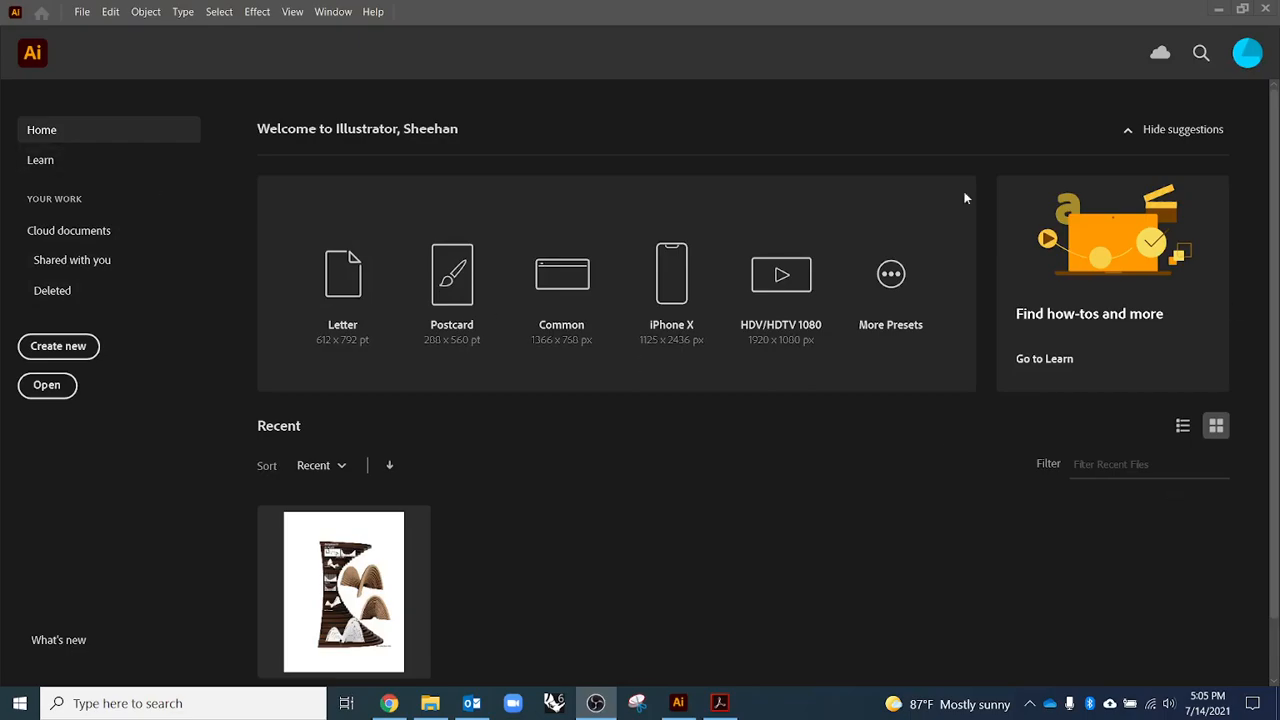
# - Create a new print document in inches, 17 in wide and 11 in high, with CMYK color
pyautogui.click(84, 352)
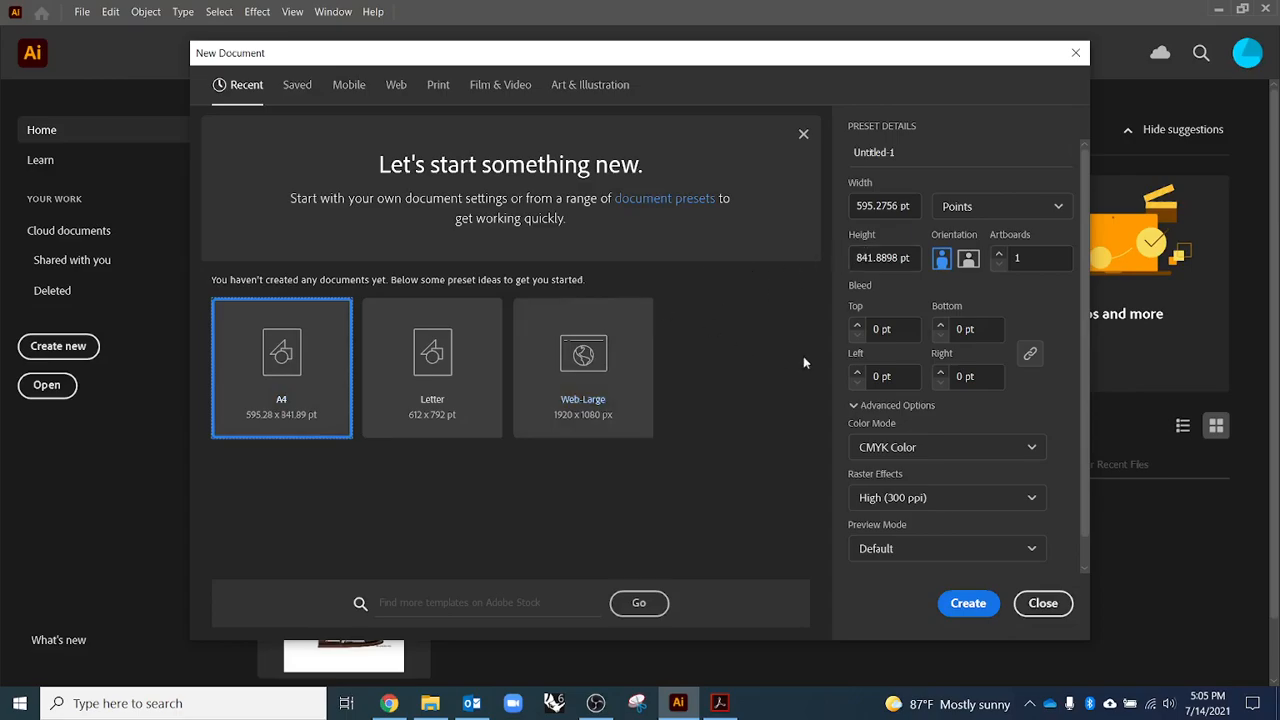
pyautogui.click(438, 86)
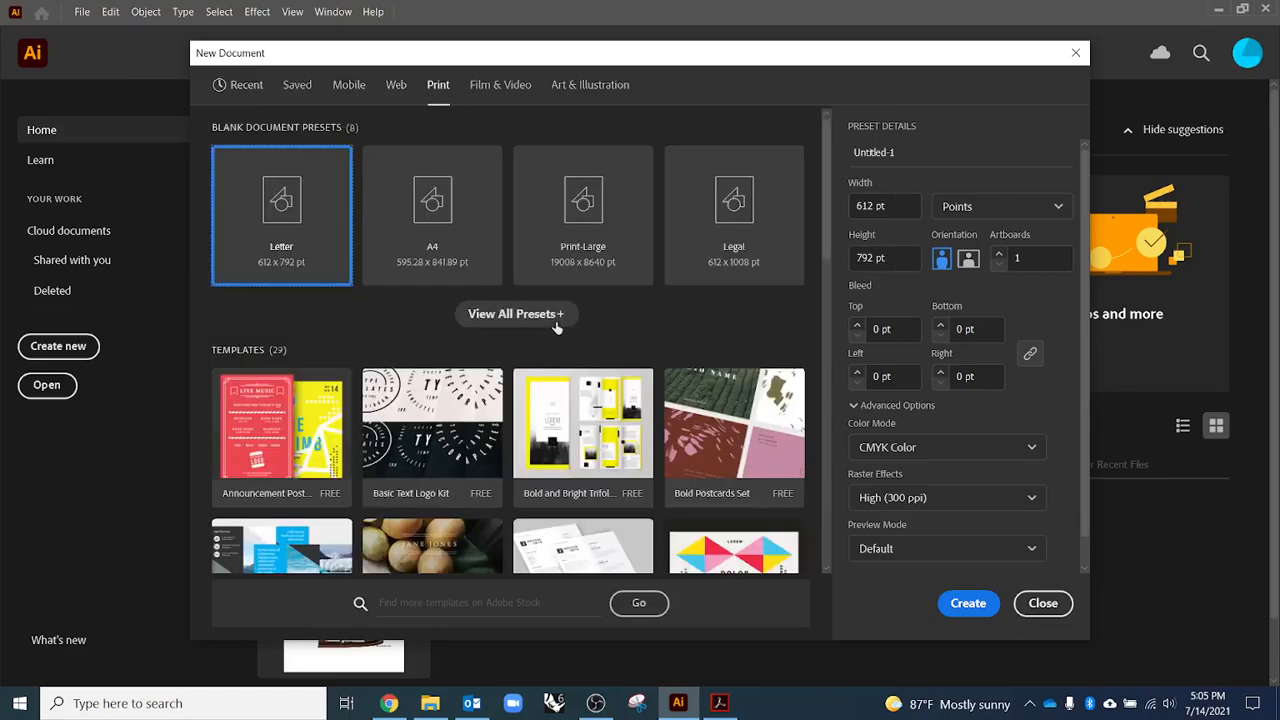
pyautogui.click(990, 216)
pyautogui.click(989, 316)
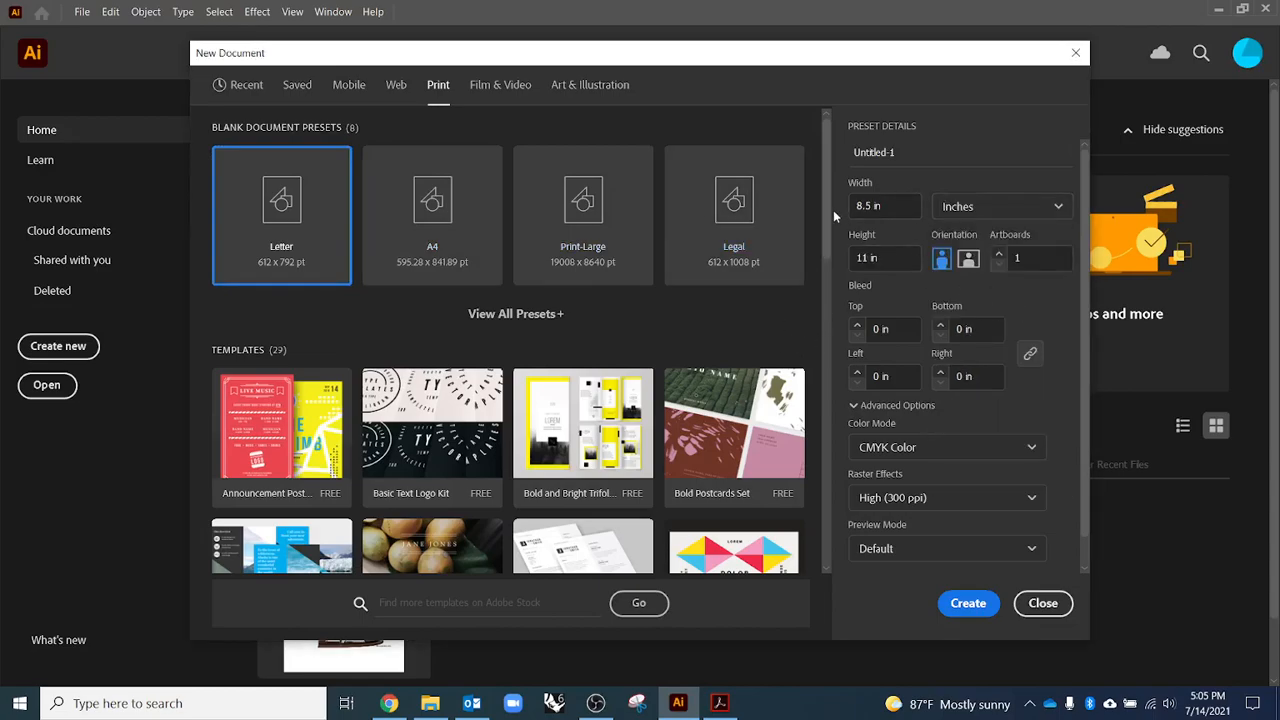
pyautogui.moveTo(826, 209)
pyautogui.mouseDown()
pyautogui.moveTo(832, 525)
pyautogui.moveTo(830, 205)
pyautogui.mouseUp()
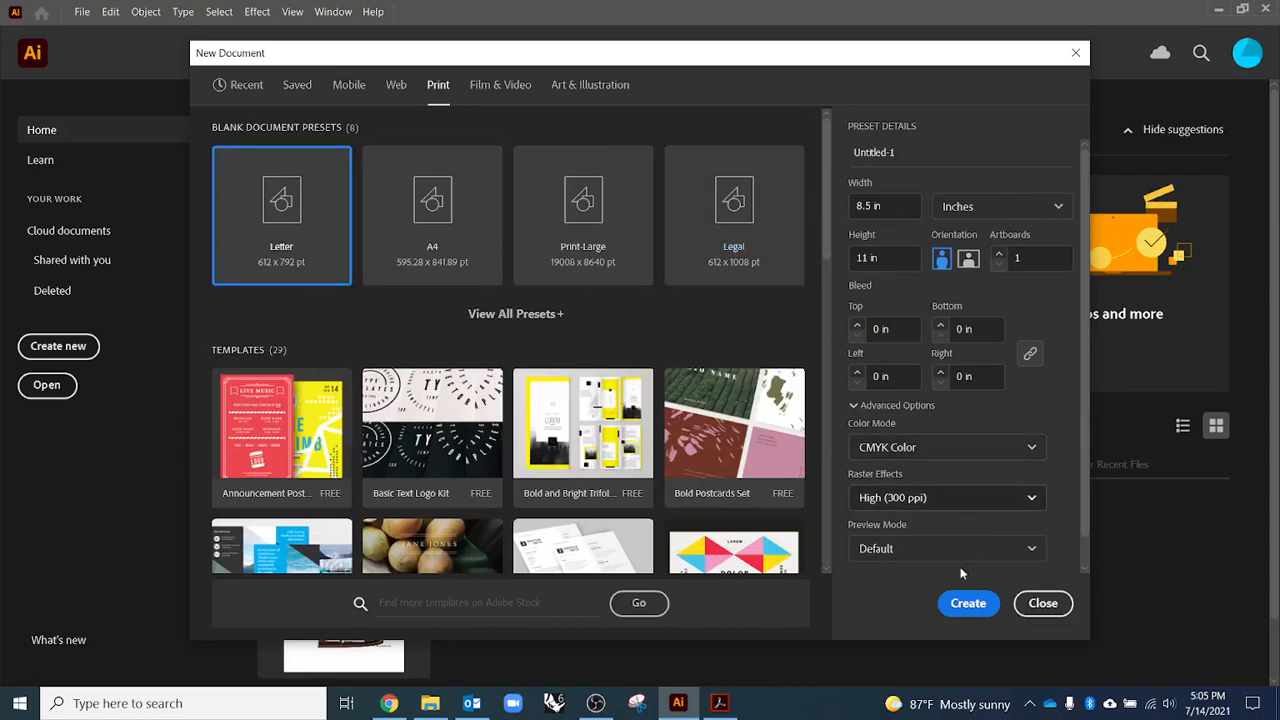
pyautogui.click(911, 206)
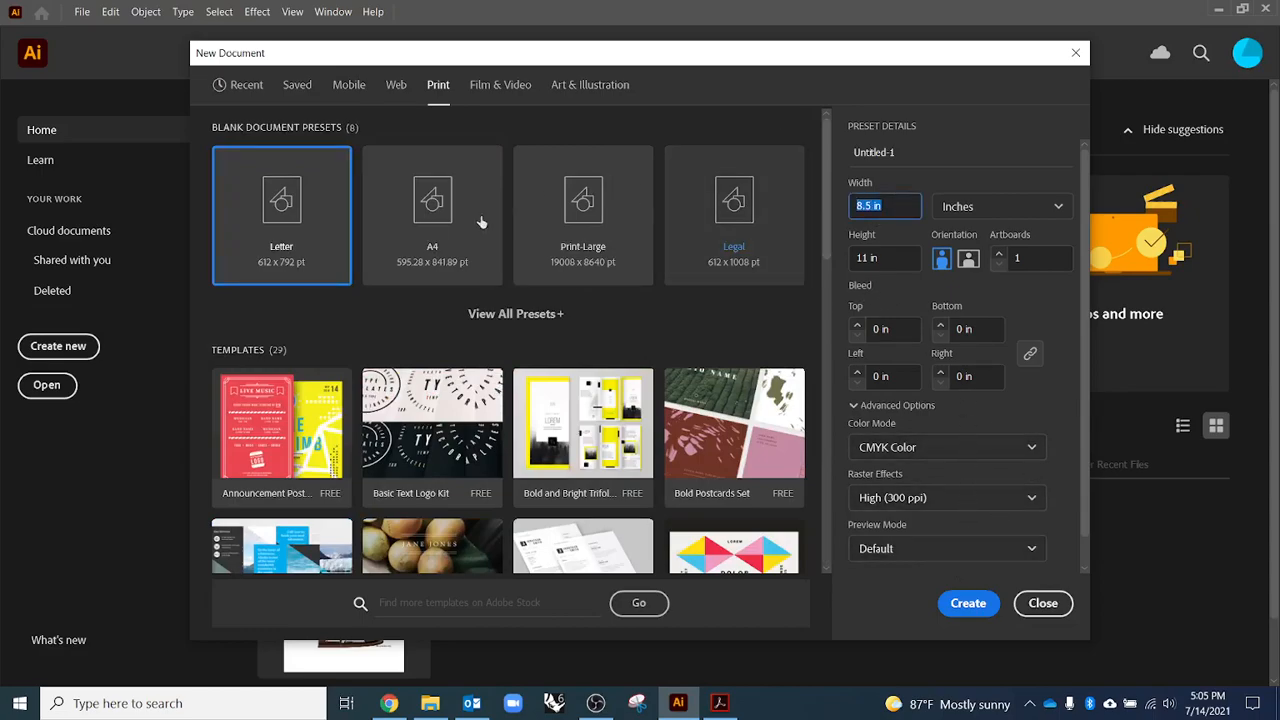
pyautogui.write('17')
pyautogui.click(906, 265)
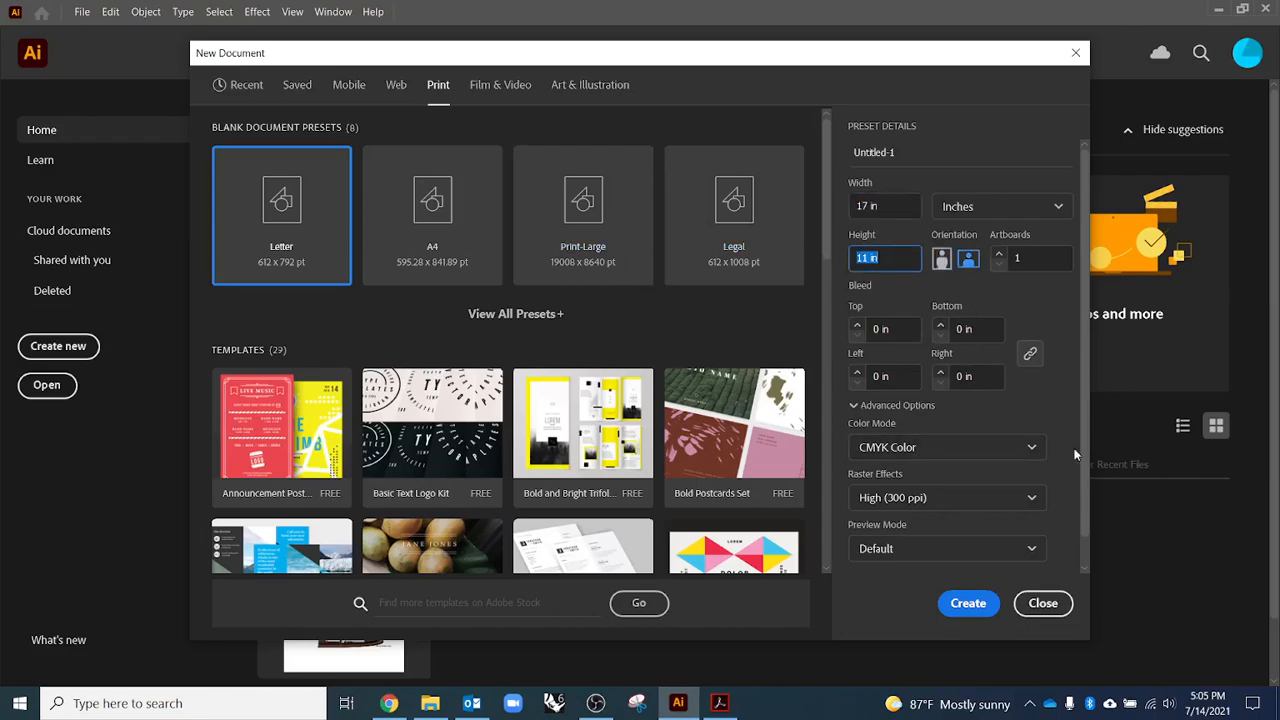
pyautogui.scroll(-1, 1006, 446)
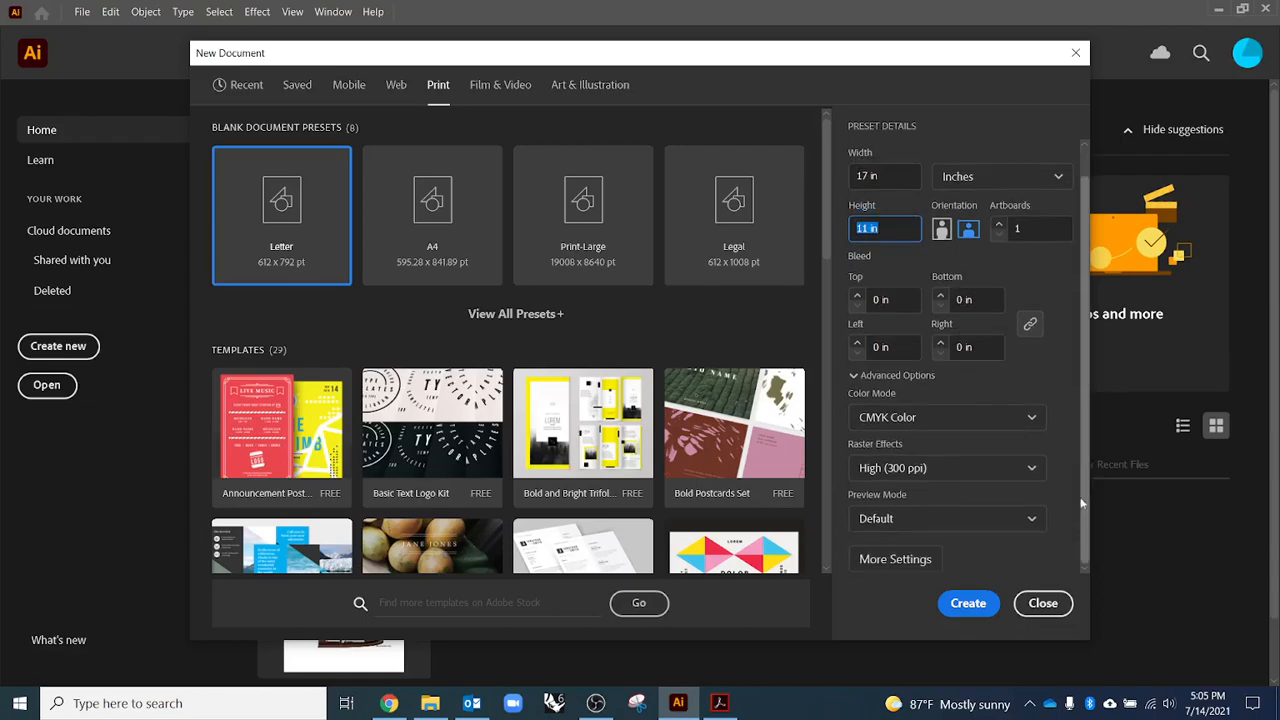
pyautogui.click(968, 605)
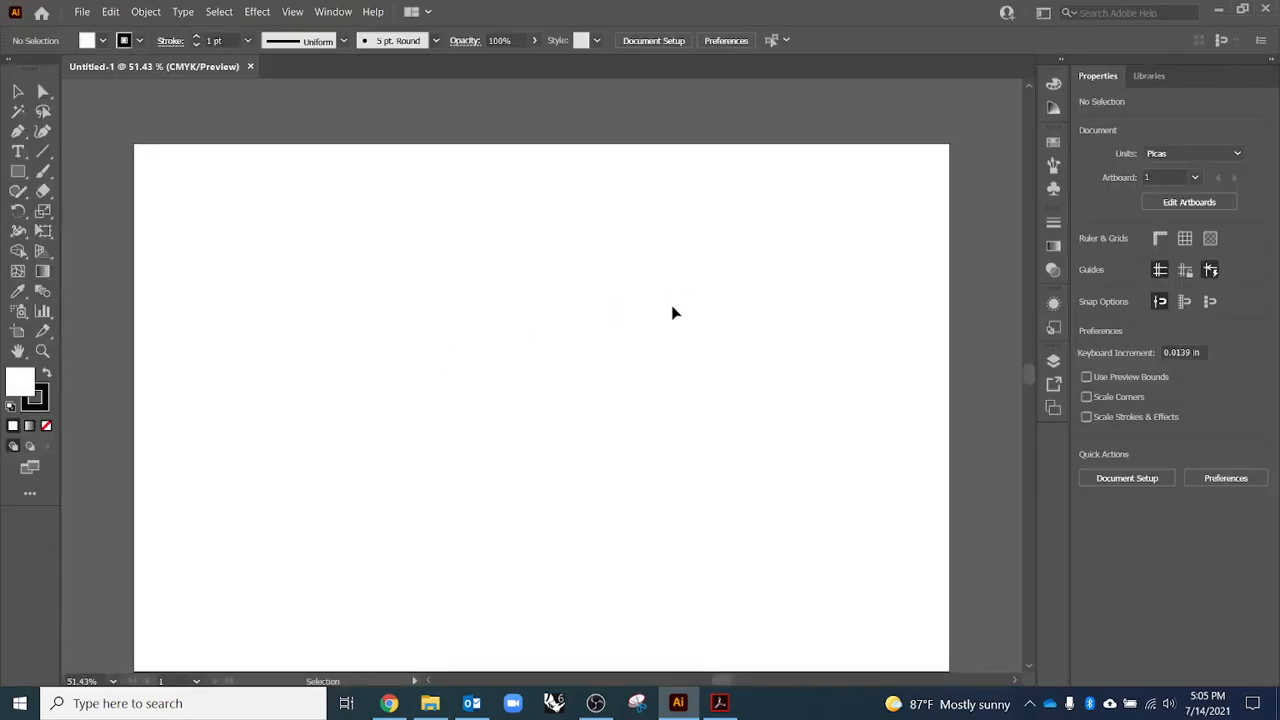
# - Show the rulers around the artboard
pyautogui.press('a')
pyautogui.press('v')
pyautogui.hotkey('ctrl', 'r')
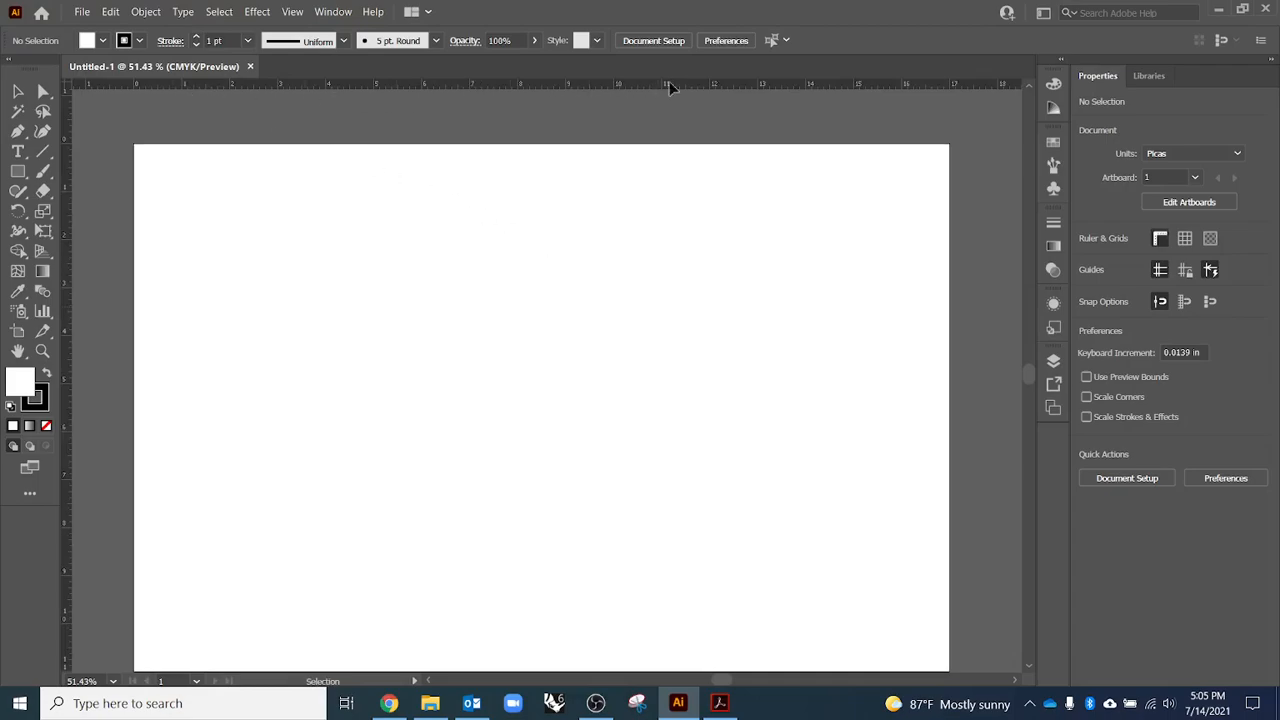
pyautogui.scroll(-1, 340, 150)
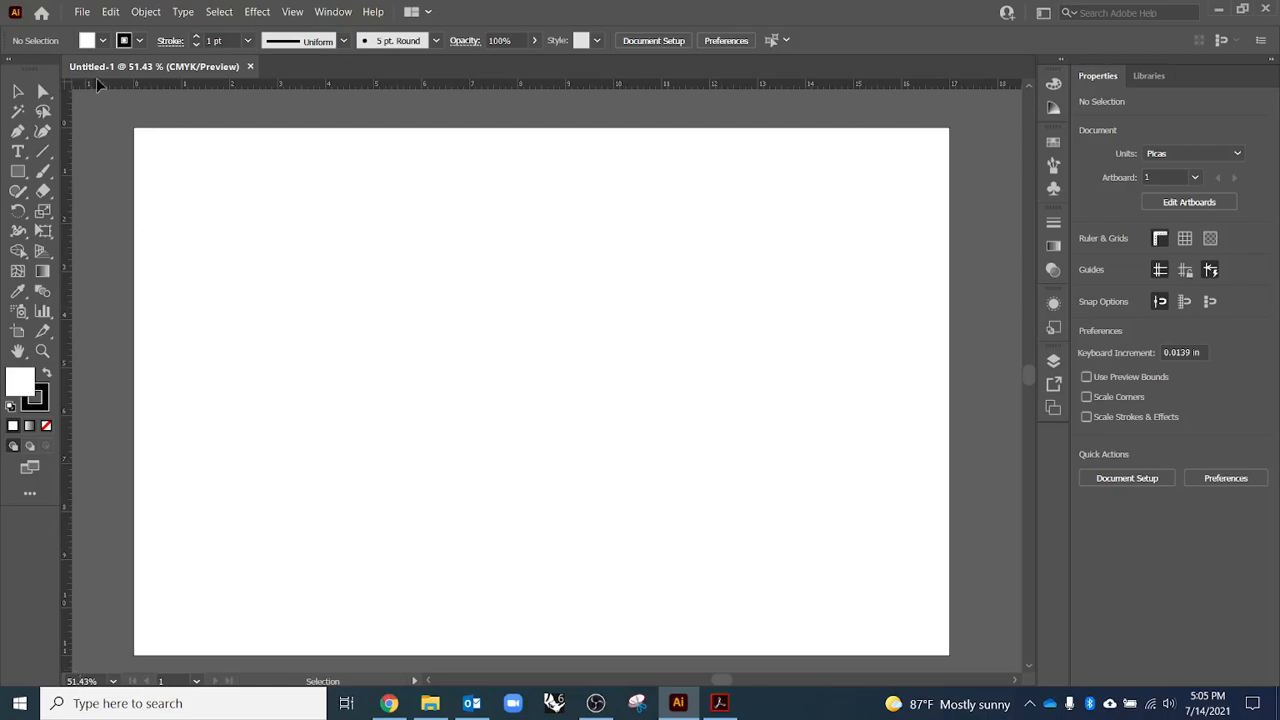
pyautogui.scroll(1, 480, 212)
pyautogui.scroll(-1, 200, 315)
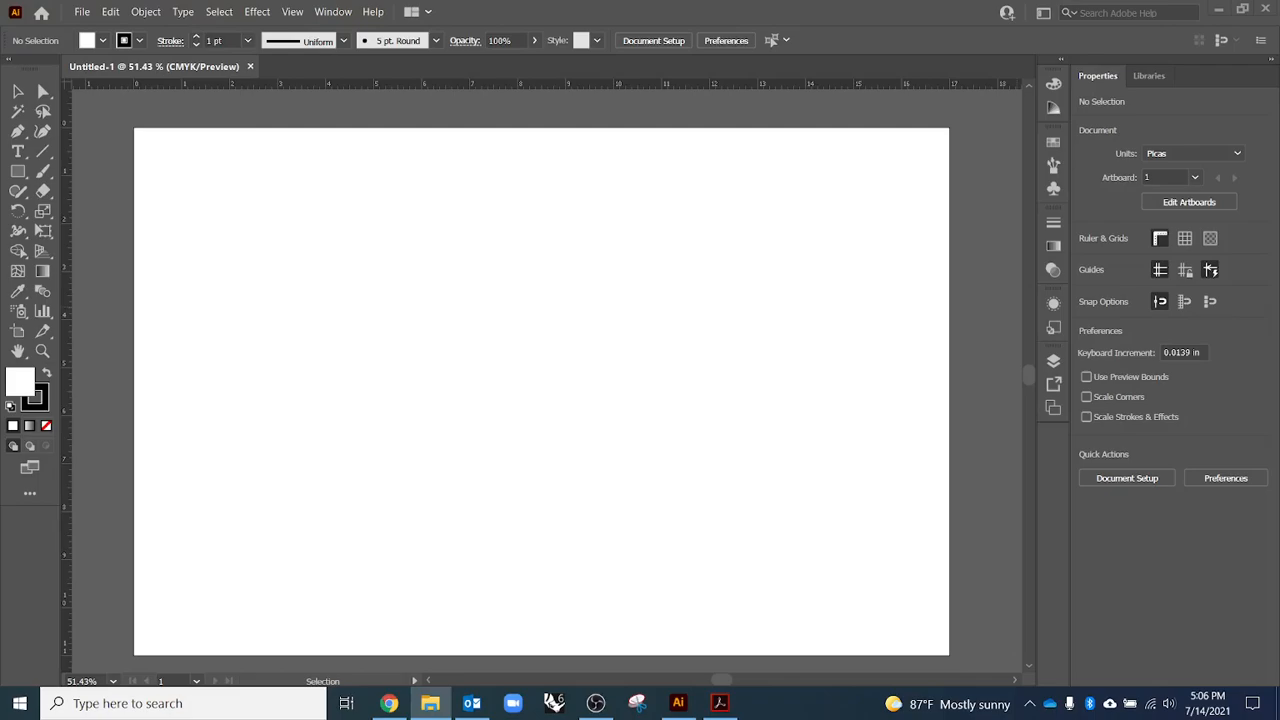
# - Place Plan.pdf from the file explorer and align it with the artboard edges
pyautogui.moveTo(1279, 125); pyautogui.dragTo(519, 301)
pyautogui.click(519, 301)
pyautogui.moveTo(649, 309); pyautogui.dragTo(331, 251)
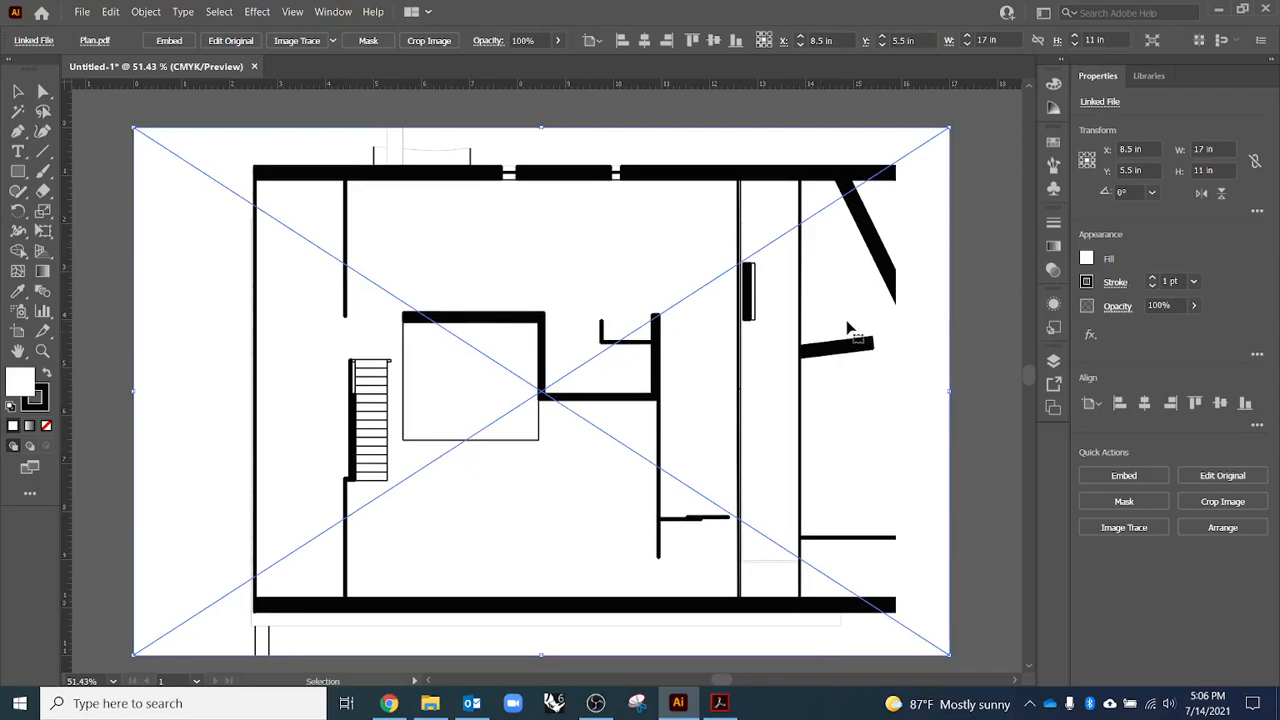
pyautogui.click(983, 363)
pyautogui.click(426, 389)
pyautogui.rightClick(415, 392)
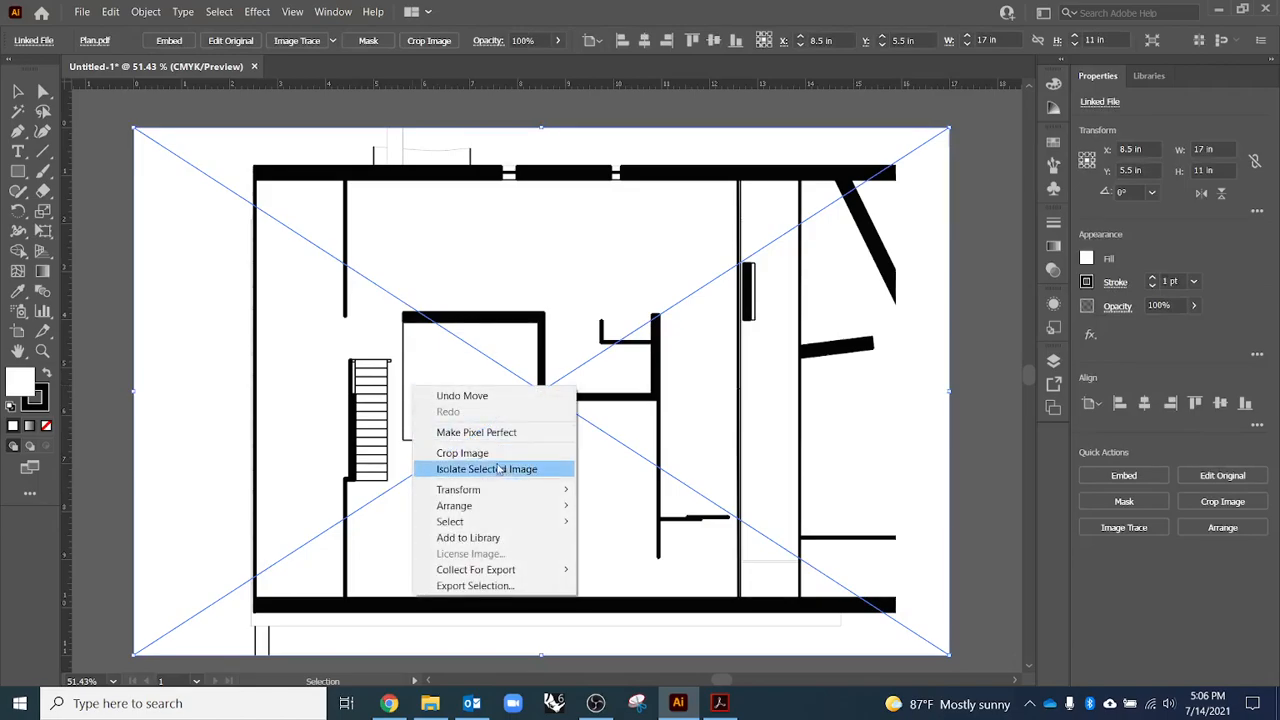
pyautogui.moveTo(536, 492)
pyautogui.click(655, 560)
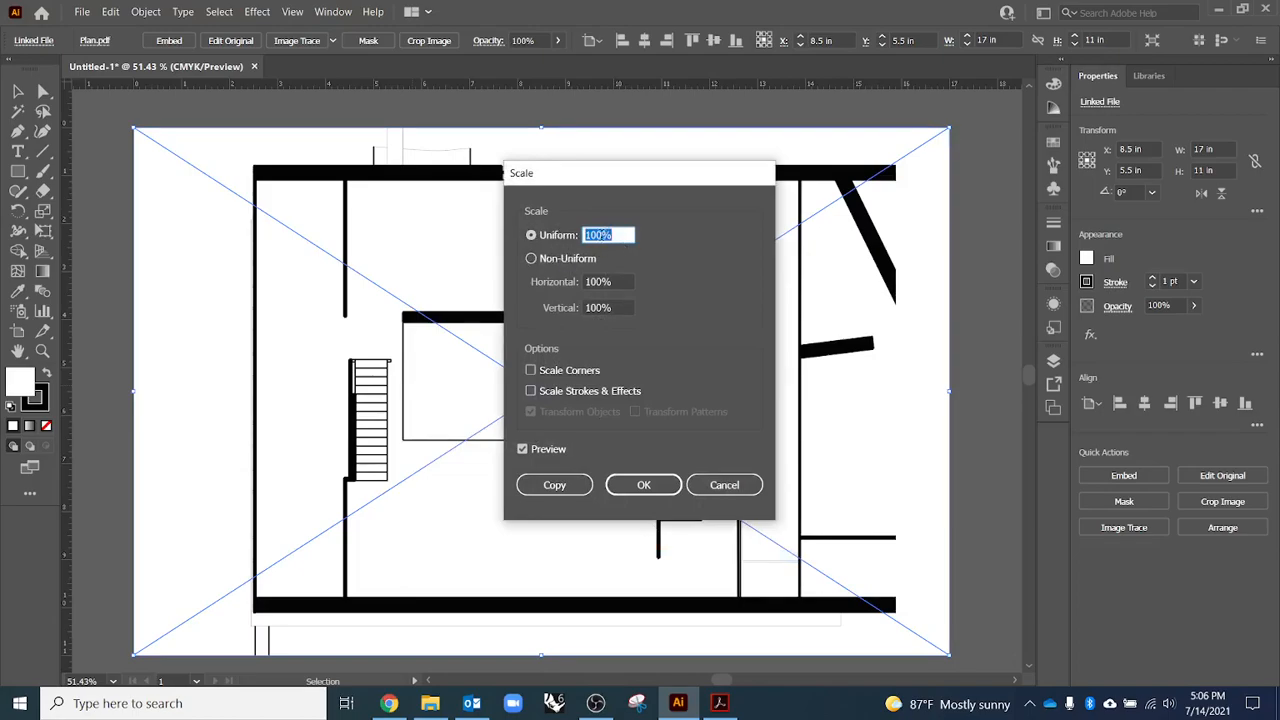
pyautogui.click(720, 484)
pyautogui.click(980, 427)
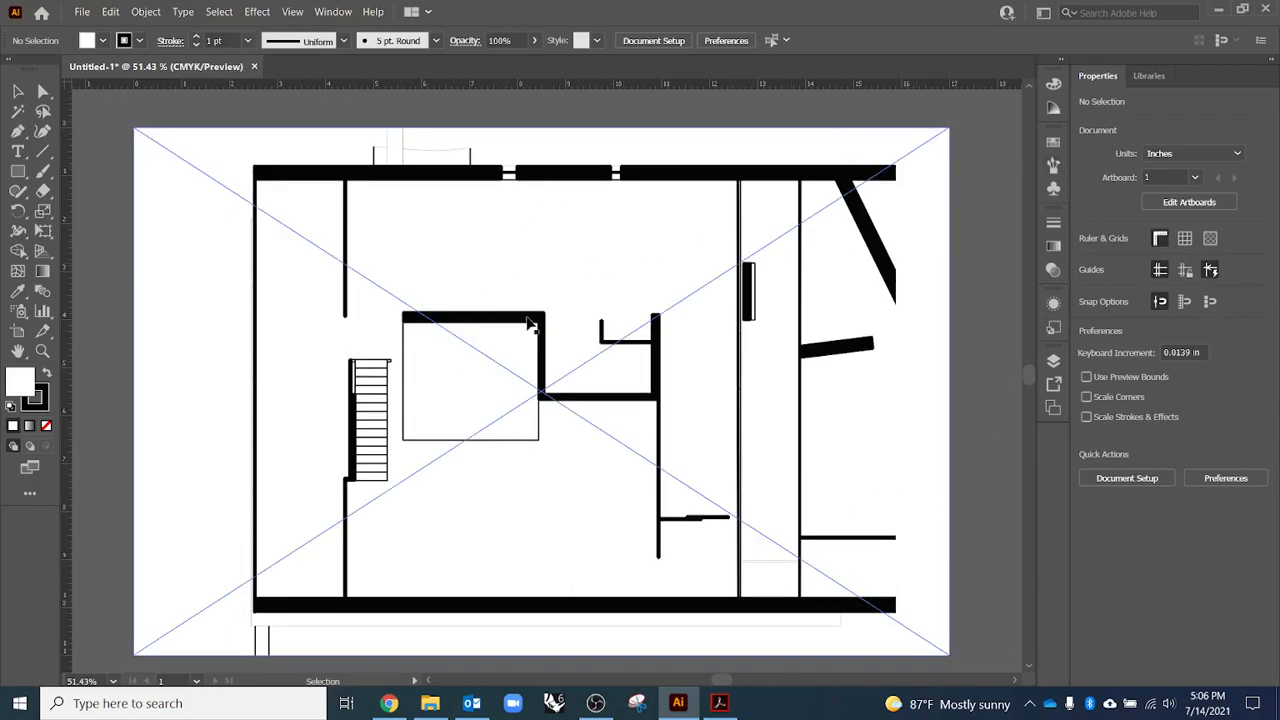
# - Expand the collapsed panels and remove Properties and Libraries from the workspace
pyautogui.click(1061, 60)
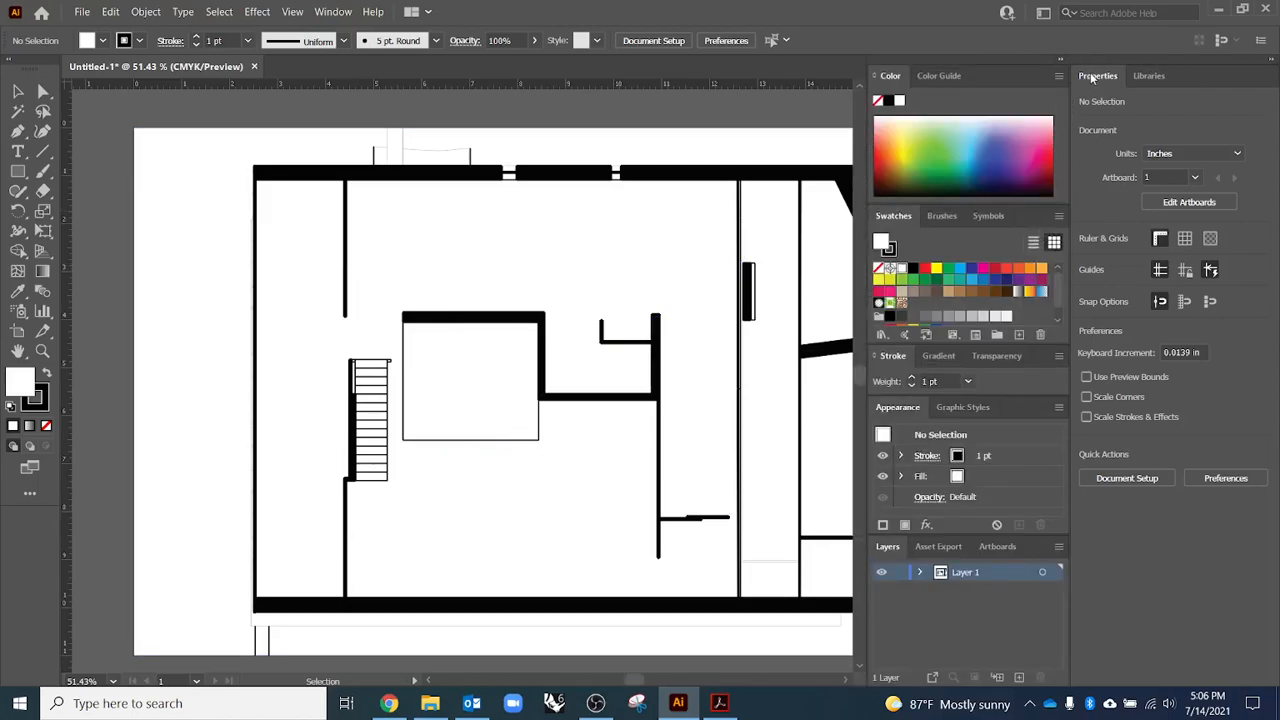
pyautogui.moveTo(1093, 78); pyautogui.dragTo(484, 214)
pyautogui.click(660, 198)
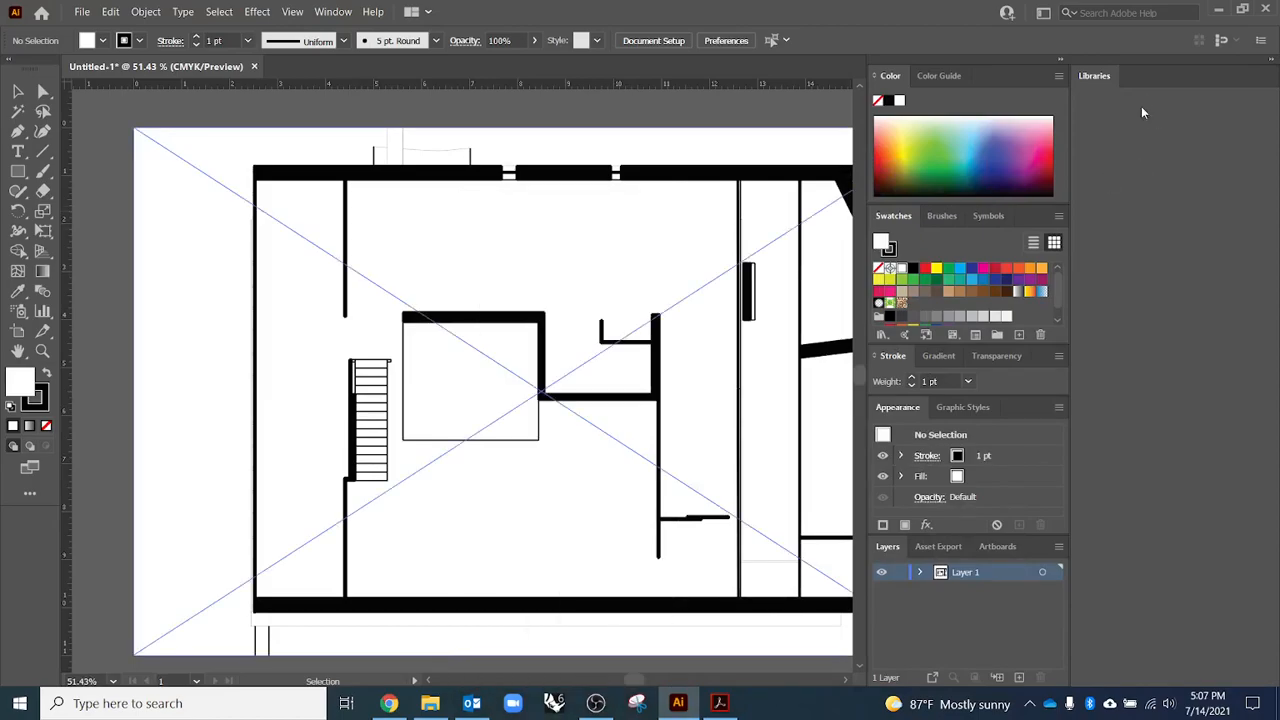
pyautogui.moveTo(1100, 80); pyautogui.dragTo(538, 209)
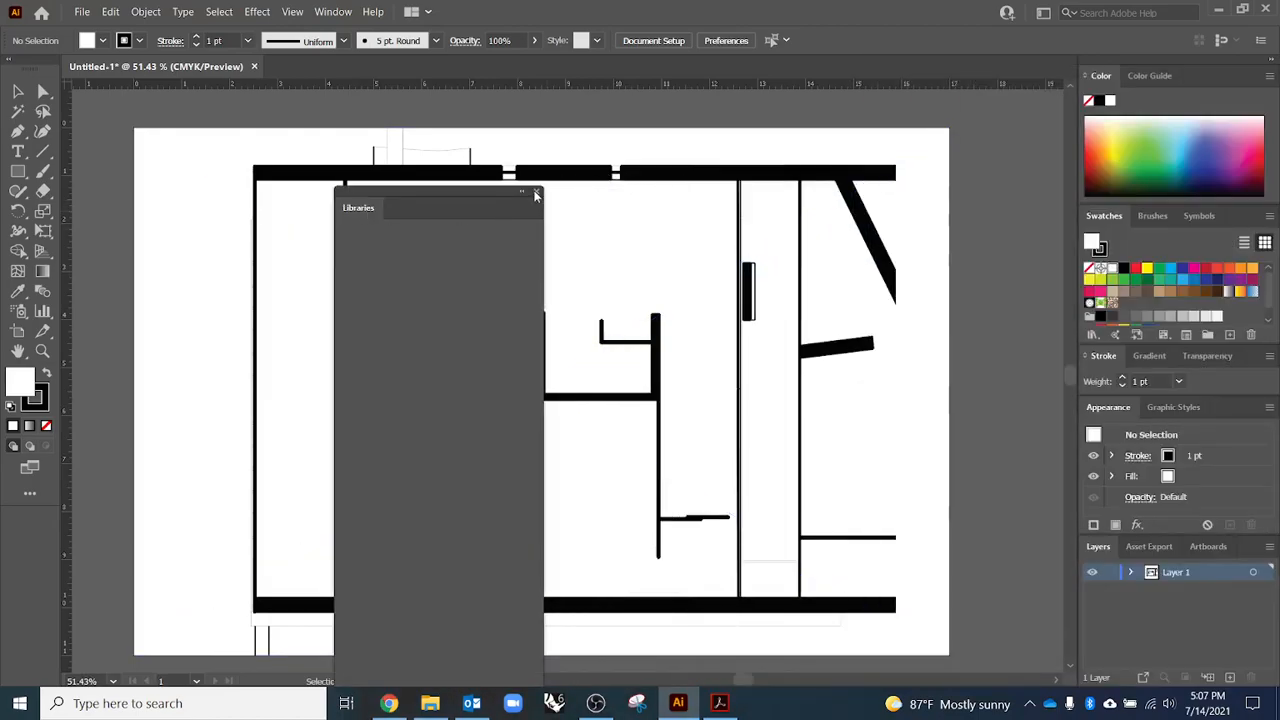
pyautogui.click(538, 191)
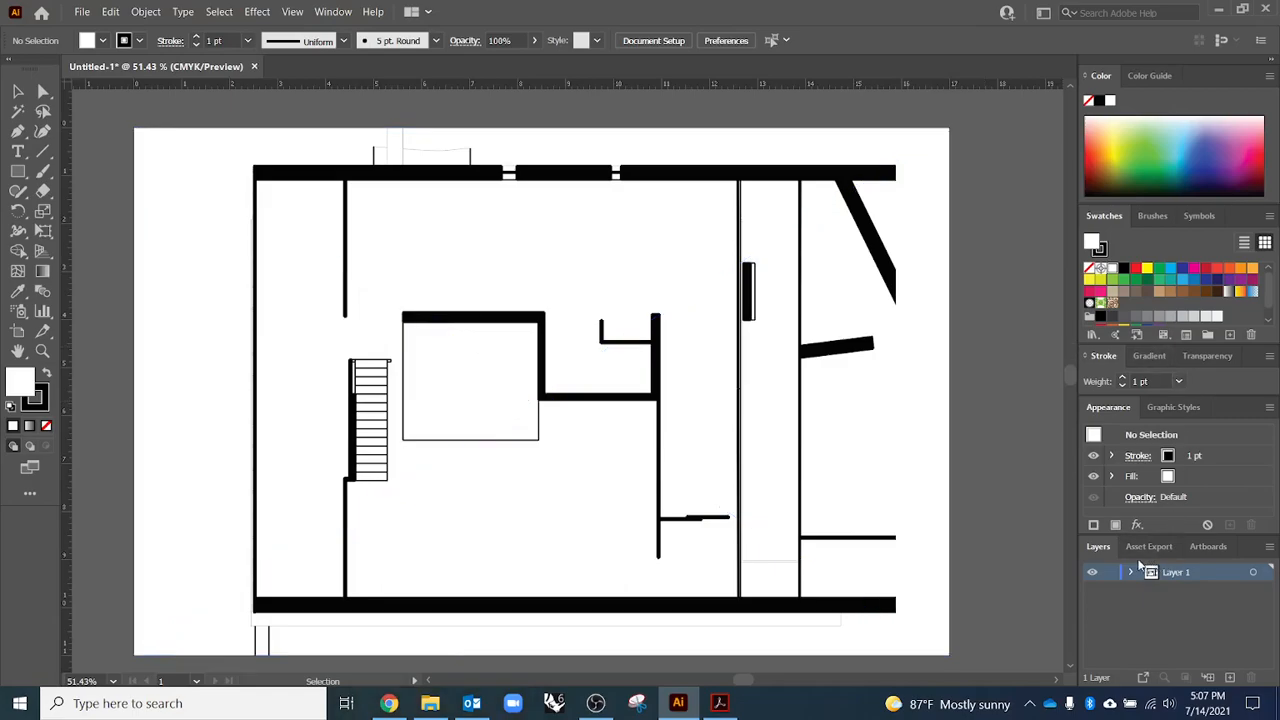
# - Add a new layer and move the linked floor plan from Layer 1 onto it
pyautogui.click(1230, 678)
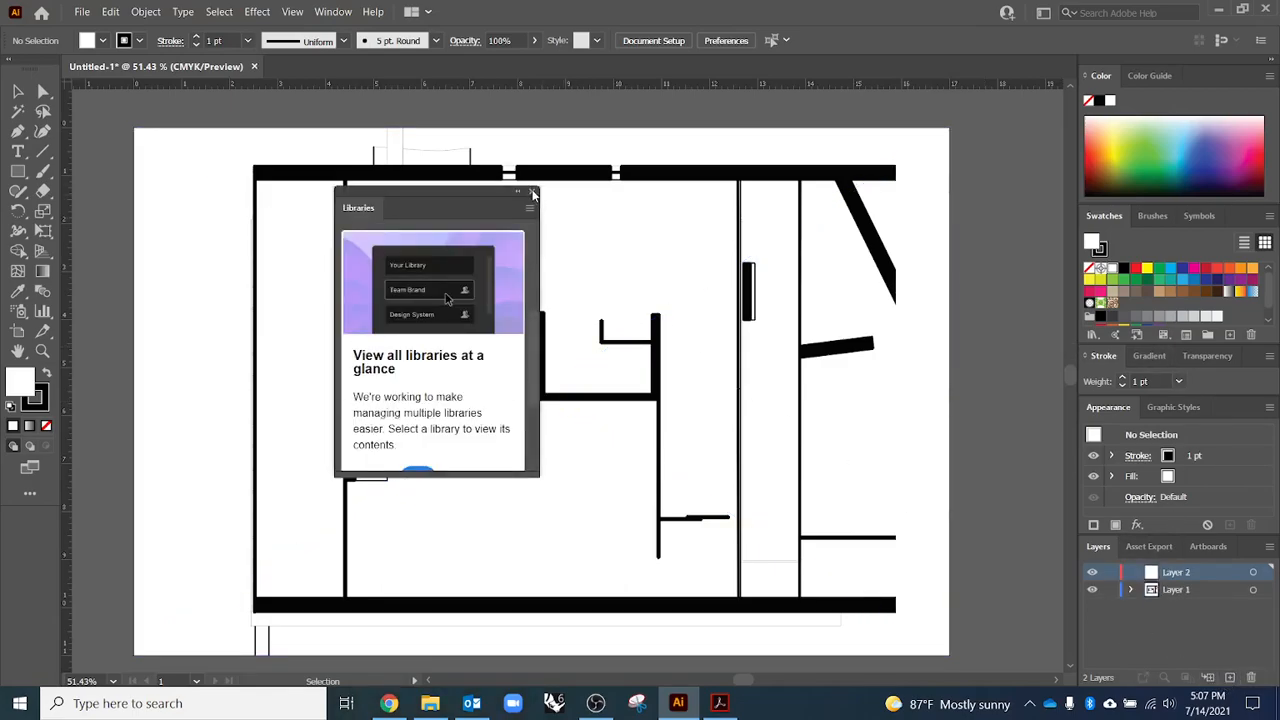
pyautogui.click(532, 191)
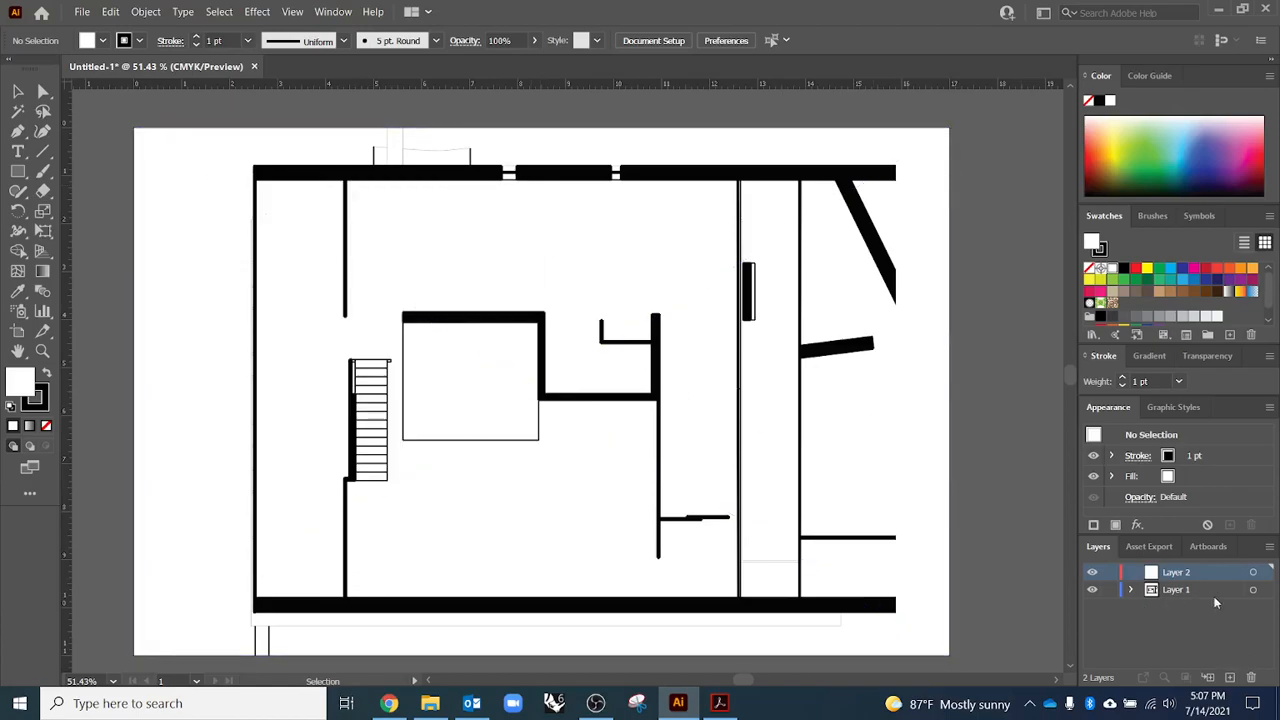
pyautogui.click(867, 530)
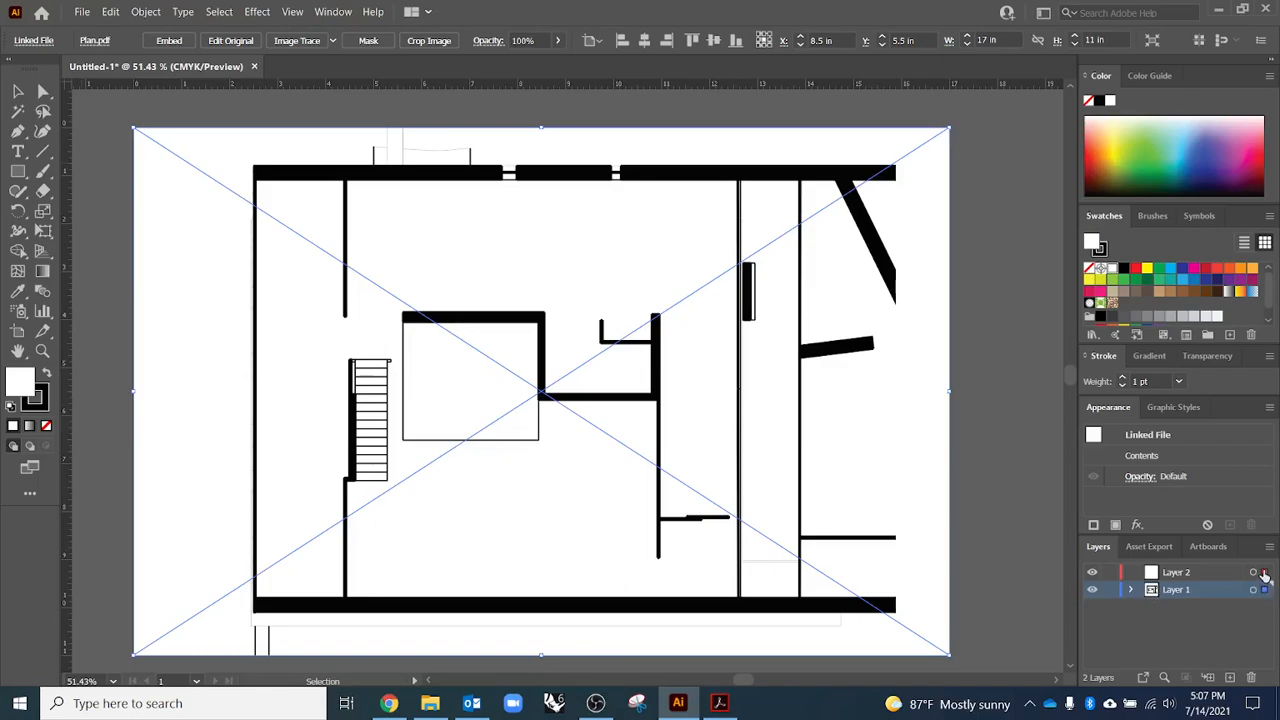
pyautogui.moveTo(1265, 577); pyautogui.dragTo(1265, 572)
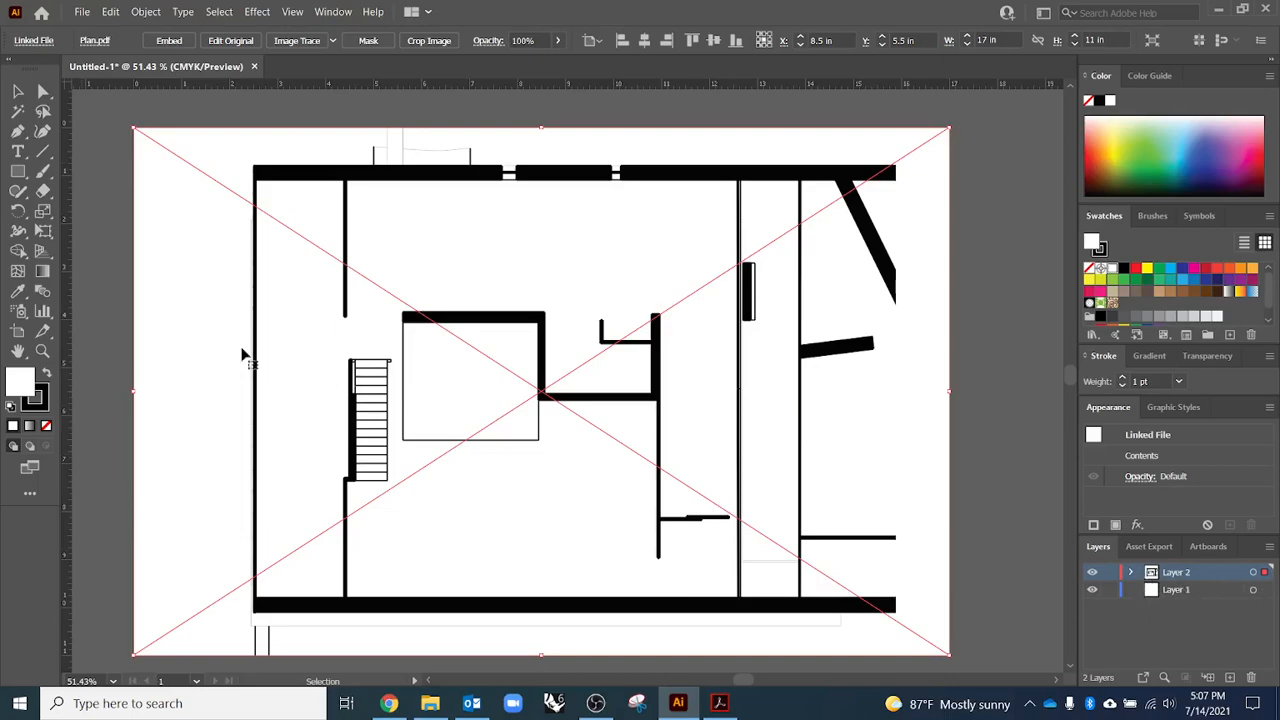
# - Draw a test rectangle on Layer 1 that overlaps the plan's left outer wall
pyautogui.click(1195, 596)
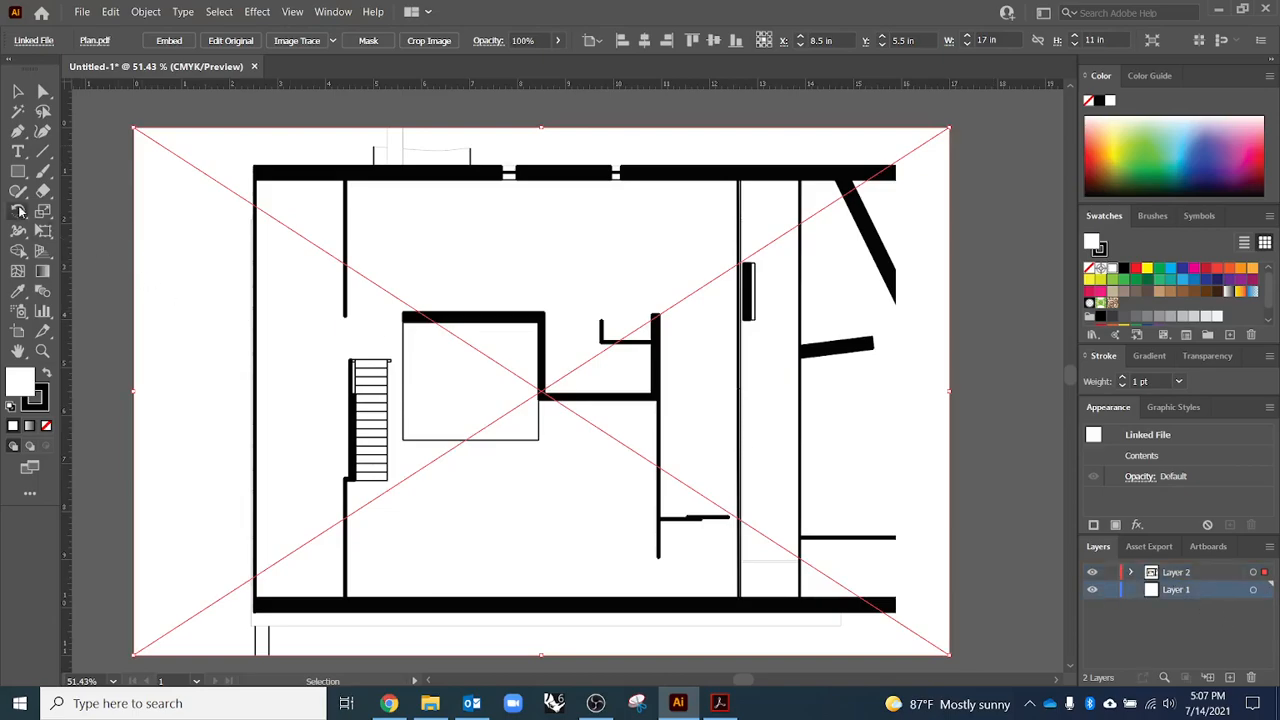
pyautogui.click(17, 172)
pyautogui.moveTo(110, 198); pyautogui.dragTo(262, 333)
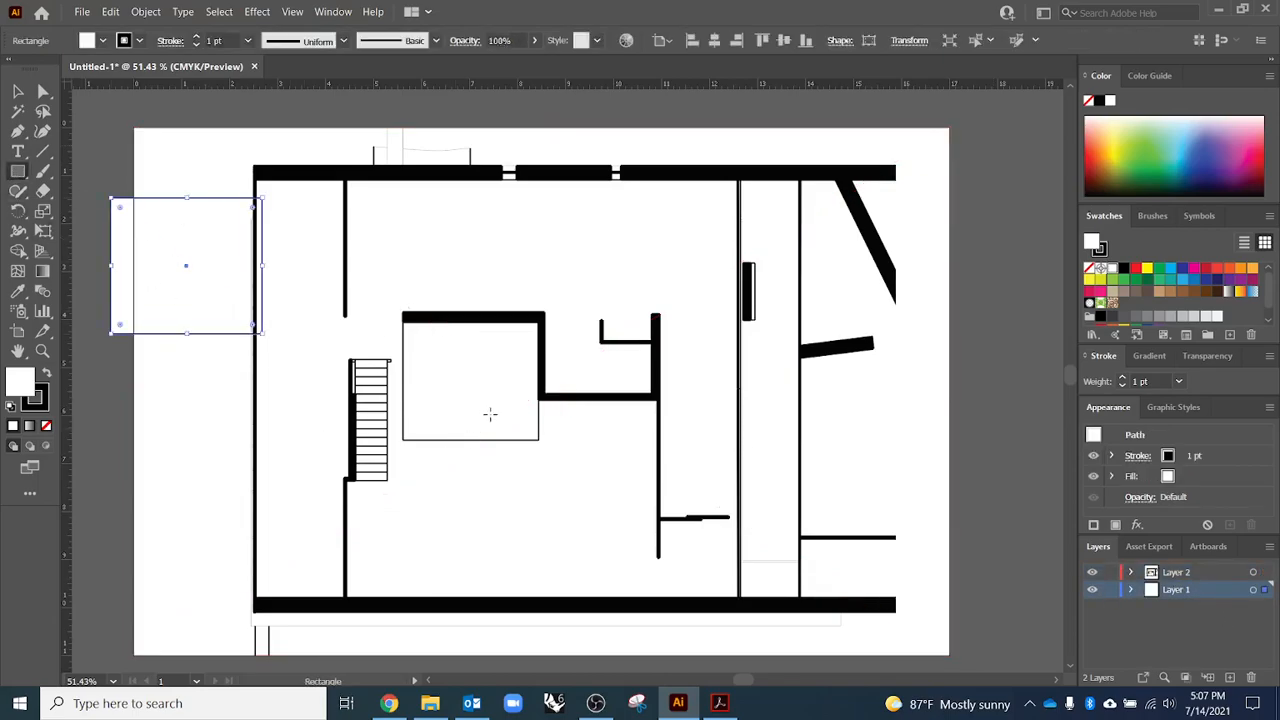
pyautogui.click(17, 91)
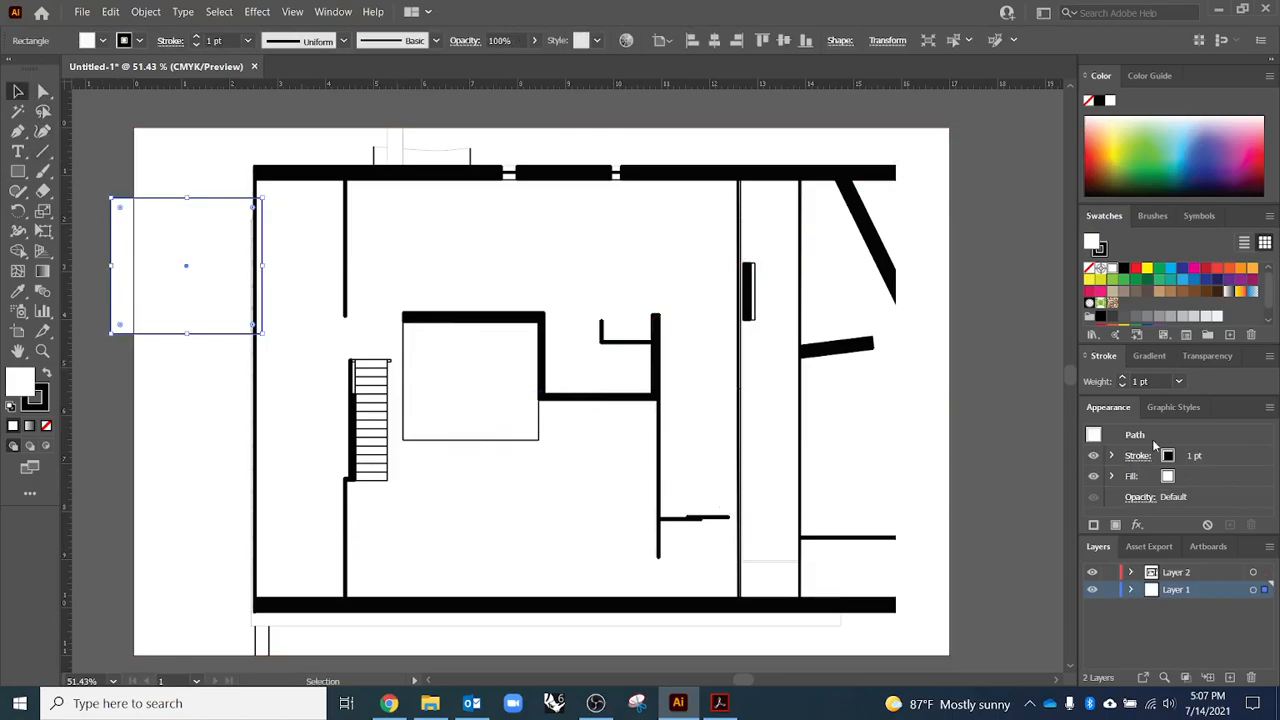
pyautogui.click(261, 120)
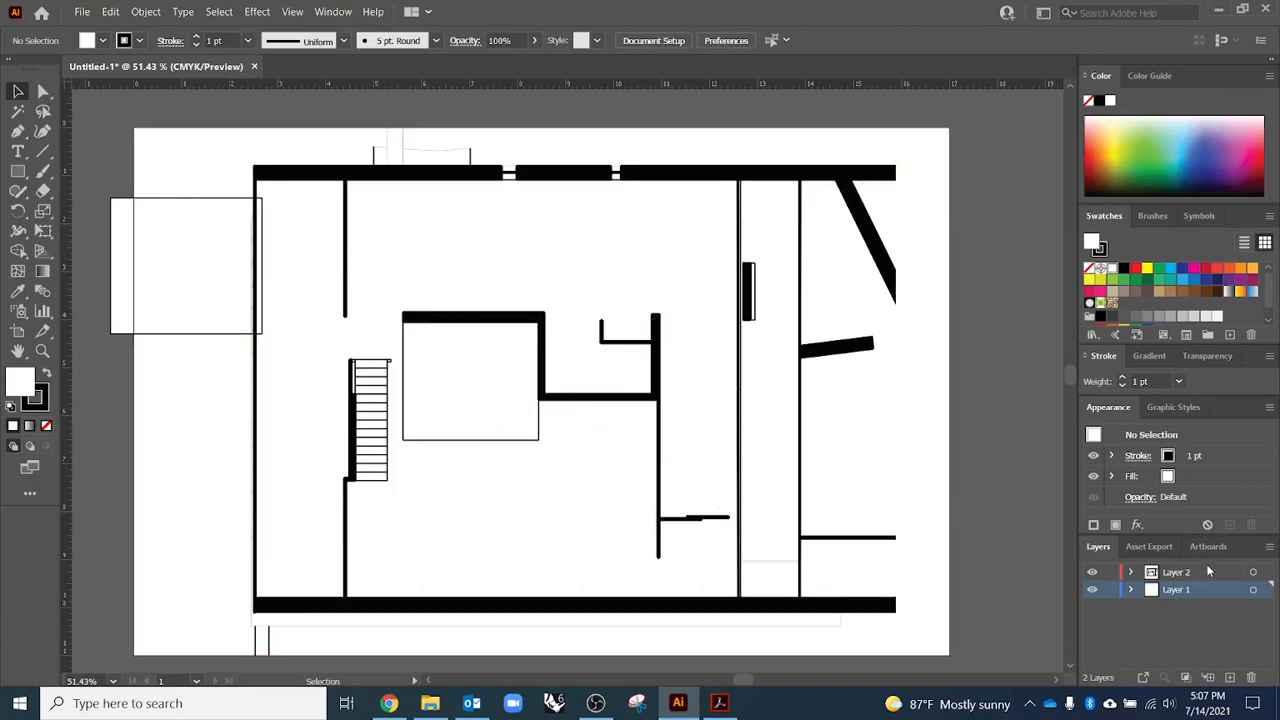
# - Reorder the layers so Layer 1 is above Layer 2, and delete the test rectangle
pyautogui.moveTo(1207, 592); pyautogui.dragTo(1200, 568)
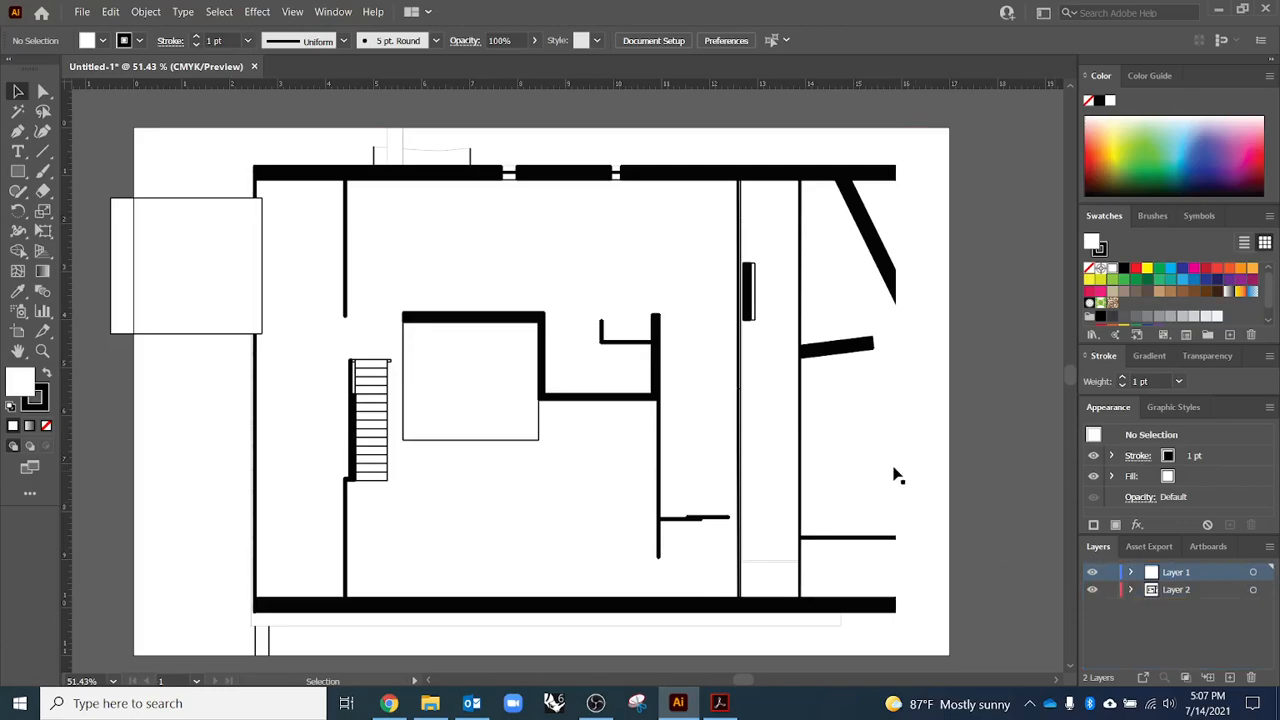
pyautogui.click(126, 242)
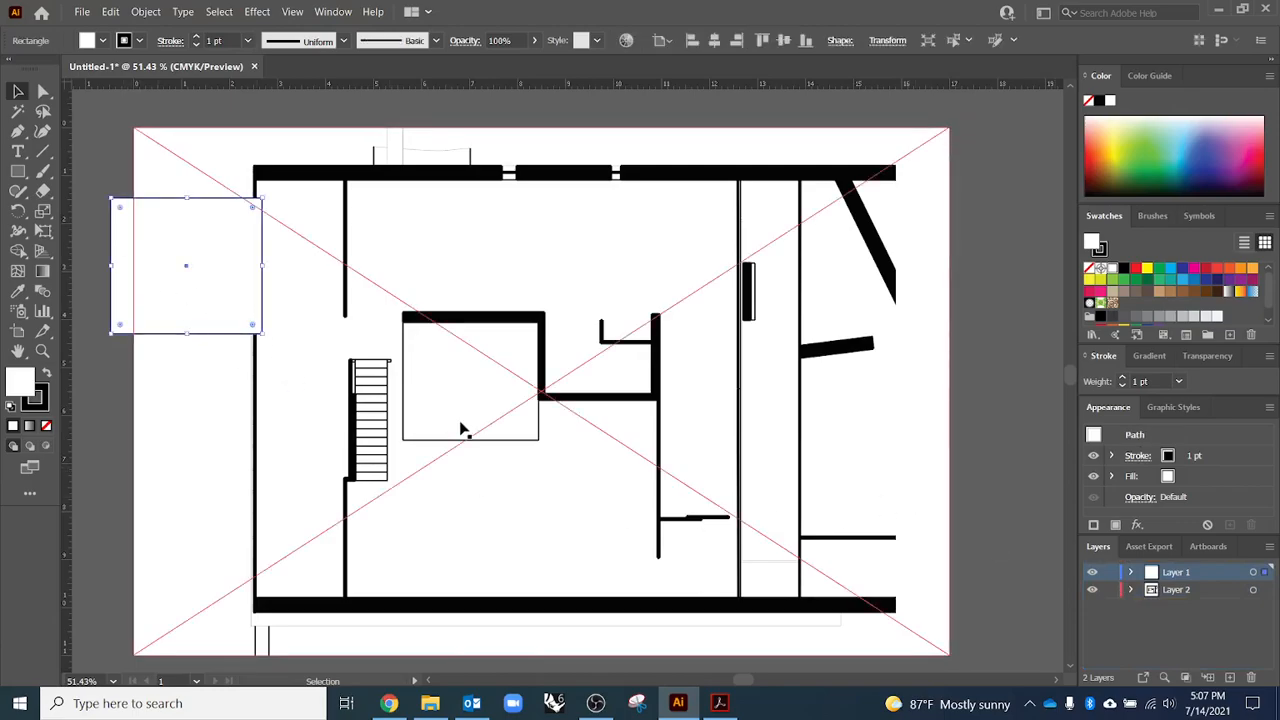
pyautogui.press('Delete')
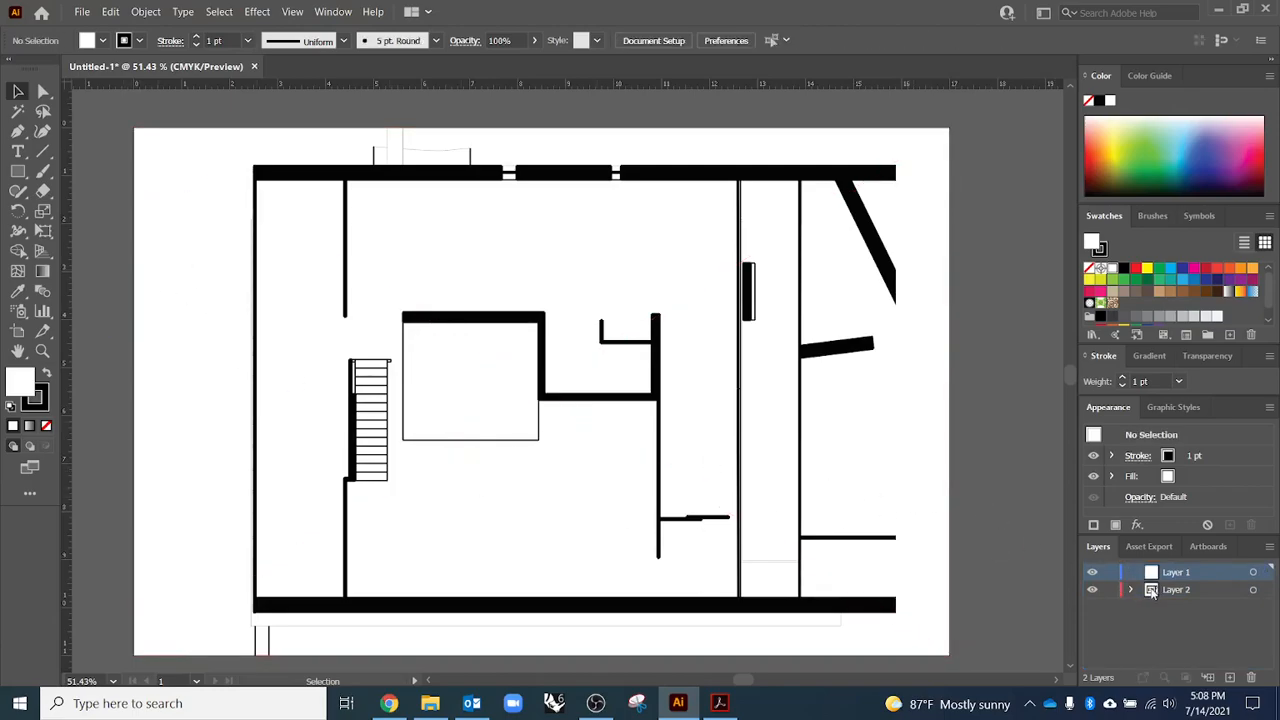
# - Lock Layer 2, which holds the floor plan
pyautogui.click(1108, 590)
# - Switch to Acrobat, examine the example Movement & Navigation map with its pathway key, and close the PDF
pyautogui.moveTo(724, 706)
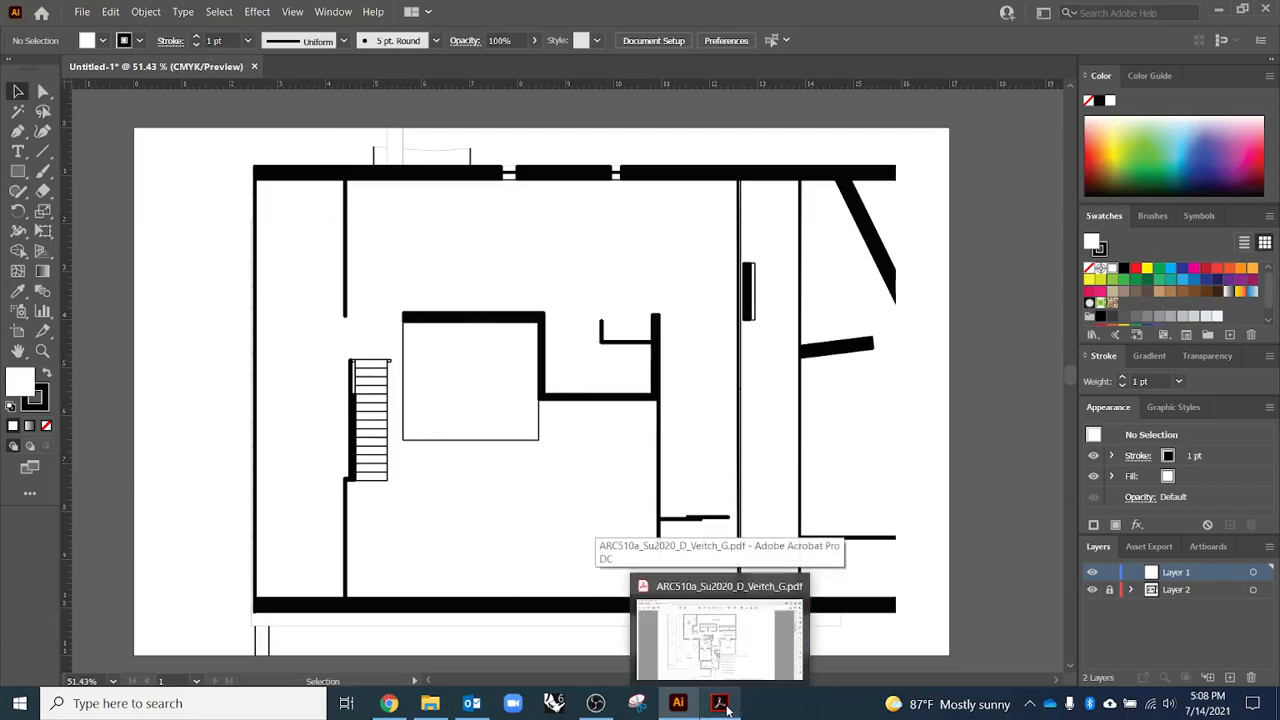
pyautogui.click(727, 709)
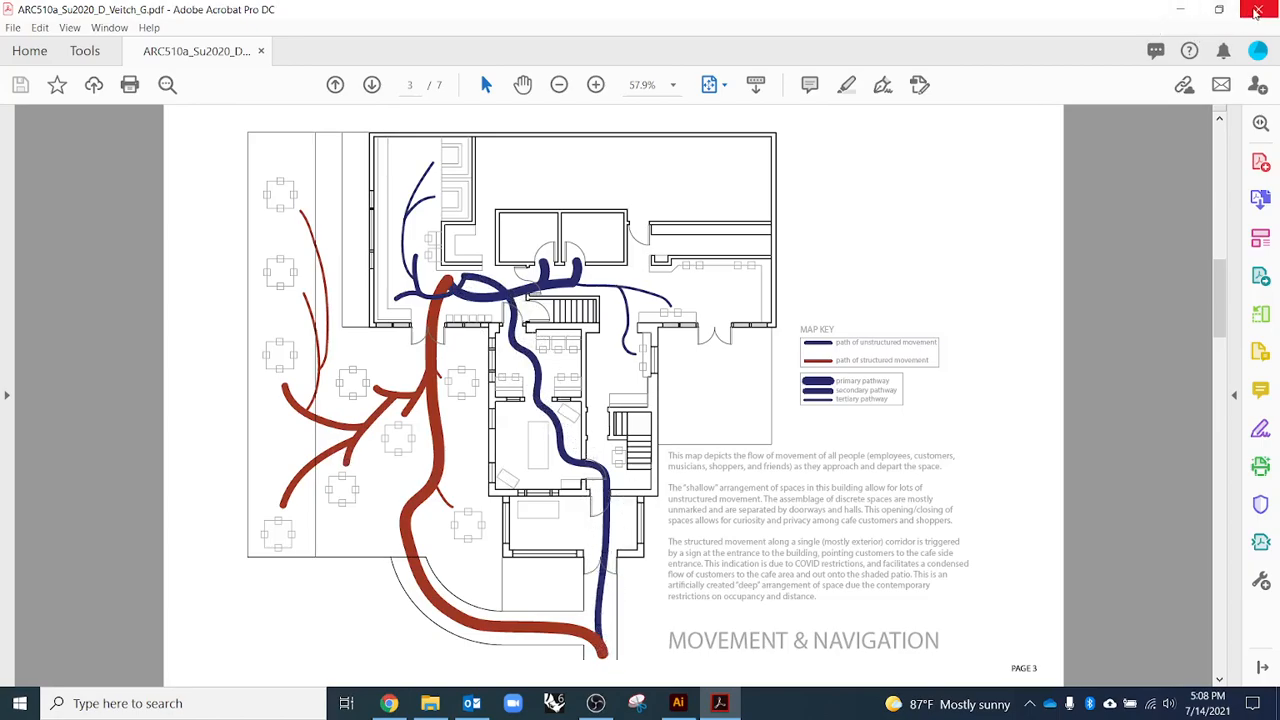
pyautogui.click(1257, 10)
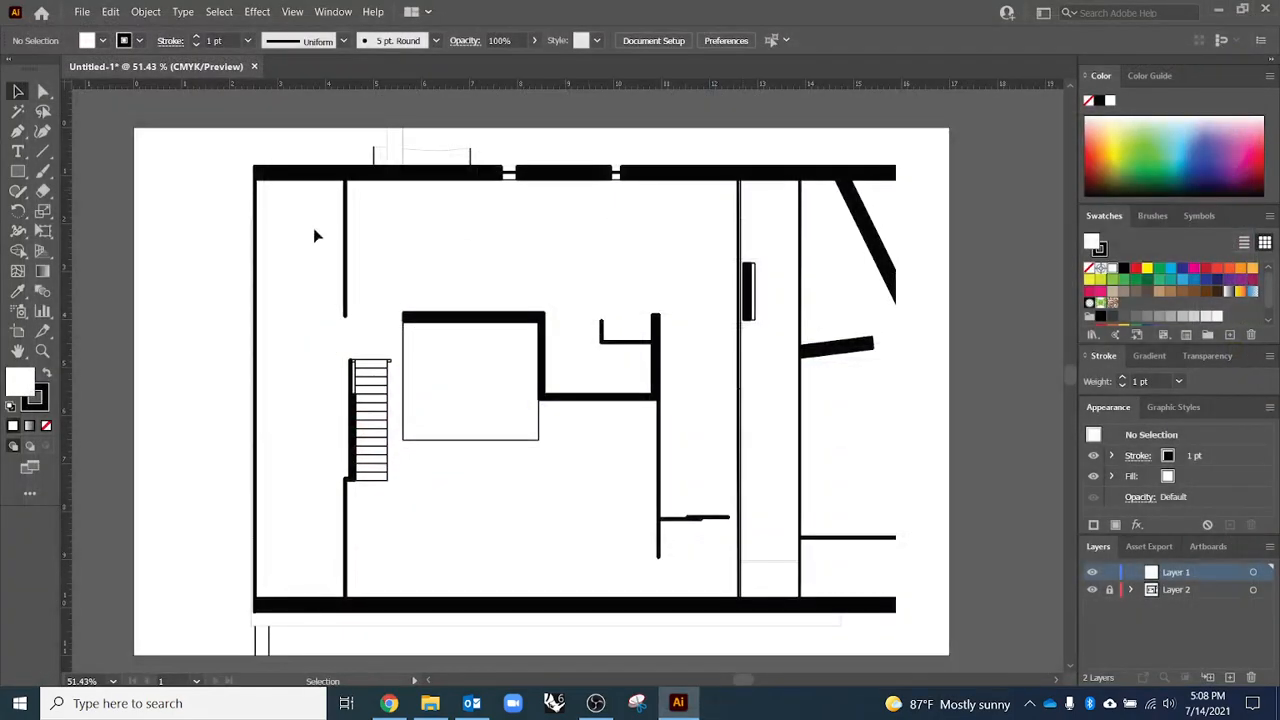
# - Draw a curved path with the Curvature tool from below the stairs, up over them, and around the wall opening into the plan's left corridor
pyautogui.click(43, 135)
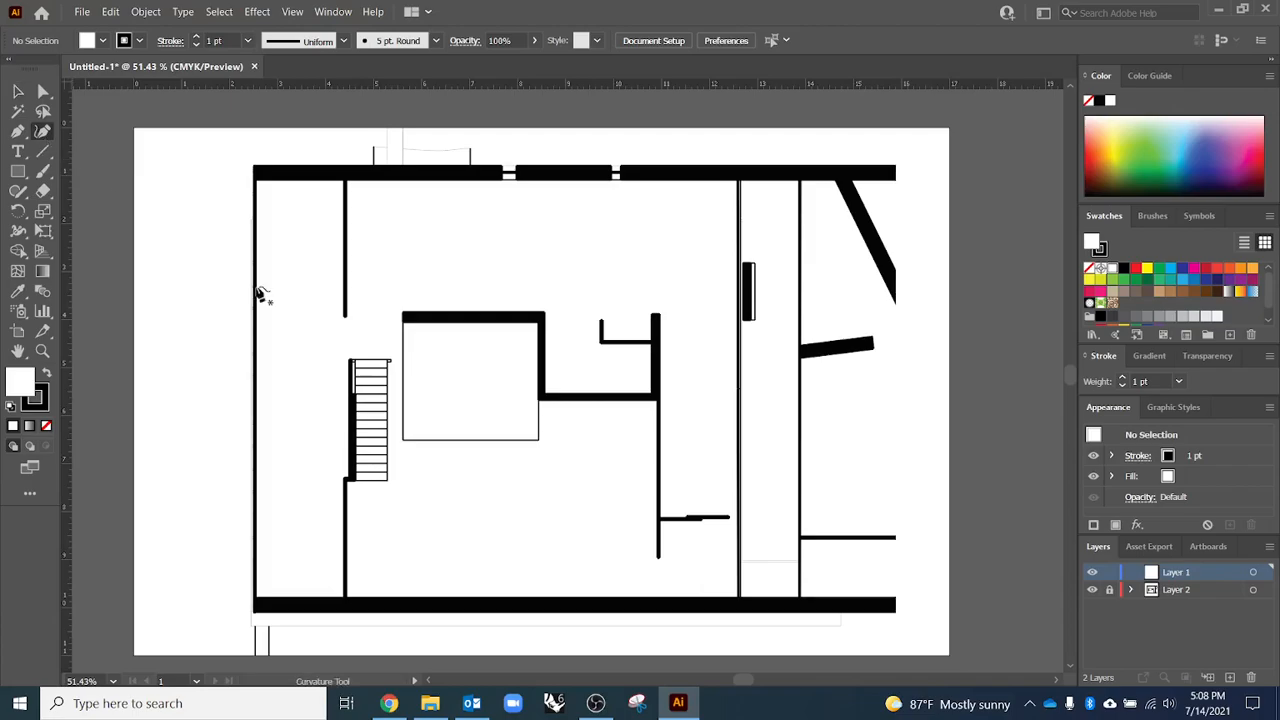
pyautogui.click(376, 545)
pyautogui.click(382, 350)
pyautogui.hotkey('ctrl', 'z')
pyautogui.click(375, 496)
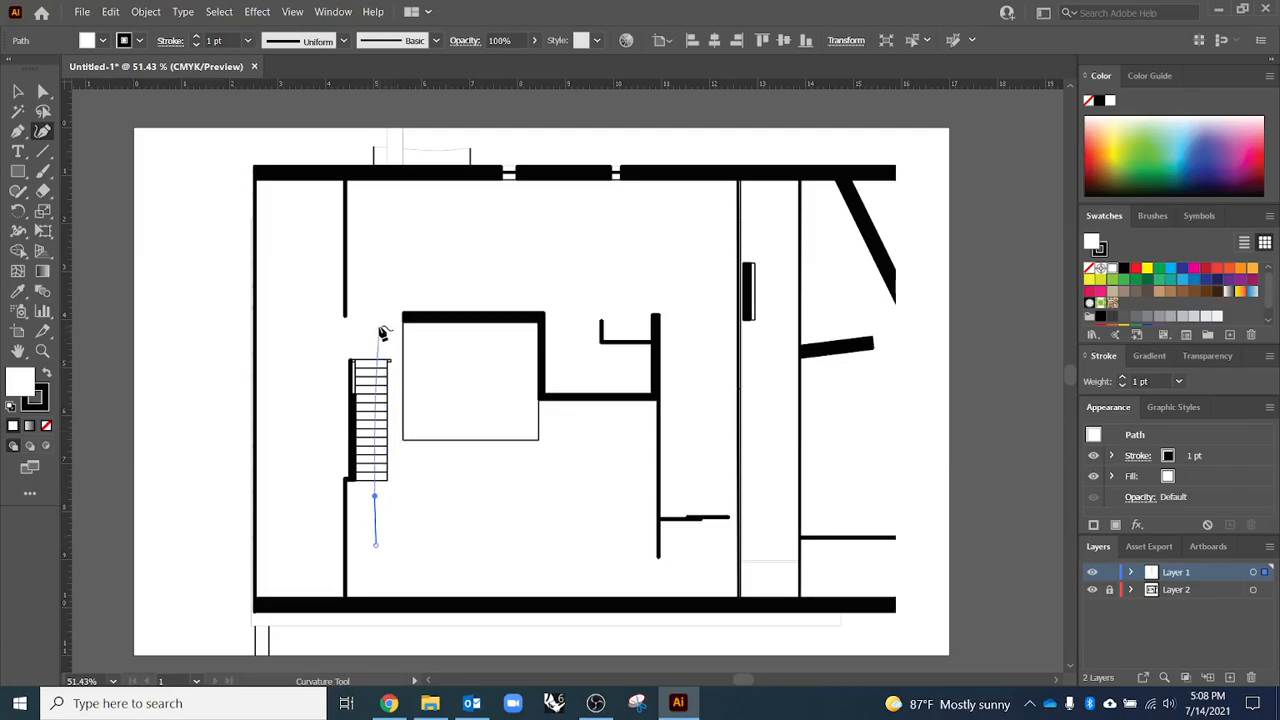
pyautogui.click(371, 336)
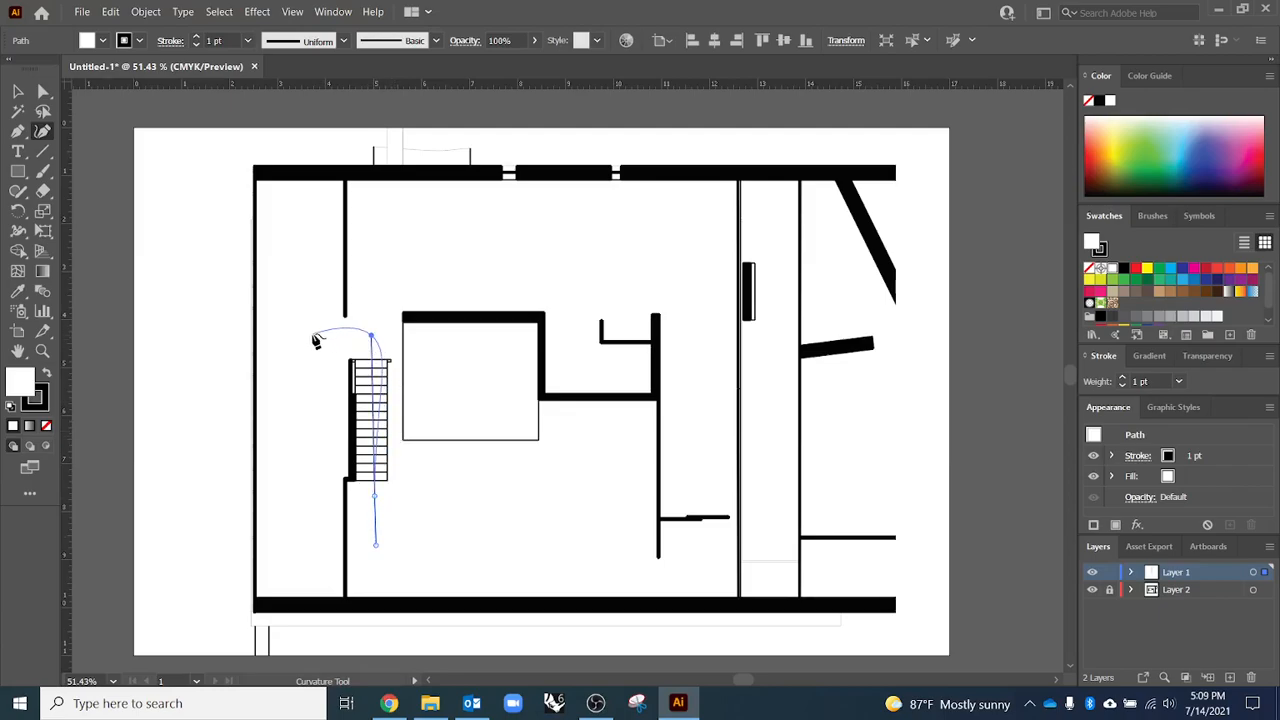
pyautogui.click(289, 342)
pyautogui.click(284, 426)
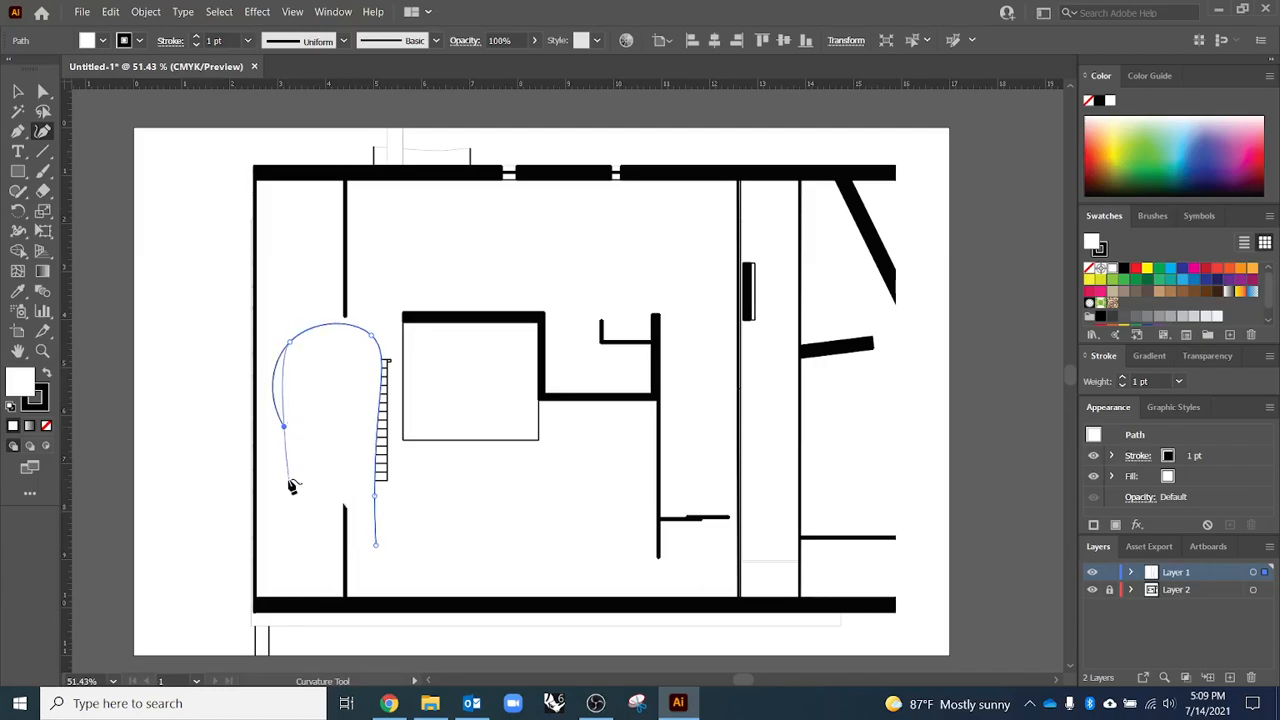
pyautogui.press('Escape')
pyautogui.click(18, 92)
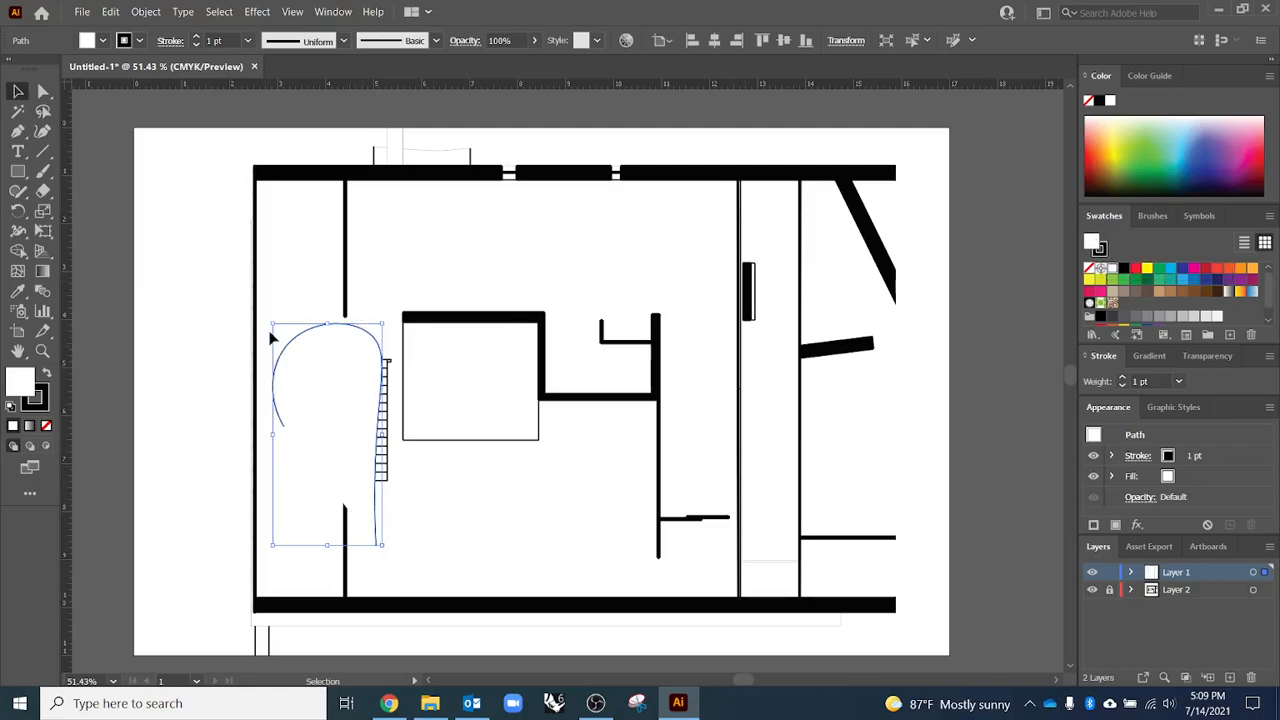
# - Set the curved path's stroke weight to 19 pt
pyautogui.click(1101, 250)
pyautogui.click(1094, 241)
pyautogui.click(1102, 254)
pyautogui.click(1123, 380)
pyautogui.click(1123, 380)
pyautogui.click(1123, 380)
pyautogui.click(1123, 380)
pyautogui.click(1123, 380)
pyautogui.click(1123, 380)
pyautogui.click(1123, 380)
pyautogui.click(1123, 380)
pyautogui.click(1123, 380)
pyautogui.click(1123, 380)
pyautogui.click(1123, 380)
pyautogui.click(1123, 380)
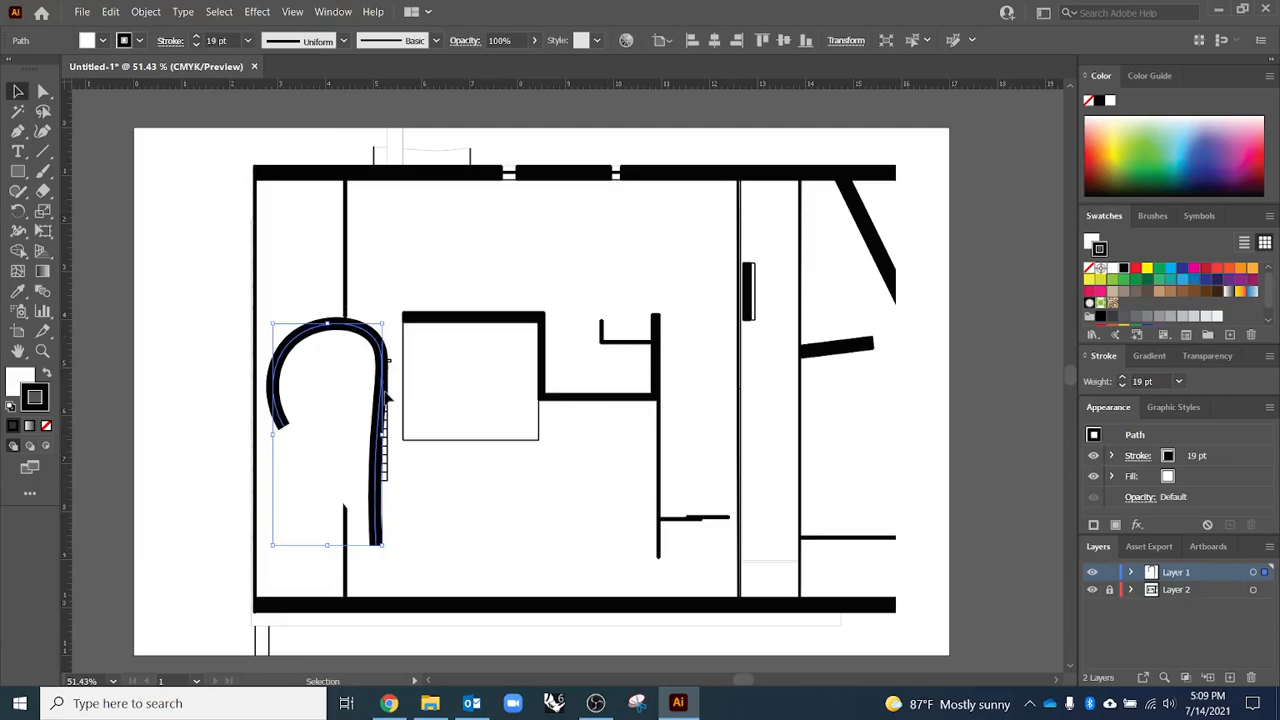
# - Try a red fill on the curved path, and set its fill to None
pyautogui.click(1093, 242)
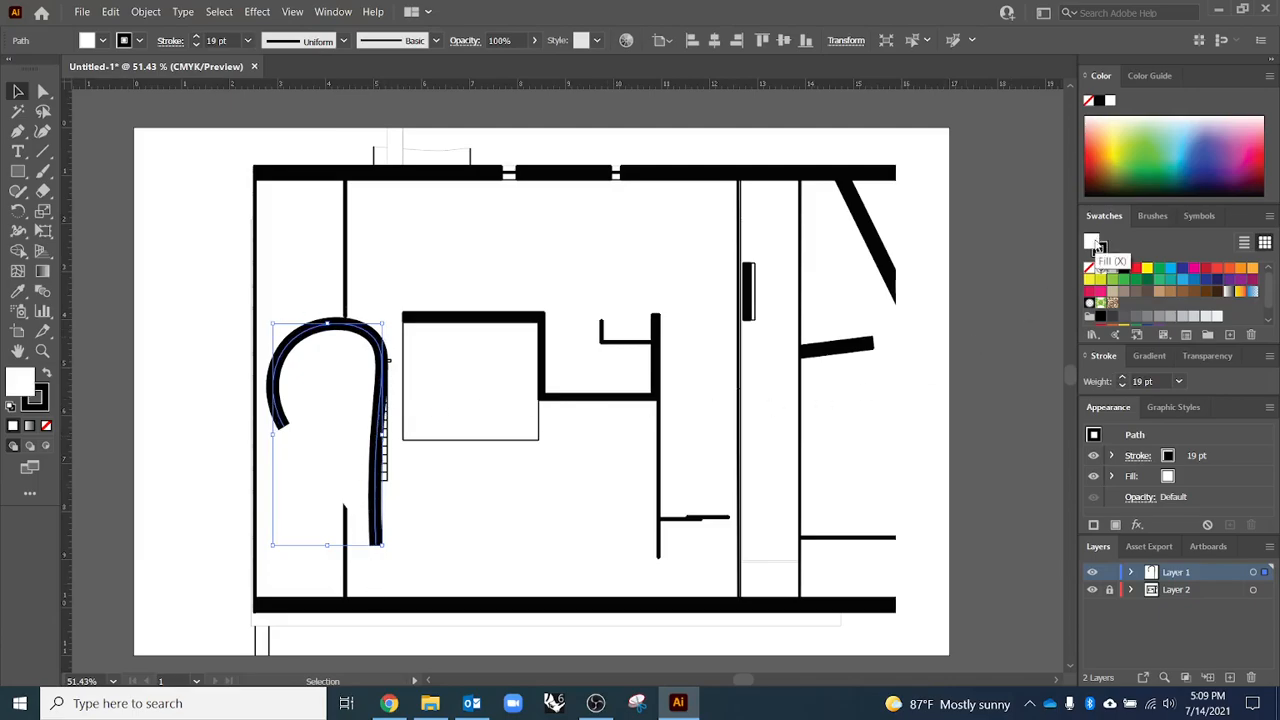
pyautogui.click(1136, 268)
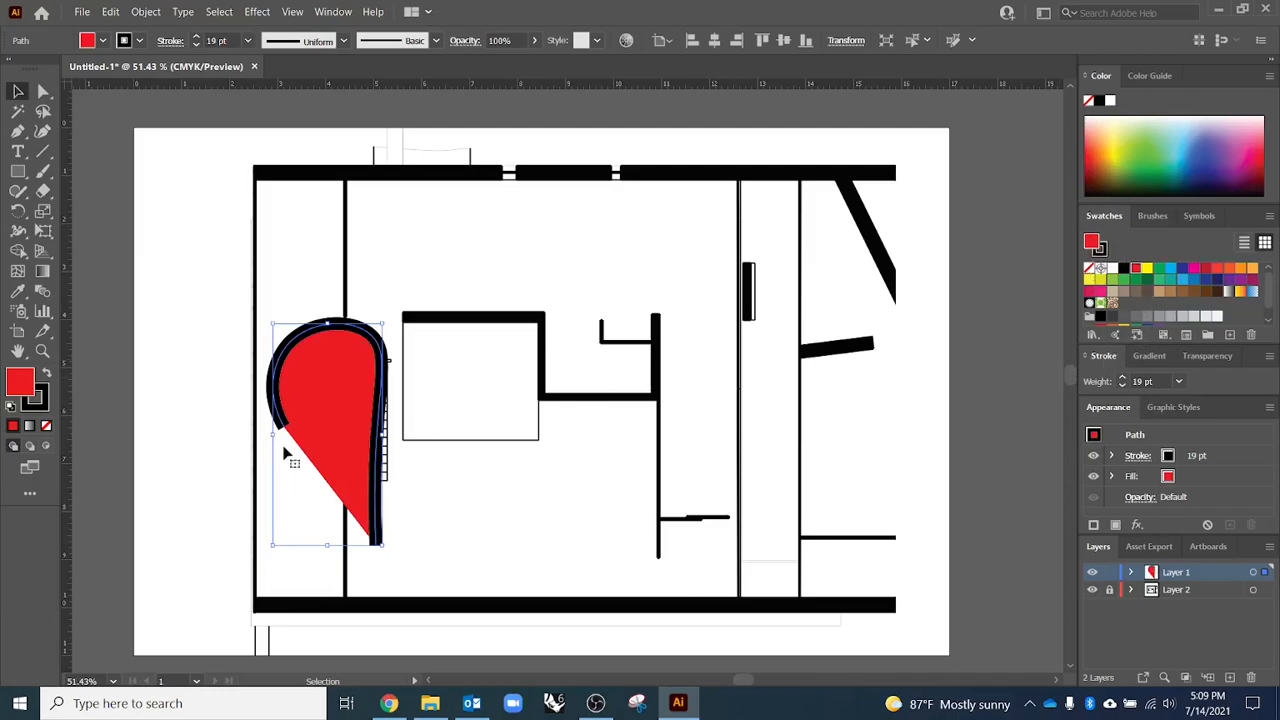
pyautogui.click(46, 427)
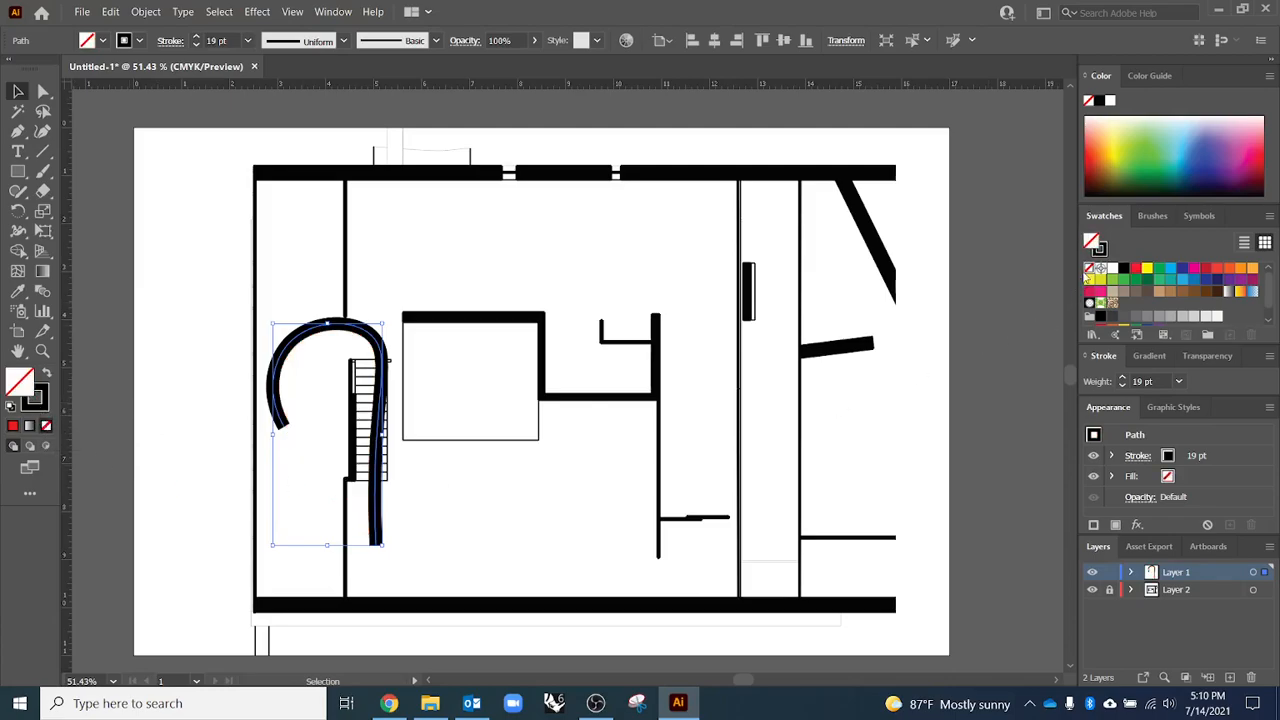
pyautogui.click(1099, 76)
pyautogui.click(1096, 77)
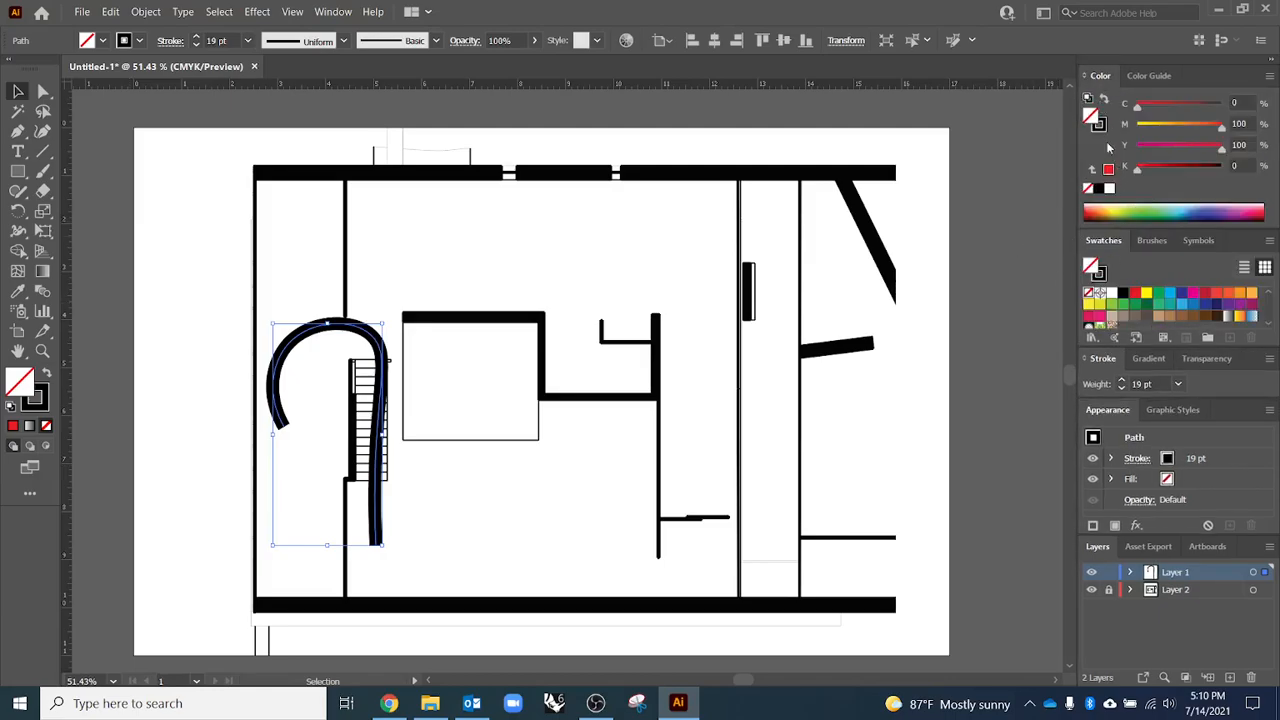
pyautogui.click(1099, 77)
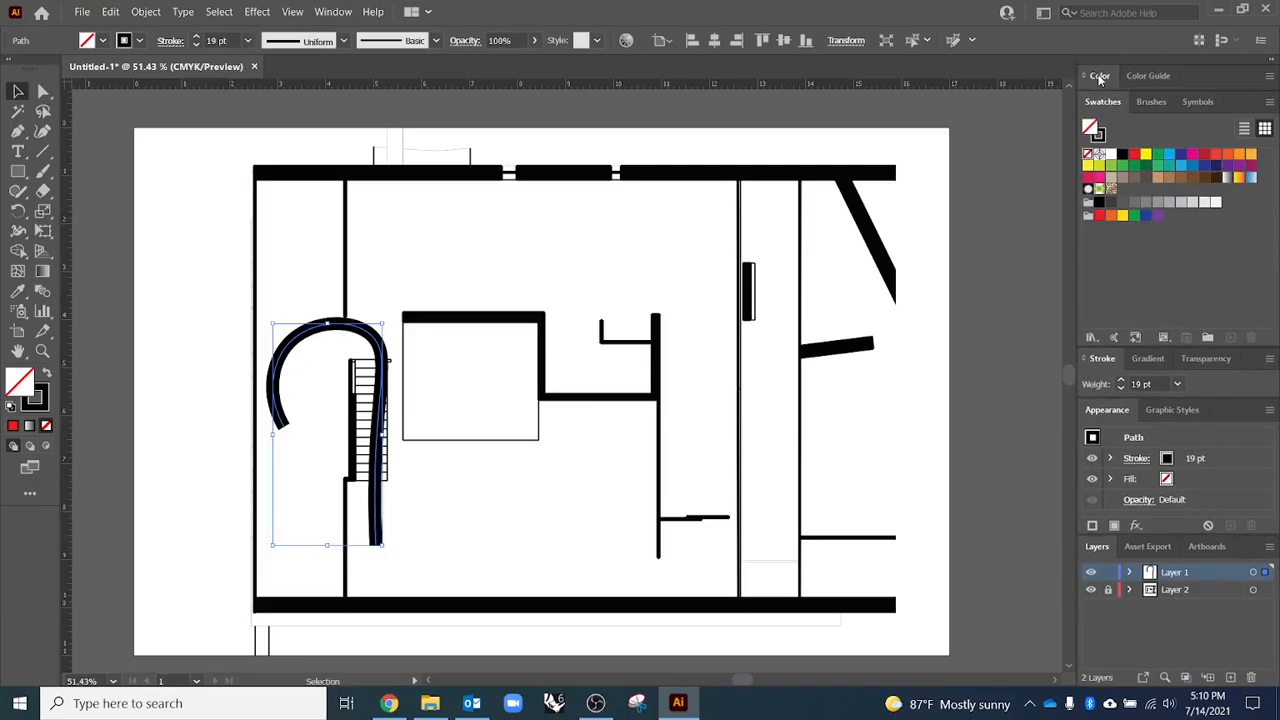
pyautogui.click(1099, 77)
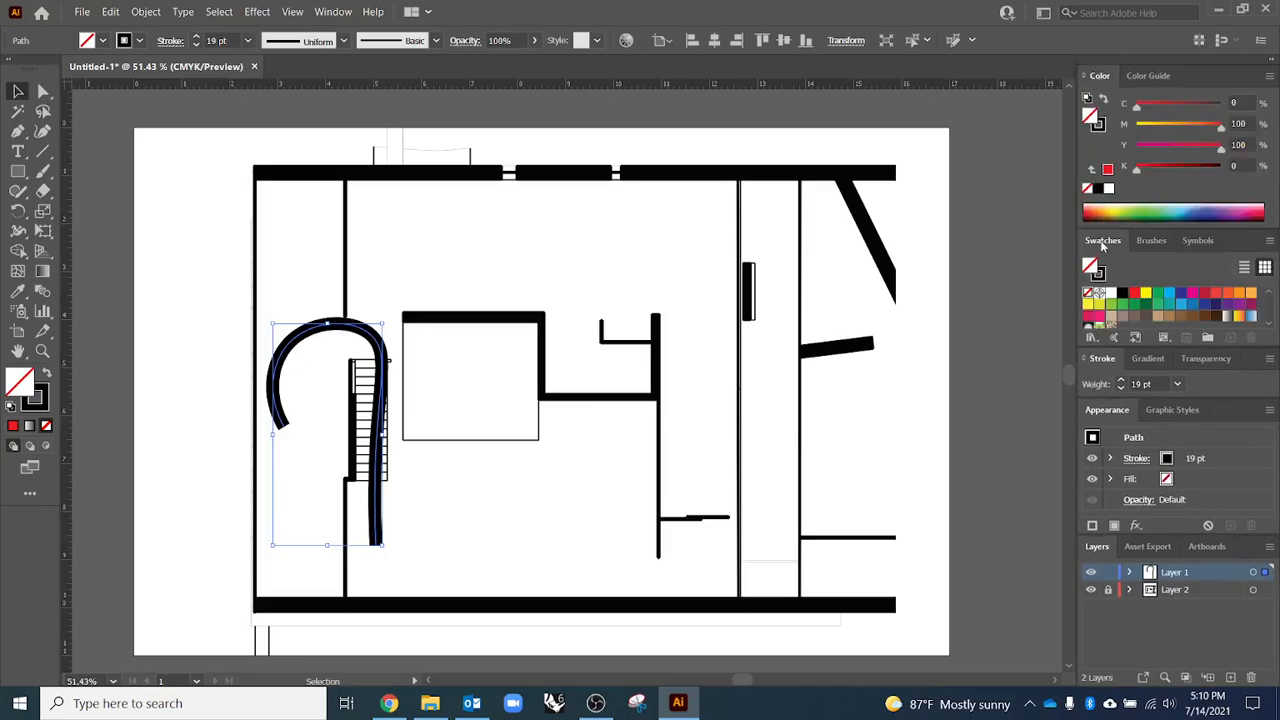
# - Show the full stroke options and set the curved path's stroke weight to 14 pt
pyautogui.click(1112, 358)
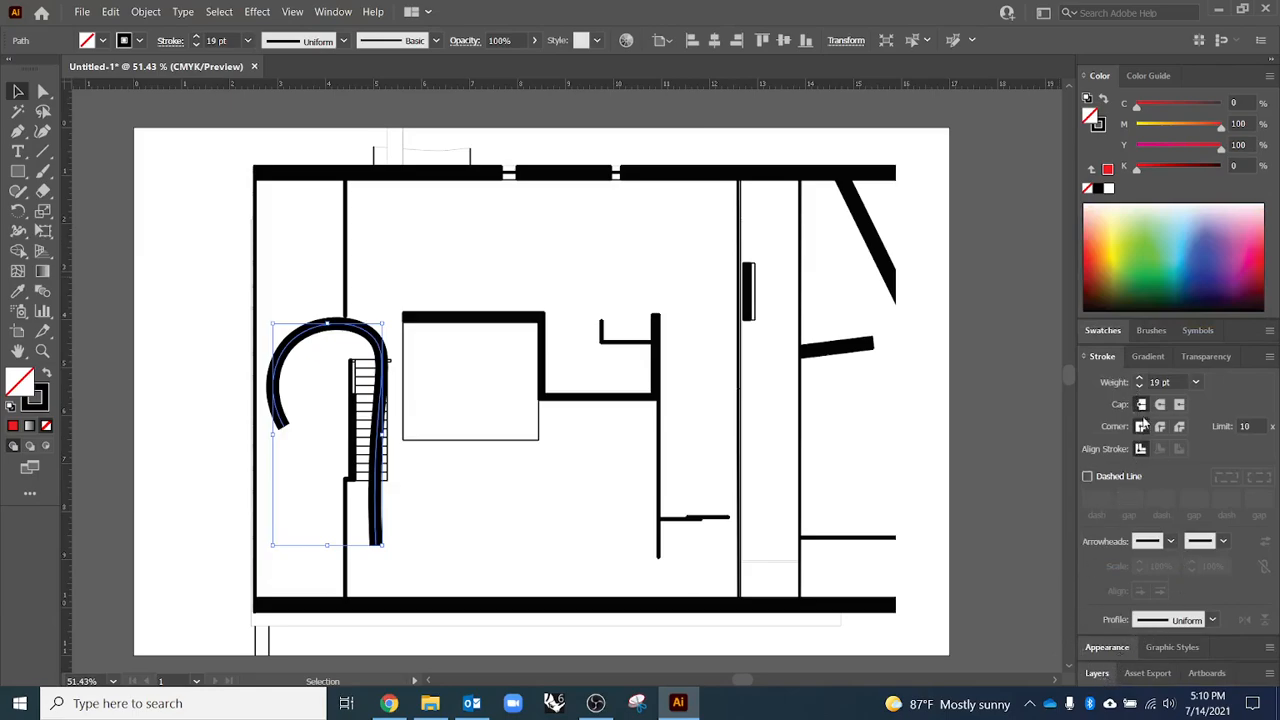
pyautogui.click(1141, 387)
pyautogui.click(1141, 387)
pyautogui.click(1141, 387)
pyautogui.click(1141, 387)
pyautogui.click(1141, 387)
pyautogui.click(1141, 387)
pyautogui.click(1141, 387)
pyautogui.click(1141, 387)
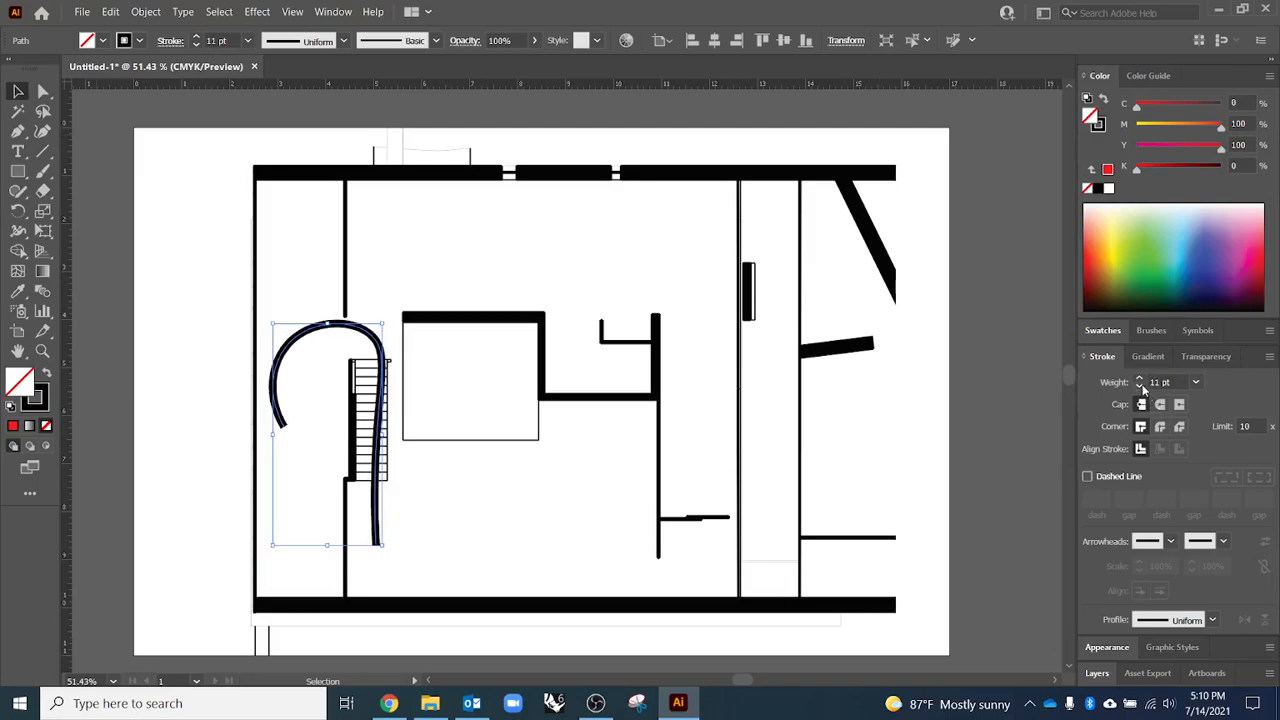
pyautogui.click(1140, 379)
pyautogui.click(1140, 379)
pyautogui.click(1140, 379)
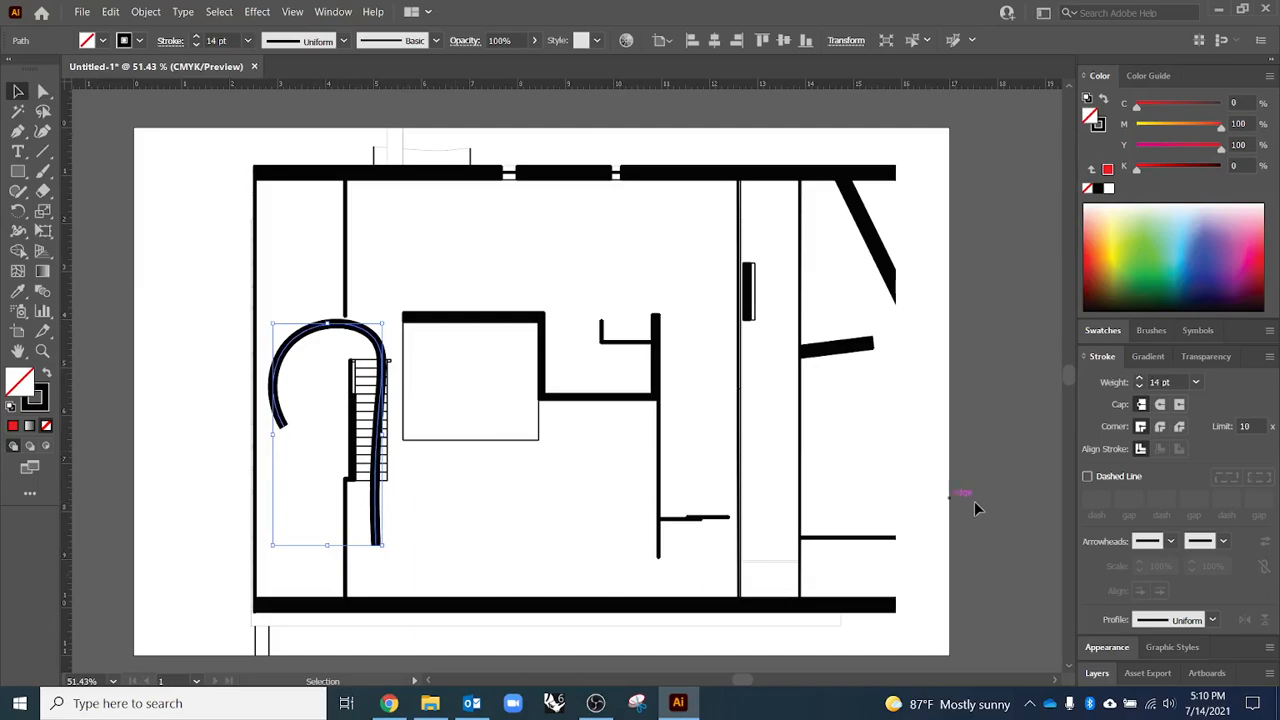
# - Give the curved path round caps and inspect its ends up close
pyautogui.click(1161, 405)
pyautogui.scroll(2, 313, 398)
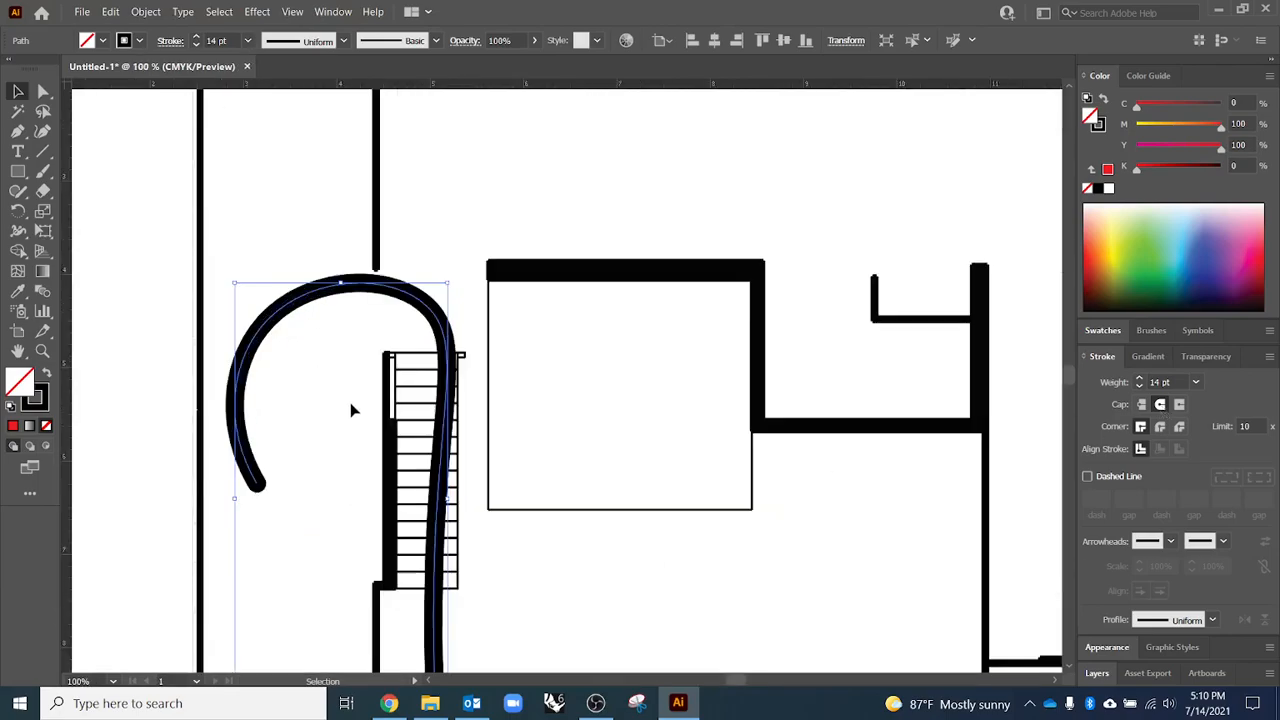
pyautogui.scroll(3, 351, 406)
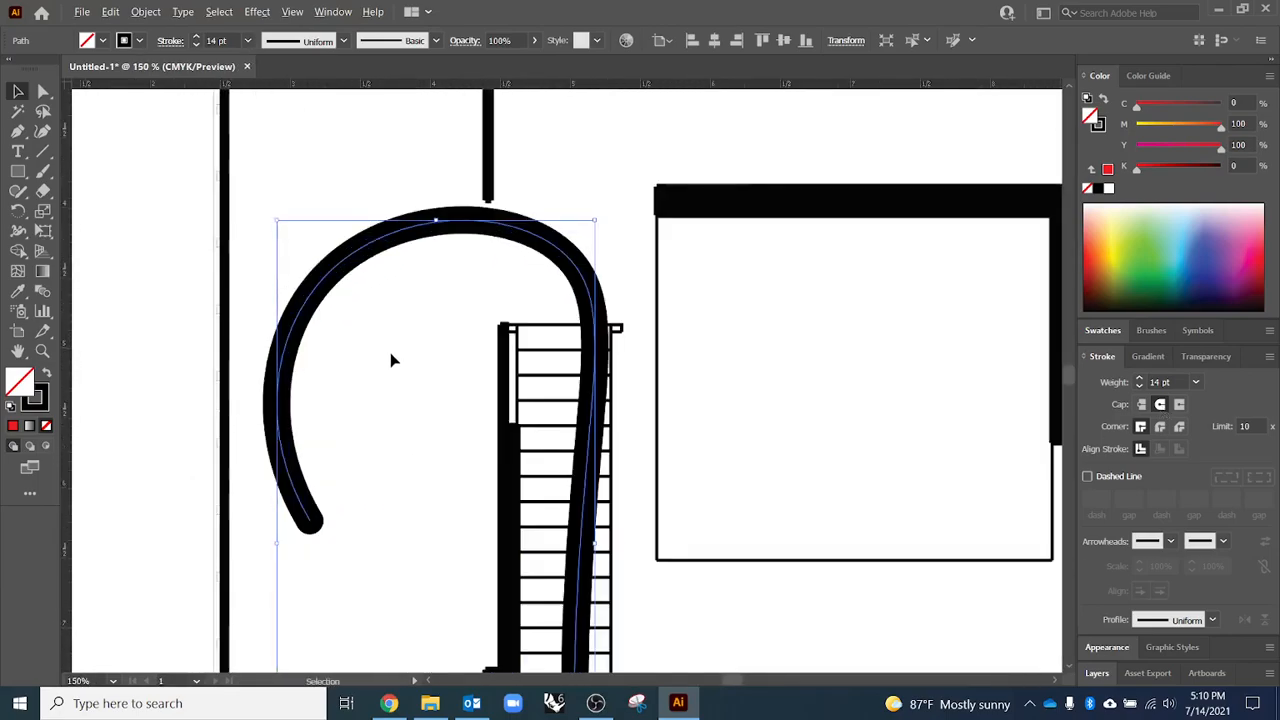
pyautogui.scroll(-3, 392, 360)
pyautogui.scroll(3, 392, 360)
pyautogui.scroll(-1, 392, 360)
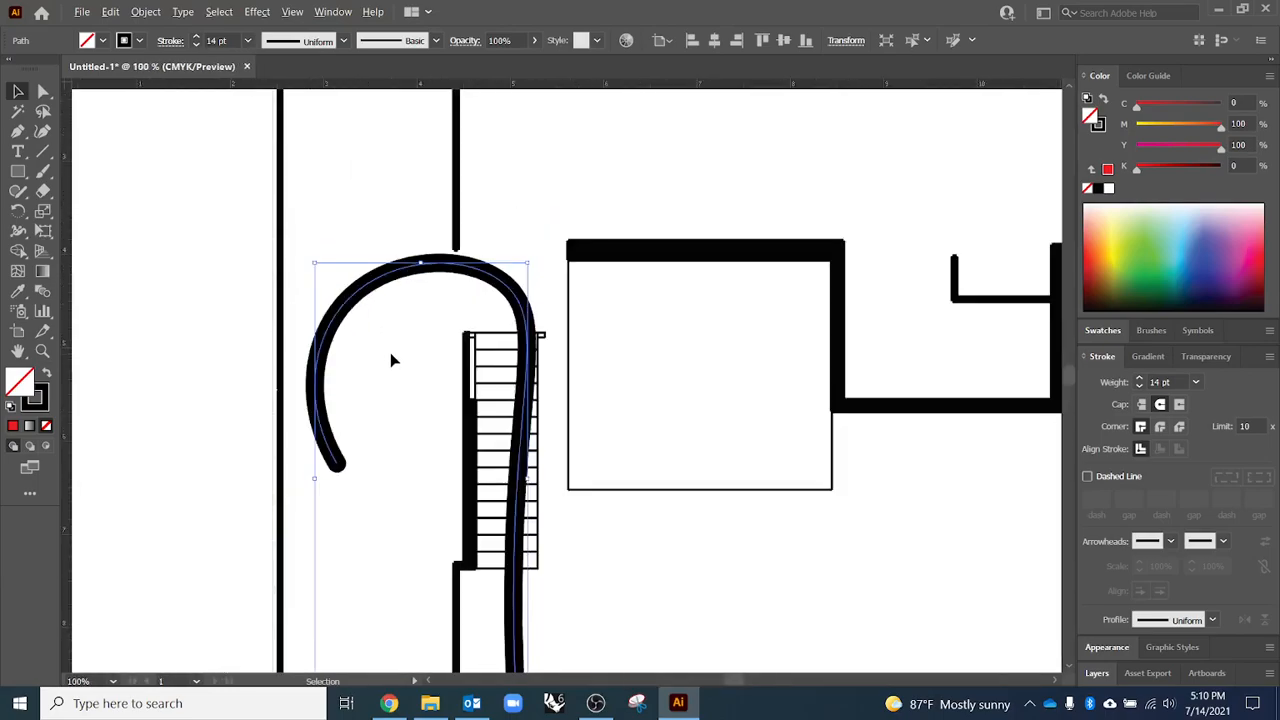
pyautogui.click(184, 364)
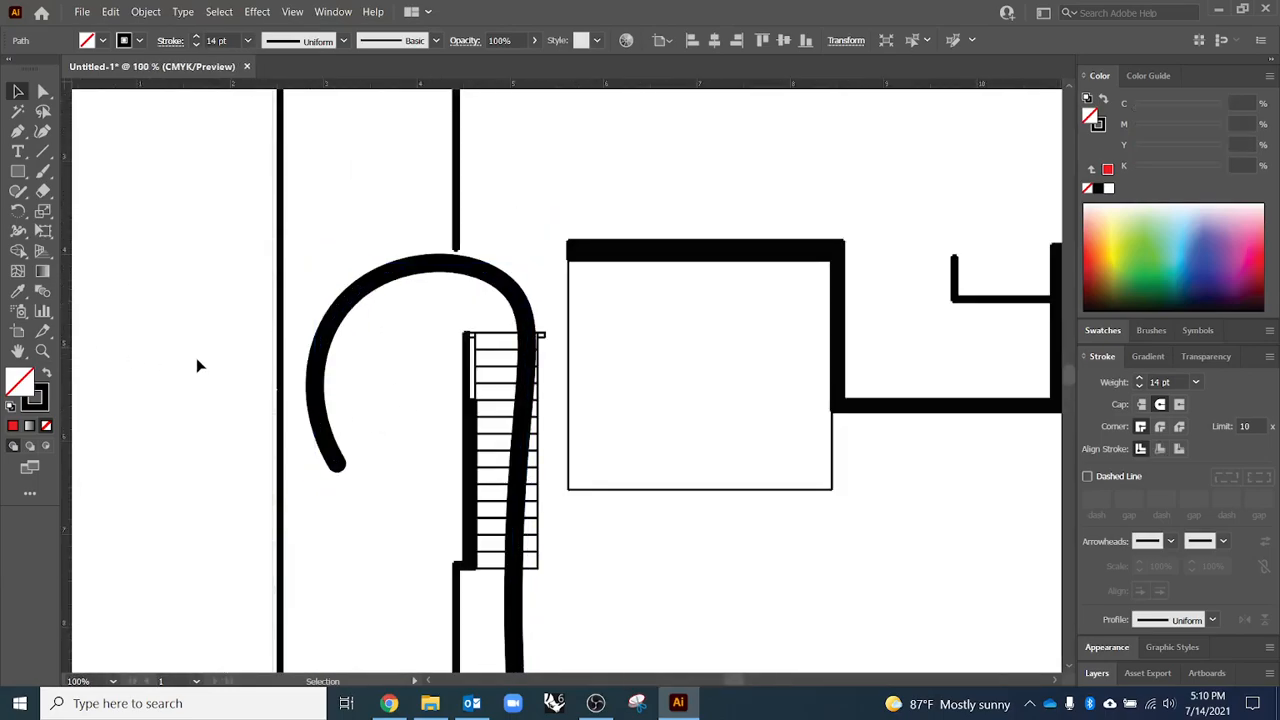
pyautogui.moveTo(400, 386); pyautogui.dragTo(471, 346)
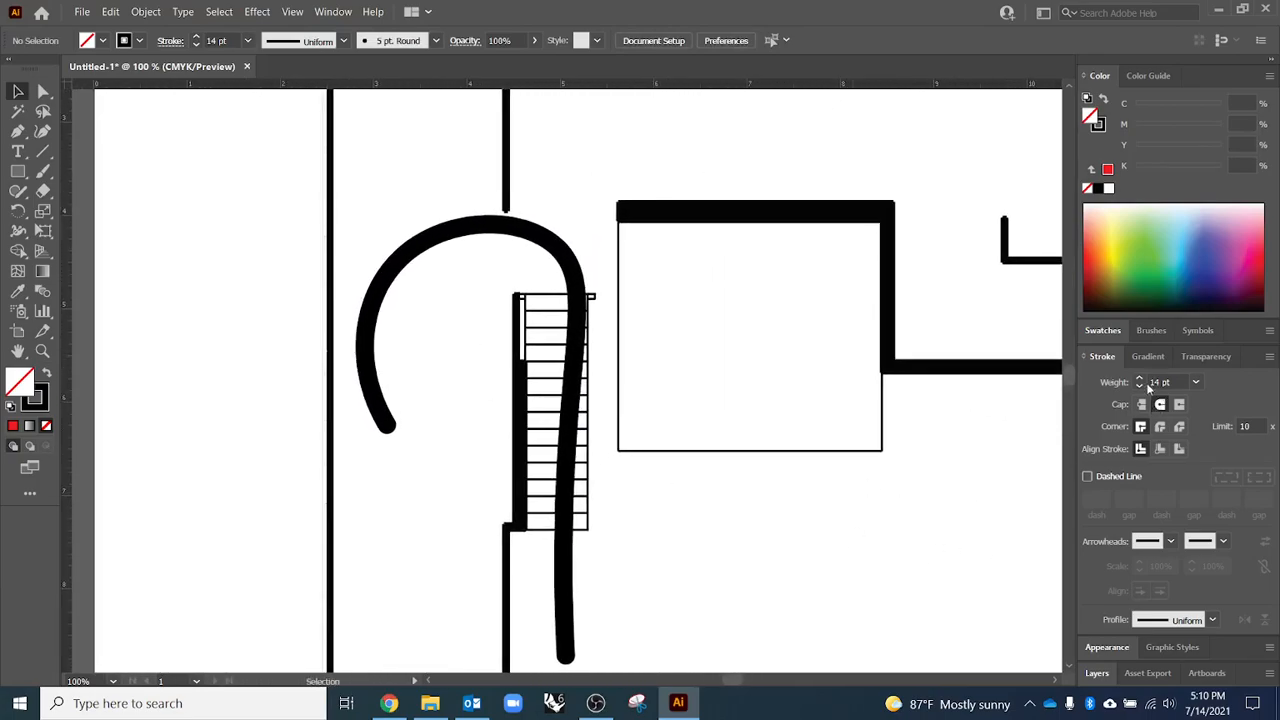
# - Change the curved path's stroke colour to the cyan swatch, C 100, M 0, Y 0, K 0, keeping its fill at None
pyautogui.click(463, 230)
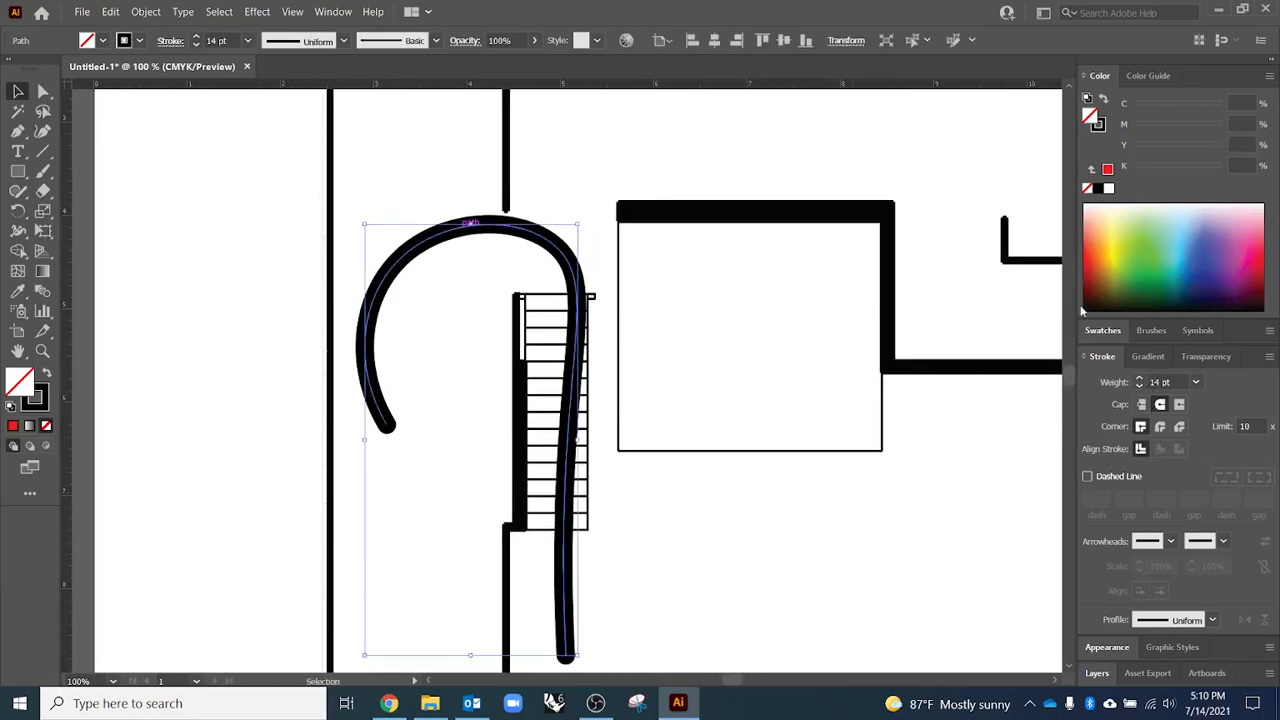
pyautogui.click(1110, 330)
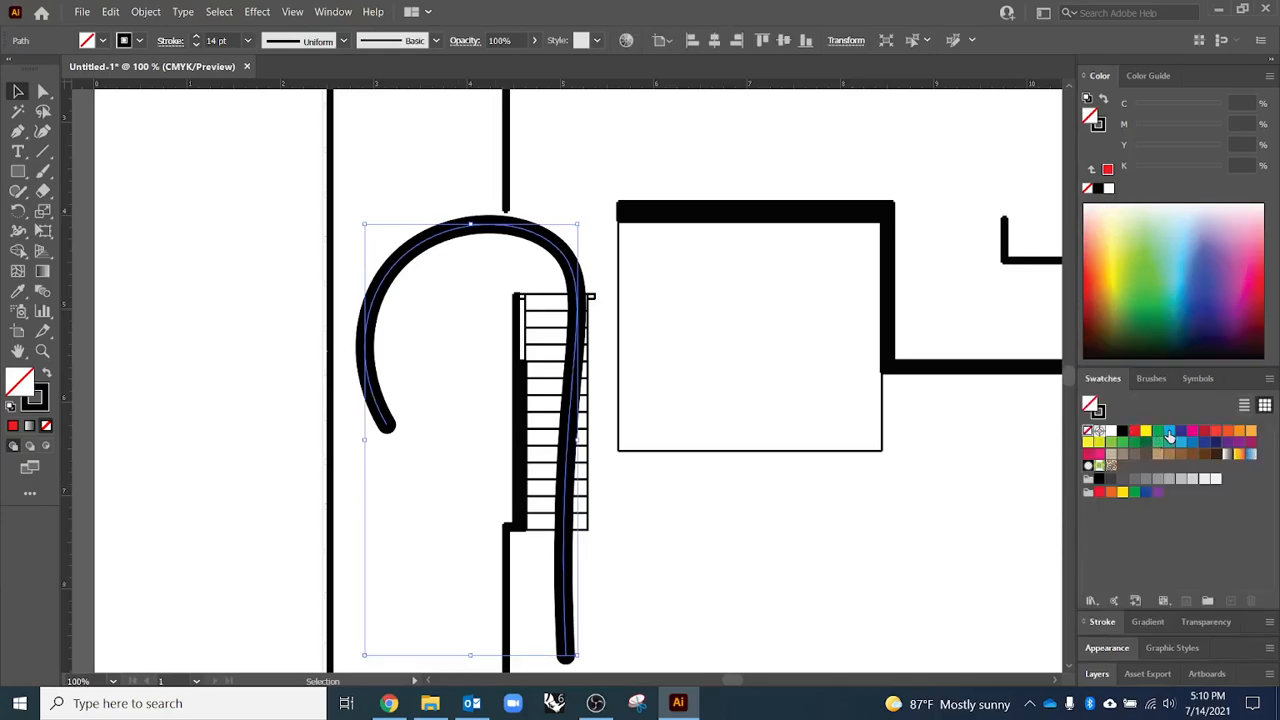
pyautogui.click(1169, 437)
pyautogui.hotkey('ctrl', 'z')
pyautogui.click(1098, 411)
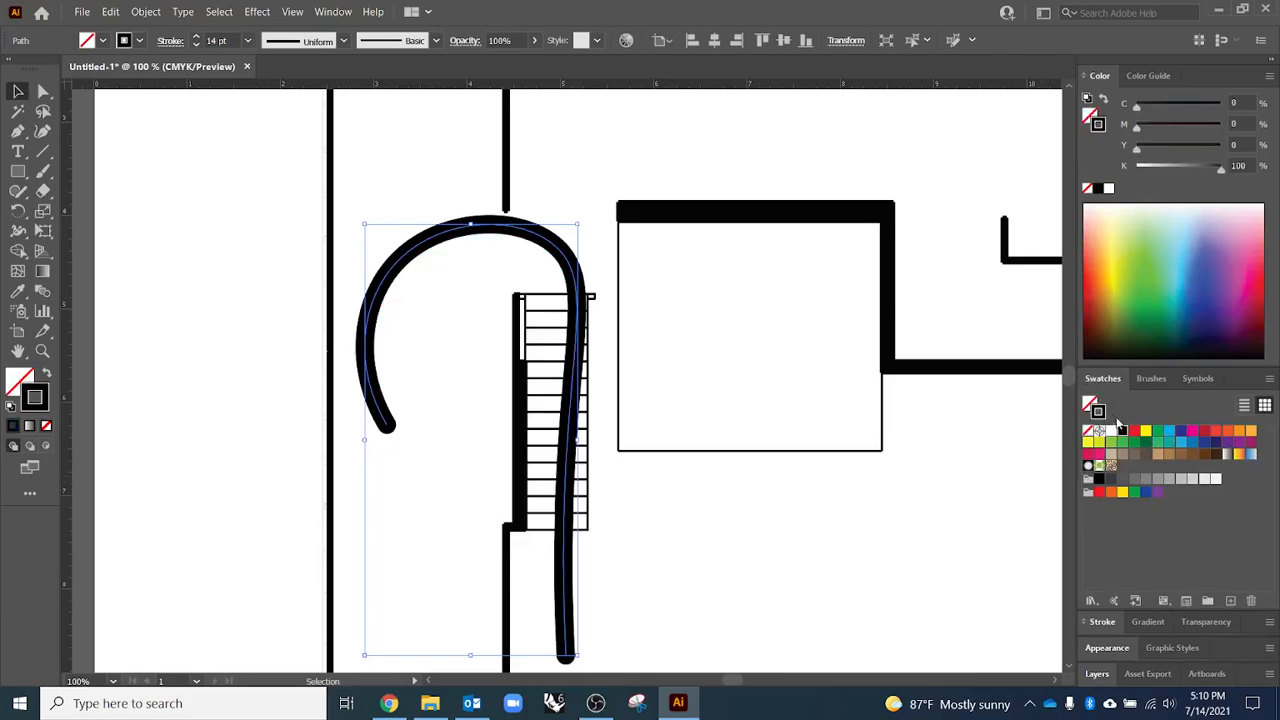
pyautogui.click(1171, 434)
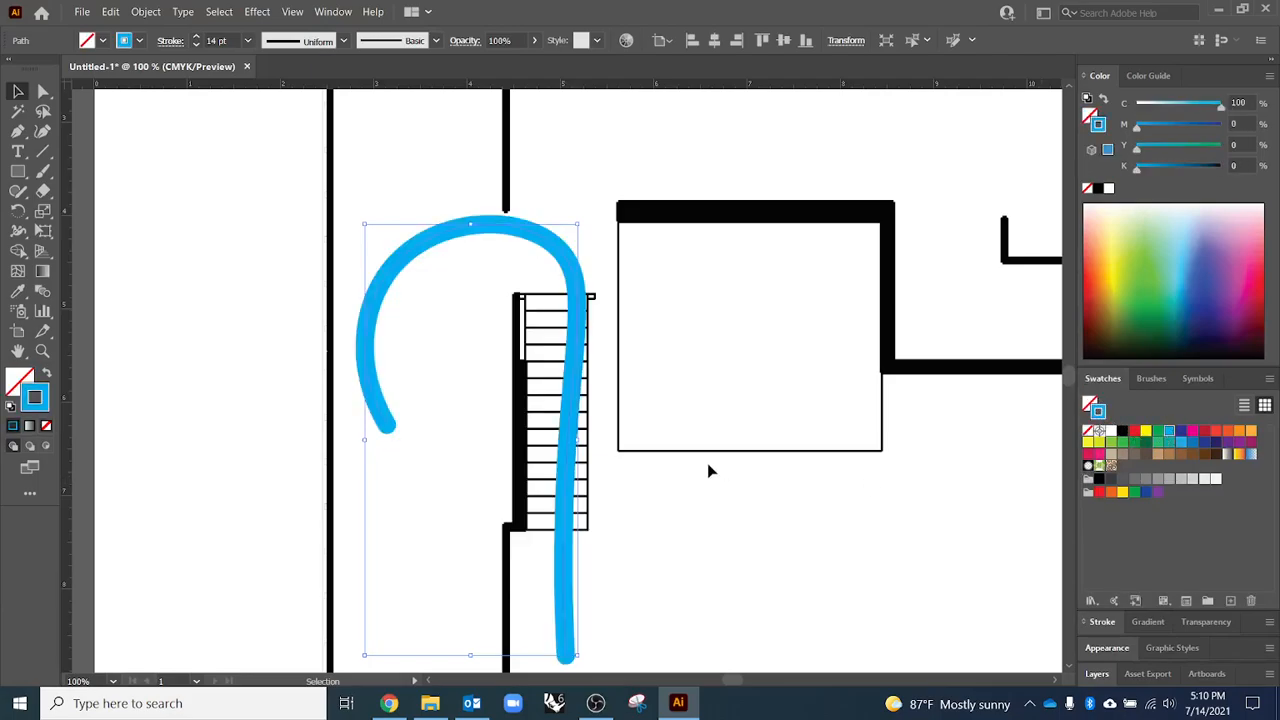
pyautogui.click(759, 489)
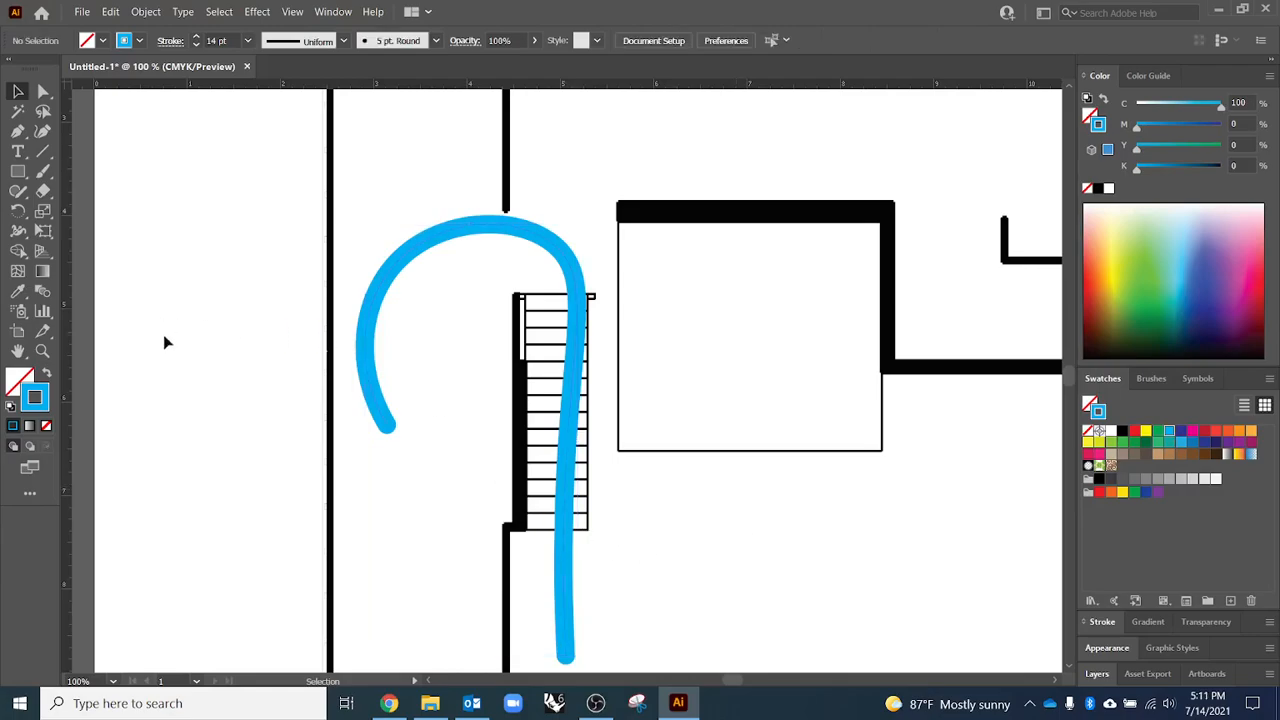
# - Draw a Pen tool branch from the top of the cyan path up the left corridor, ending at about X 3.4 in, Y 2.1 in, and select it
pyautogui.click(26, 140)
pyautogui.scroll(5, 431, 526)
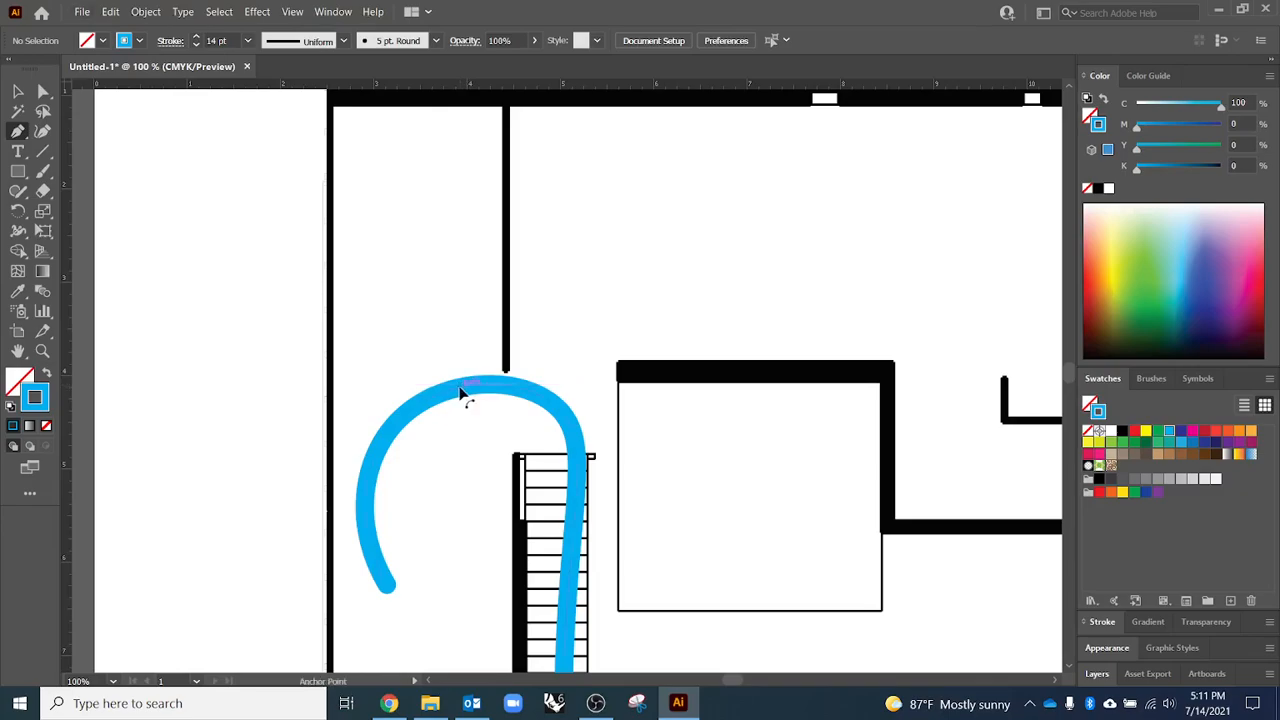
pyautogui.moveTo(462, 393); pyautogui.dragTo(375, 379)
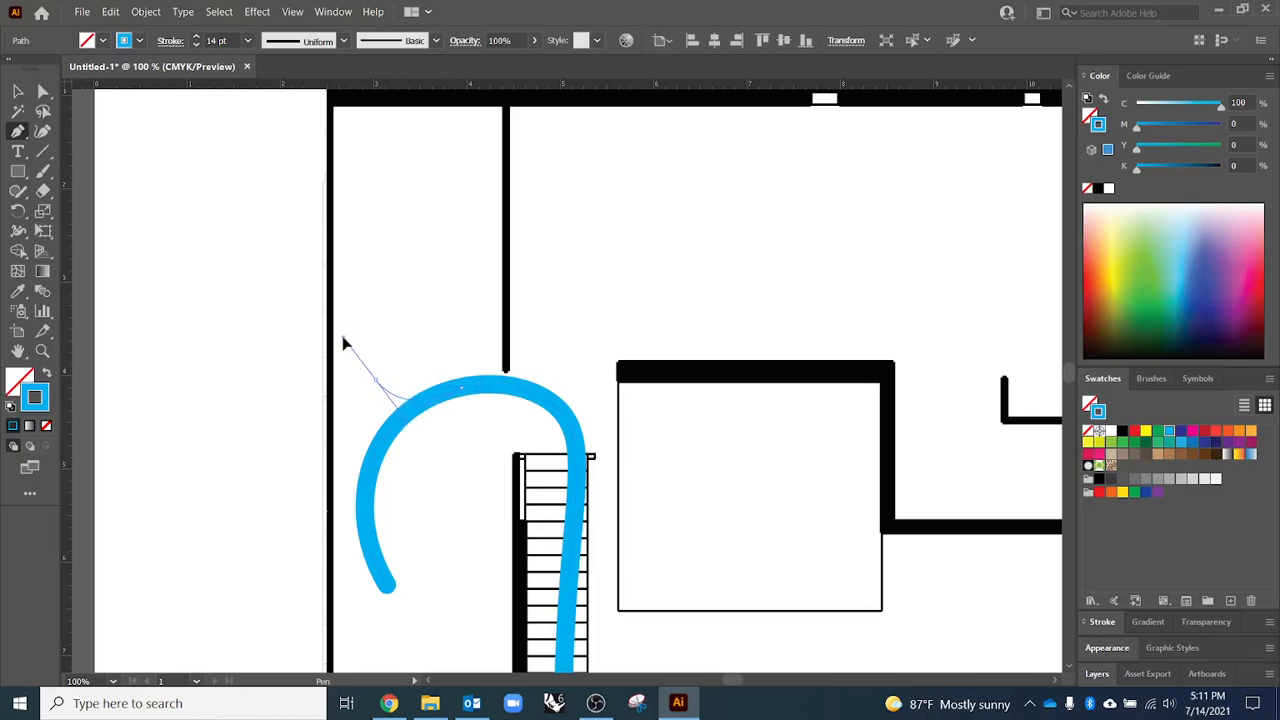
pyautogui.moveTo(343, 337); pyautogui.dragTo(343, 334)
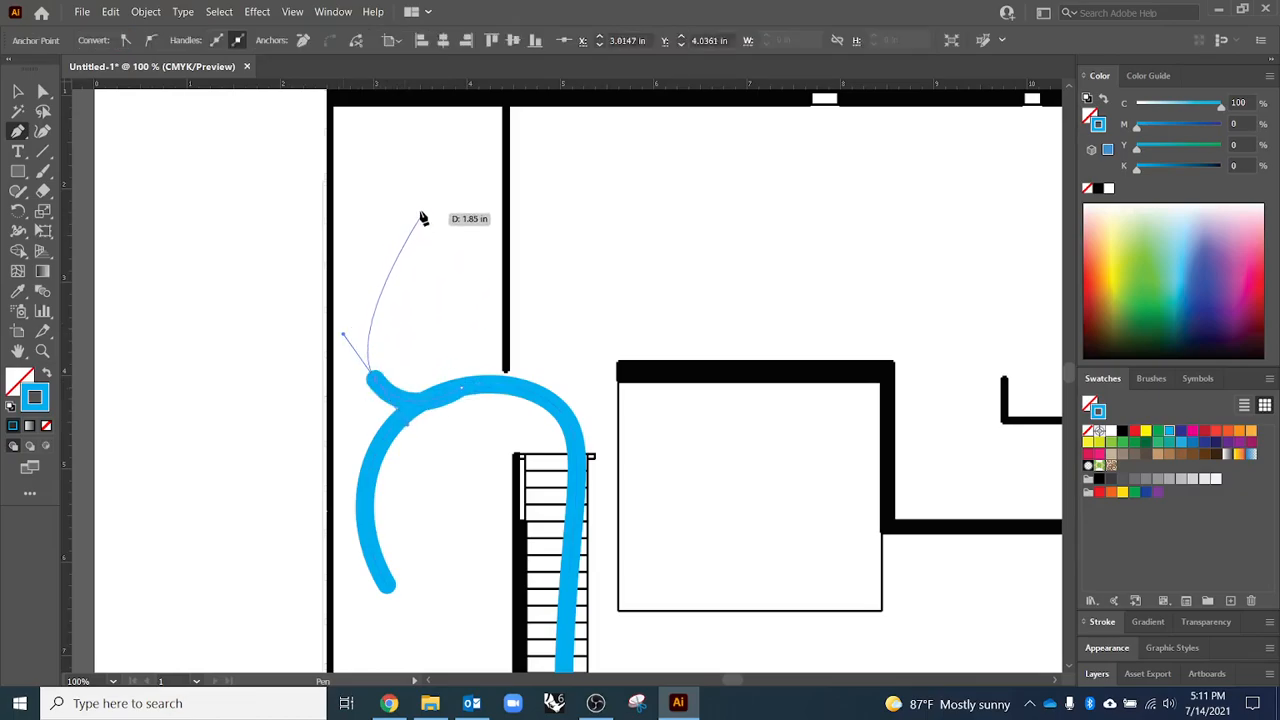
pyautogui.moveTo(410, 196)
pyautogui.mouseDown()
pyautogui.moveTo(411, 158)
pyautogui.moveTo(440, 159)
pyautogui.mouseUp()
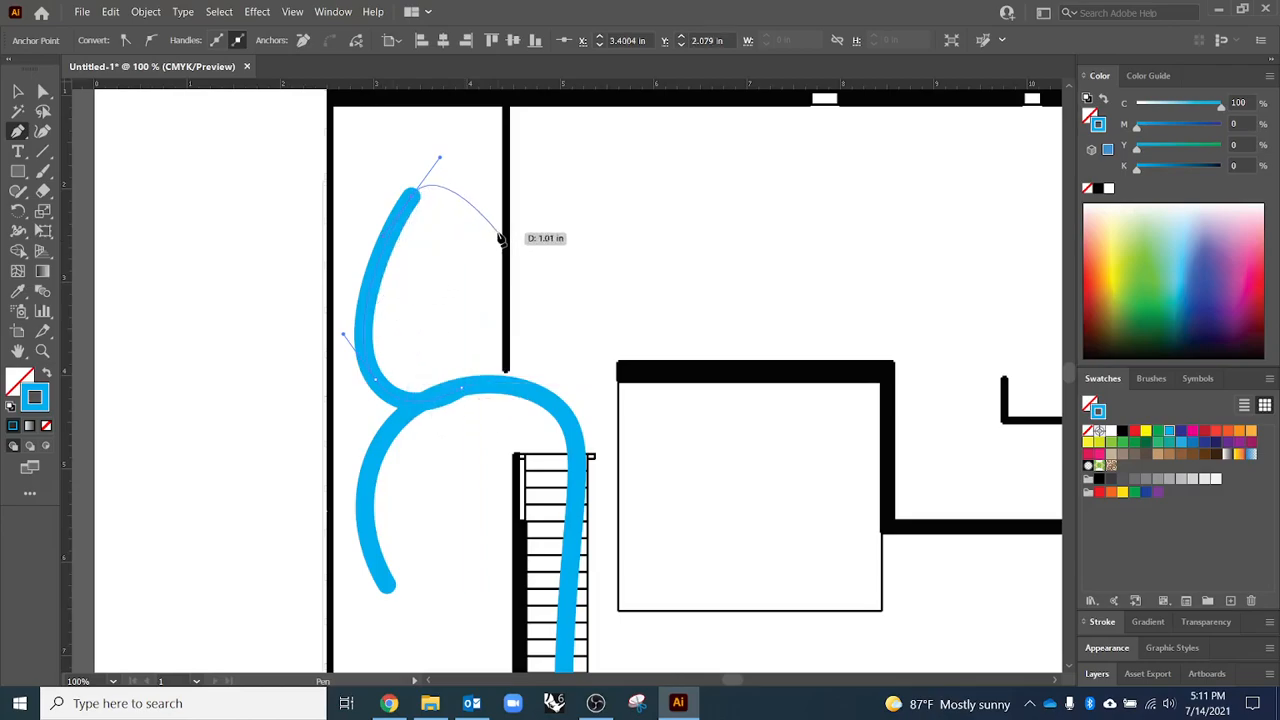
pyautogui.press('Escape')
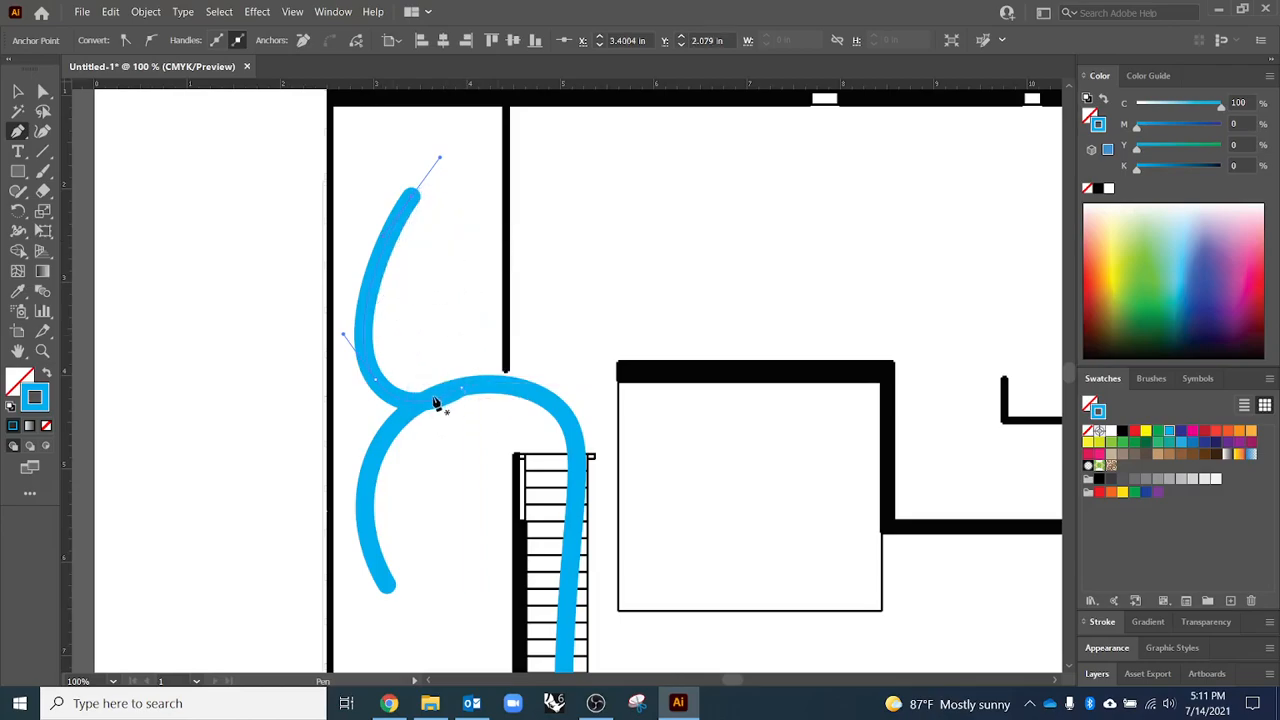
pyautogui.press('v')
pyautogui.click(451, 437)
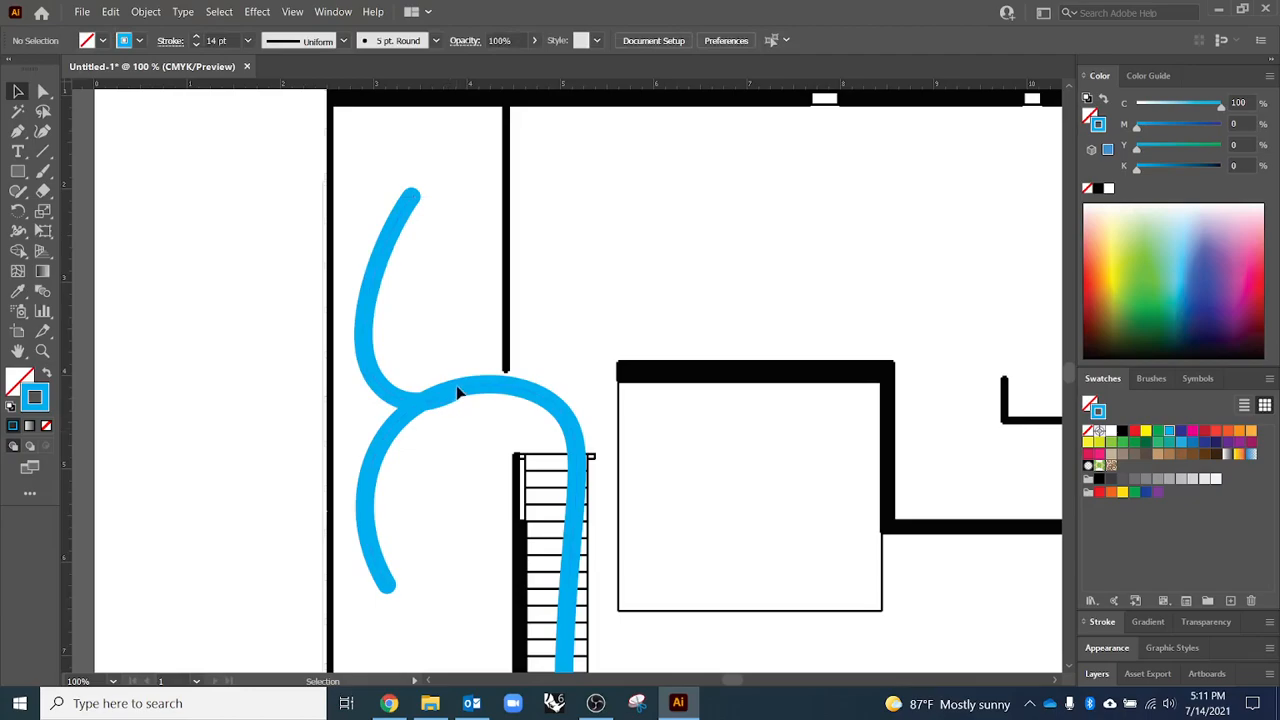
pyautogui.click(363, 343)
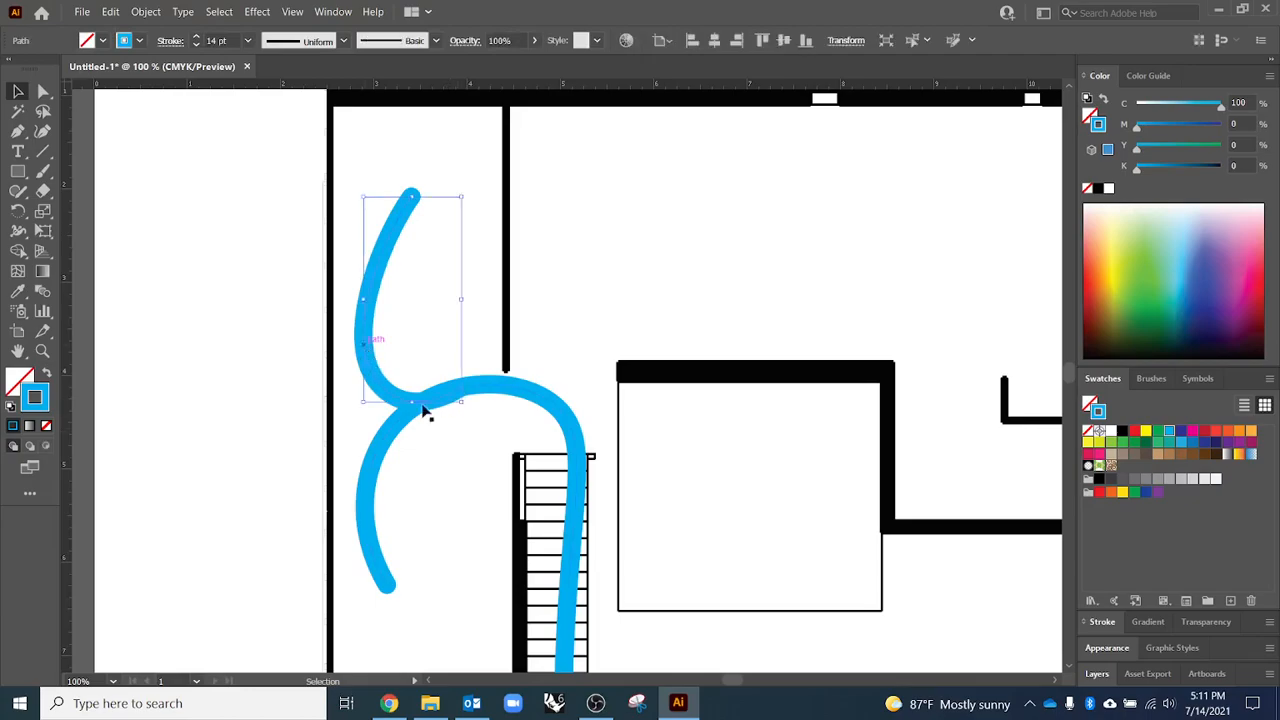
# - Switch to Acrobat, examine the line widths on the example Movement & Navigation map, and return to Illustrator
pyautogui.press('Tab')
pyautogui.hotkey('alt', 'Tab')
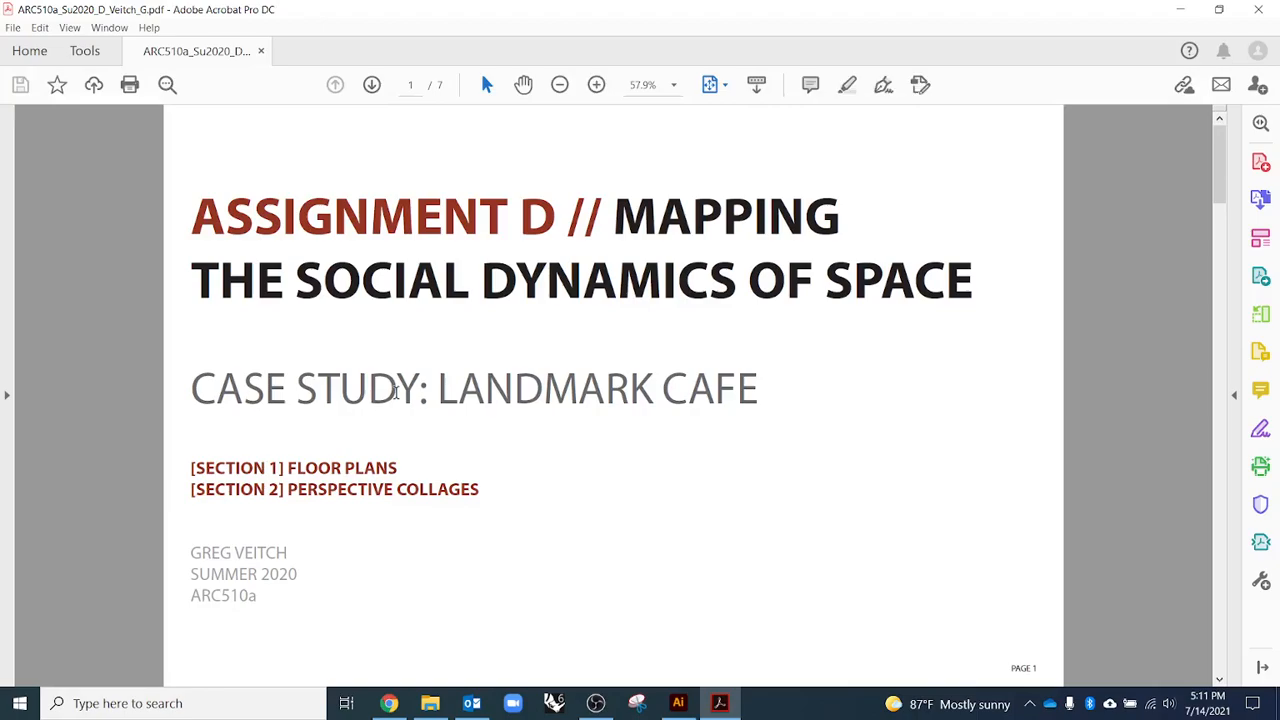
pyautogui.scroll(-3, 398, 398)
pyautogui.scroll(1, 398, 398)
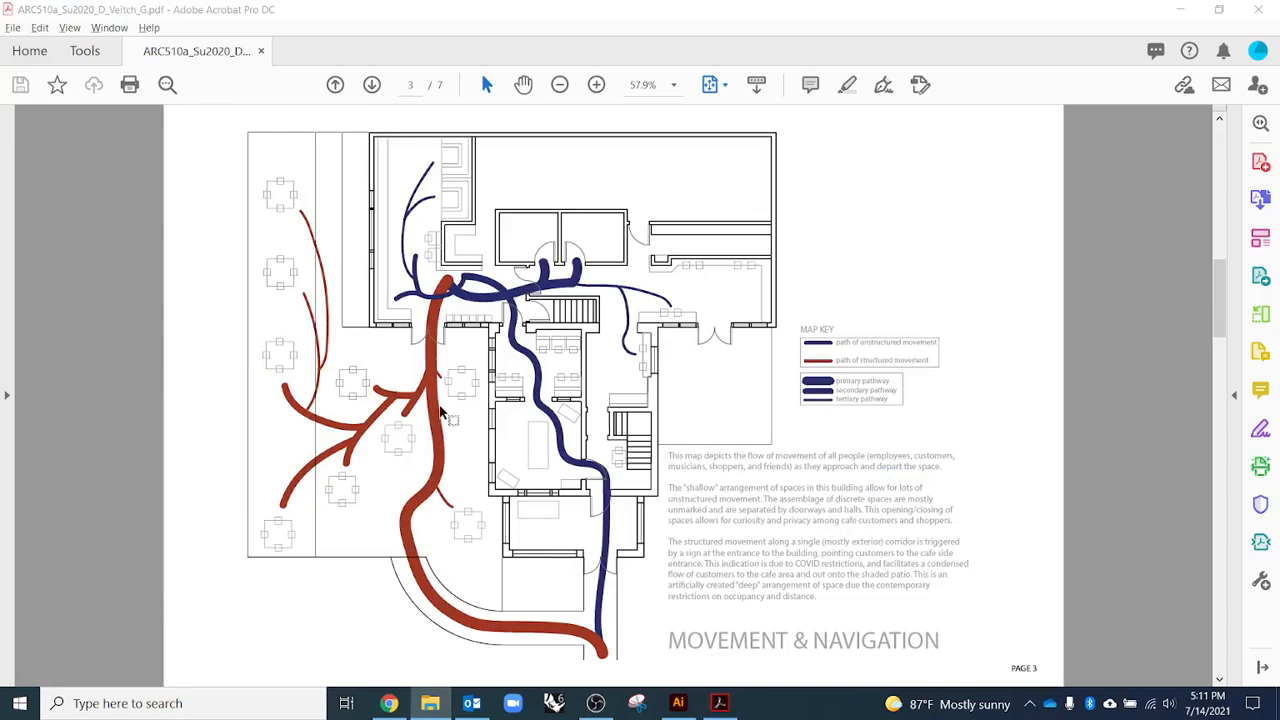
pyautogui.hotkey('alt', 'Tab')
pyautogui.hotkey('alt', 'Tab')
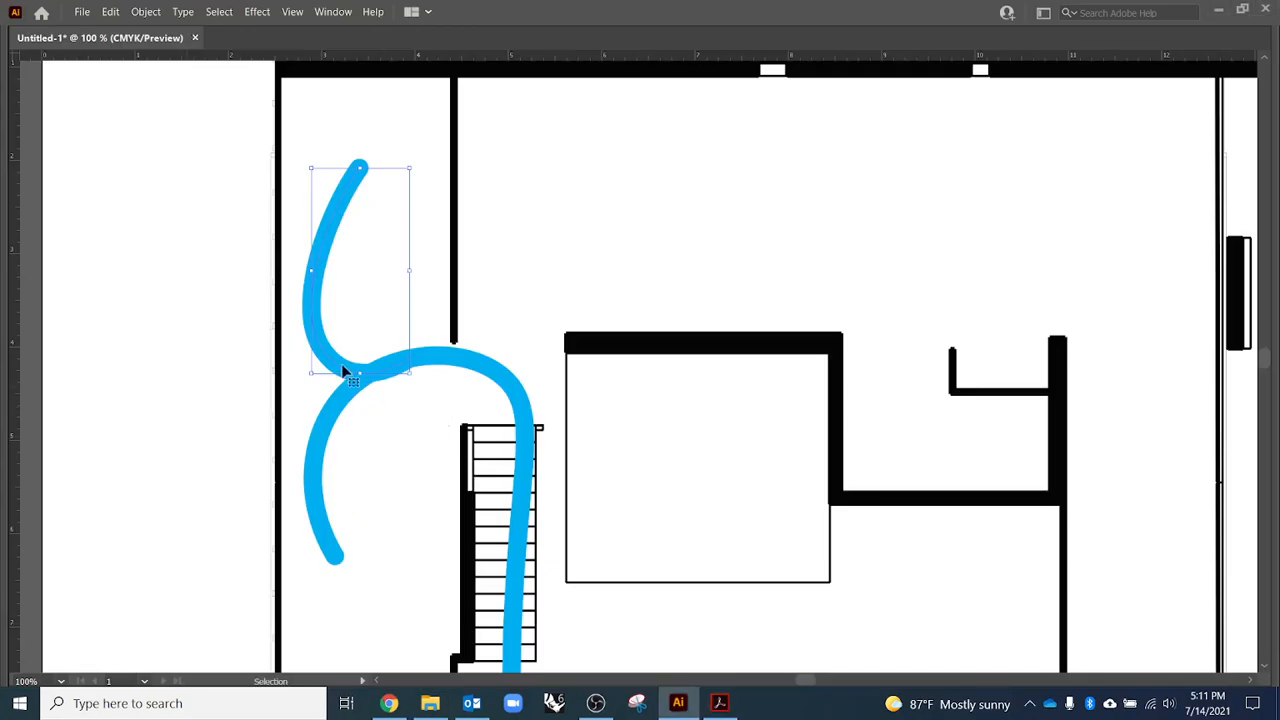
# - Restore the hidden tools and option panels around the drawing and deselect the upper cyan branch
pyautogui.press('Tab')
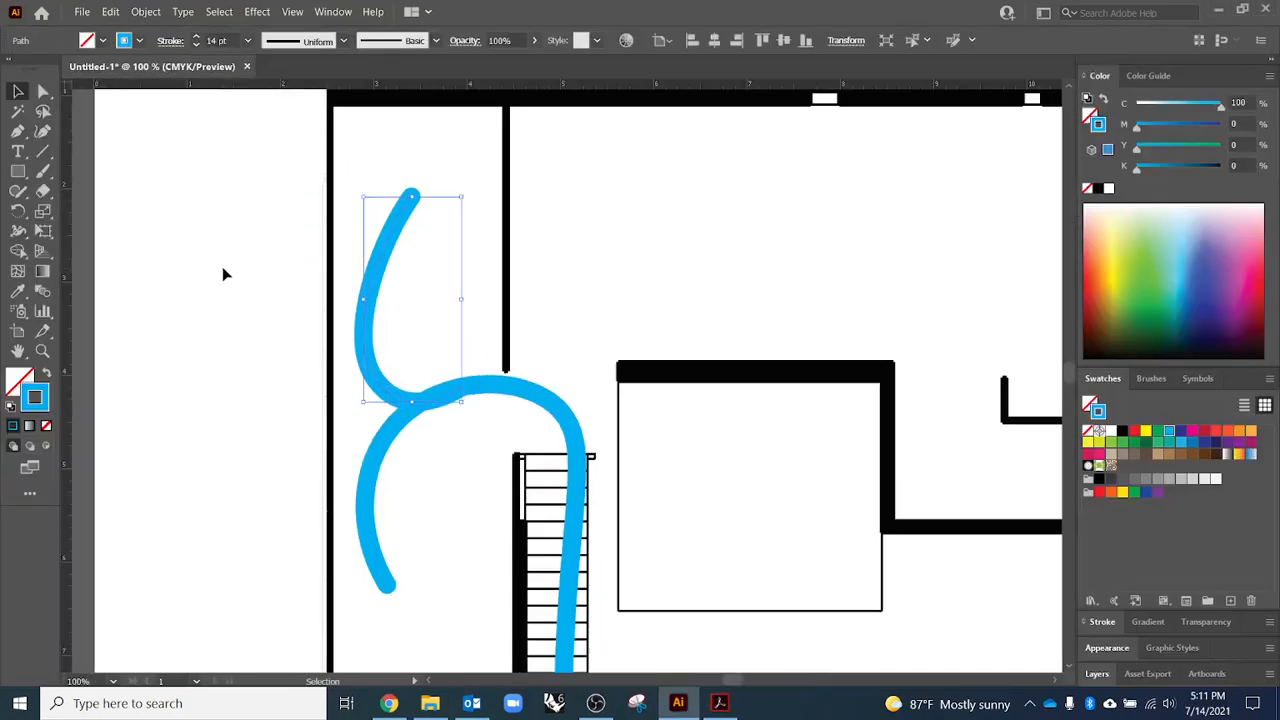
pyautogui.click(253, 311)
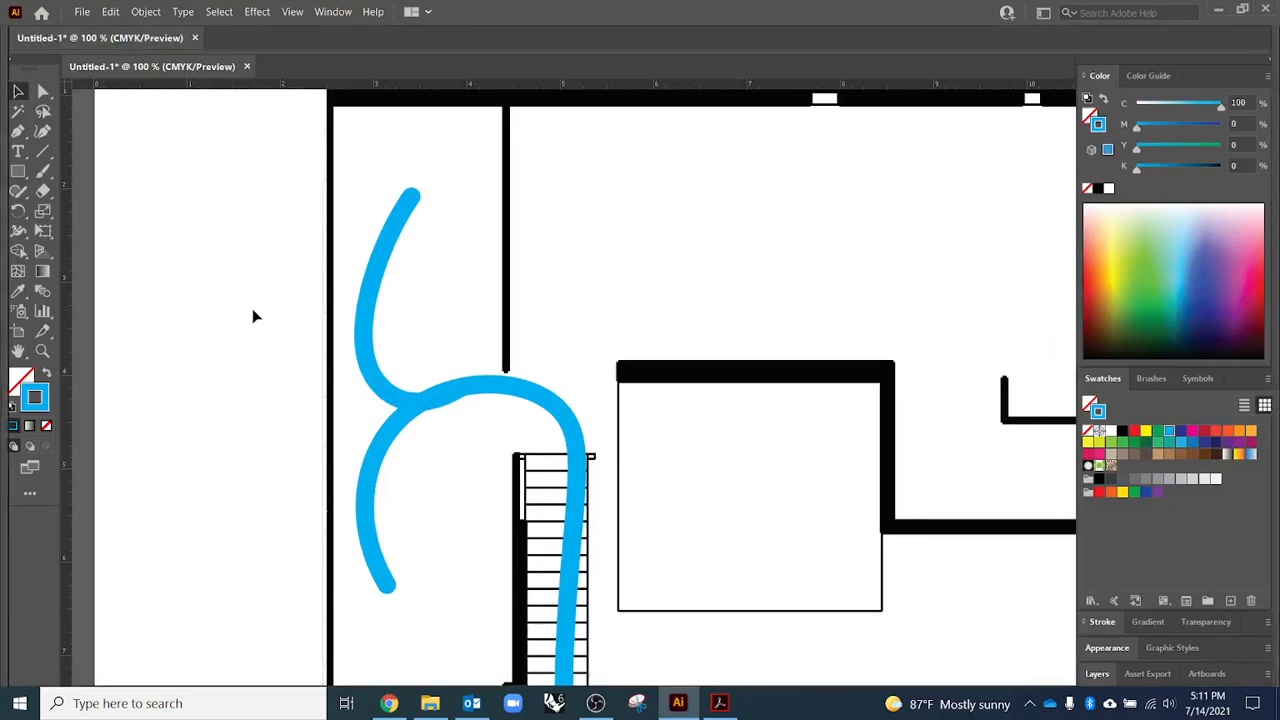
pyautogui.press('Tab')
pyautogui.press('Tab')
pyautogui.press('Tab')
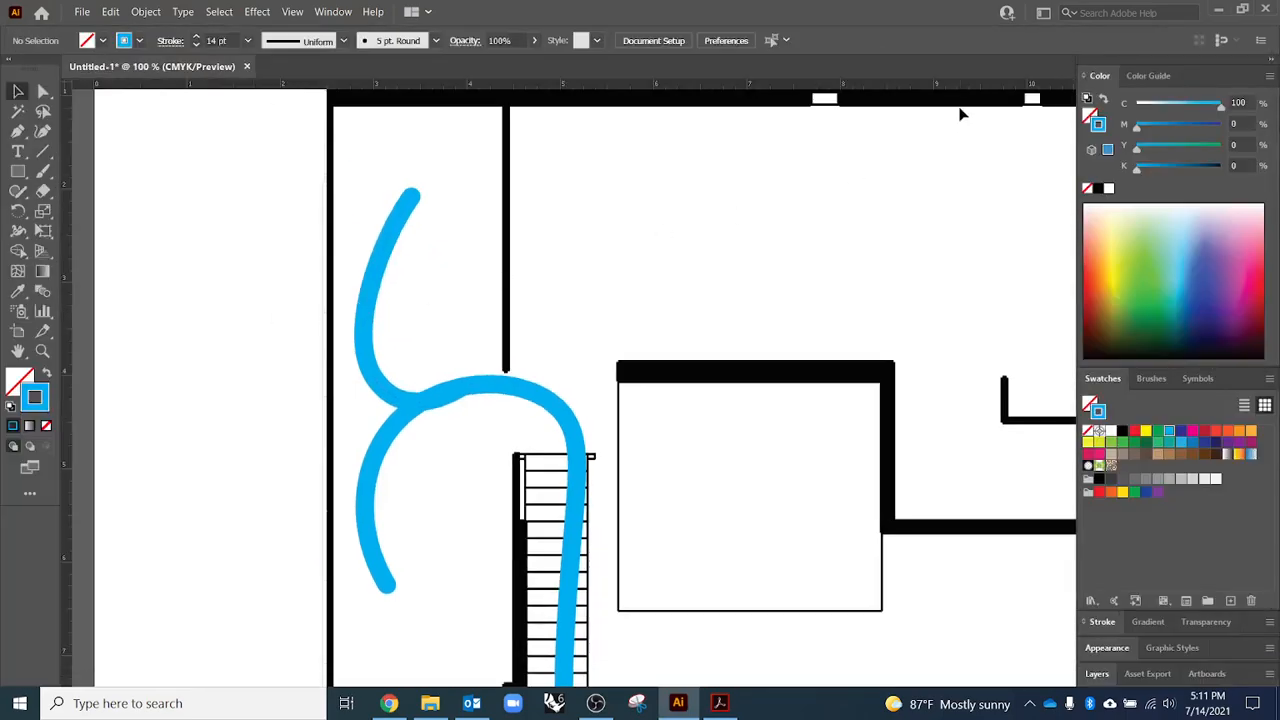
pyautogui.press('Tab')
# - Using Direct Selection, move the upper branch's end anchor to about X 3.8 in, Y 4.16 in so it merges smoothly with the thick cyan path
pyautogui.scroll(2, 250, 312)
pyautogui.scroll(-5, 250, 312)
pyautogui.press('space')
pyautogui.moveTo(418, 352); pyautogui.dragTo(376, 364)
pyautogui.click(368, 328)
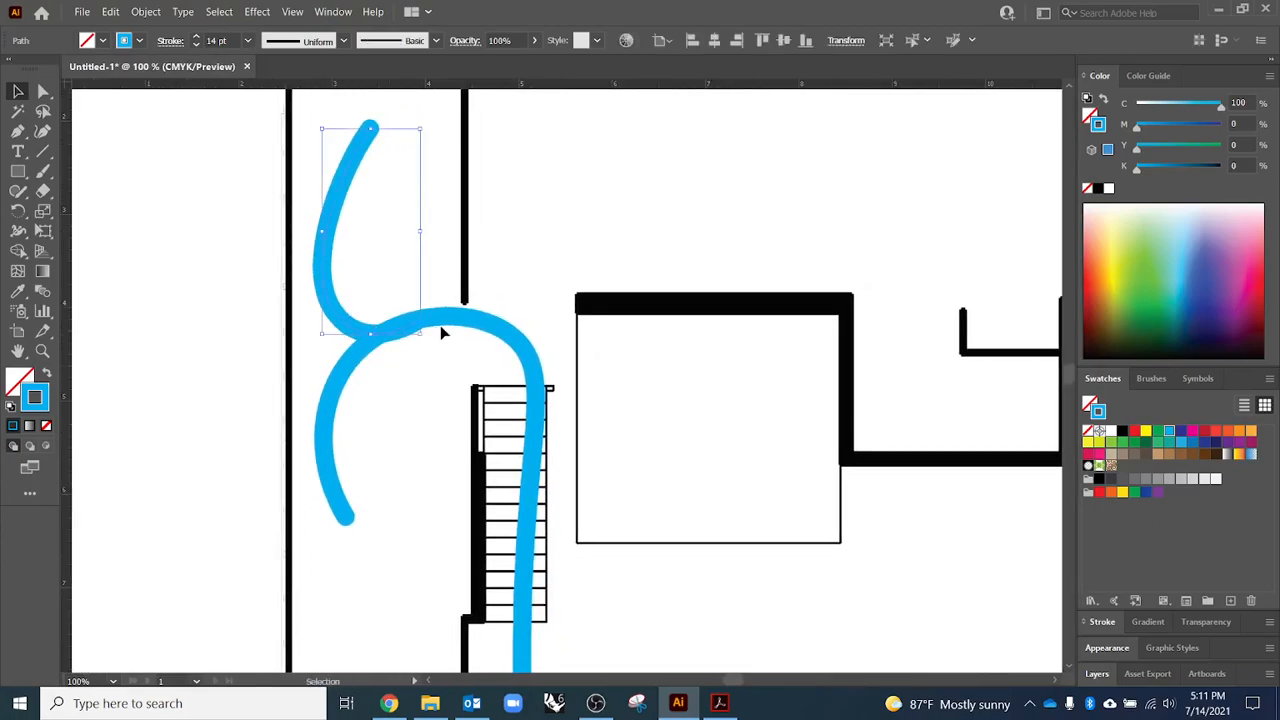
pyautogui.click(434, 374)
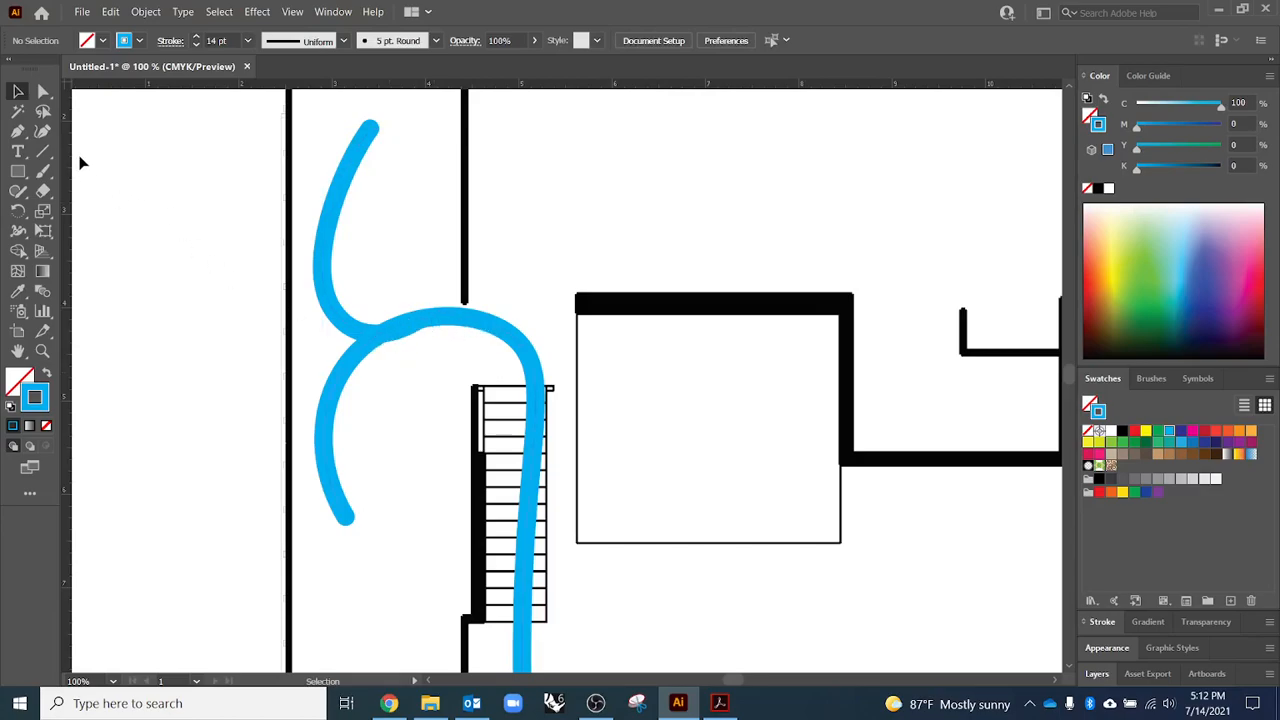
pyautogui.click(43, 92)
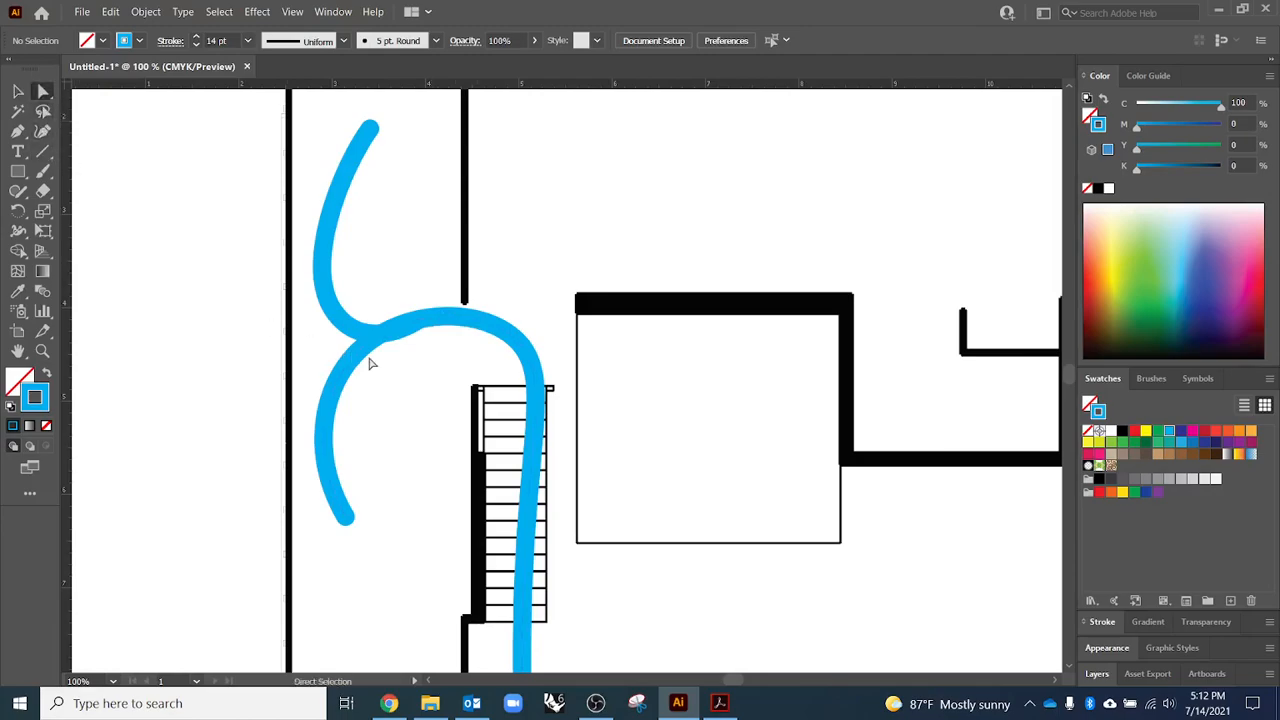
pyautogui.click(19, 93)
pyautogui.click(42, 93)
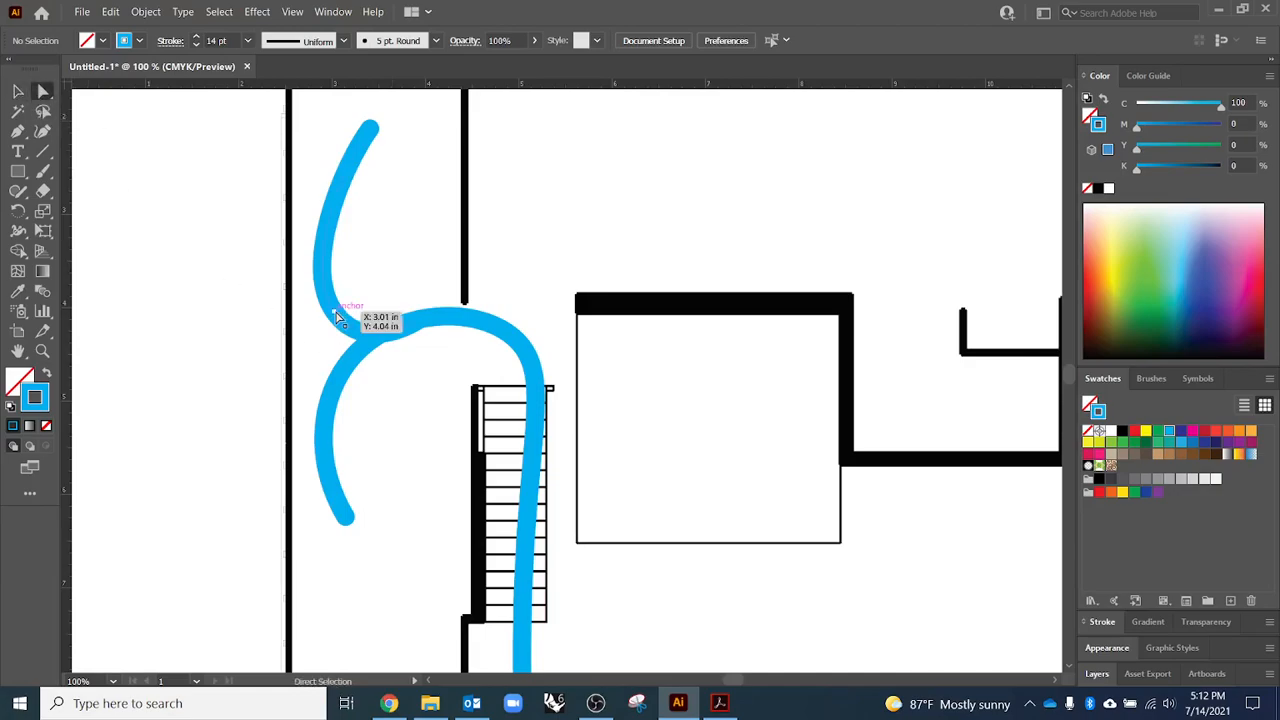
pyautogui.click(339, 316)
pyautogui.click(336, 373)
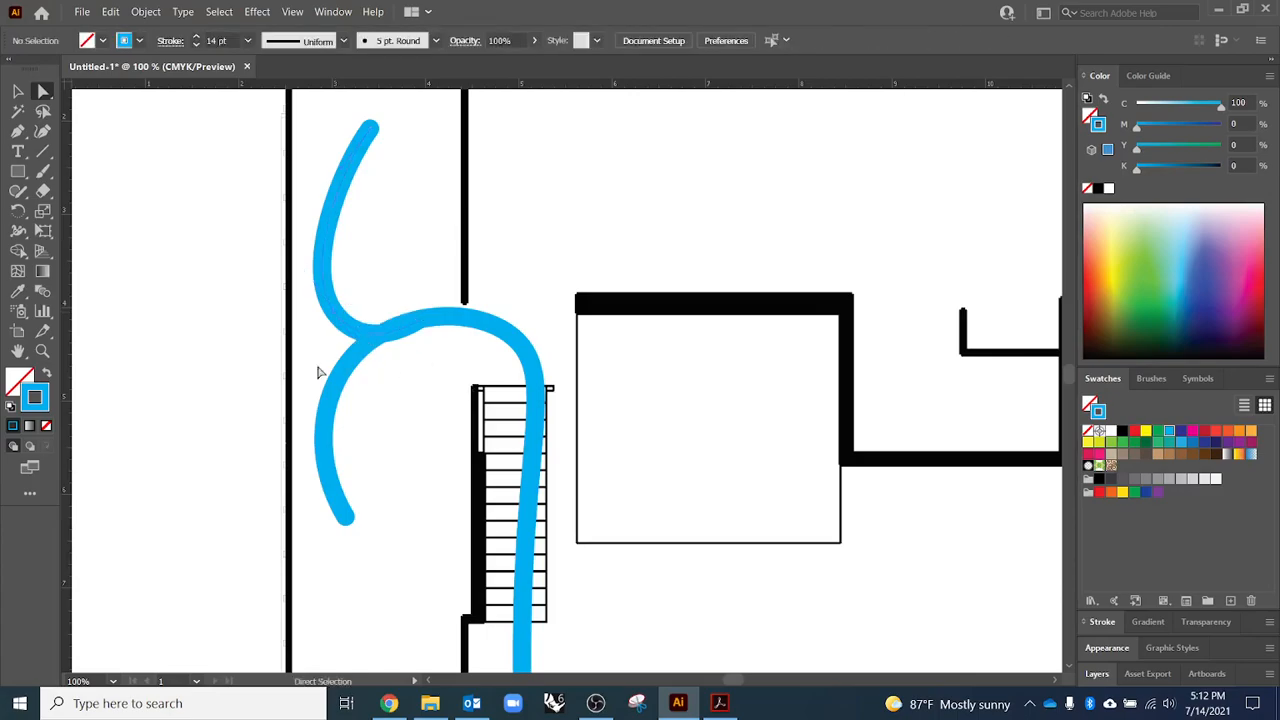
pyautogui.moveTo(354, 326); pyautogui.dragTo(398, 381)
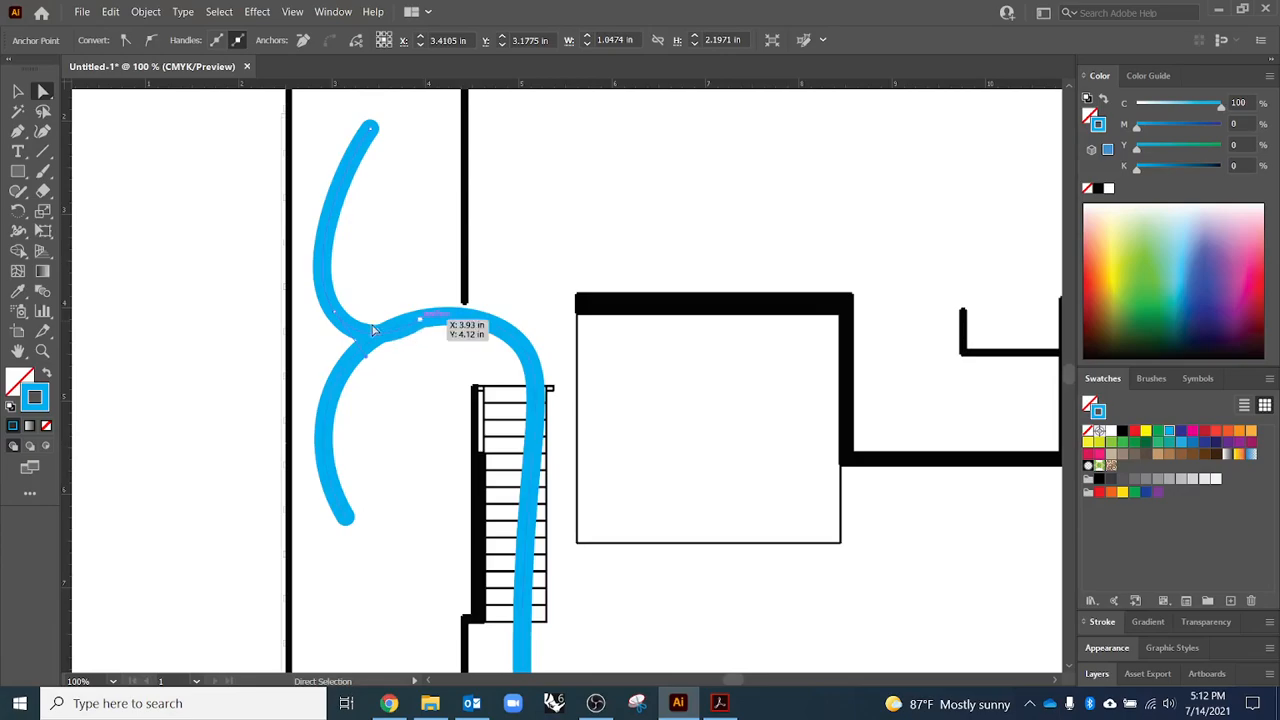
pyautogui.click(422, 321)
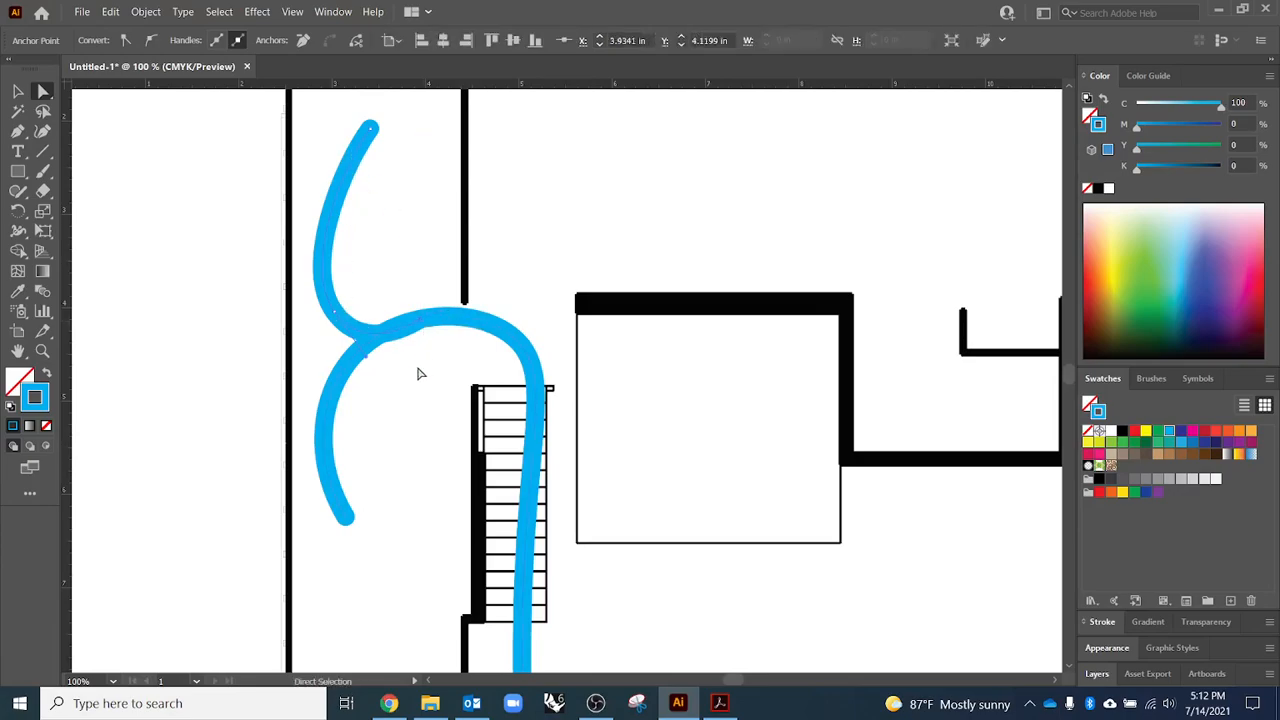
pyautogui.moveTo(417, 329); pyautogui.dragTo(355, 344)
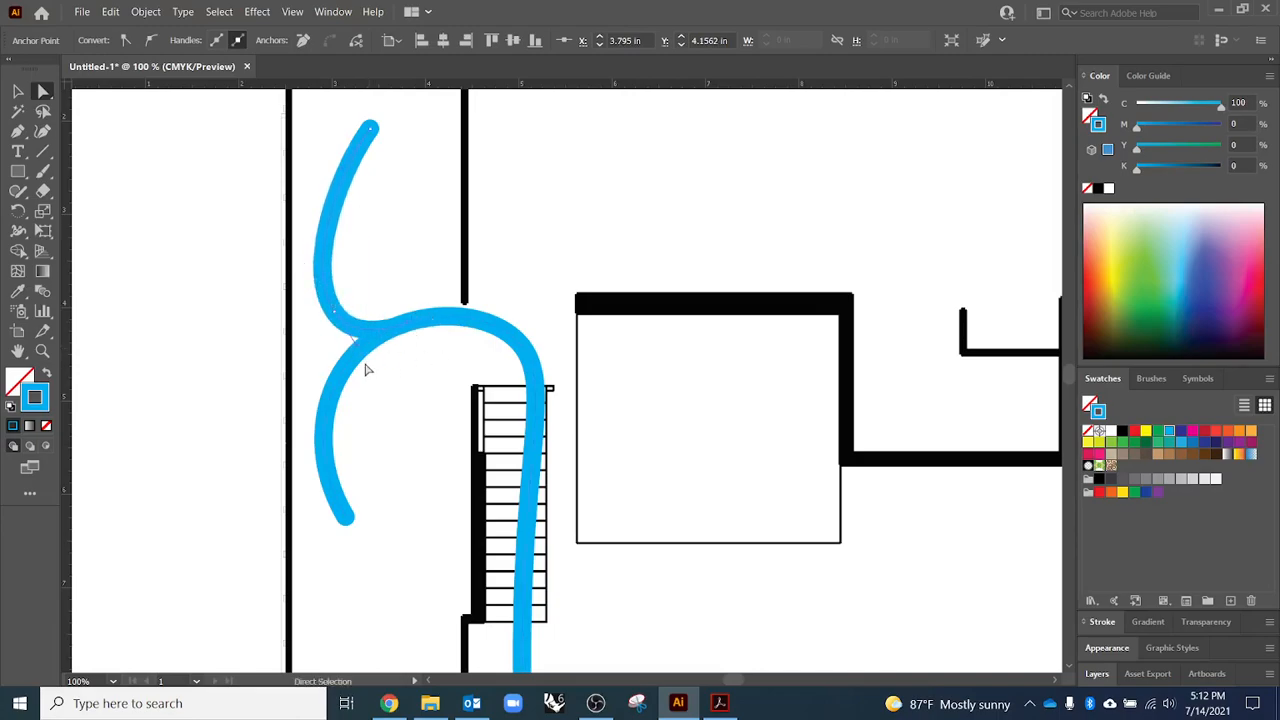
# - Set the upper cyan branch's stroke weight to 8 pt and deselect it
pyautogui.click(18, 91)
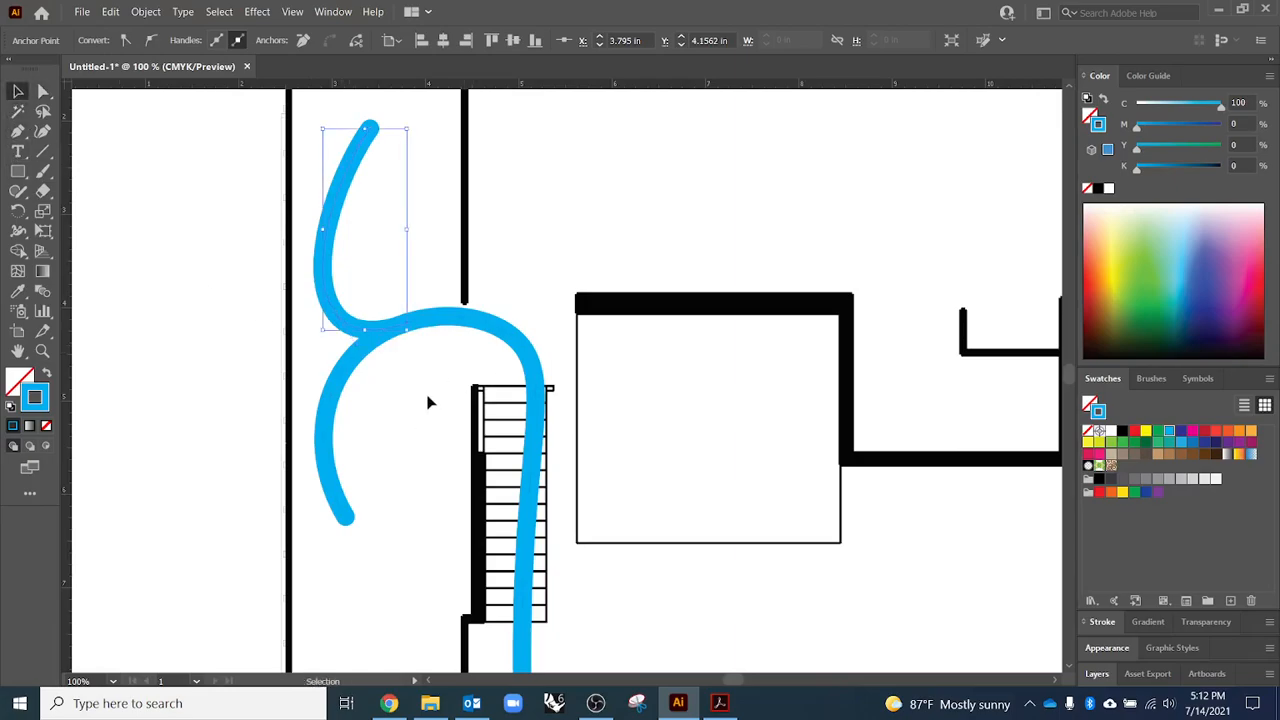
pyautogui.click(1102, 622)
pyautogui.click(1139, 387)
pyautogui.click(1139, 387)
pyautogui.click(1139, 387)
pyautogui.click(1139, 387)
pyautogui.click(1139, 387)
pyautogui.click(1139, 387)
pyautogui.scroll(-2, 443, 389)
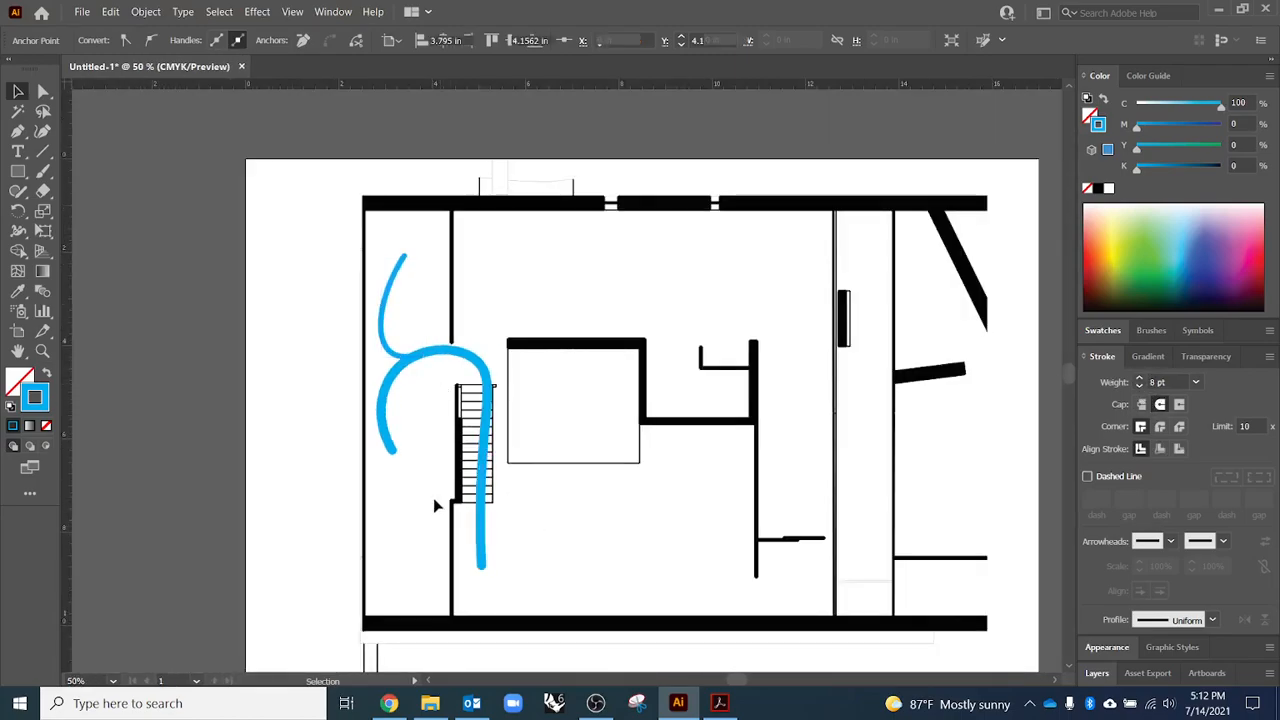
pyautogui.click(118, 266)
pyautogui.click(18, 131)
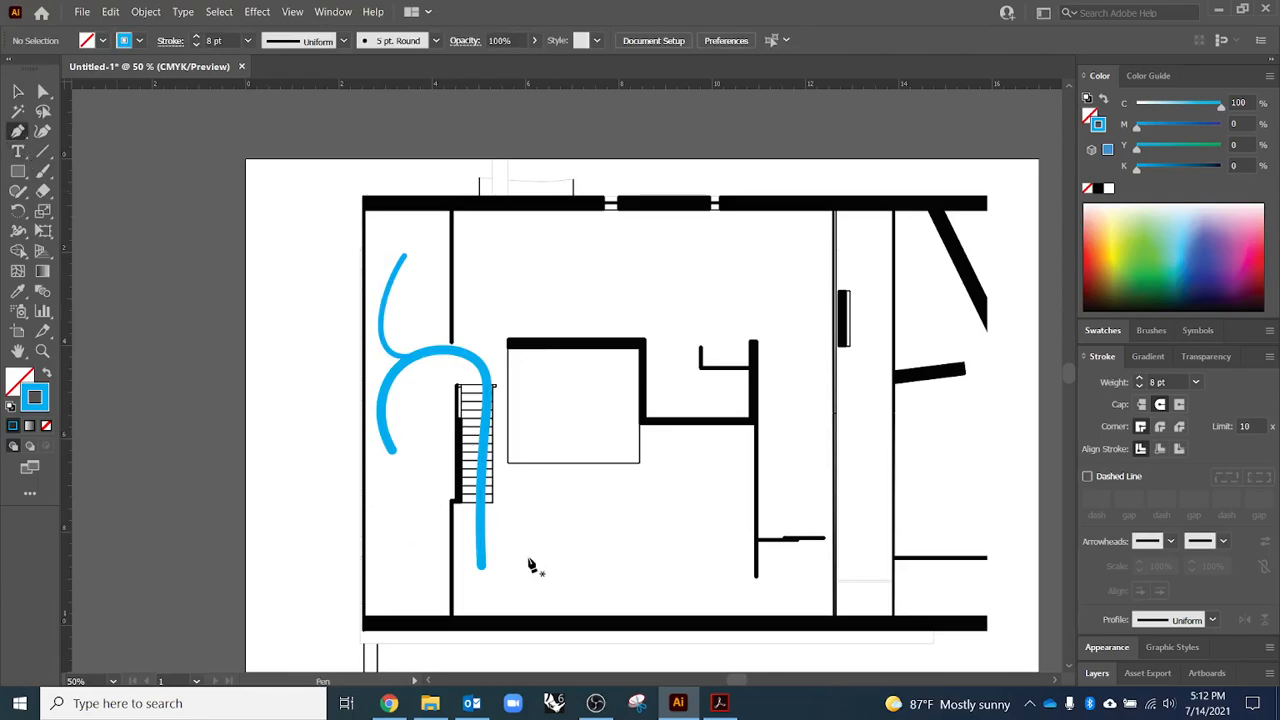
pyautogui.hotkey('shift', 'c')
pyautogui.click(427, 573)
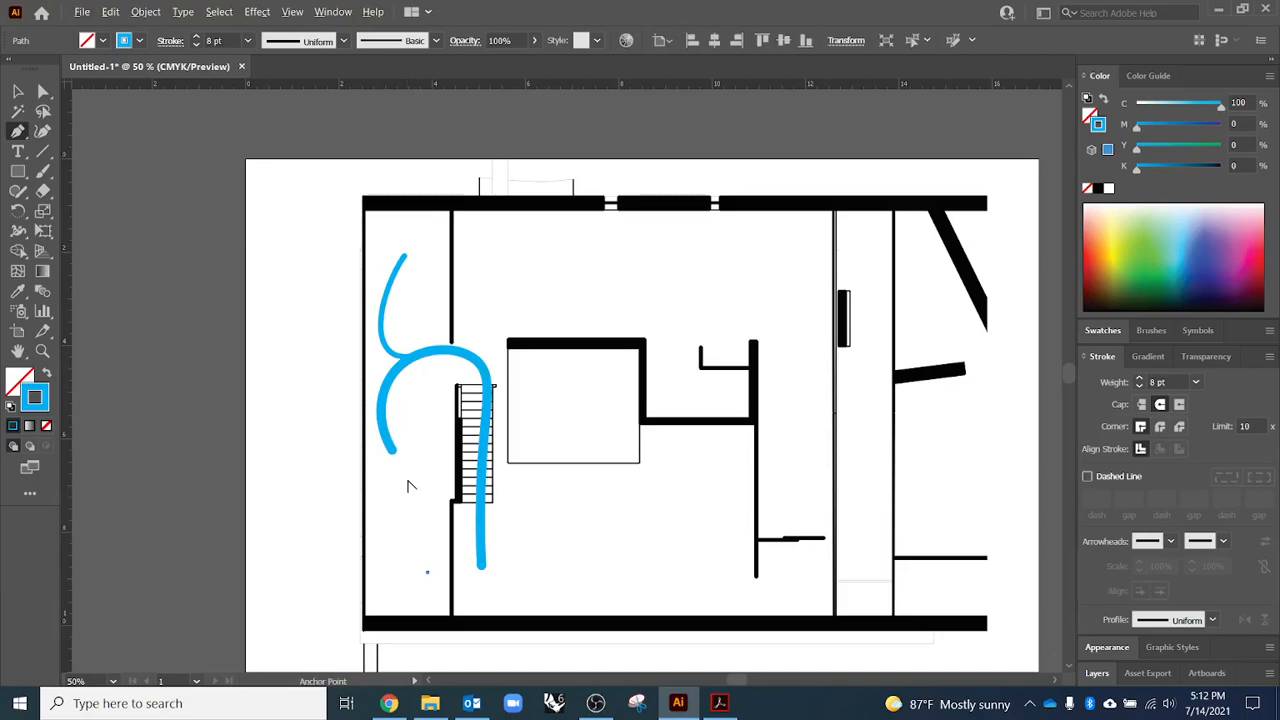
pyautogui.press('p')
pyautogui.hotkey('ctrl', 'z')
# - Draw a curved Pen path from the lower left corridor over the central room into the stepped wall recess, ending at about X 10.3 in, Y 5.2 in
pyautogui.moveTo(431, 558); pyautogui.dragTo(423, 523)
pyautogui.moveTo(428, 395); pyautogui.dragTo(465, 345)
pyautogui.moveTo(597, 290)
pyautogui.mouseDown()
pyautogui.moveTo(674, 323)
pyautogui.moveTo(677, 378)
pyautogui.moveTo(742, 402)
pyautogui.moveTo(743, 388)
pyautogui.moveTo(738, 398)
pyautogui.moveTo(764, 393)
pyautogui.mouseUp()
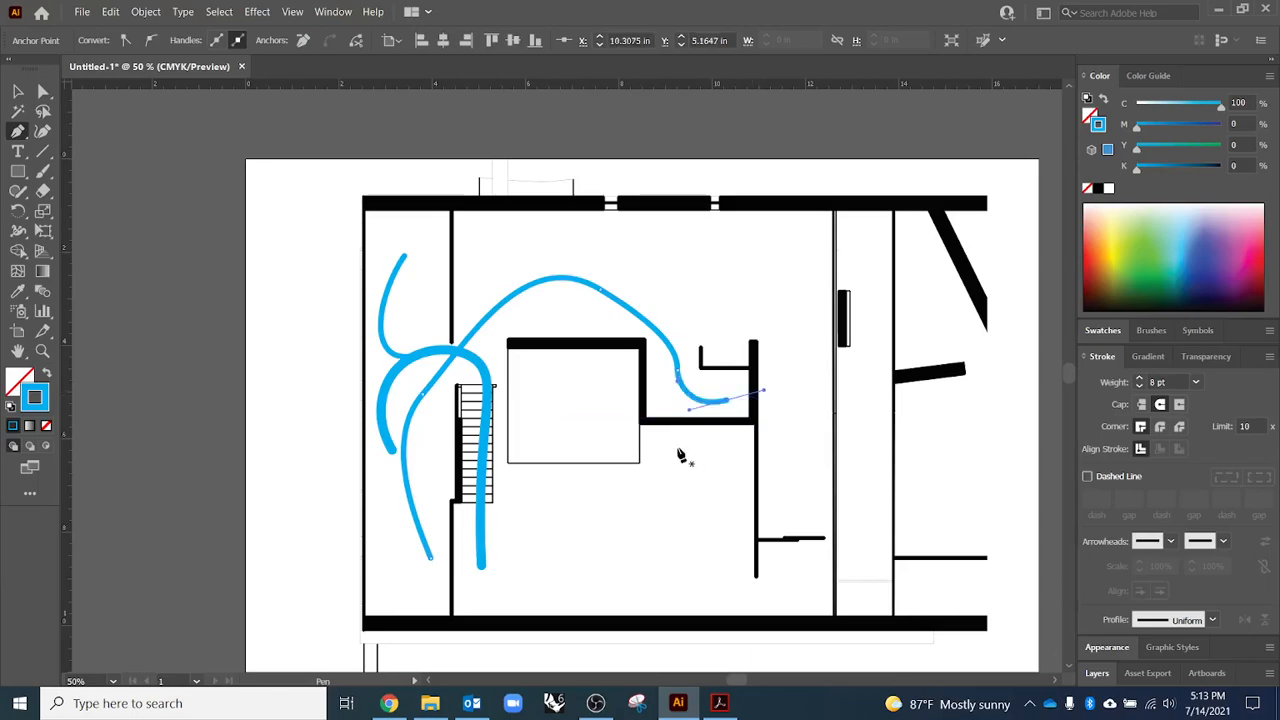
pyautogui.press('v')
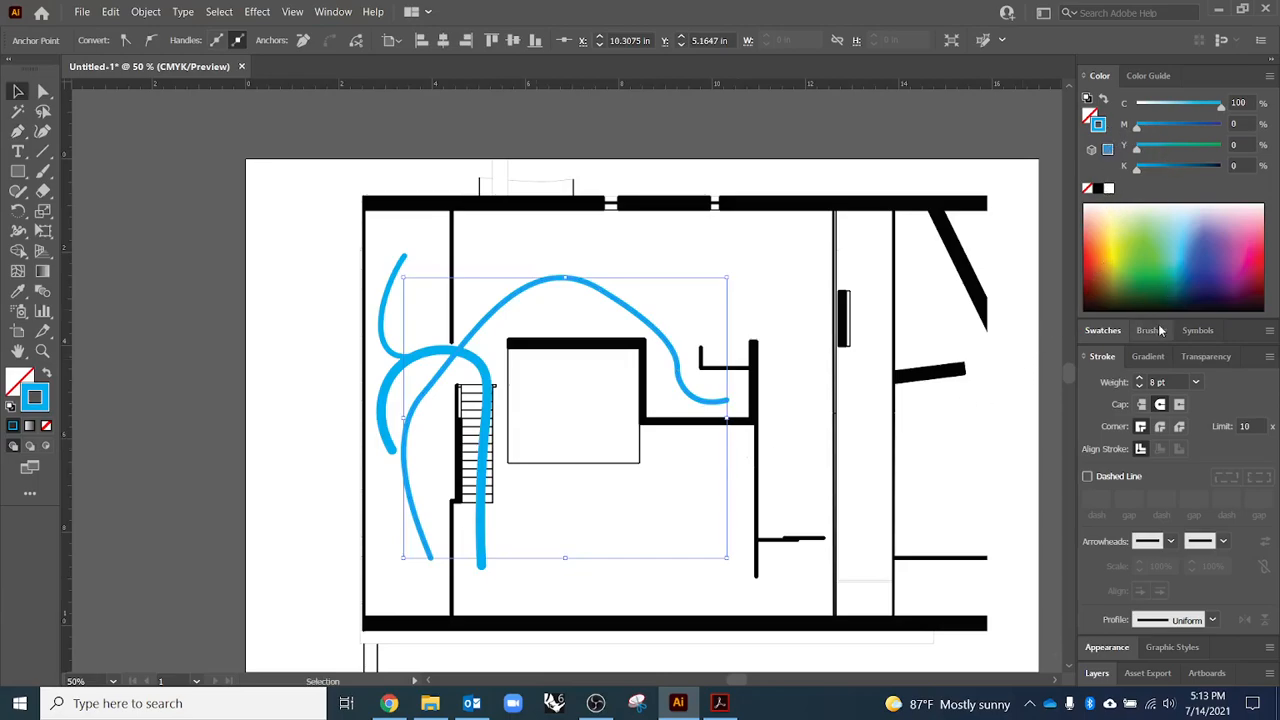
# - Give the new path a red swatch stroke, C 0, M 100, Y 100, K 0, with a weight of 12 pt
pyautogui.click(1103, 330)
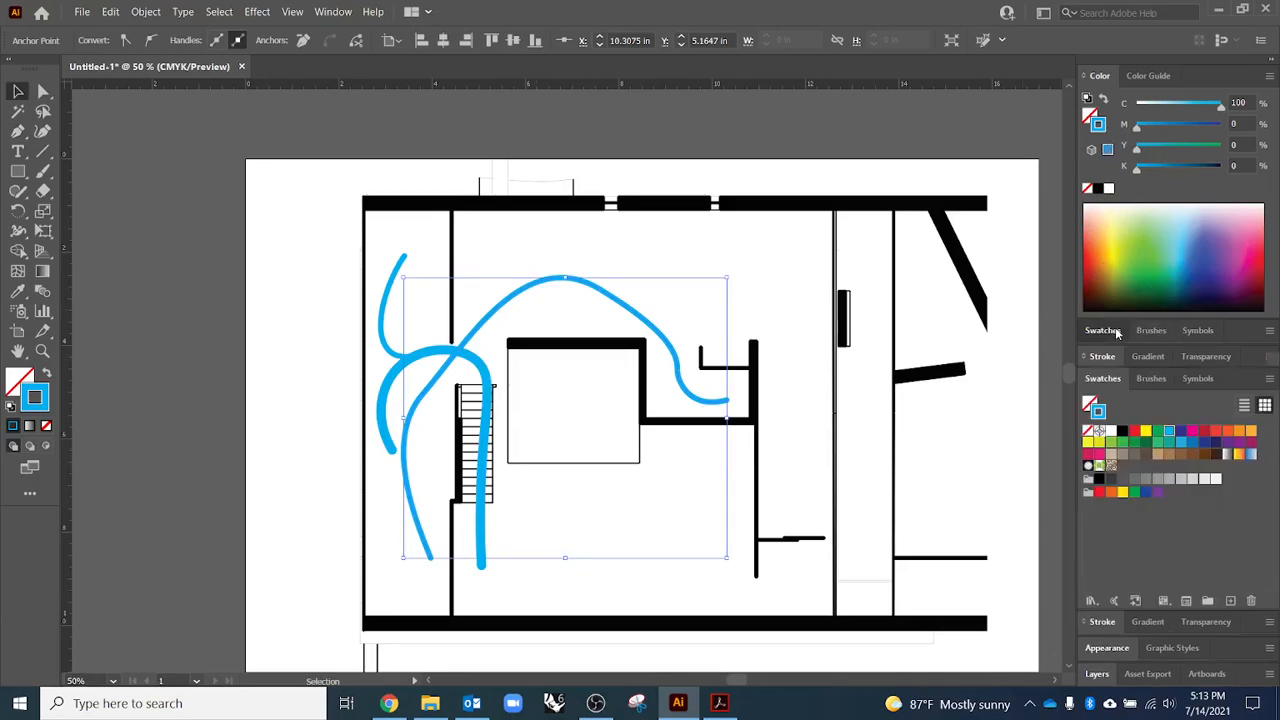
pyautogui.click(1134, 433)
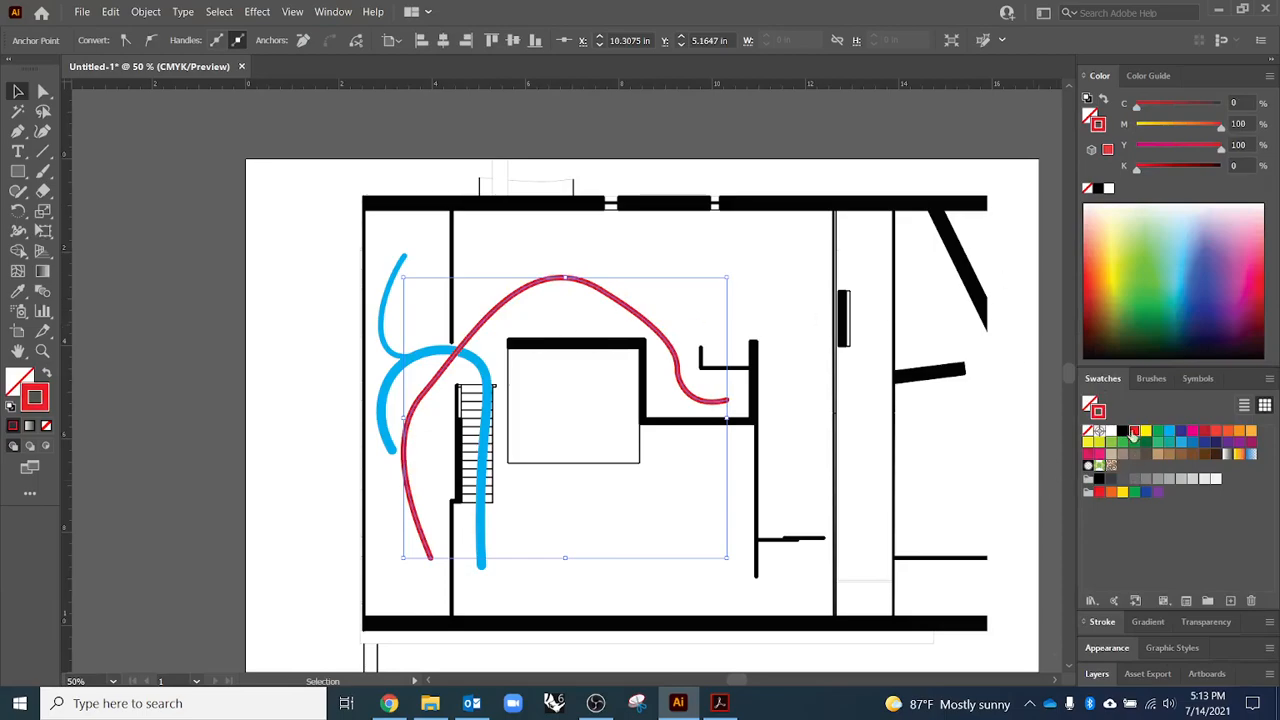
pyautogui.doubleClick(1098, 79)
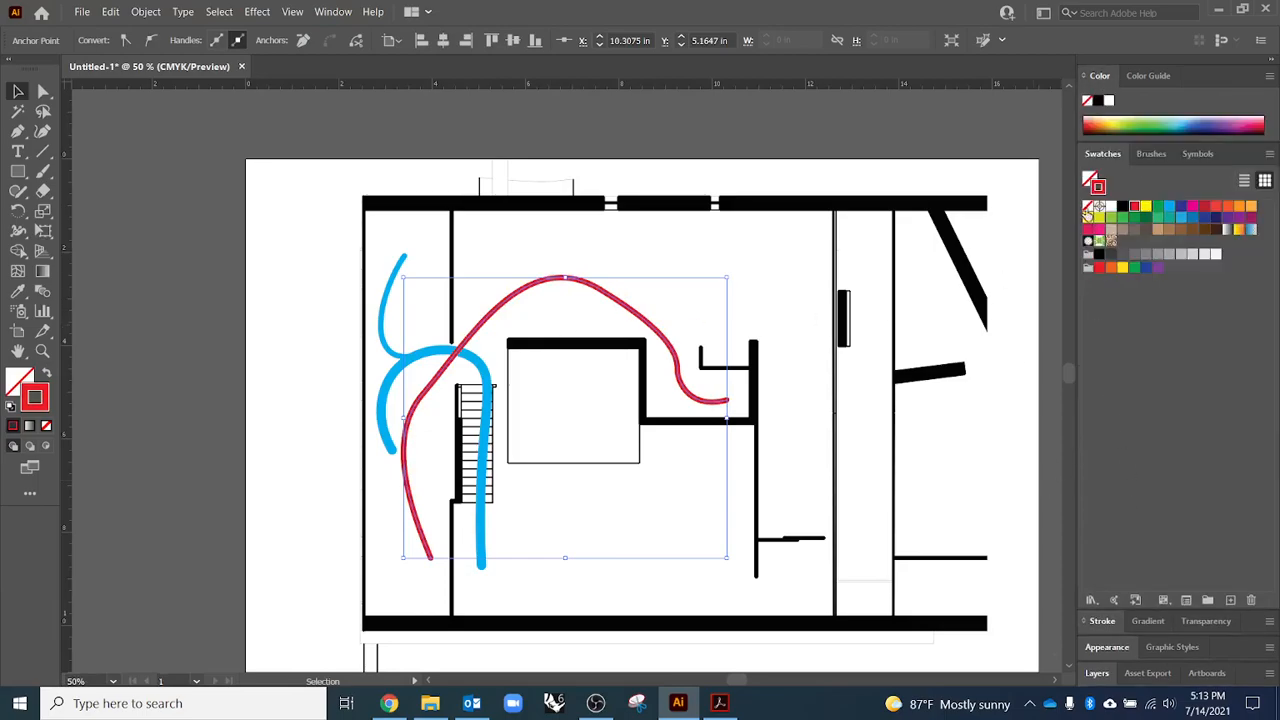
pyautogui.click(1102, 621)
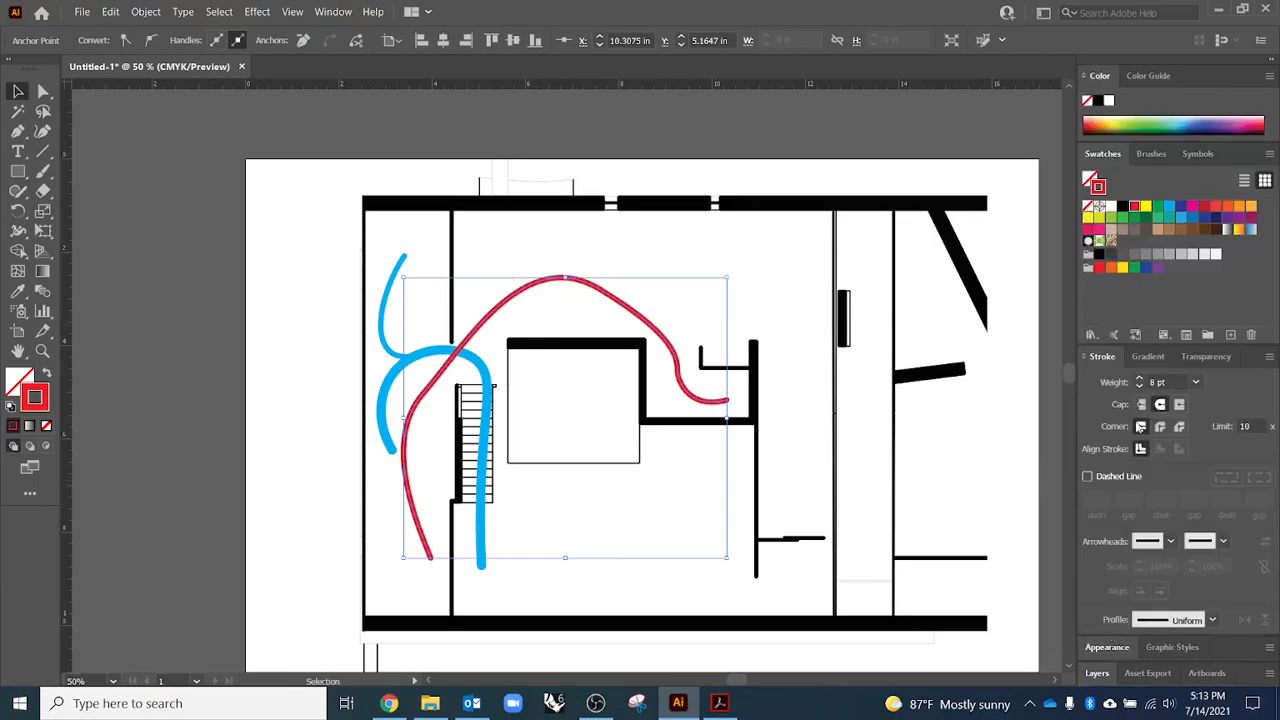
pyautogui.click(1139, 378)
pyautogui.click(1139, 378)
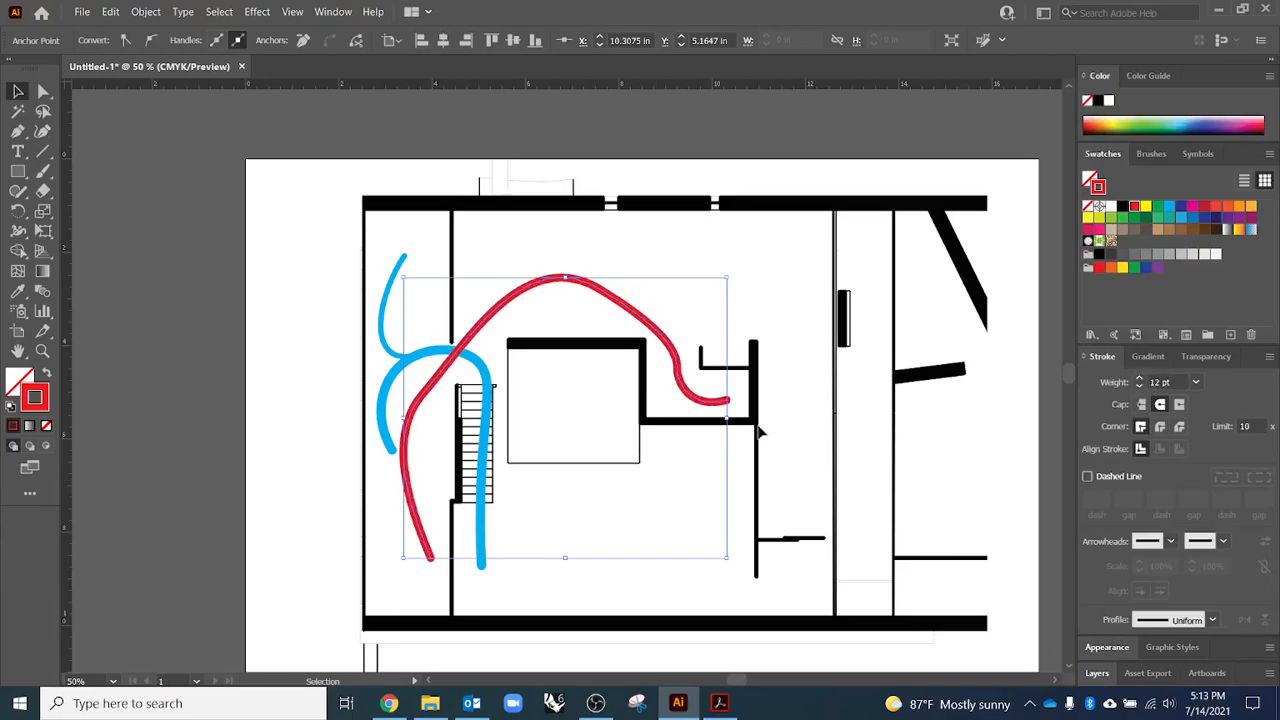
# - Reshape the red path beside the stairs by adjusting its anchor's lower handle and moving the anchor to about X 4.04 in, Y 5.06 in
pyautogui.click(43, 91)
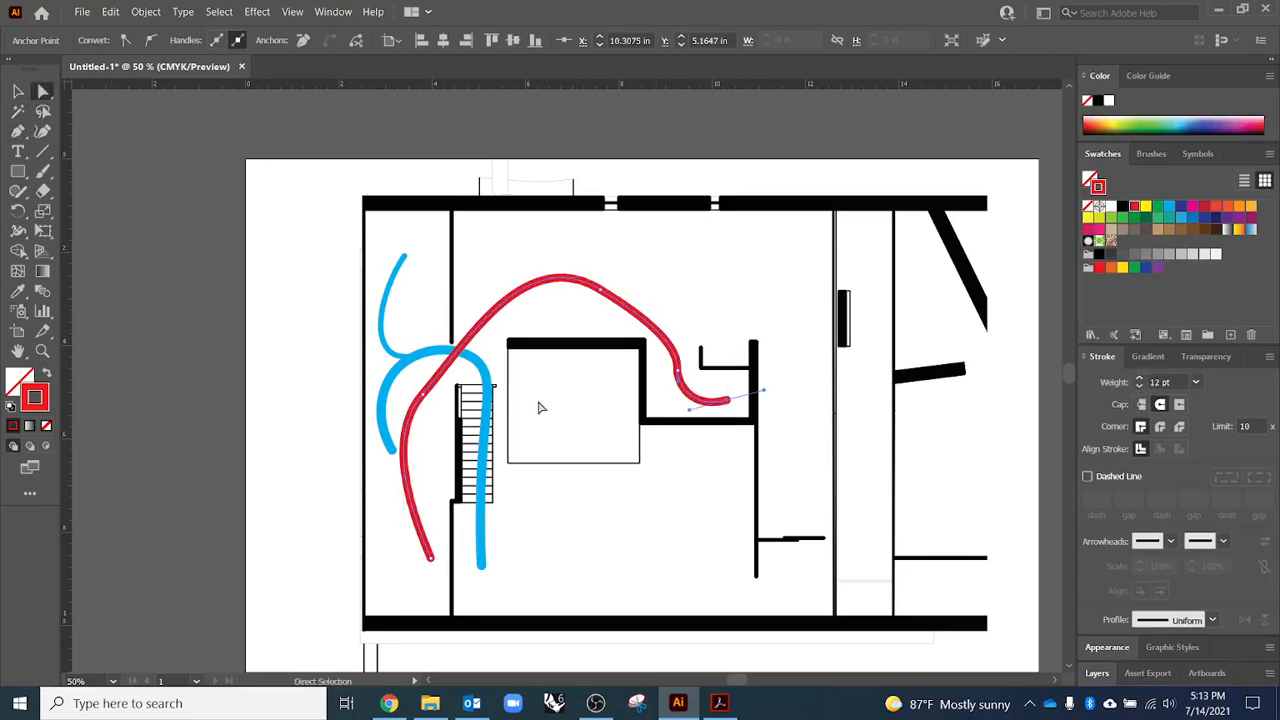
pyautogui.click(422, 398)
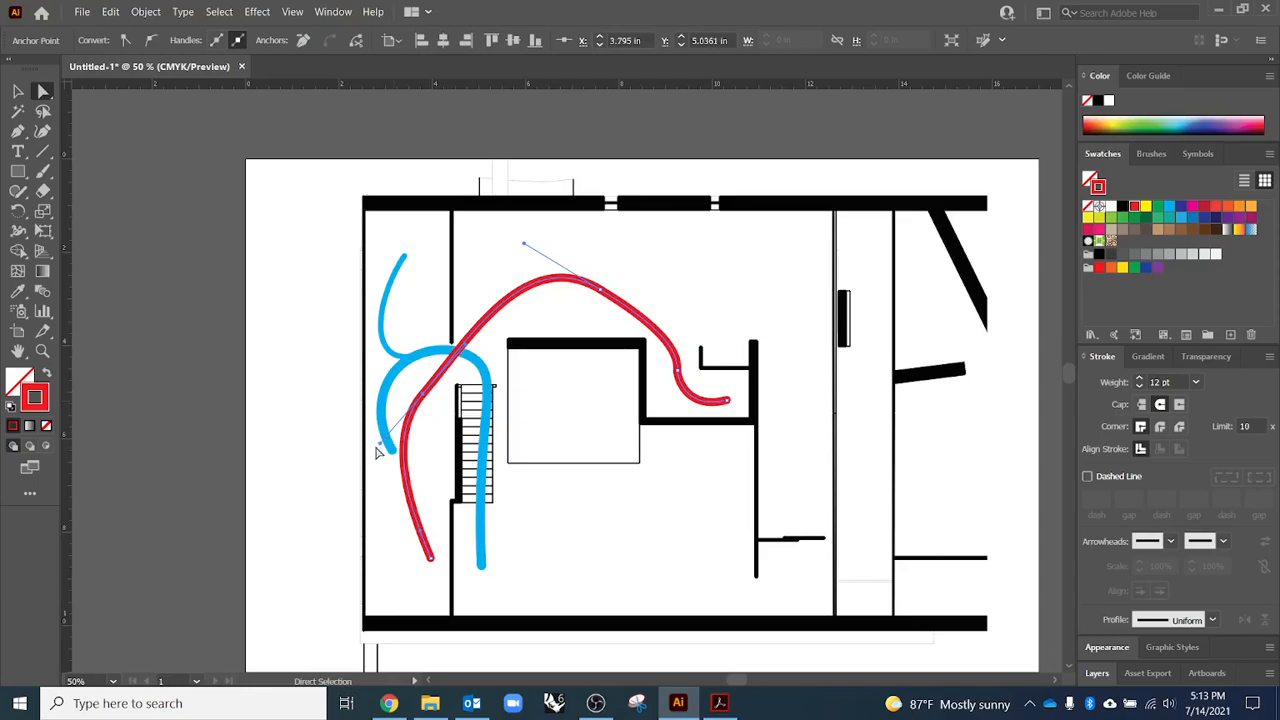
pyautogui.moveTo(380, 444); pyautogui.dragTo(392, 451)
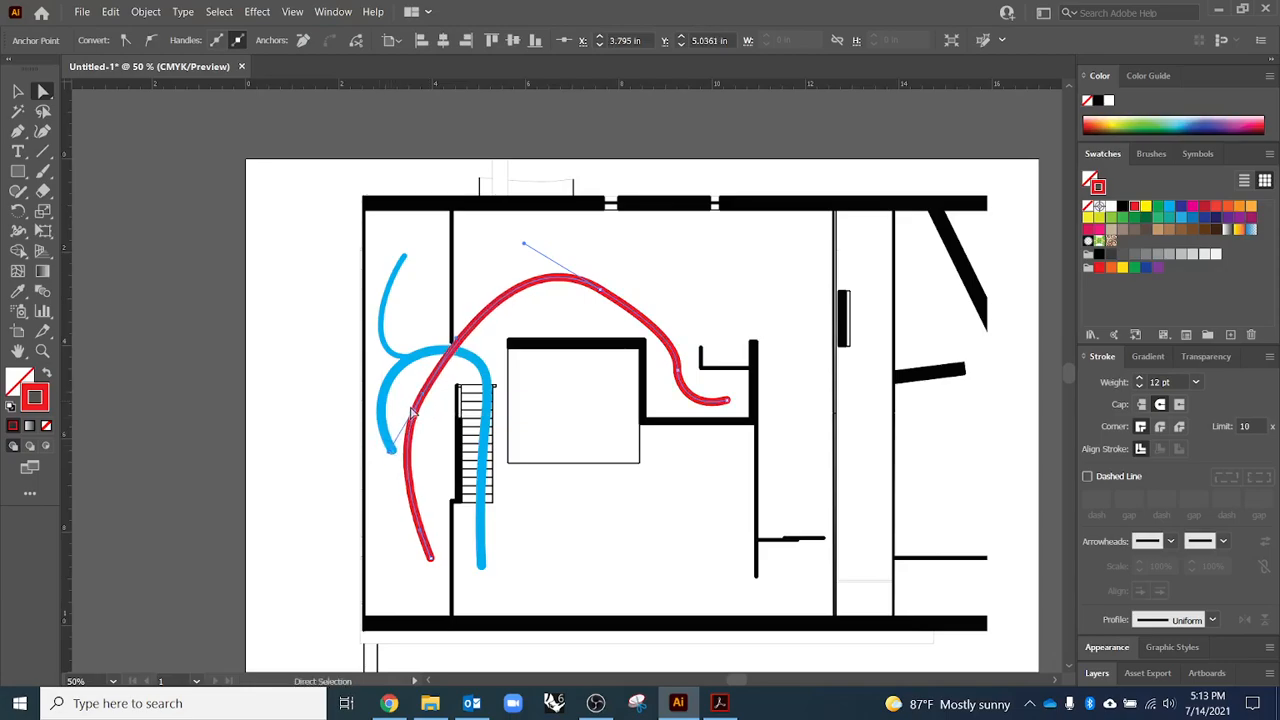
pyautogui.moveTo(424, 400); pyautogui.dragTo(434, 395)
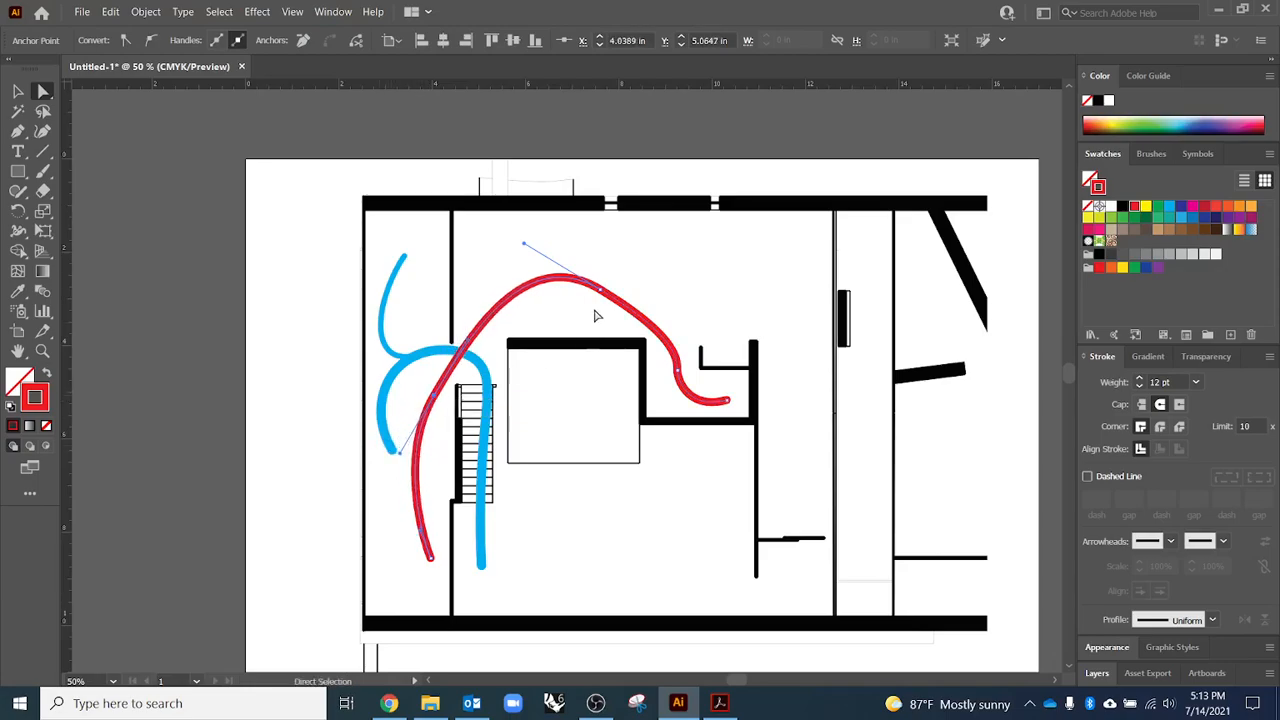
# - Flatten the handles of the red path's anchor above the central room and move it to about X 7.29 in, Y 2.89 in
pyautogui.click(600, 291)
pyautogui.moveTo(676, 342); pyautogui.dragTo(683, 313)
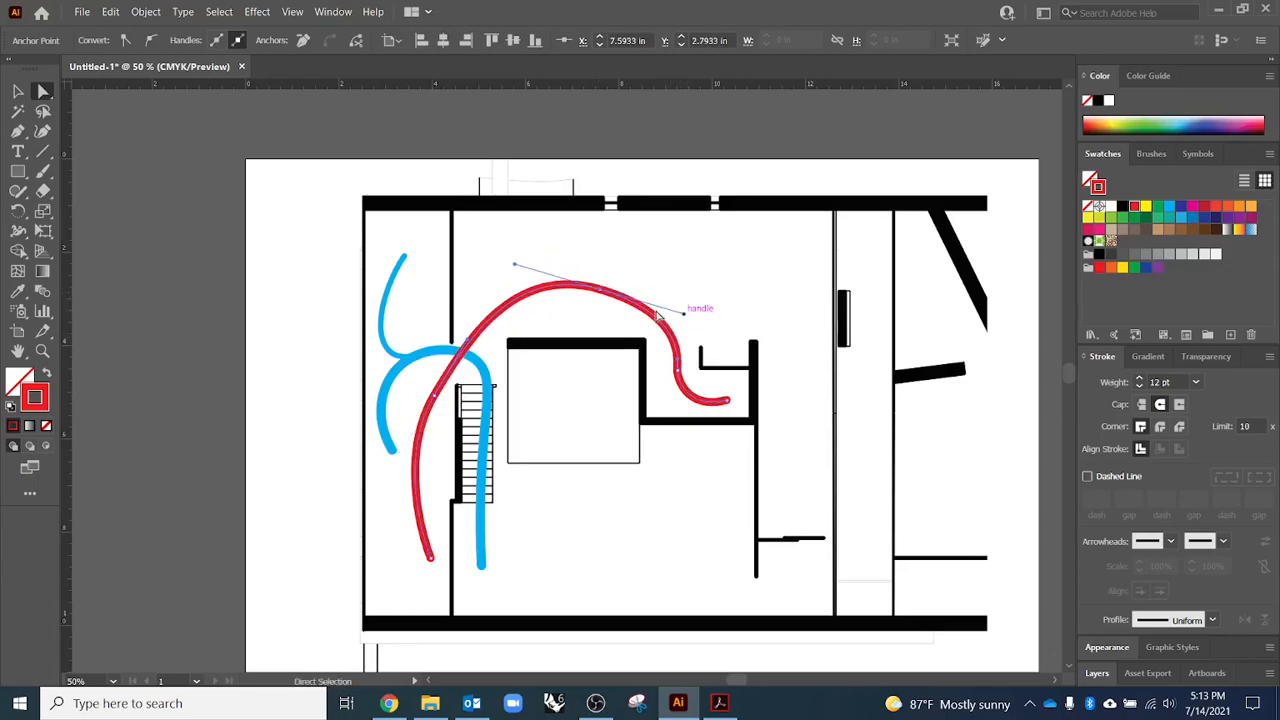
pyautogui.moveTo(600, 292); pyautogui.dragTo(586, 295)
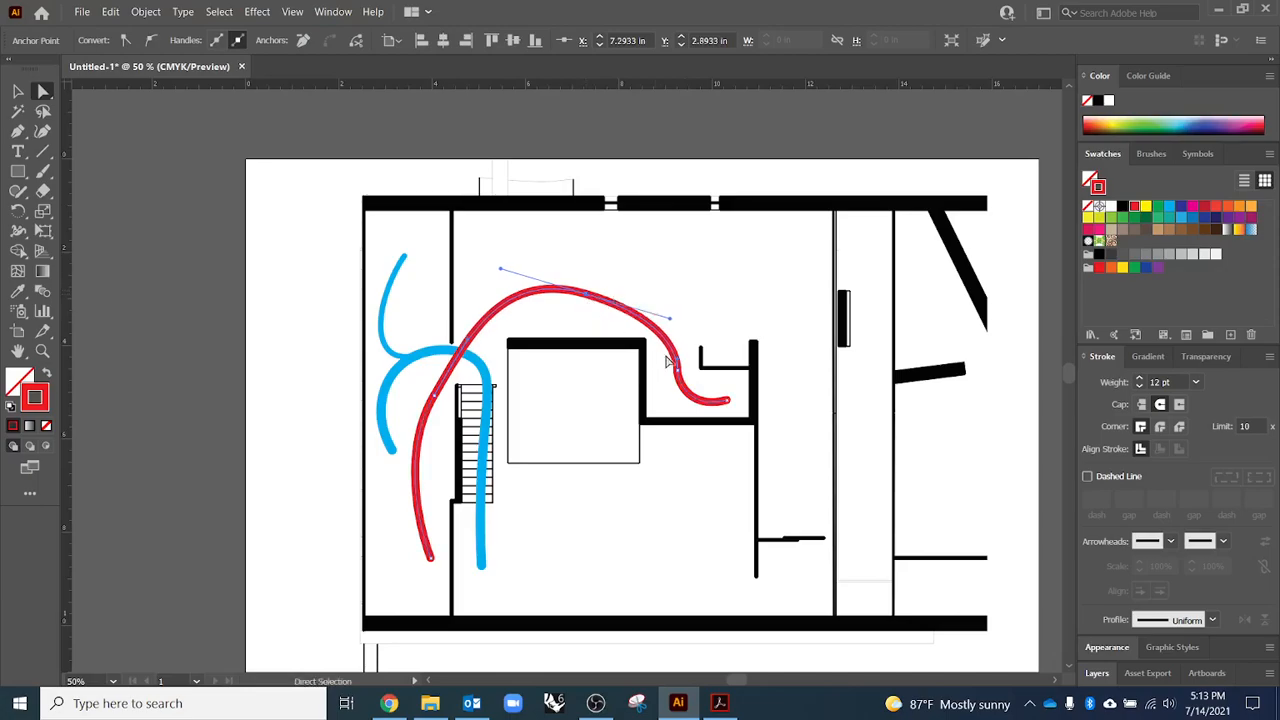
# - Adjust the upper handle of the red path's anchor beside the stepped wall to reshape the descending bend
pyautogui.click(679, 366)
pyautogui.moveTo(678, 358); pyautogui.dragTo(670, 342)
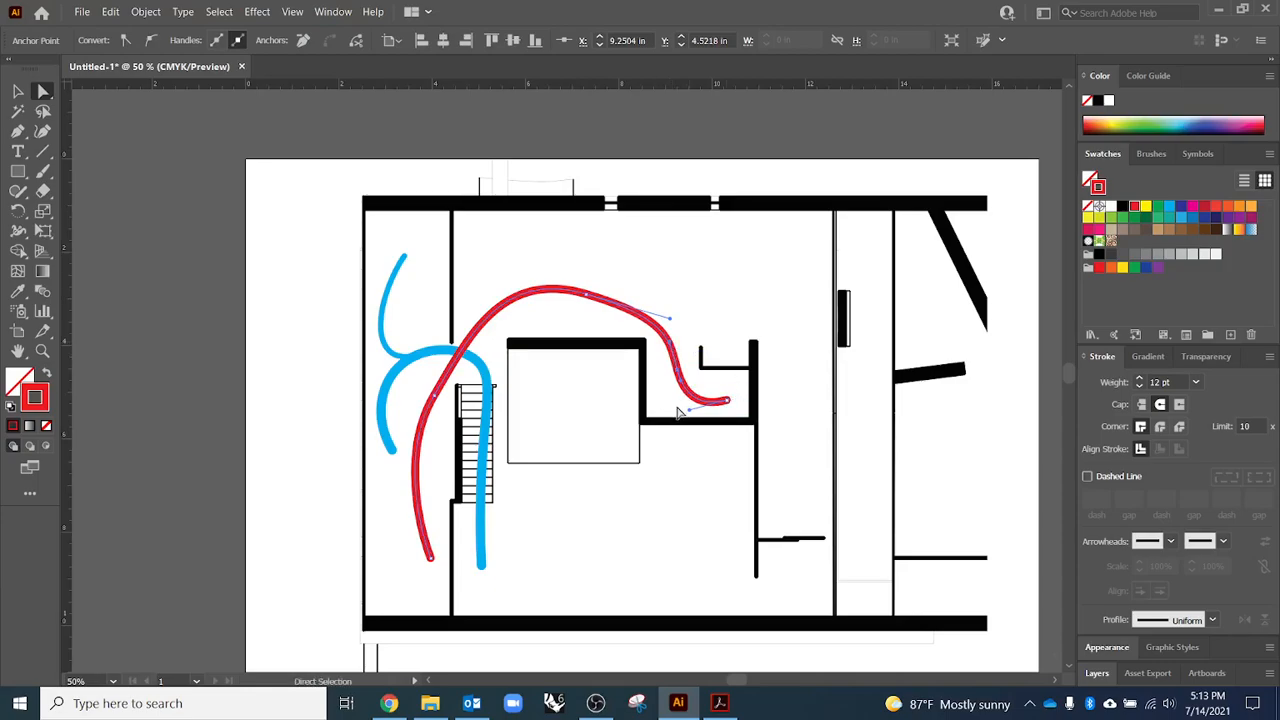
pyautogui.press('v')
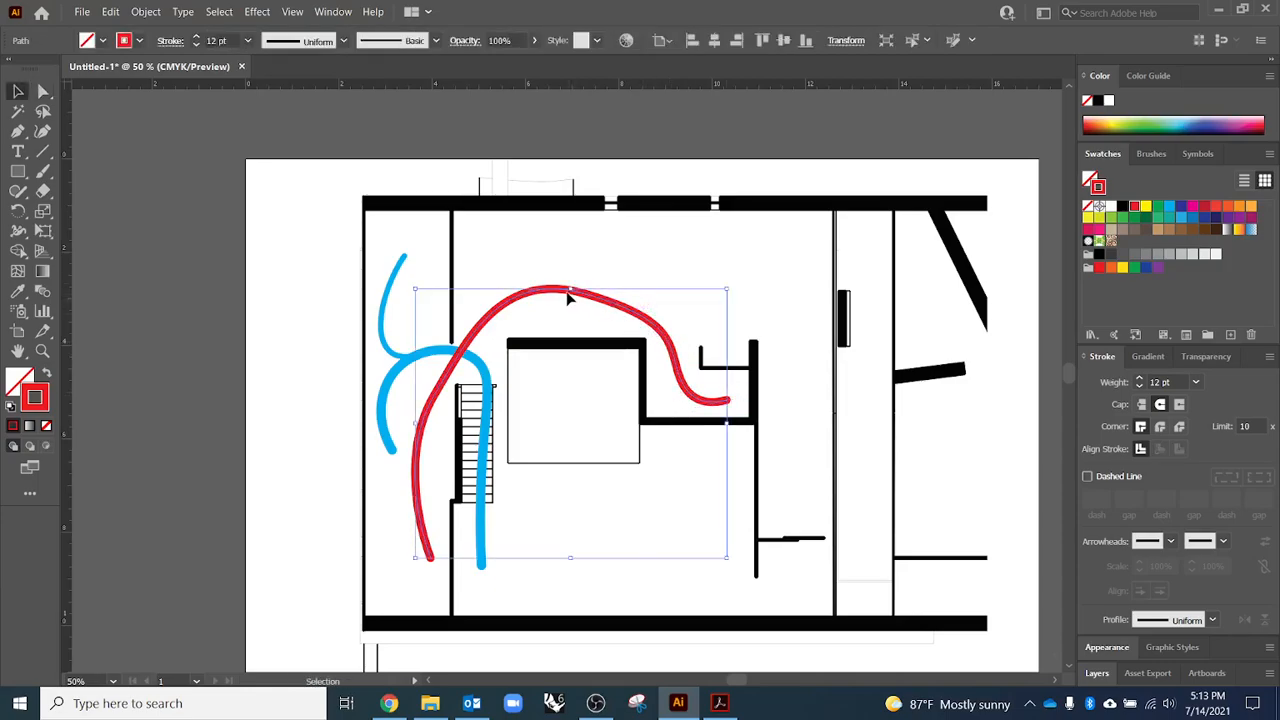
# - Round the red path's arch above the central room by adjusting its top anchor's direction handle, and deselect the path
pyautogui.press('a')
pyautogui.moveTo(557, 292); pyautogui.dragTo(651, 307)
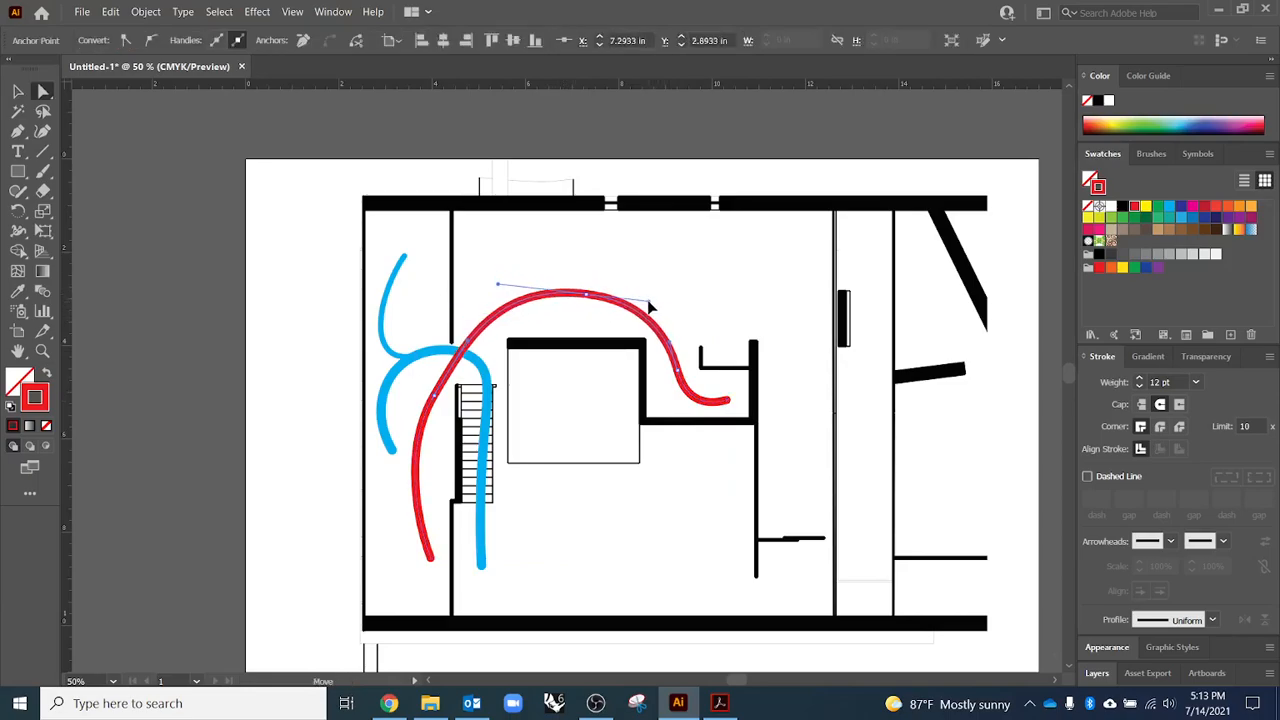
pyautogui.click(434, 400)
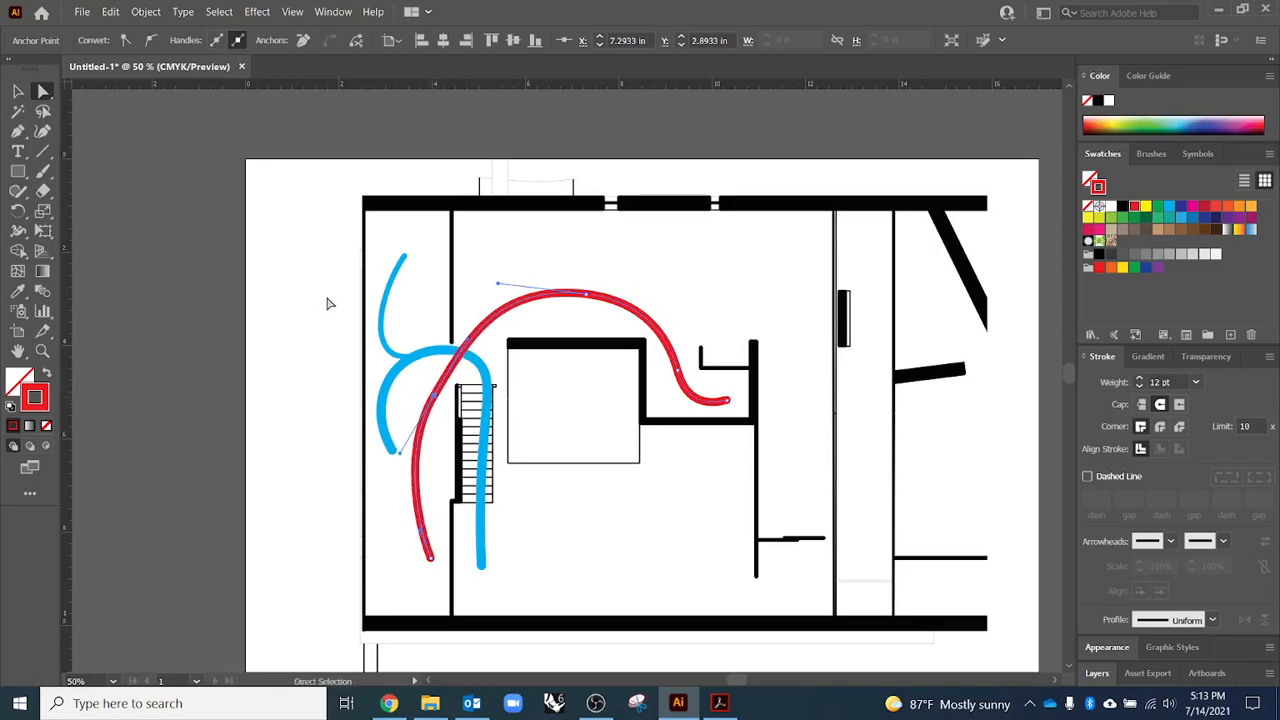
pyautogui.click(18, 91)
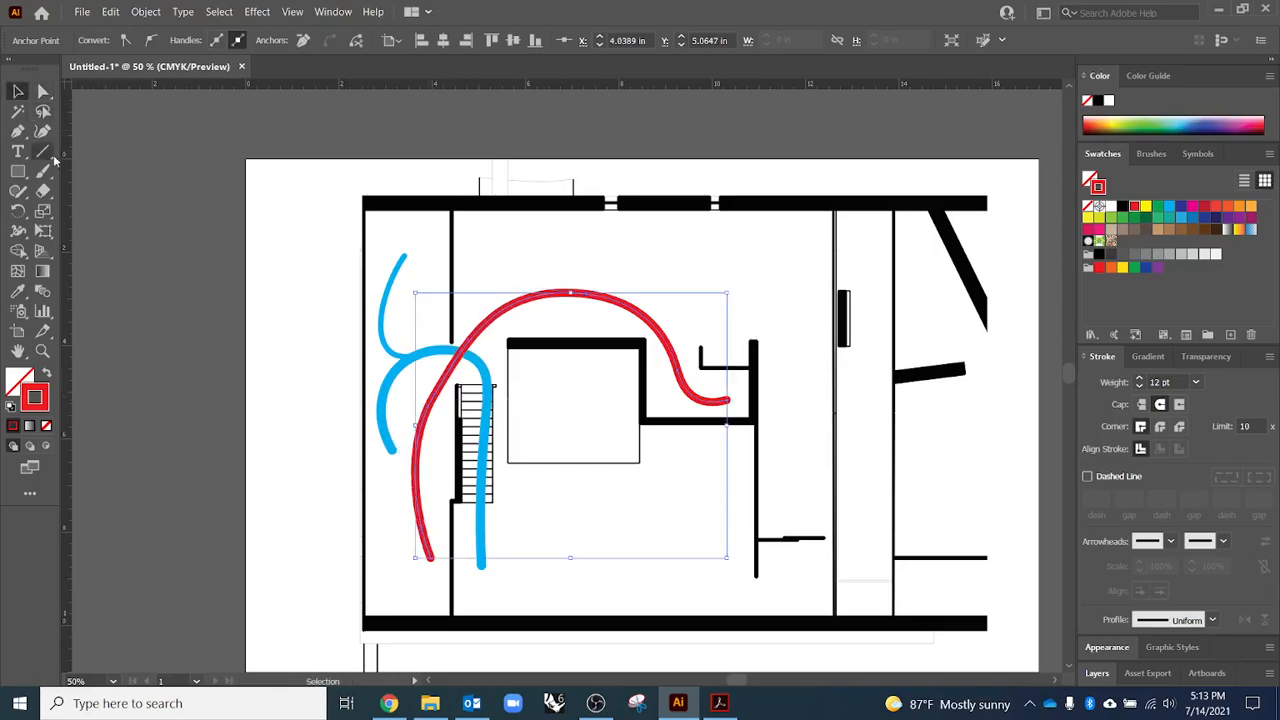
pyautogui.click(355, 367)
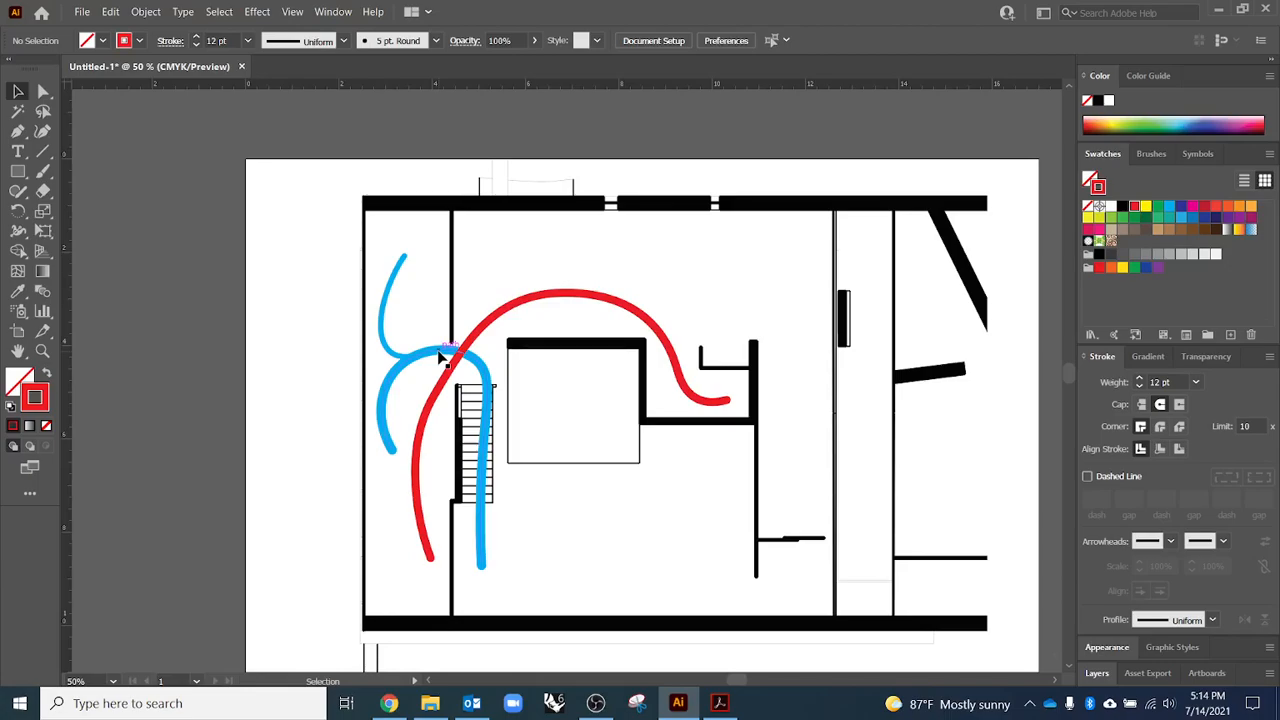
# - Bring the thick blue path that curves over the stairs to the front so it crosses above the red path, and deselect it
pyautogui.click(1098, 674)
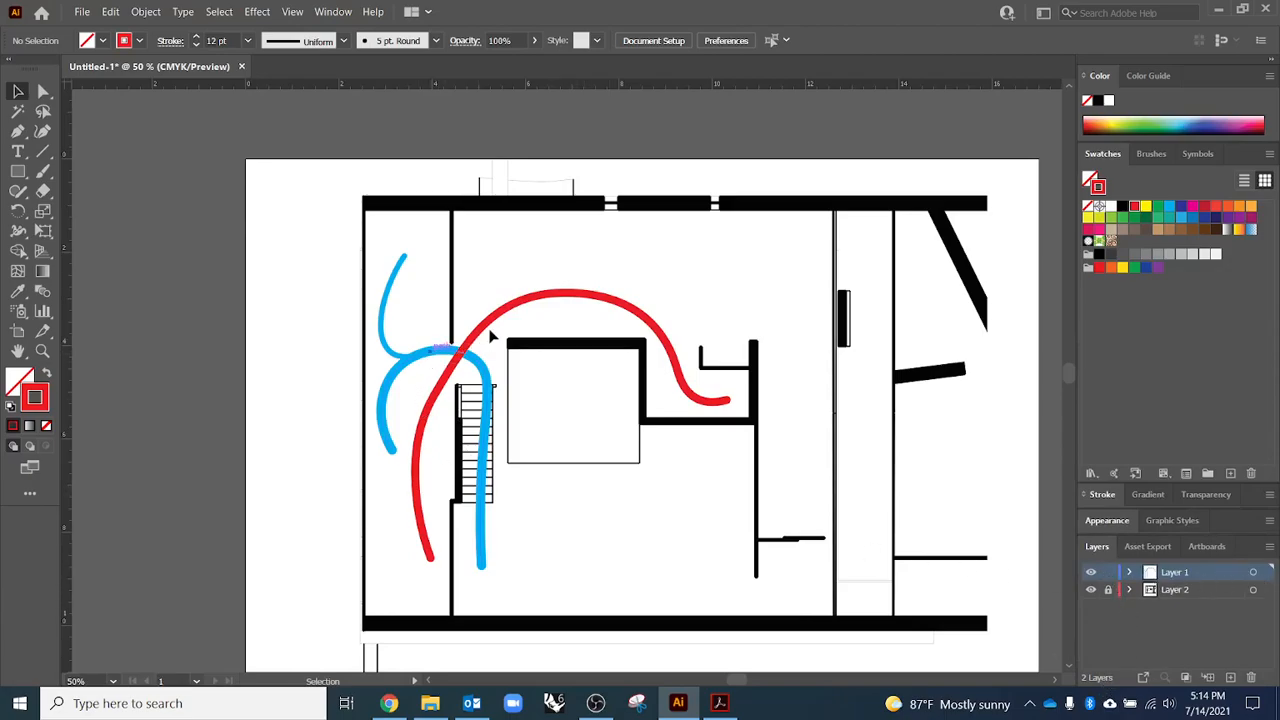
pyautogui.click(418, 358)
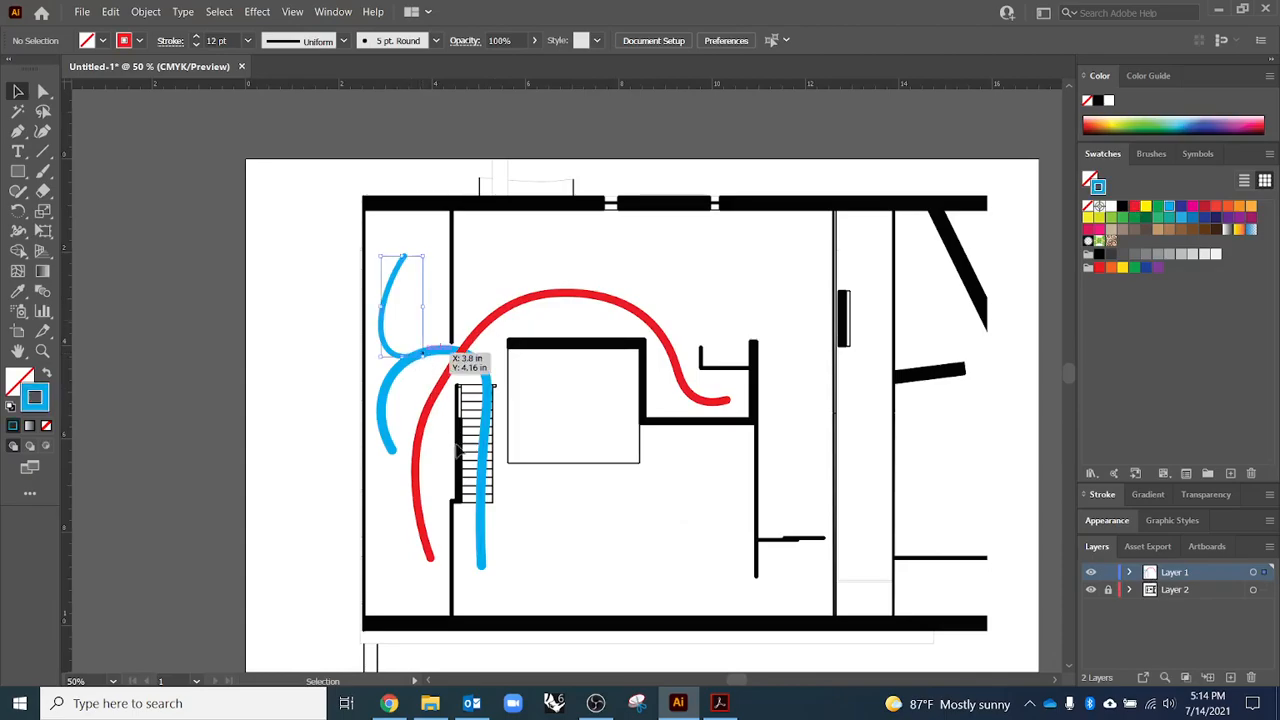
pyautogui.click(445, 352)
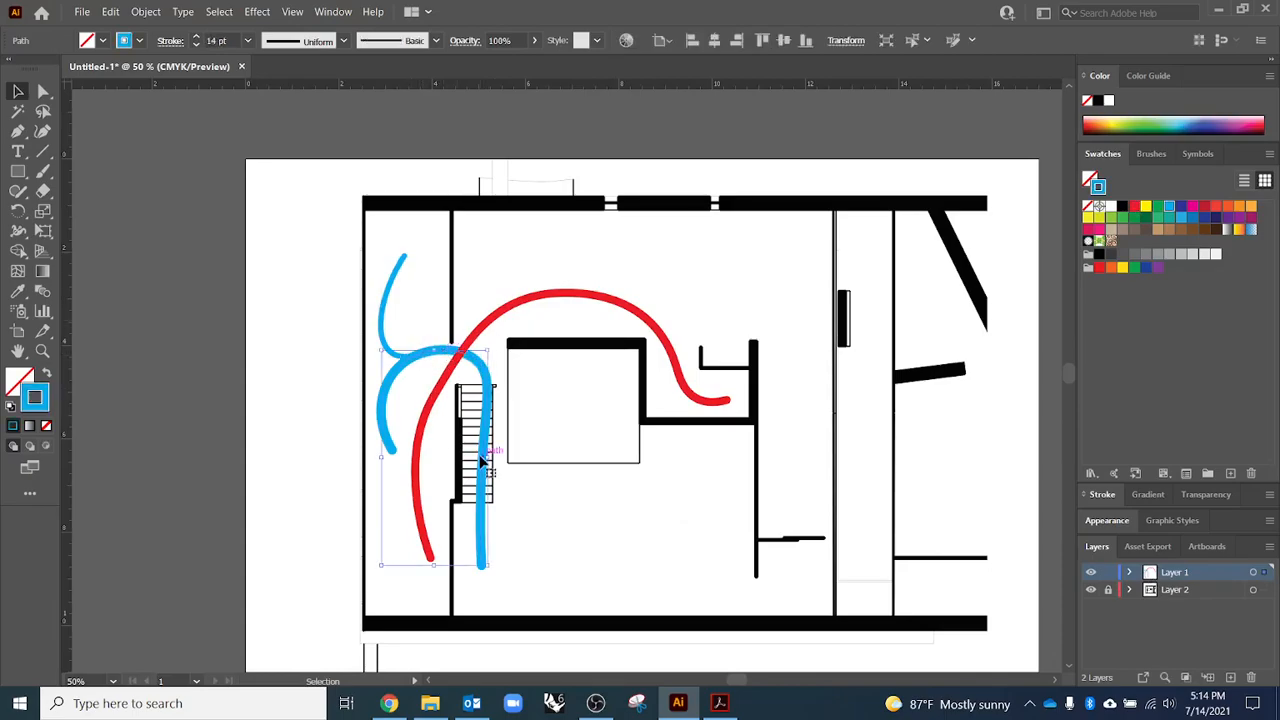
pyautogui.rightClick(423, 345)
pyautogui.moveTo(556, 578)
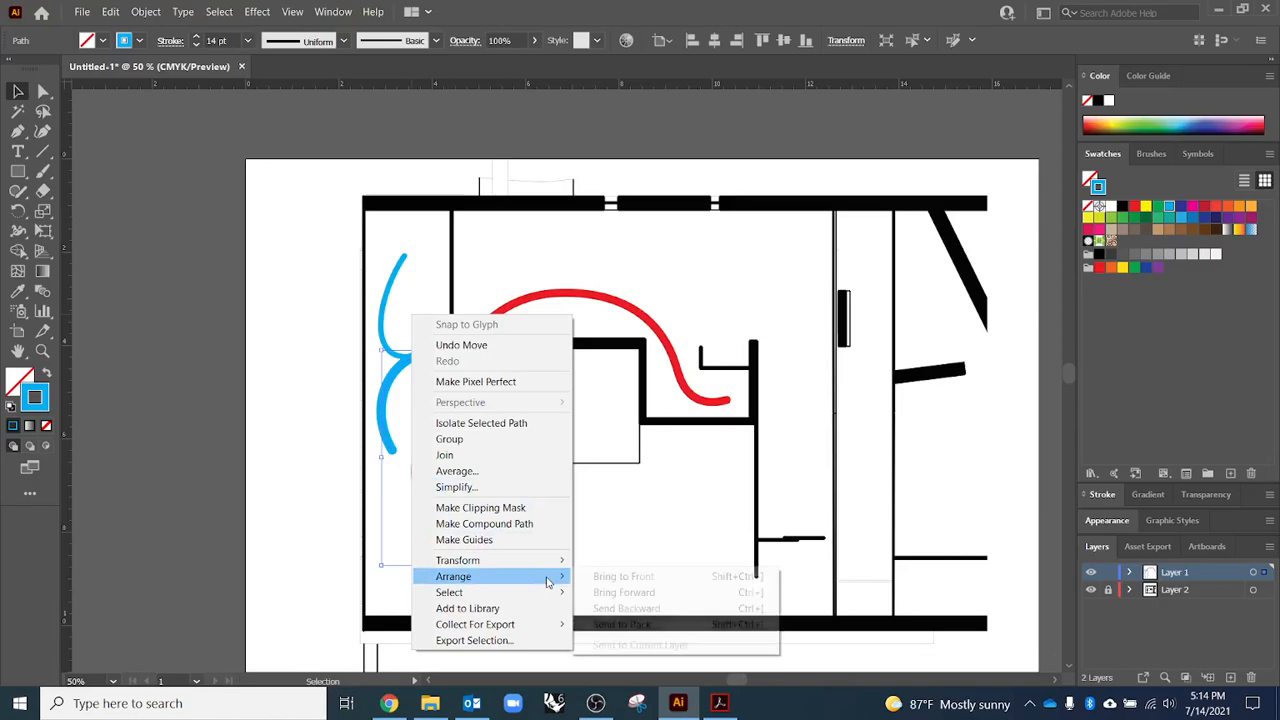
pyautogui.click(627, 580)
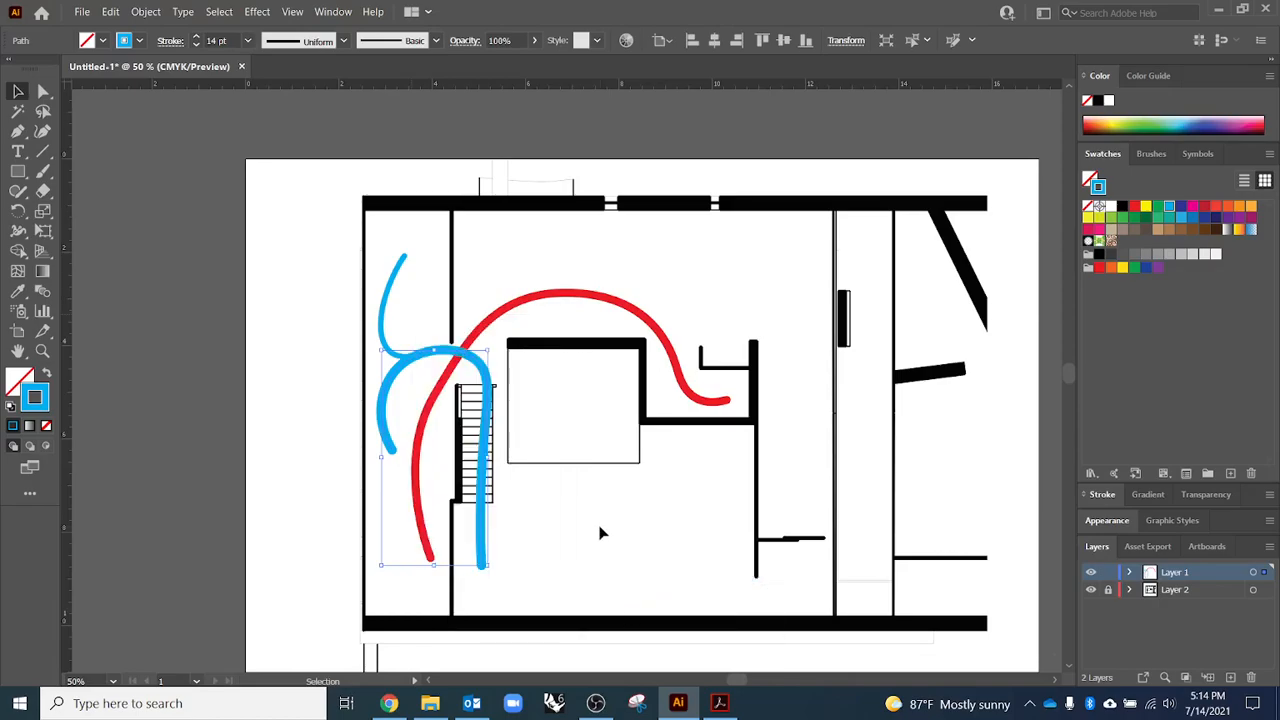
pyautogui.click(605, 540)
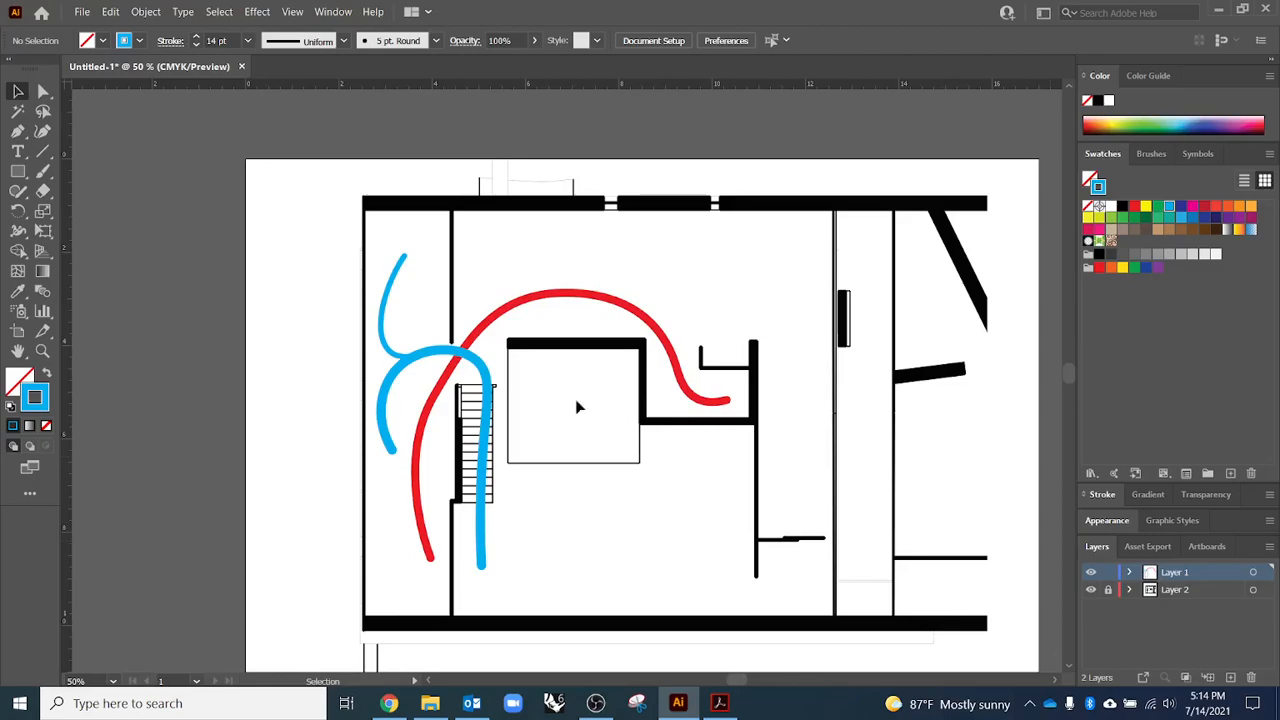
# - Turn the red path's stroke into a dashed line with a 17 pt dash
pyautogui.click(636, 305)
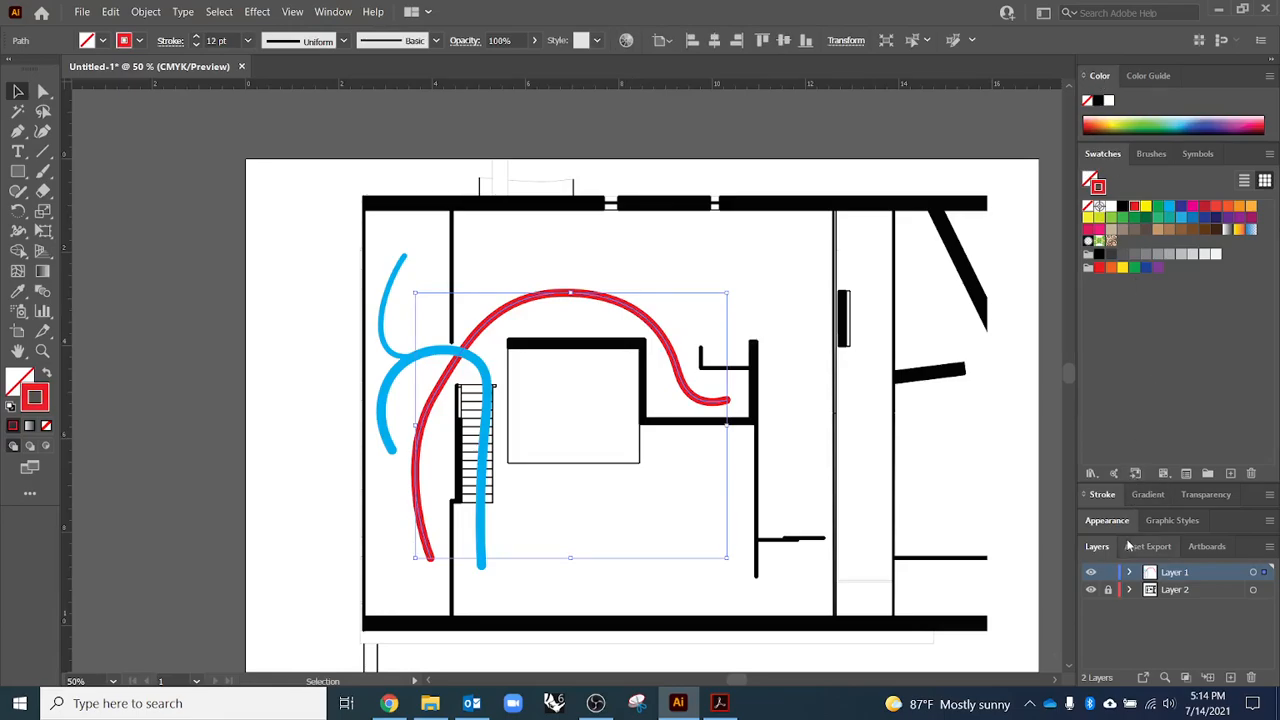
pyautogui.click(1103, 495)
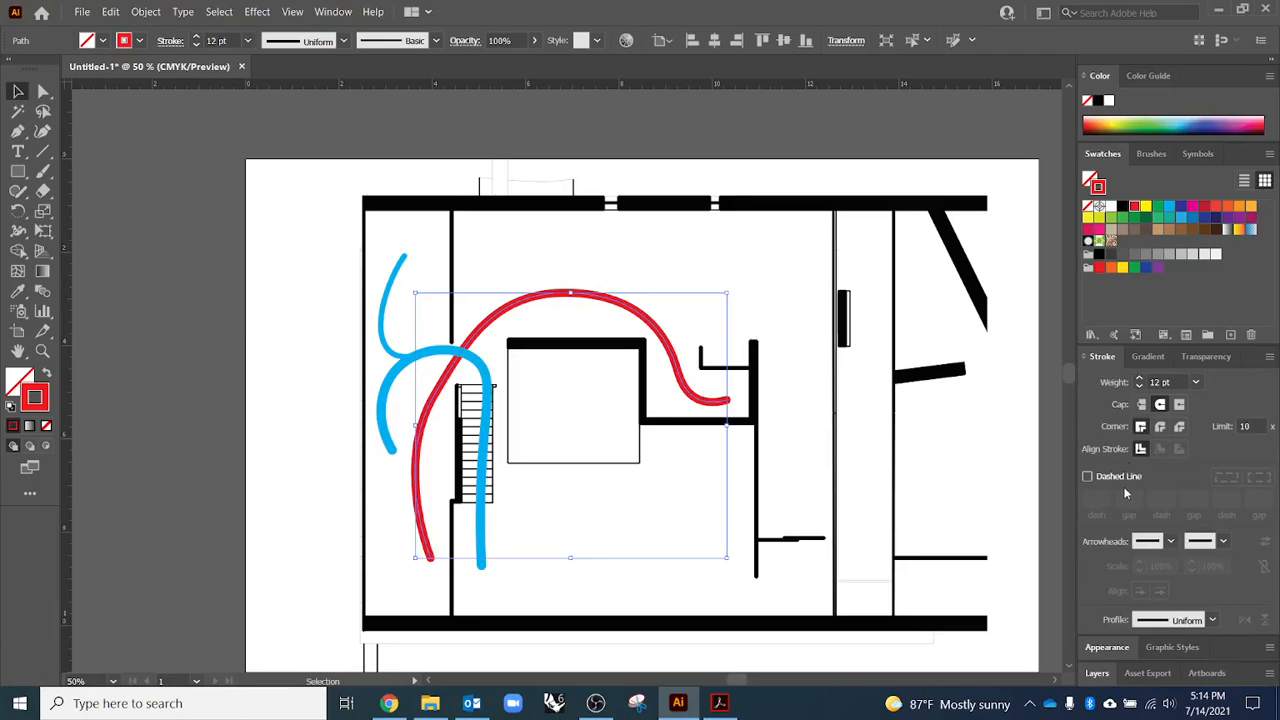
pyautogui.click(1125, 477)
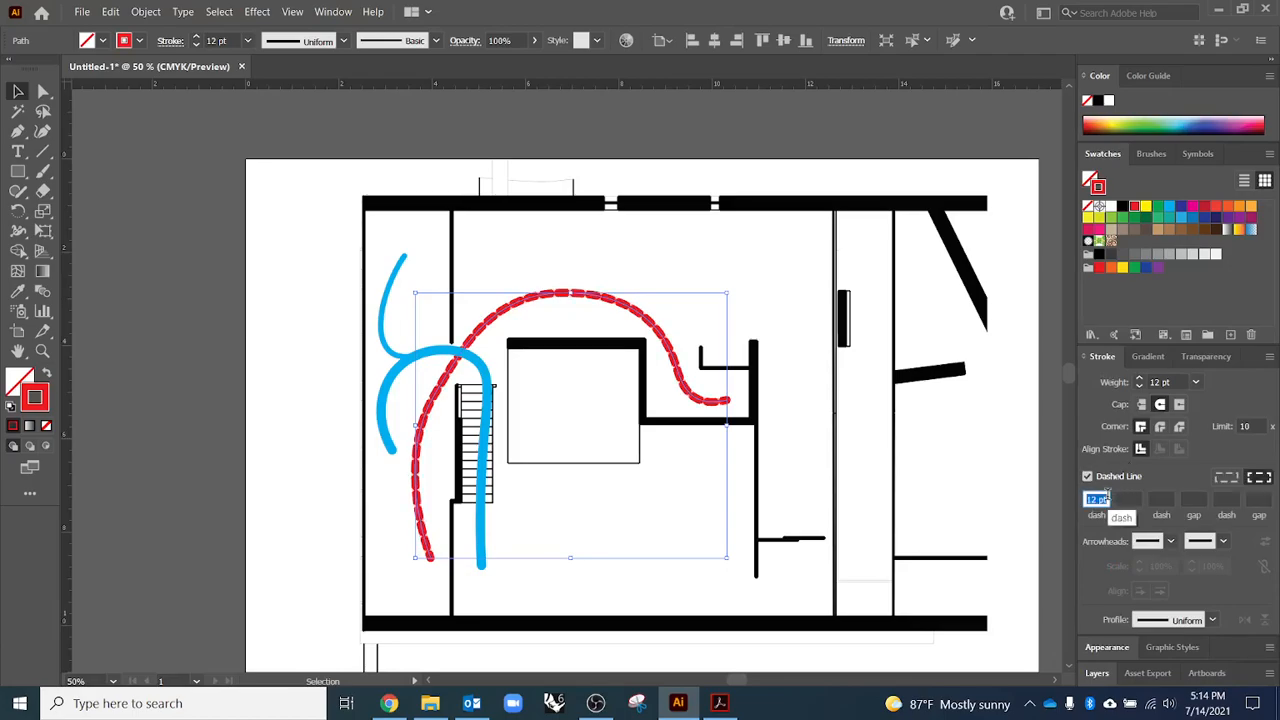
pyautogui.write('2')
pyautogui.press('Return')
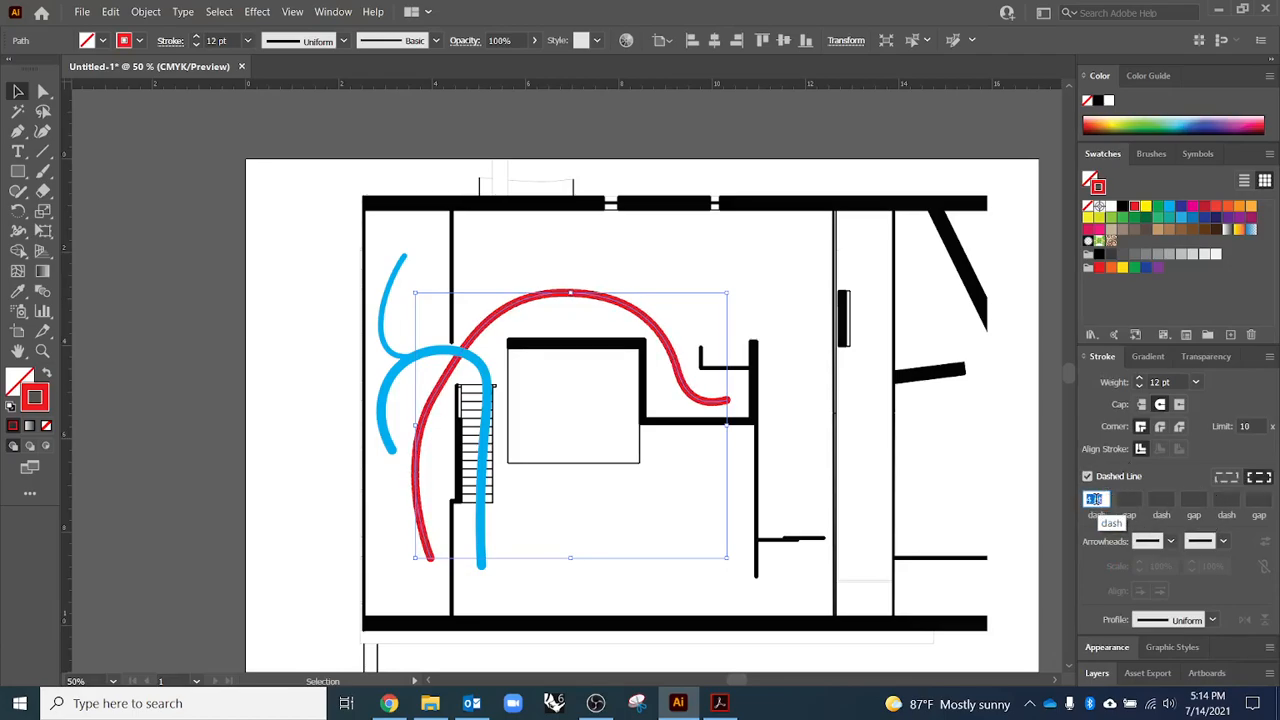
pyautogui.write('17')
pyautogui.press('Return')
# - Try an 8 pt gap on the red path's dashed stroke, then widen the gap to 45 pt
pyautogui.click(1133, 499)
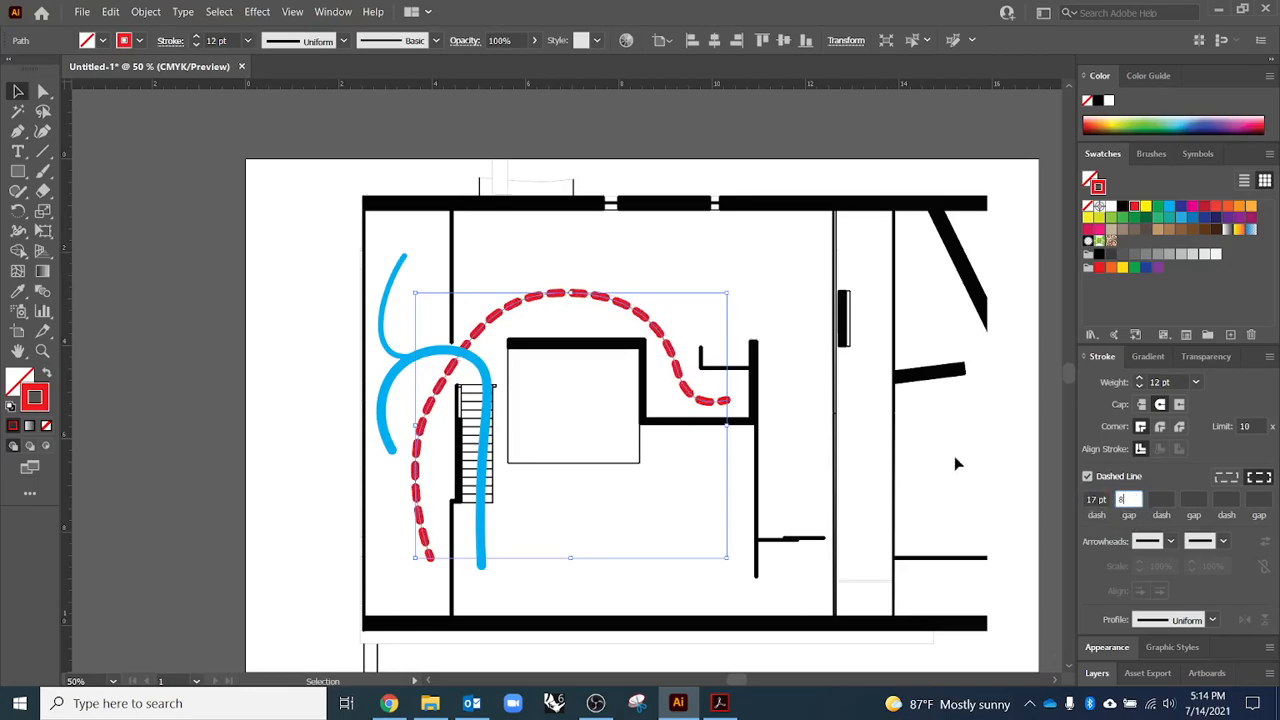
pyautogui.click(779, 340)
pyautogui.click(1097, 499)
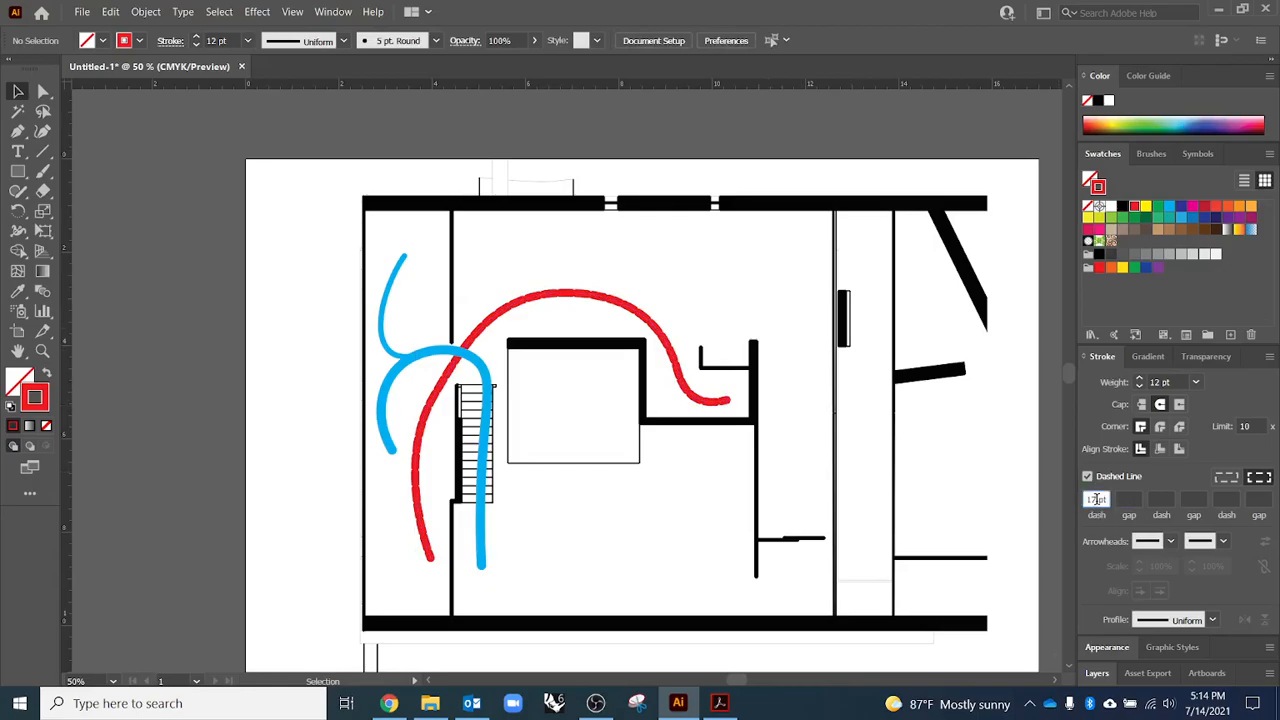
pyautogui.click(603, 296)
pyautogui.click(1126, 499)
pyautogui.write('25')
pyautogui.press('Return')
pyautogui.scroll(20, 1123, 498)
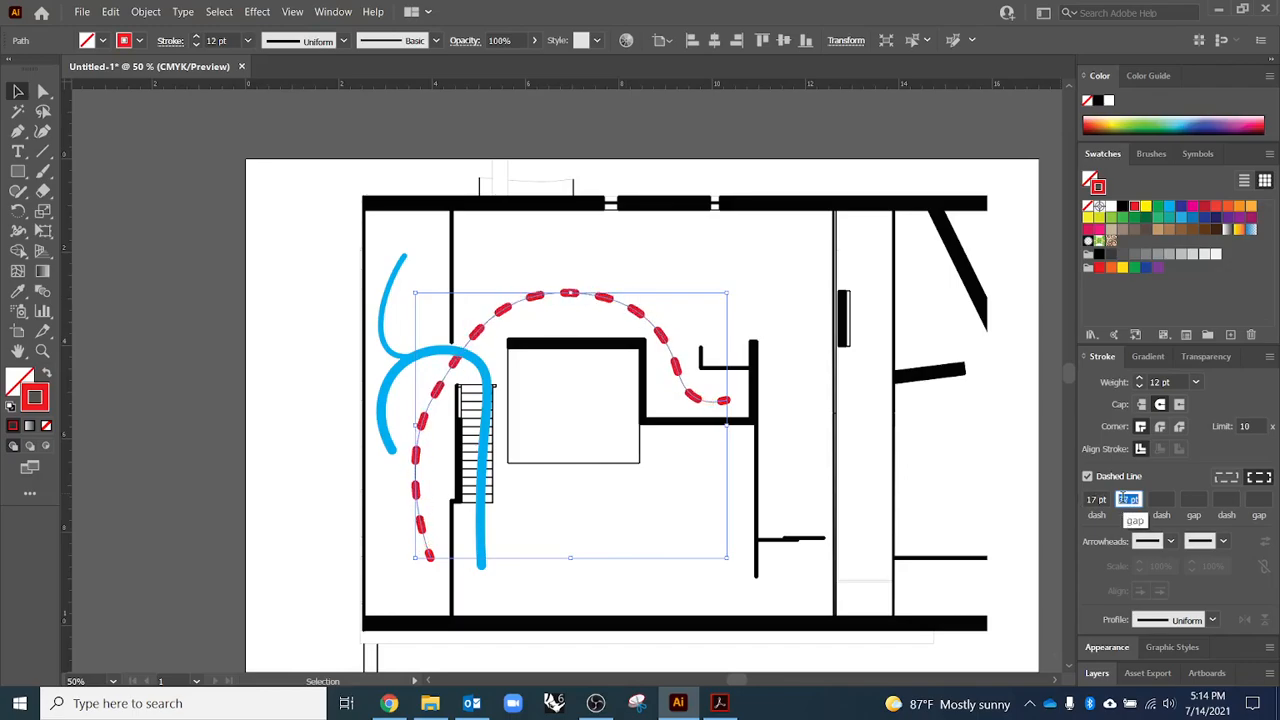
# - Shorten the red path's dashes to 1 pt and set the gap to 22 pt to form a dotted line
pyautogui.click(1097, 500)
pyautogui.scroll(-12, 1097, 502)
pyautogui.scroll(-2, 1094, 499)
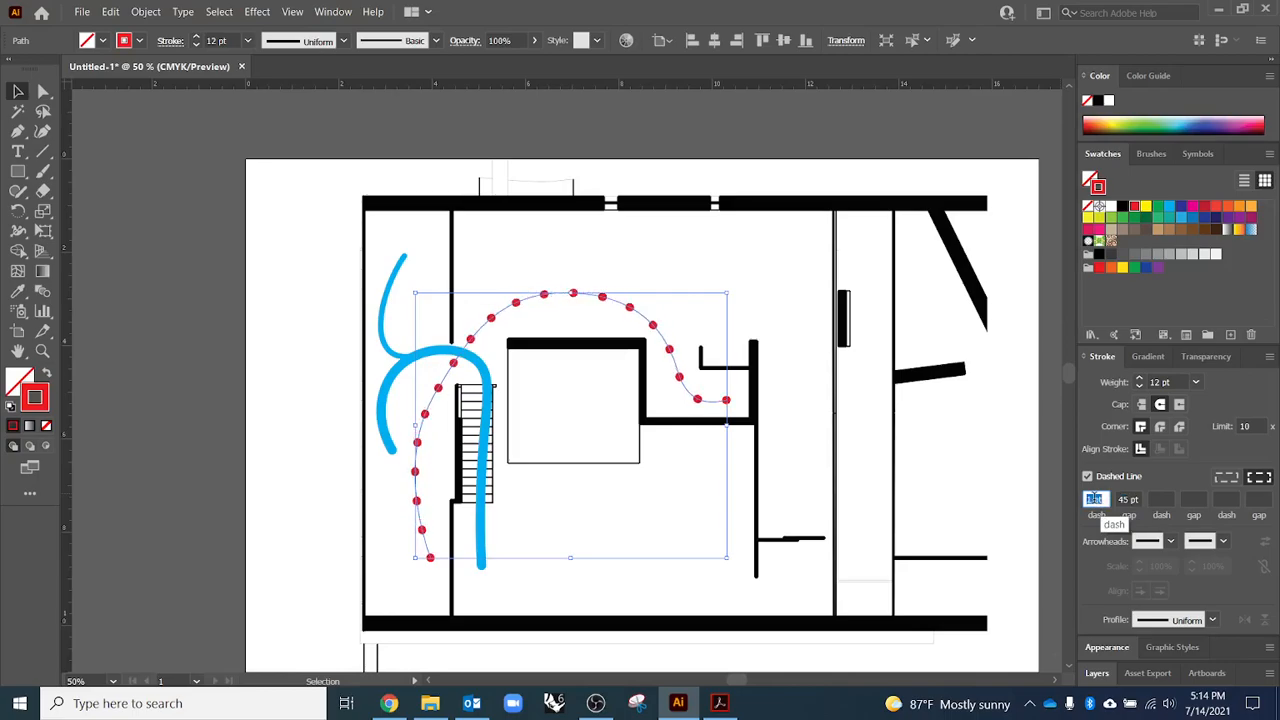
pyautogui.scroll(9, 1130, 500)
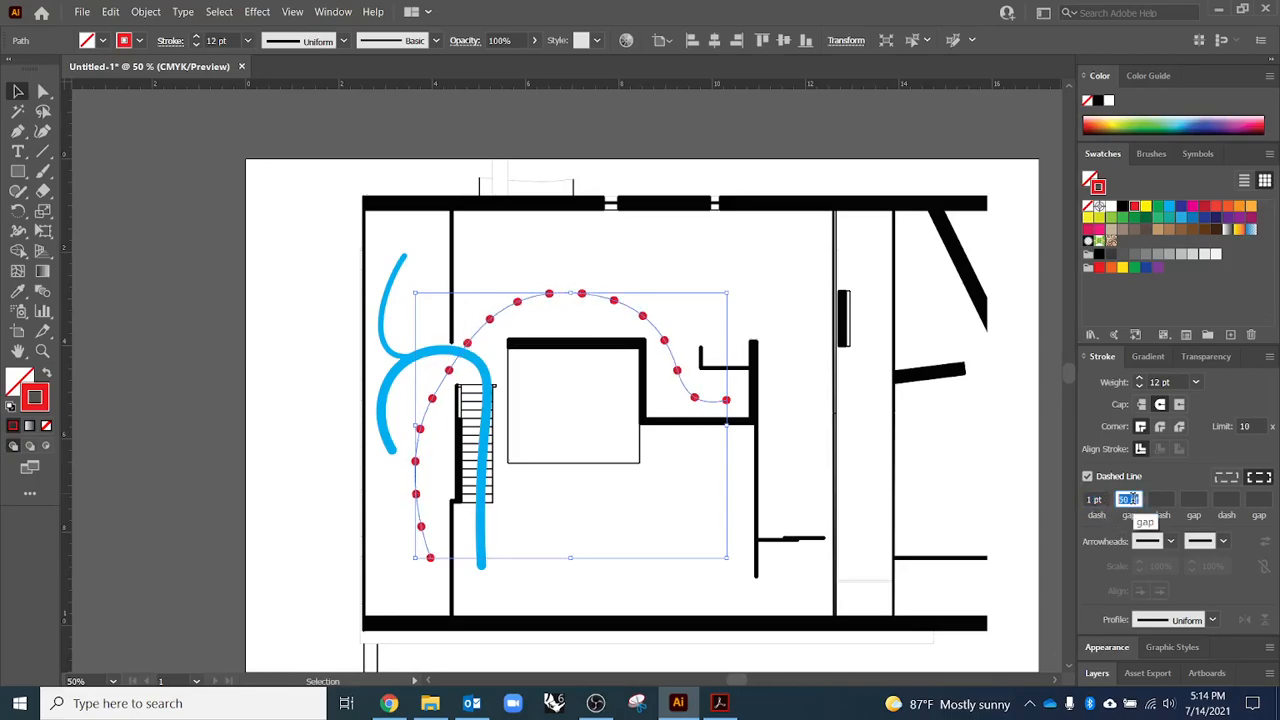
pyautogui.scroll(-20, 1128, 499)
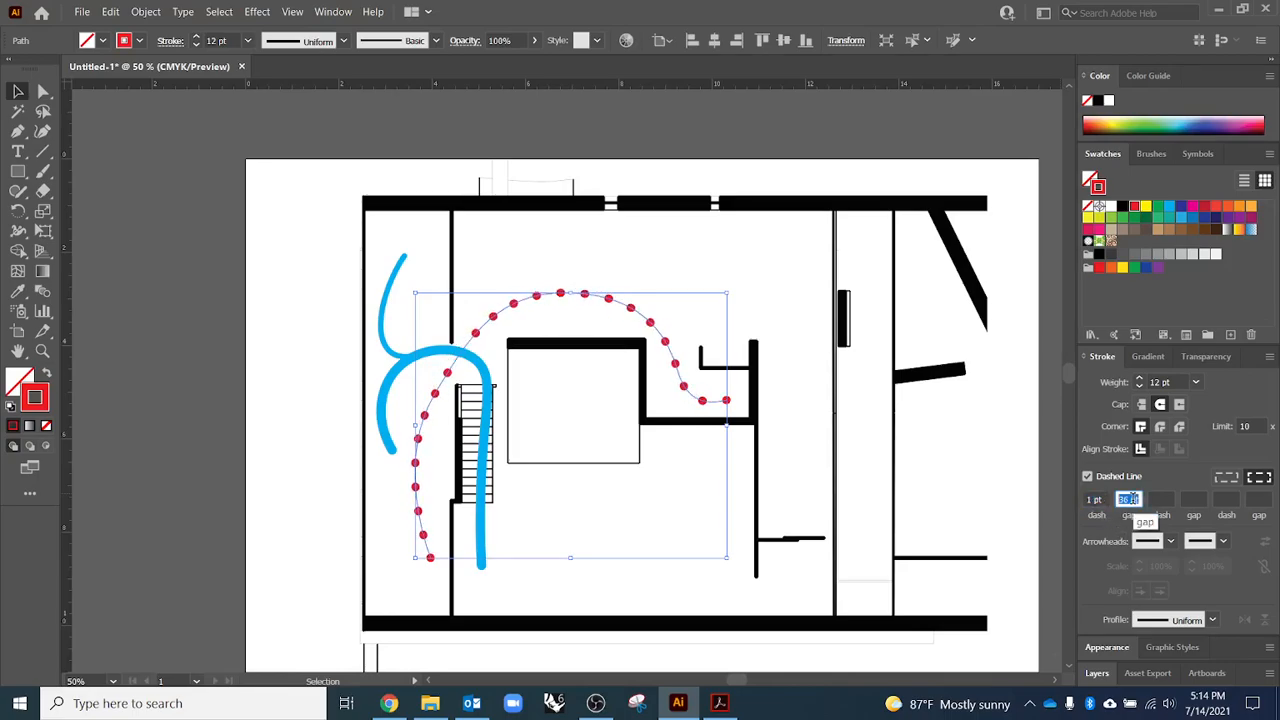
pyautogui.scroll(5, 1128, 500)
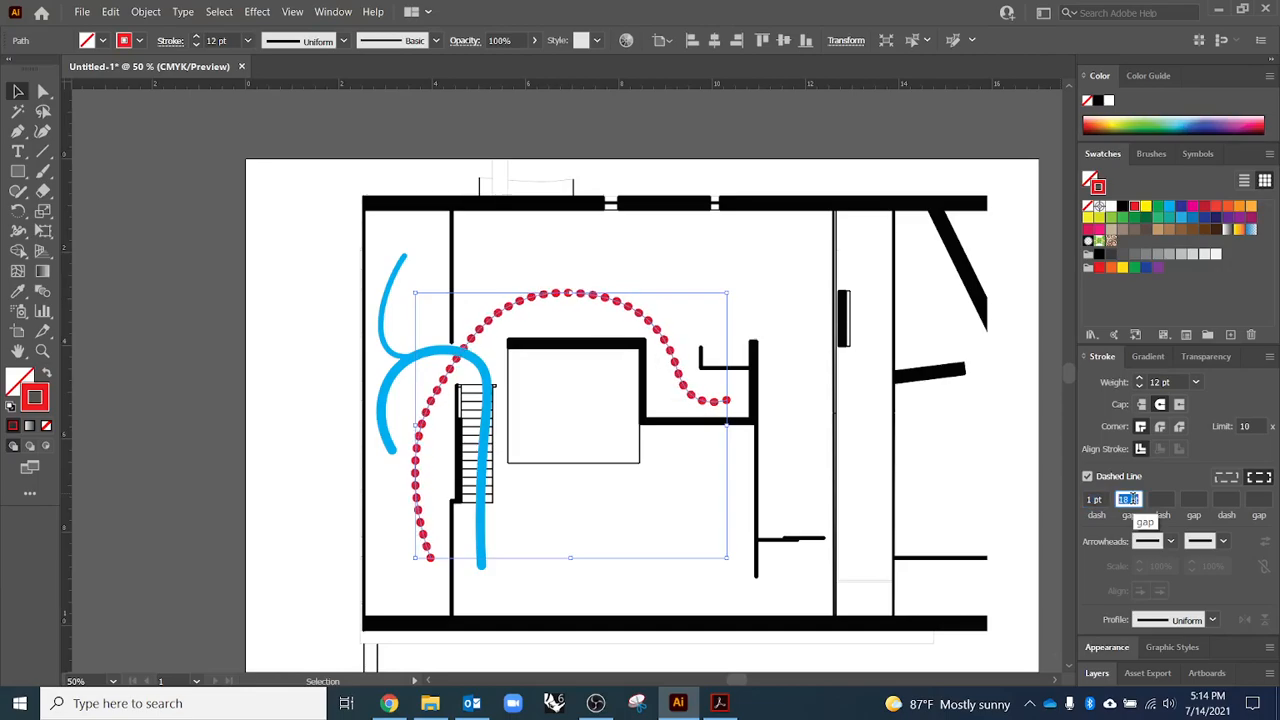
# - Set the dotted red path's stroke weight to 9 pt and its dash length to 0 pt, and deselect the path
pyautogui.click(1140, 387)
pyautogui.click(1140, 387)
pyautogui.click(1140, 387)
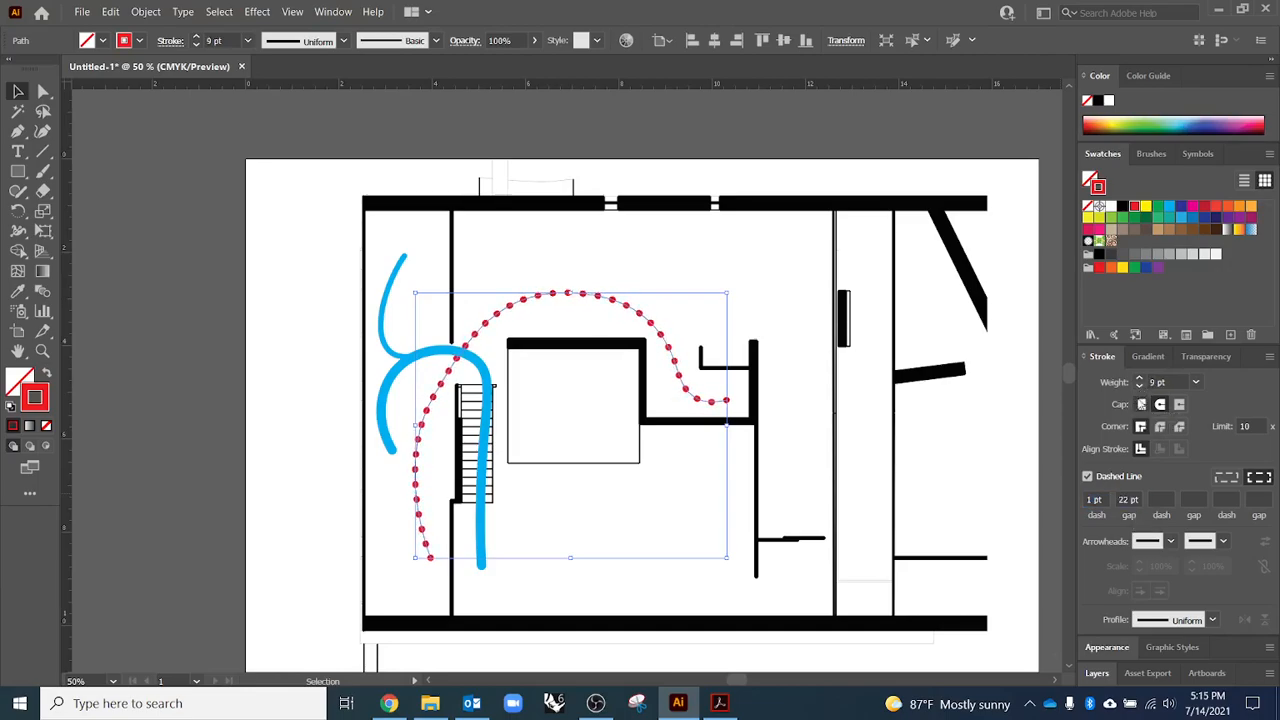
pyautogui.click(1094, 499)
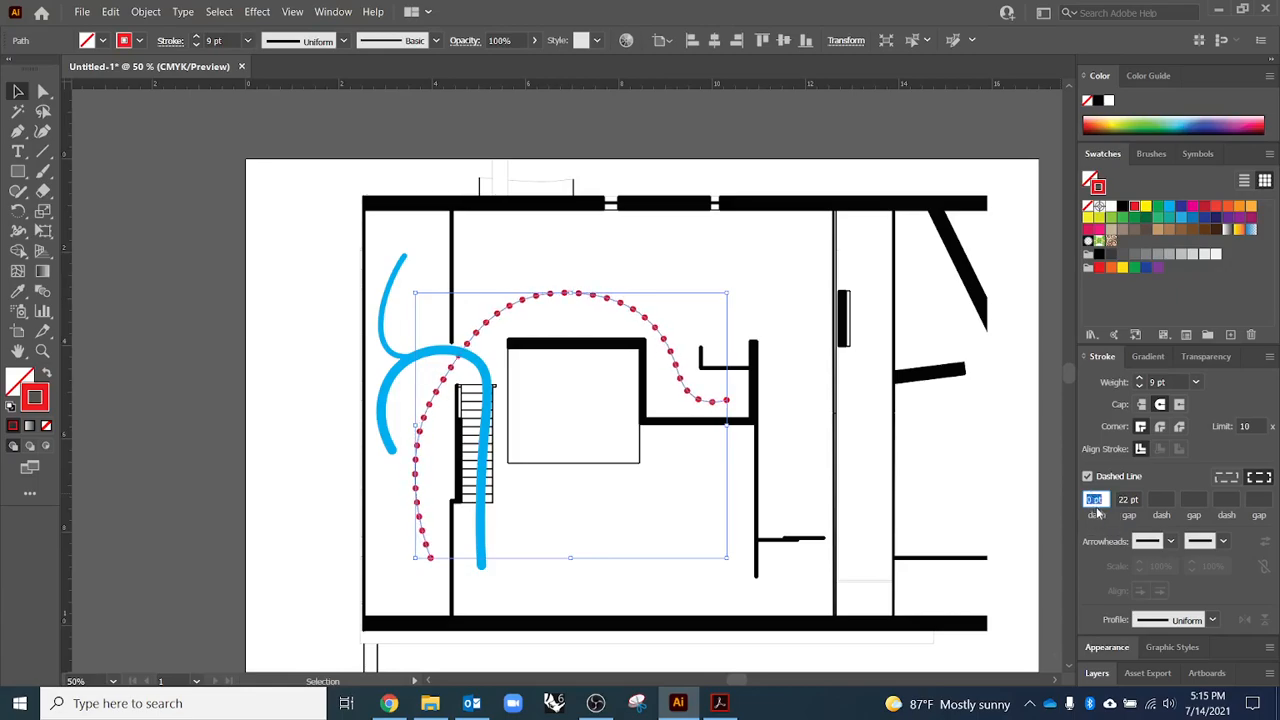
pyautogui.press('Down')
pyautogui.click(314, 286)
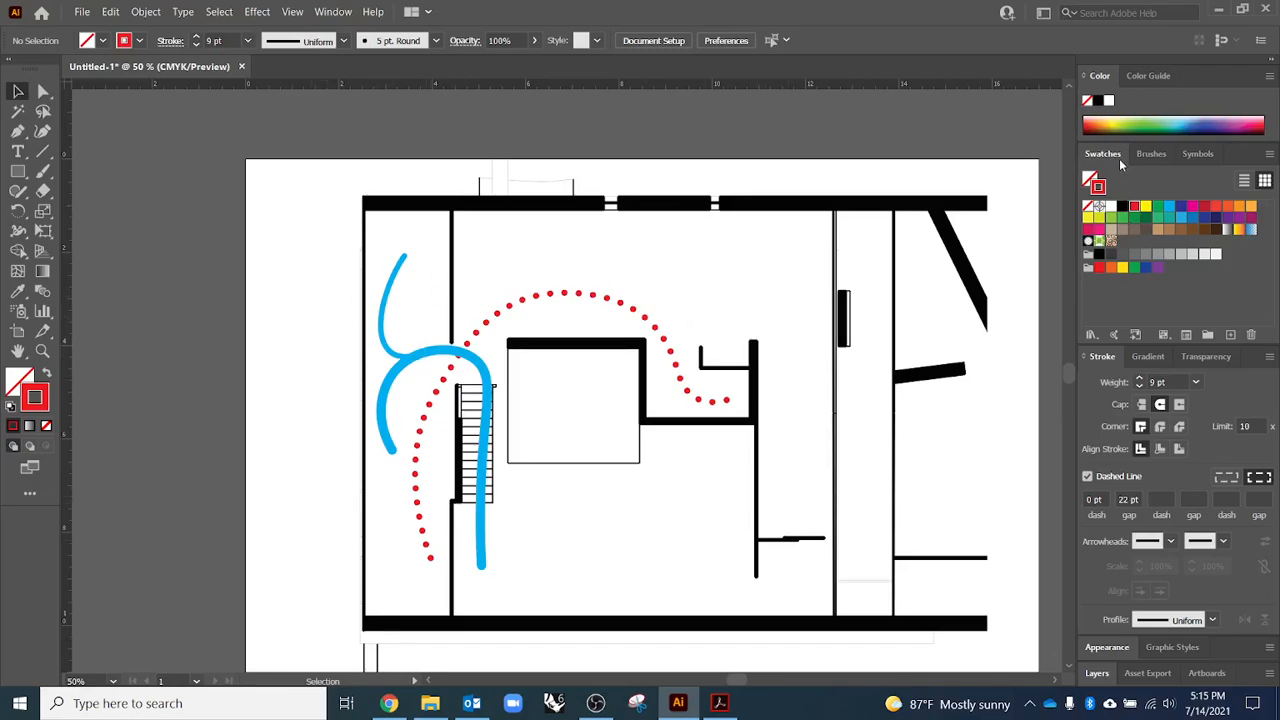
# - Open the Color Guide, detach it so it floats over the artboard, and enlarge it
pyautogui.click(595, 703)
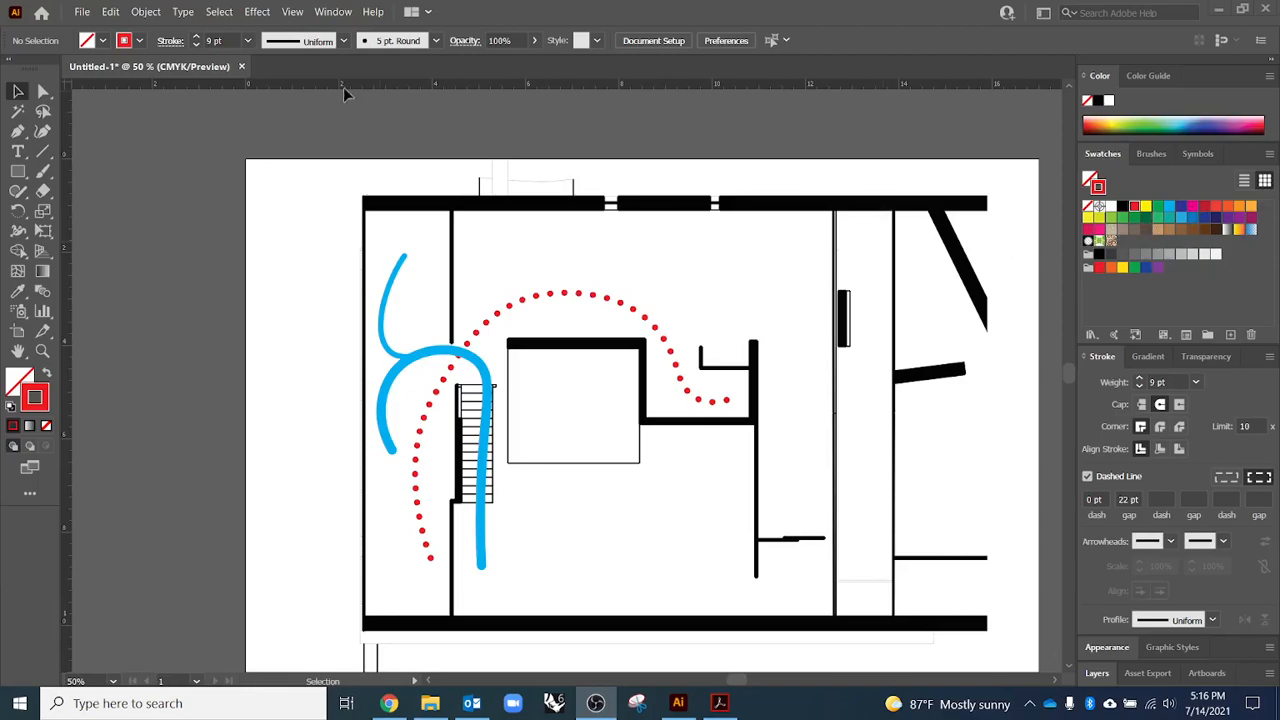
pyautogui.click(332, 12)
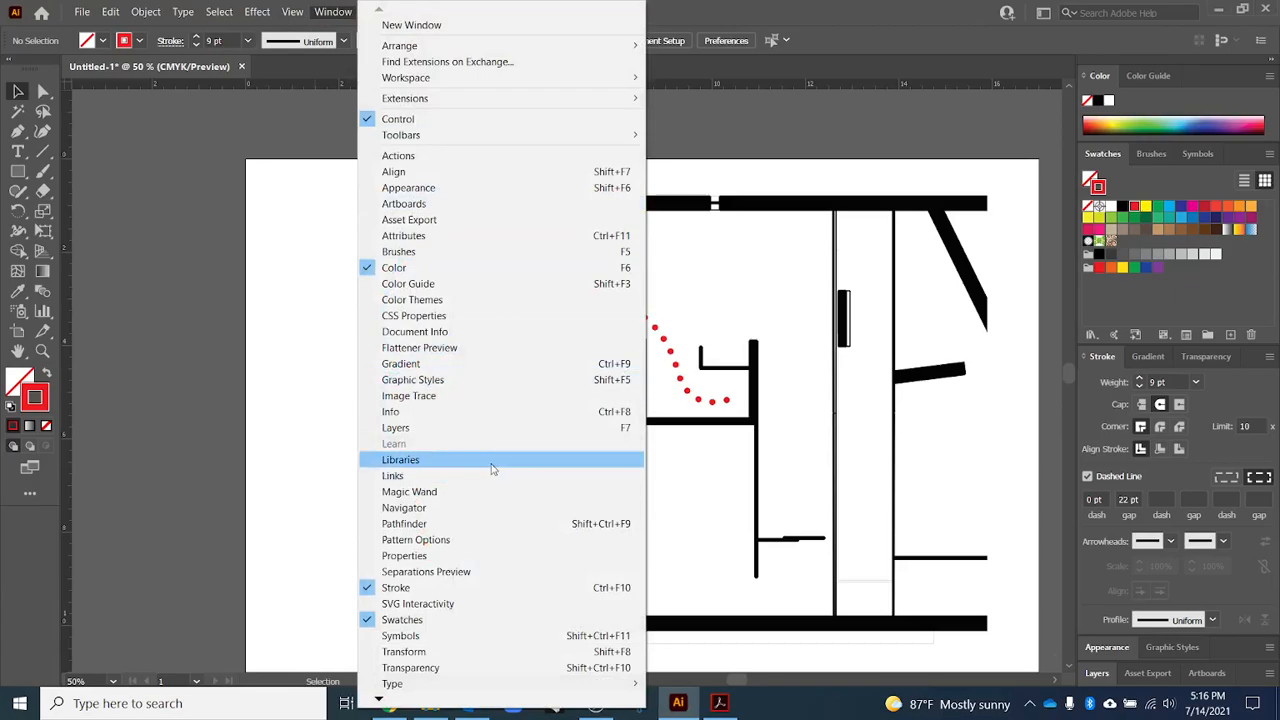
pyautogui.click(612, 287)
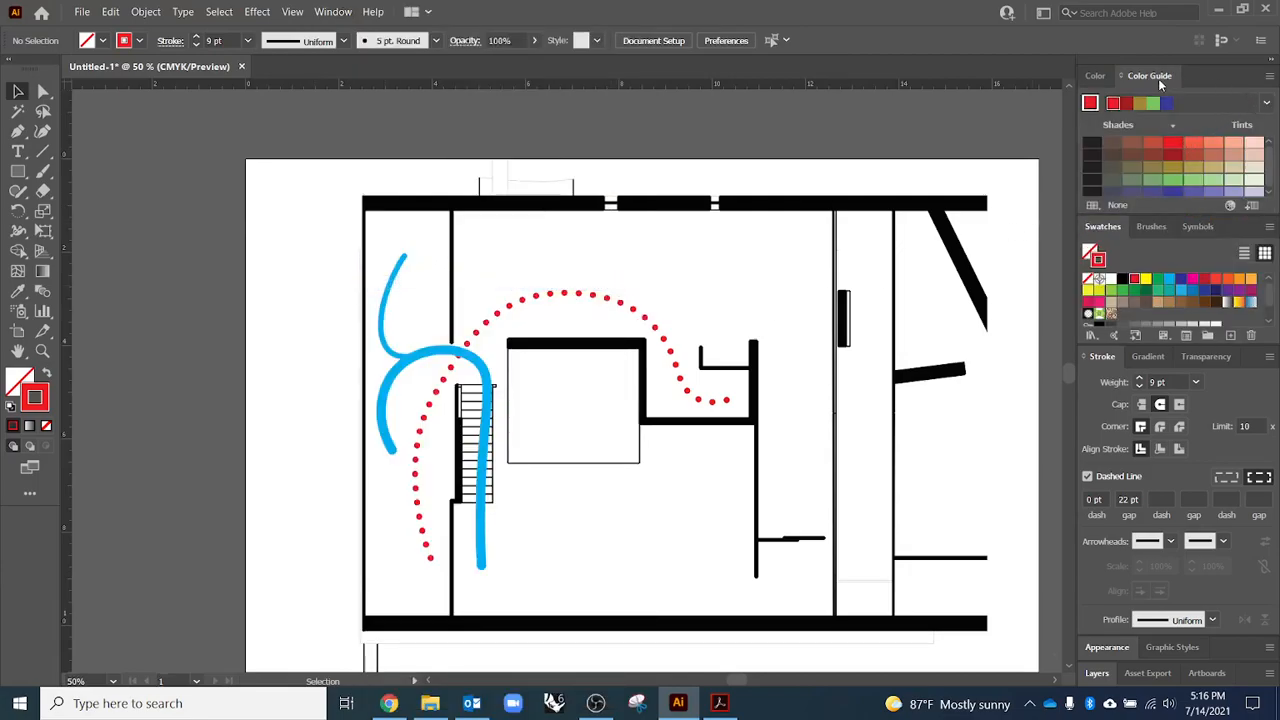
pyautogui.moveTo(1158, 78); pyautogui.dragTo(660, 150)
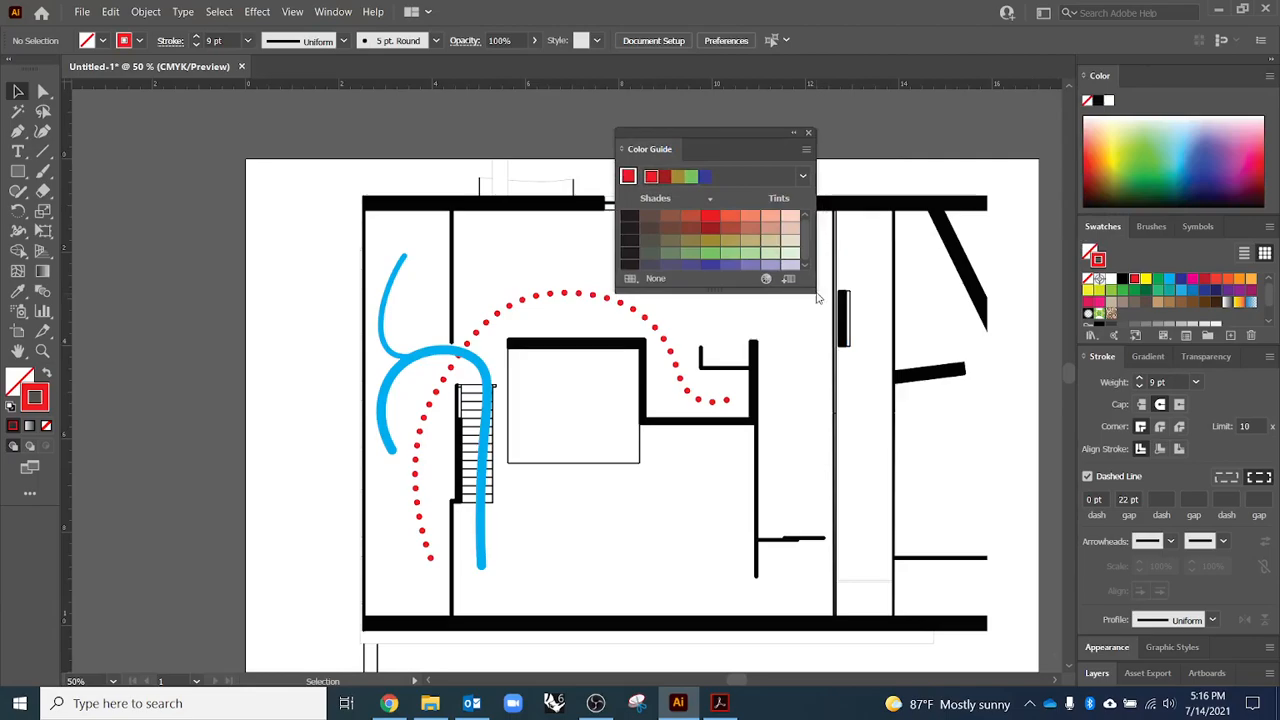
pyautogui.moveTo(813, 291); pyautogui.dragTo(866, 458)
# - Compare the Color Guide's harmony rules for red and for CMYK Yellow as the base stroke colour
pyautogui.click(851, 177)
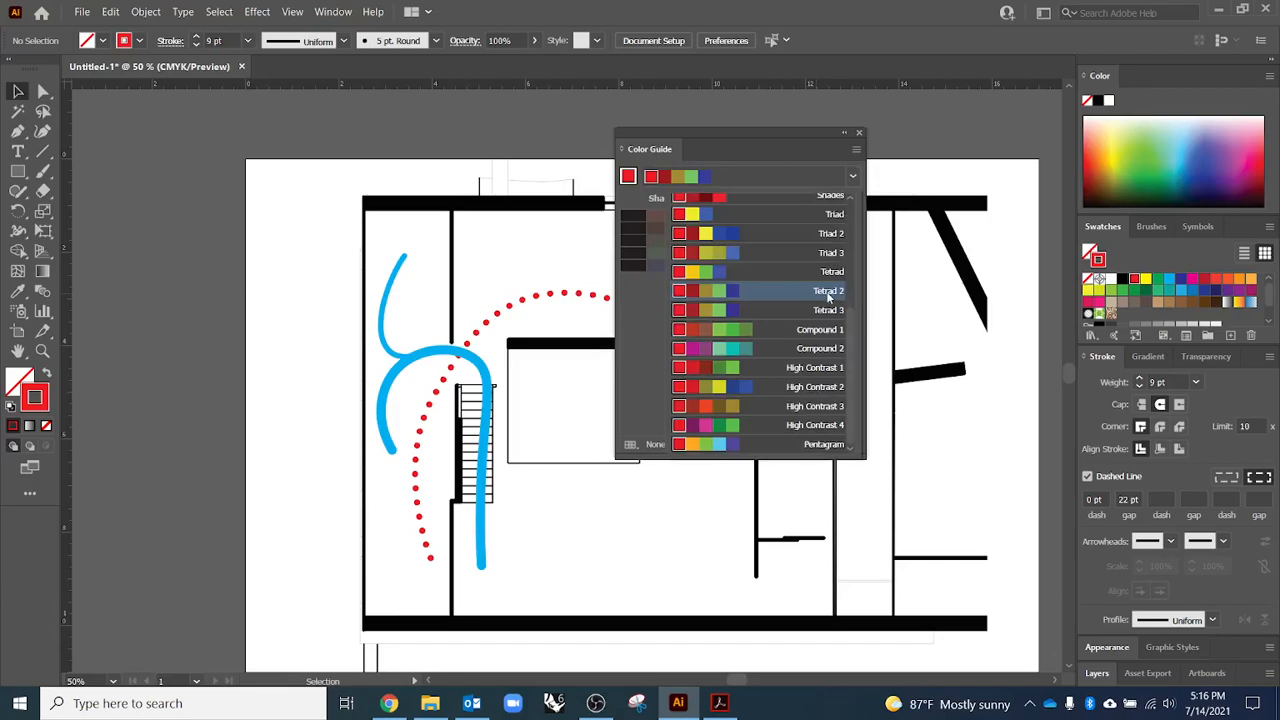
pyautogui.moveTo(851, 348); pyautogui.dragTo(857, 224)
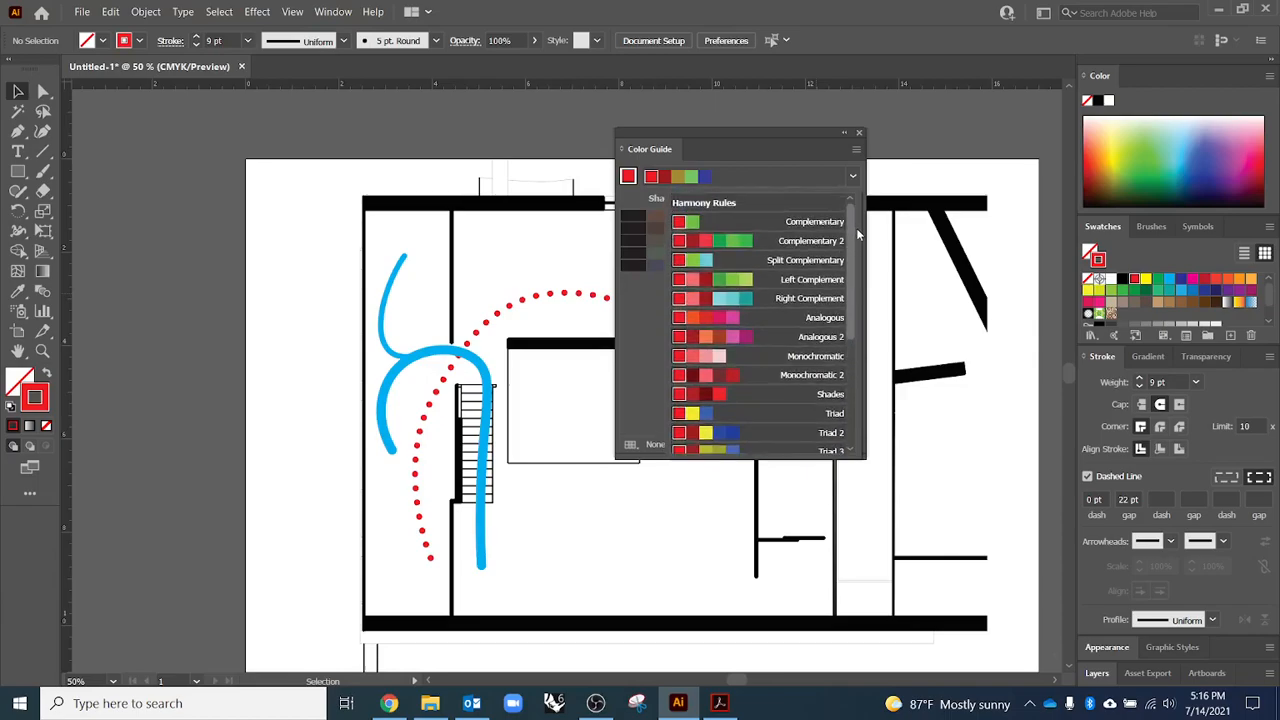
pyautogui.click(1152, 287)
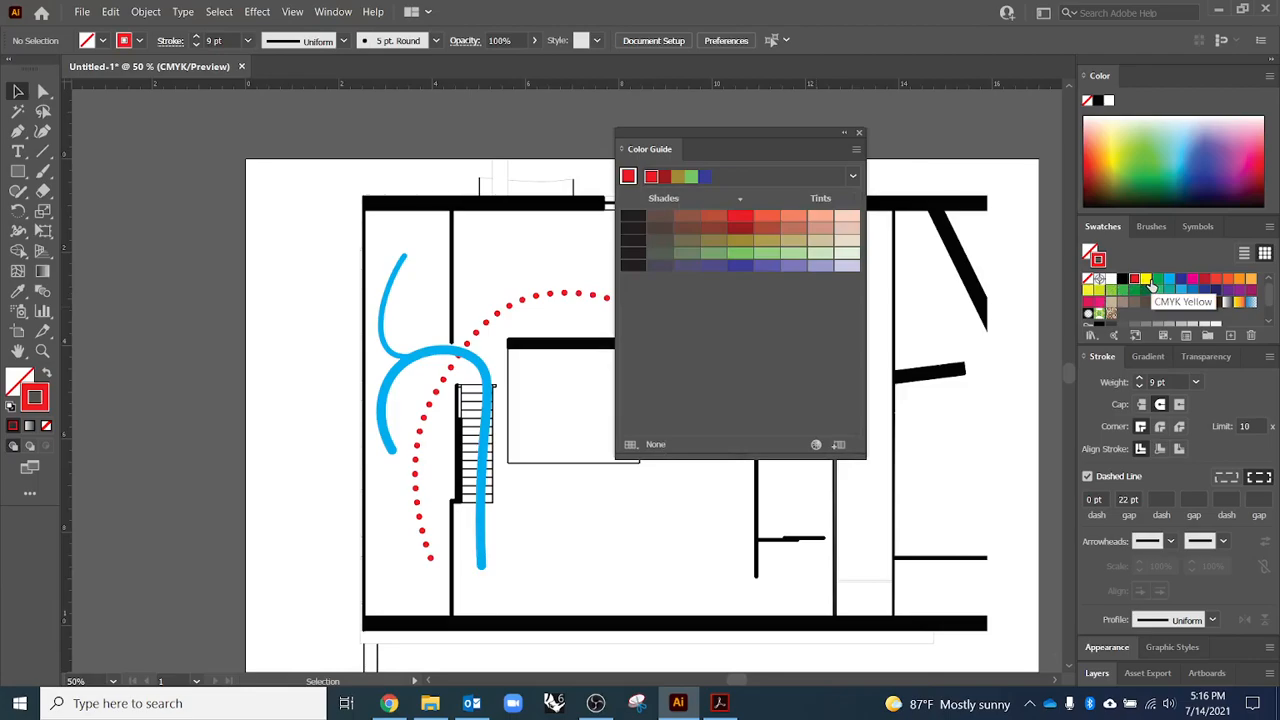
pyautogui.click(1148, 283)
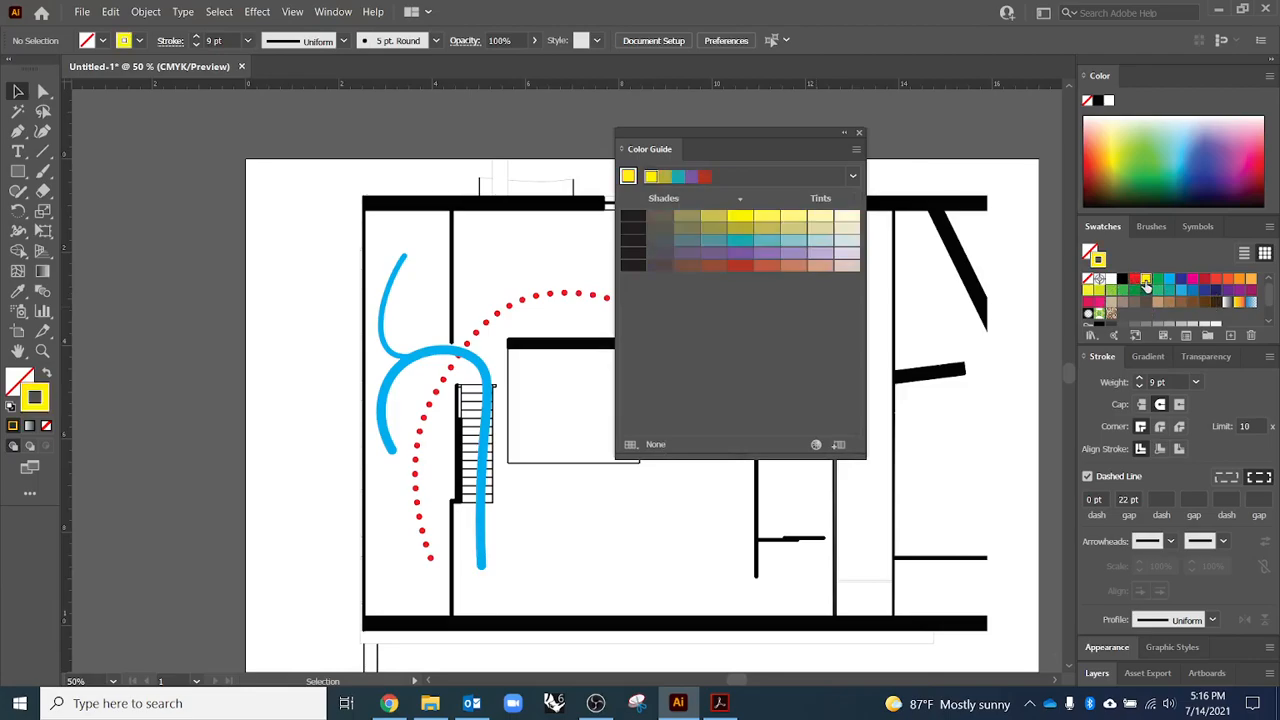
pyautogui.click(853, 177)
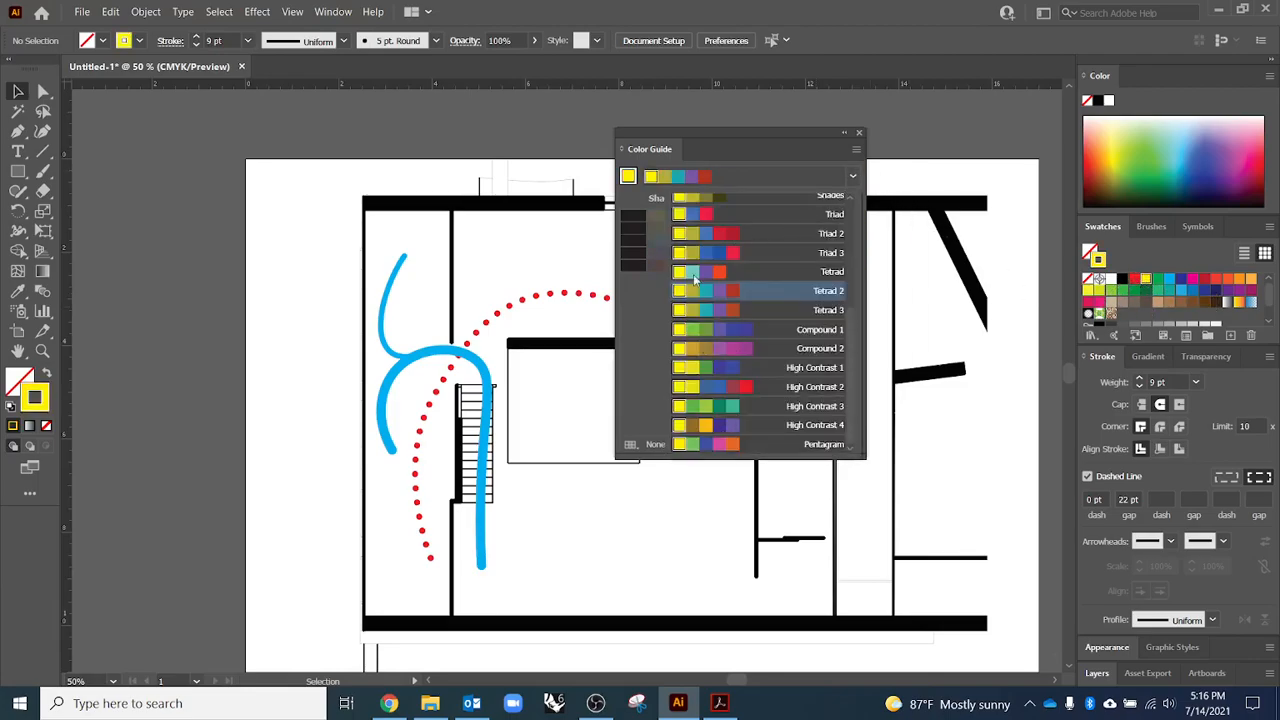
pyautogui.click(1166, 302)
# - Choose a medium blue stroke colour from the colour spectrum and apply the Analogous 2 harmony rule to it
pyautogui.moveTo(1161, 179); pyautogui.dragTo(1212, 156)
pyautogui.moveTo(1142, 198); pyautogui.dragTo(1142, 198)
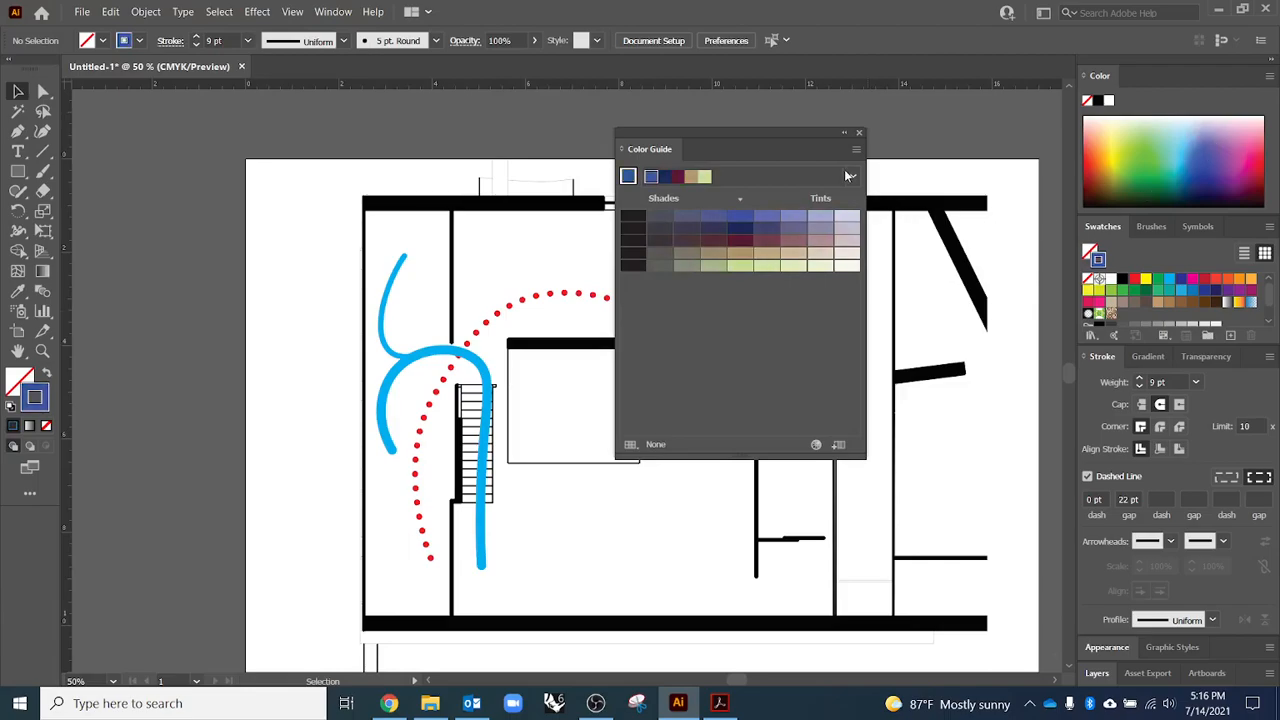
pyautogui.click(853, 176)
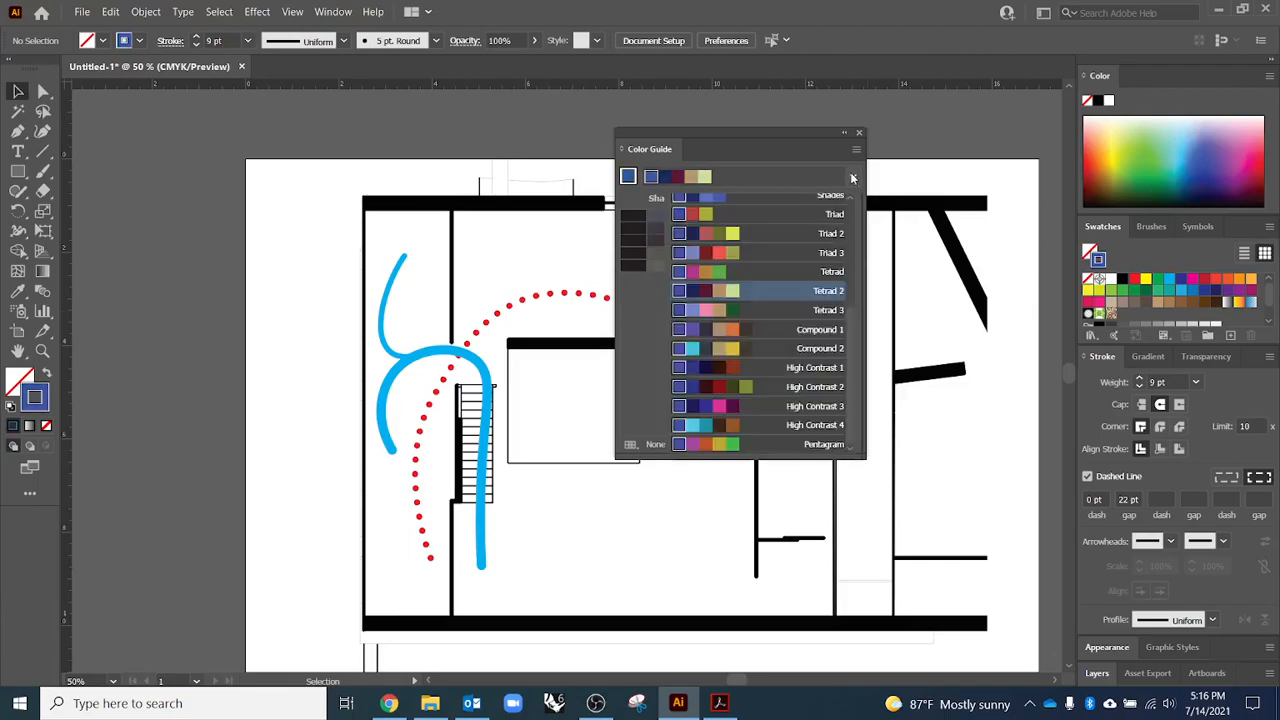
pyautogui.scroll(5, 797, 372)
pyautogui.click(791, 336)
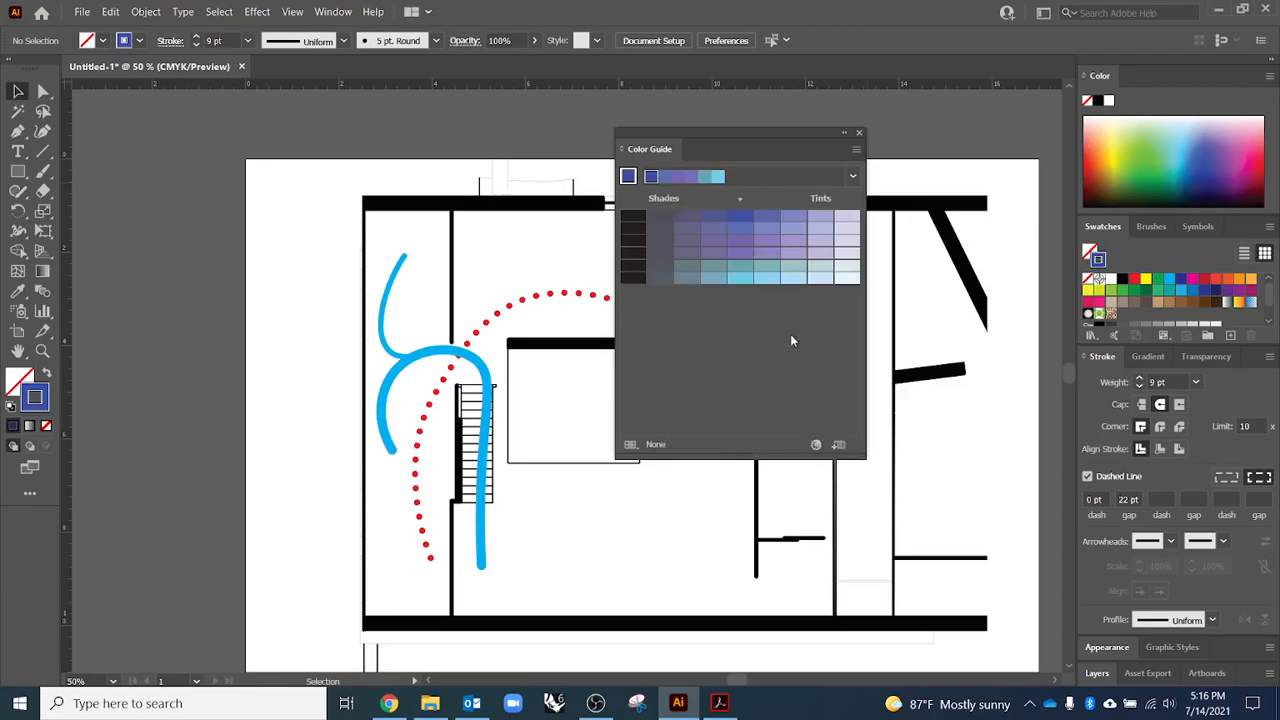
# - Change the blue base colour's harmony rule to Complementary 2
pyautogui.click(852, 176)
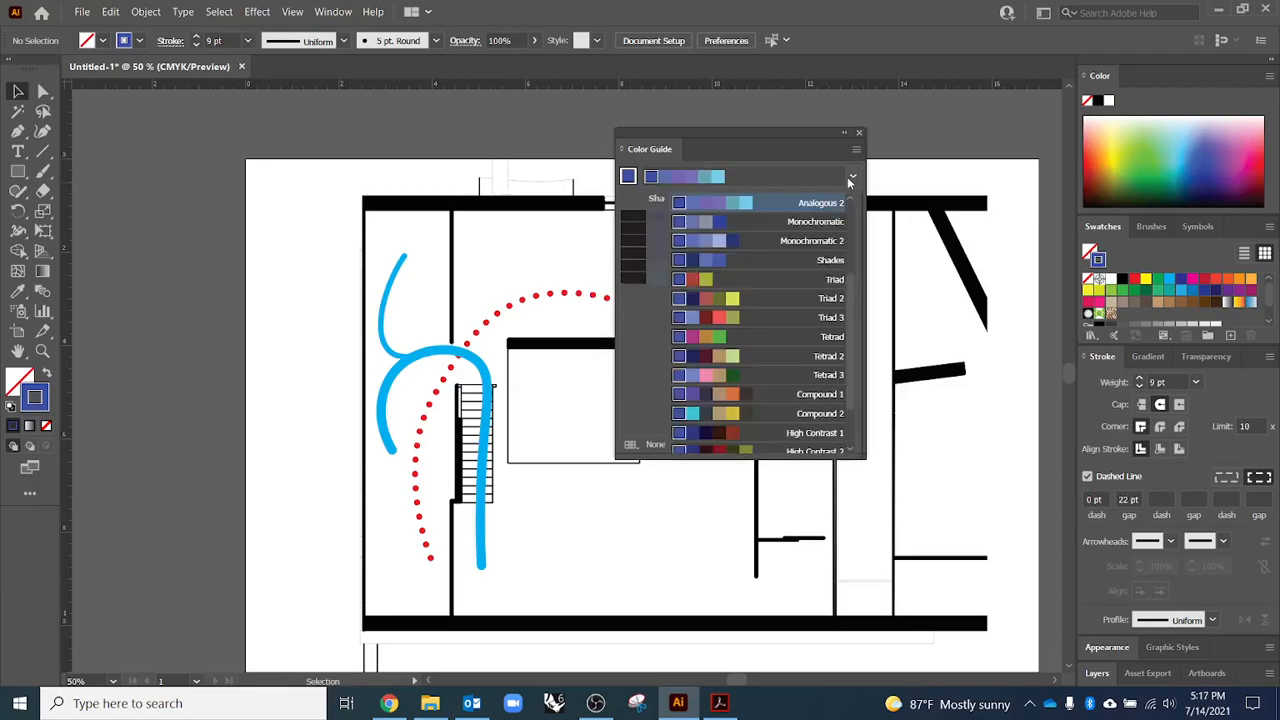
pyautogui.scroll(3, 810, 288)
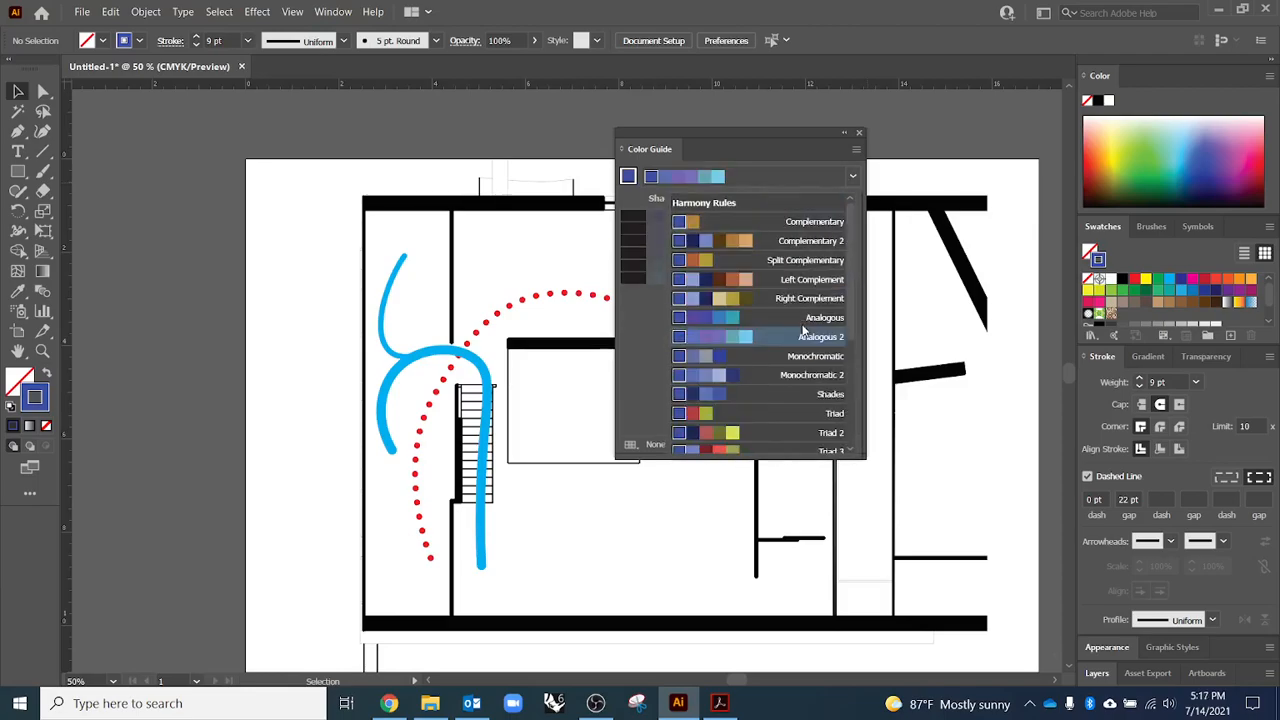
pyautogui.click(801, 242)
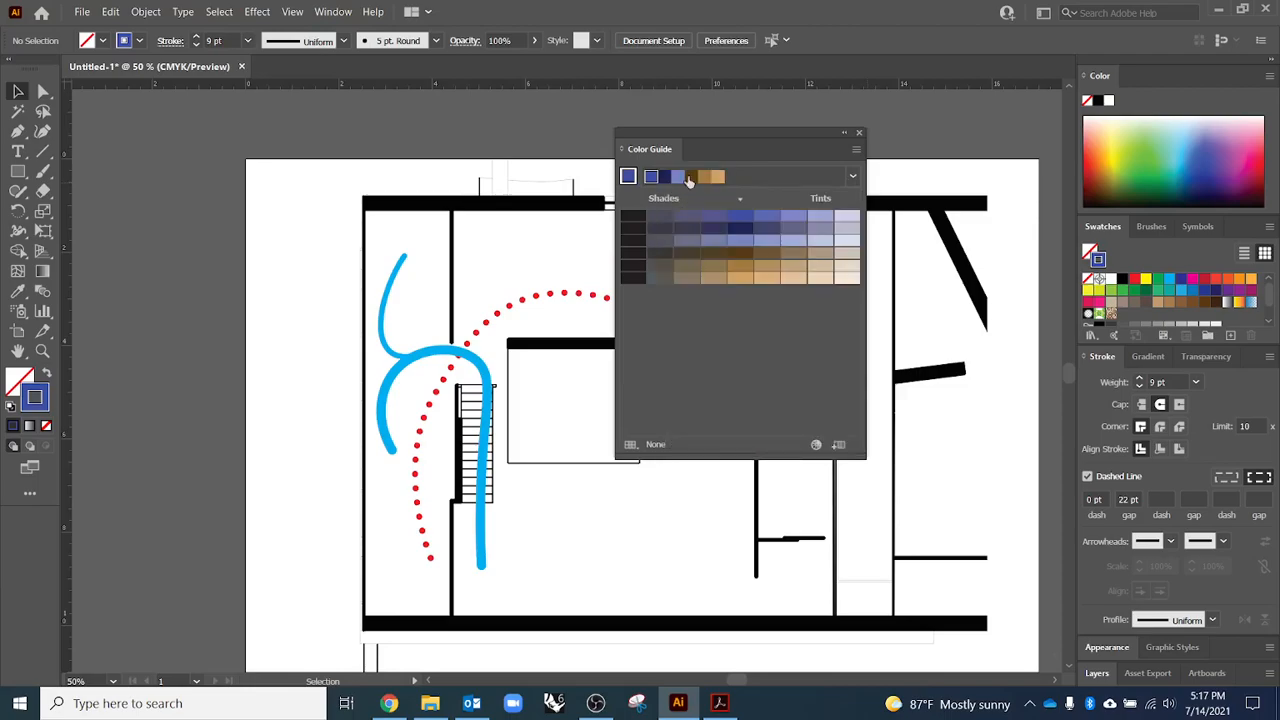
# - Examine the remaining harmony rules for the blue base colour, and close the Color Guide
pyautogui.click(852, 177)
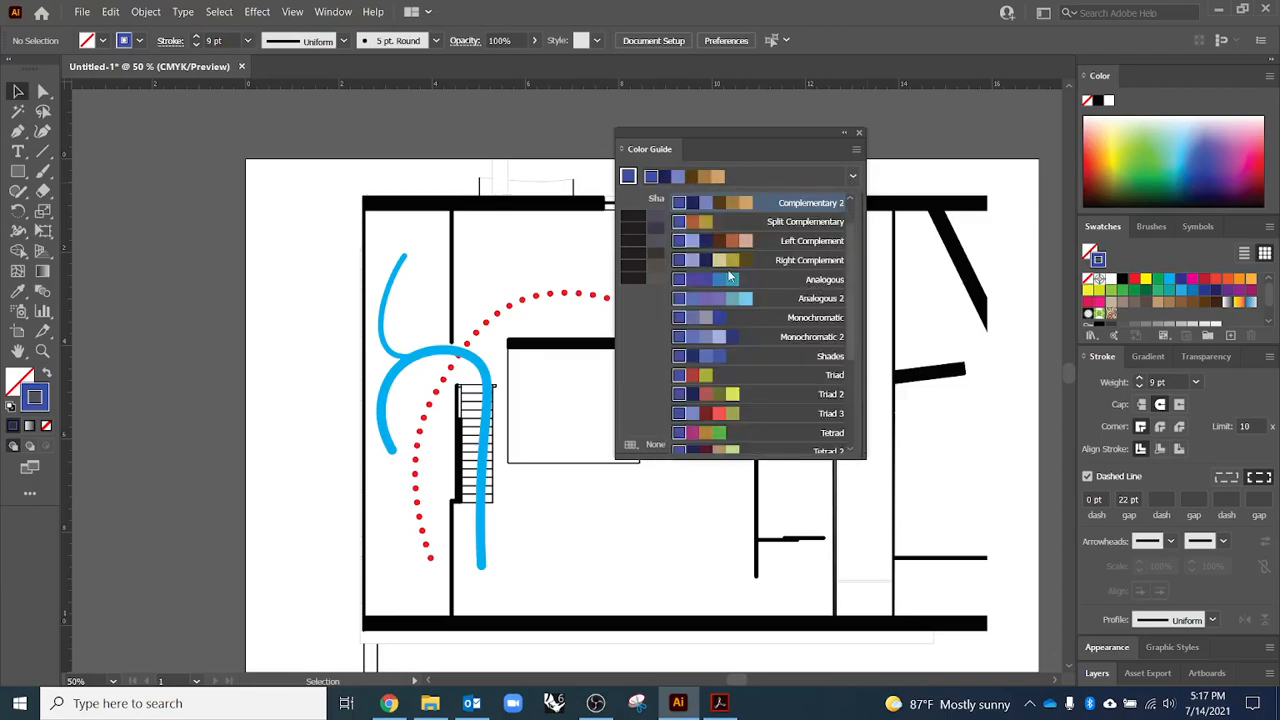
pyautogui.moveTo(846, 219); pyautogui.dragTo(843, 384)
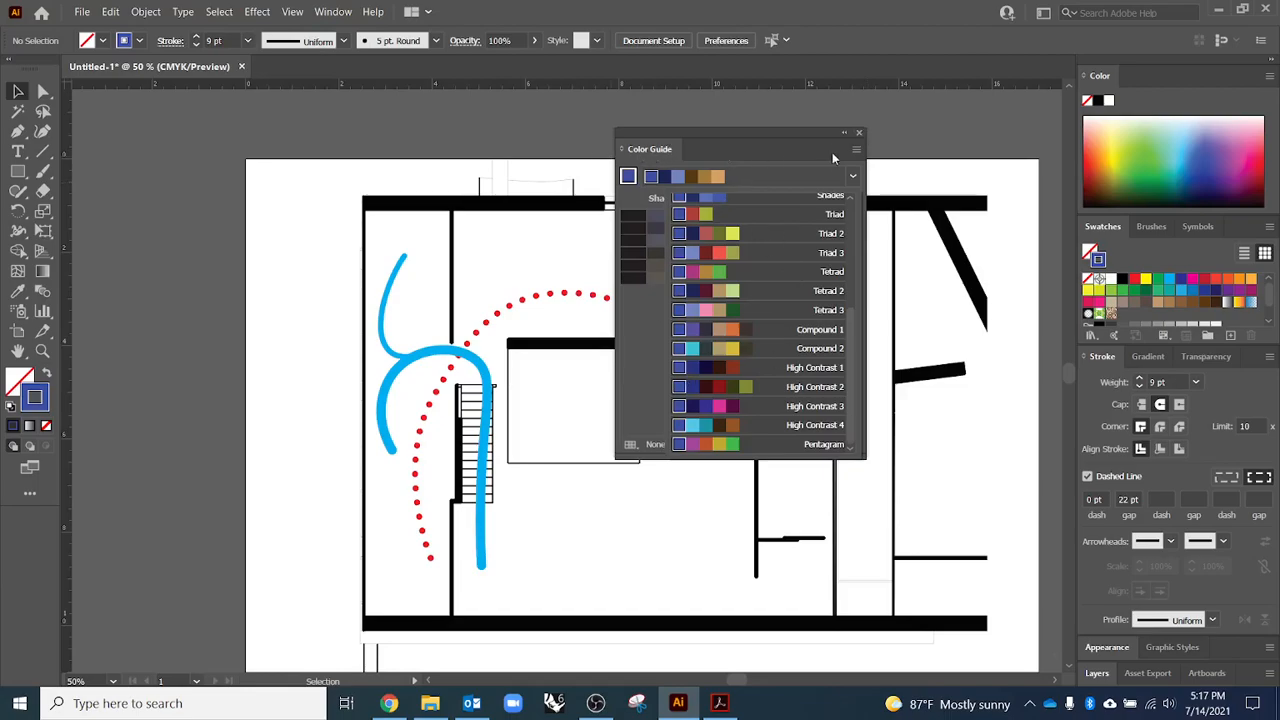
pyautogui.click(859, 133)
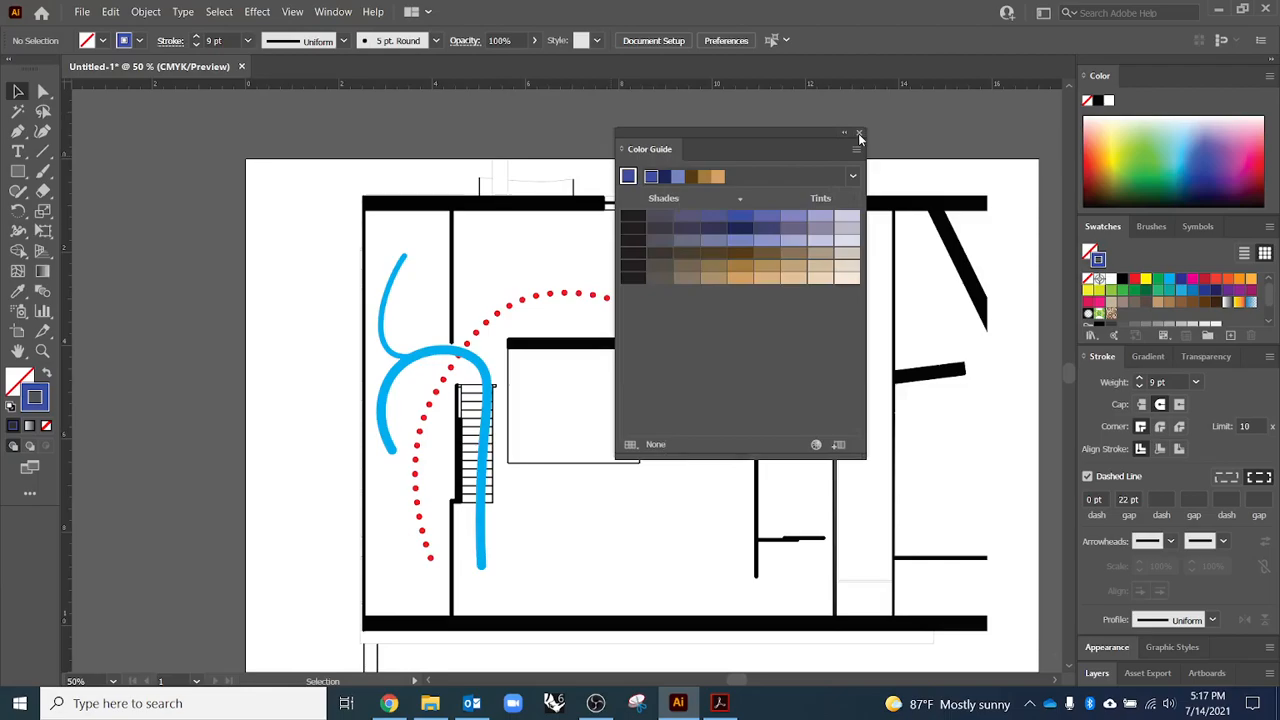
pyautogui.click(858, 133)
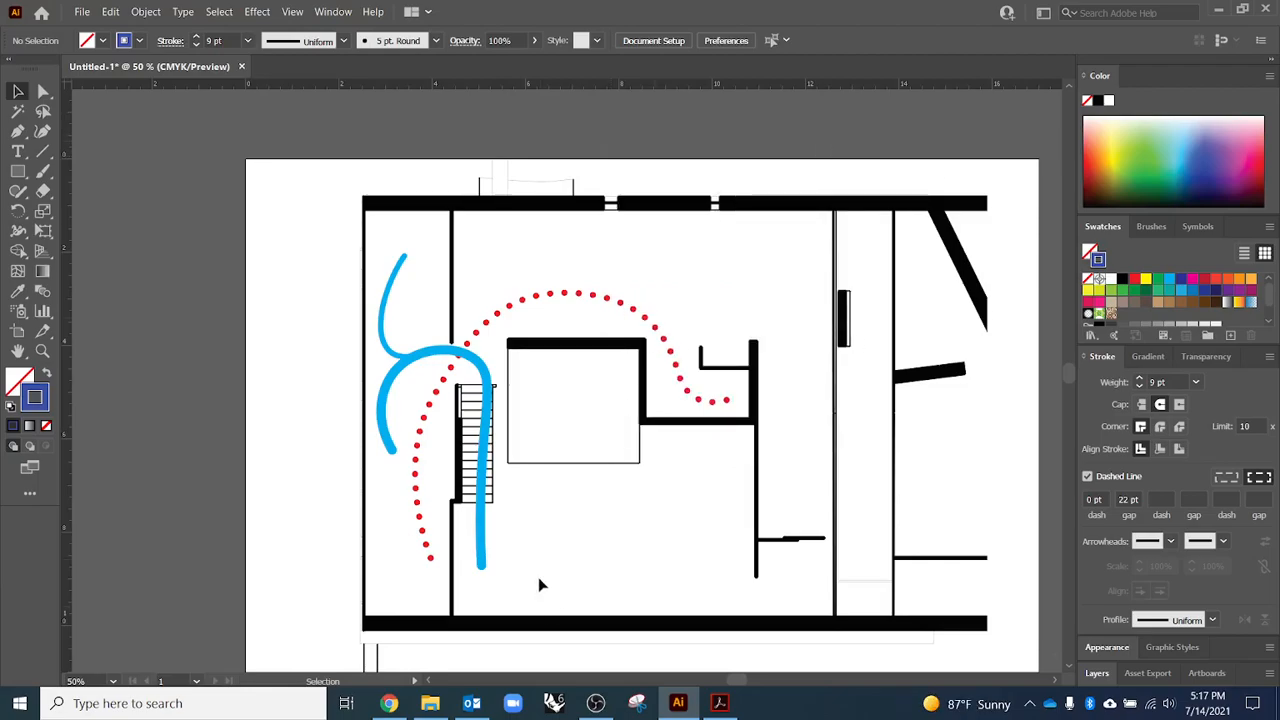
# - Switch to Acrobat to examine the Light & Environment example map, and return to Illustrator
pyautogui.click(718, 703)
pyautogui.scroll(-1, 560, 428)
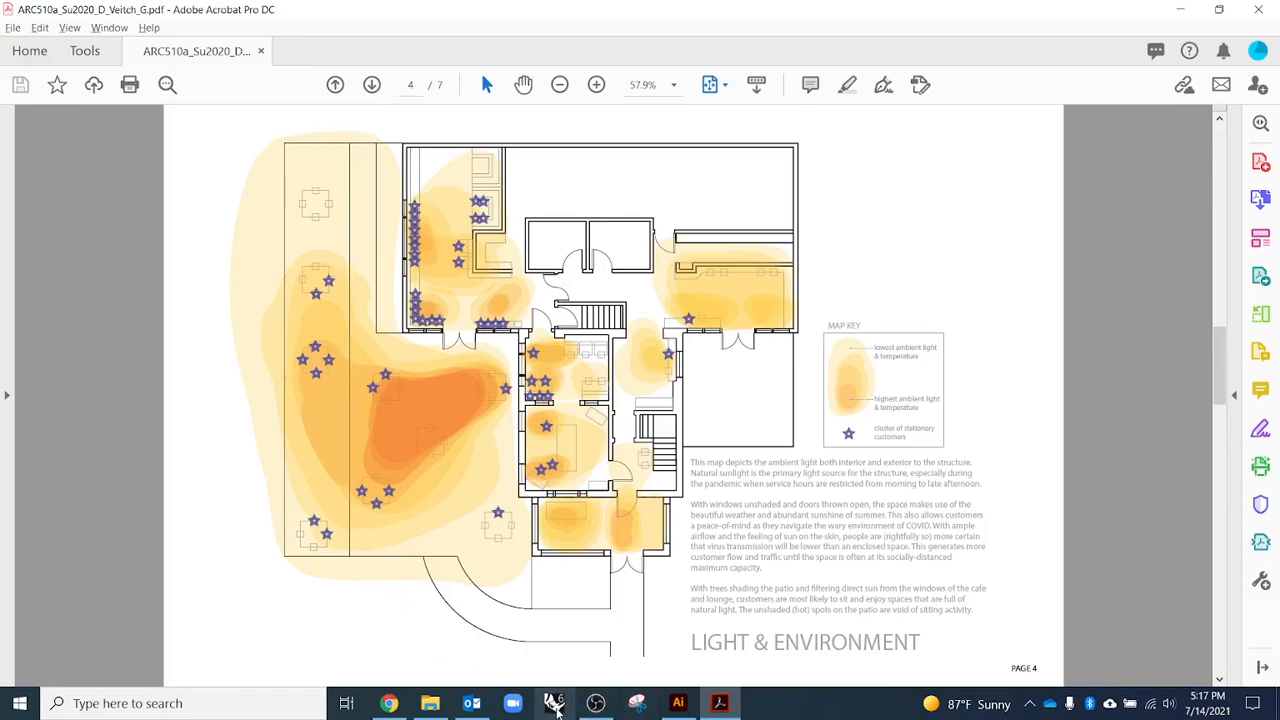
pyautogui.click(678, 703)
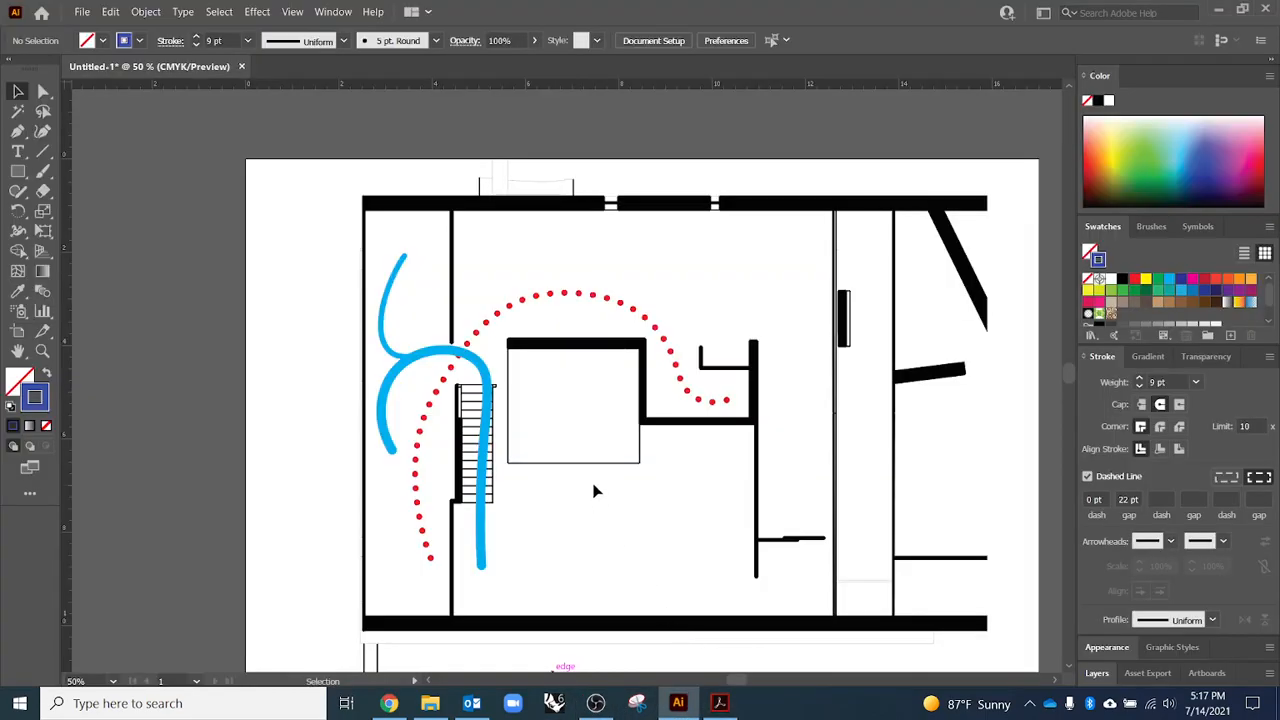
# - Delete both blue pathways and the red dotted pathway from the floor plan
pyautogui.click(478, 369)
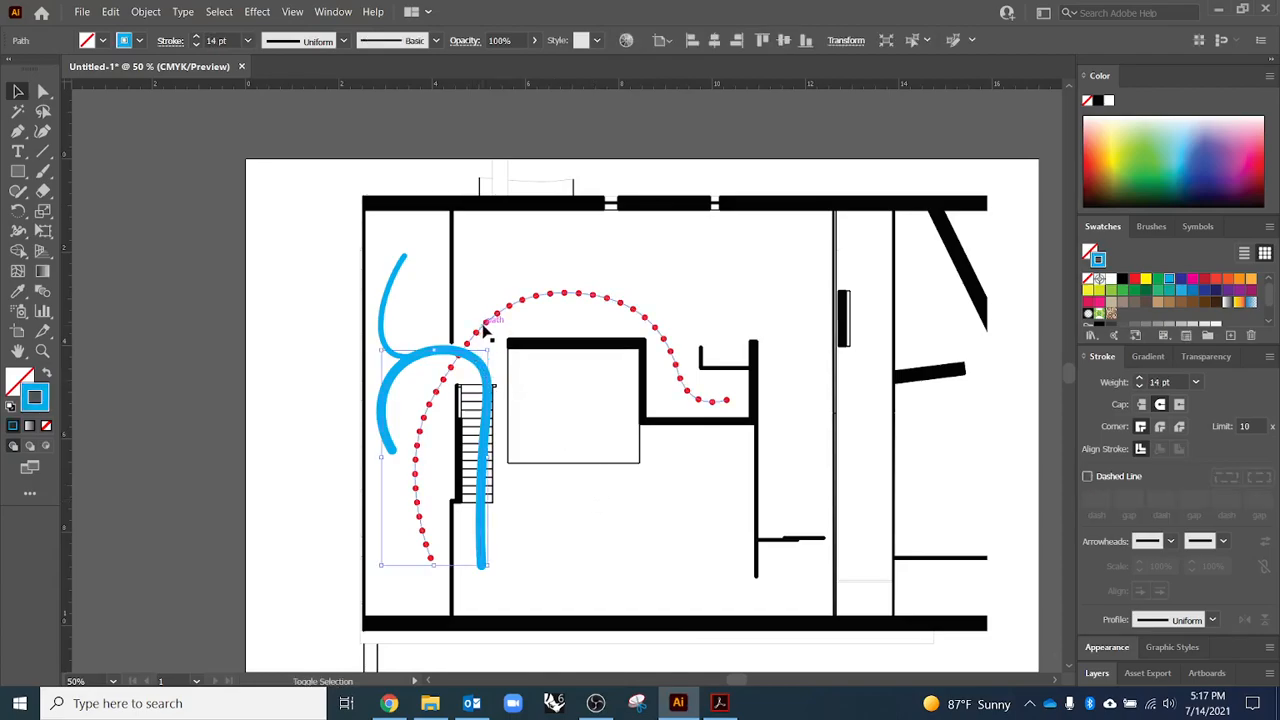
pyautogui.press('Delete')
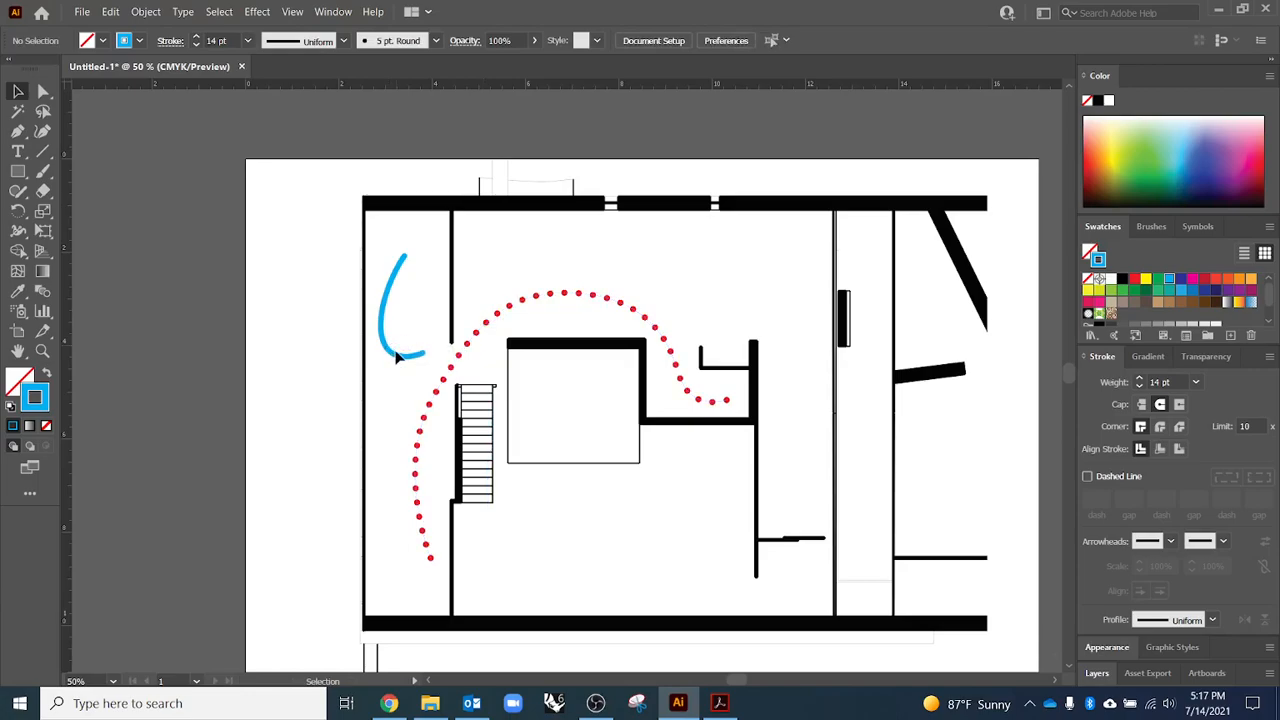
pyautogui.click(408, 355)
pyautogui.press('Delete')
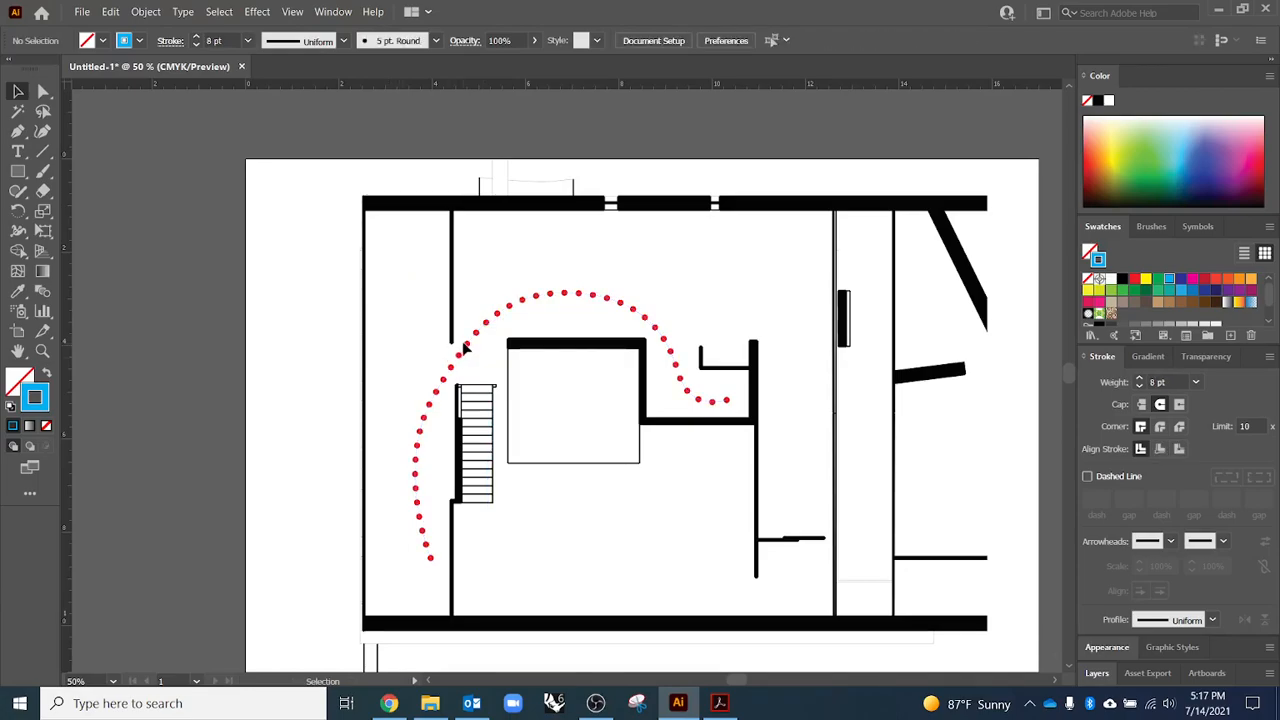
pyautogui.click(470, 346)
pyautogui.press('Delete')
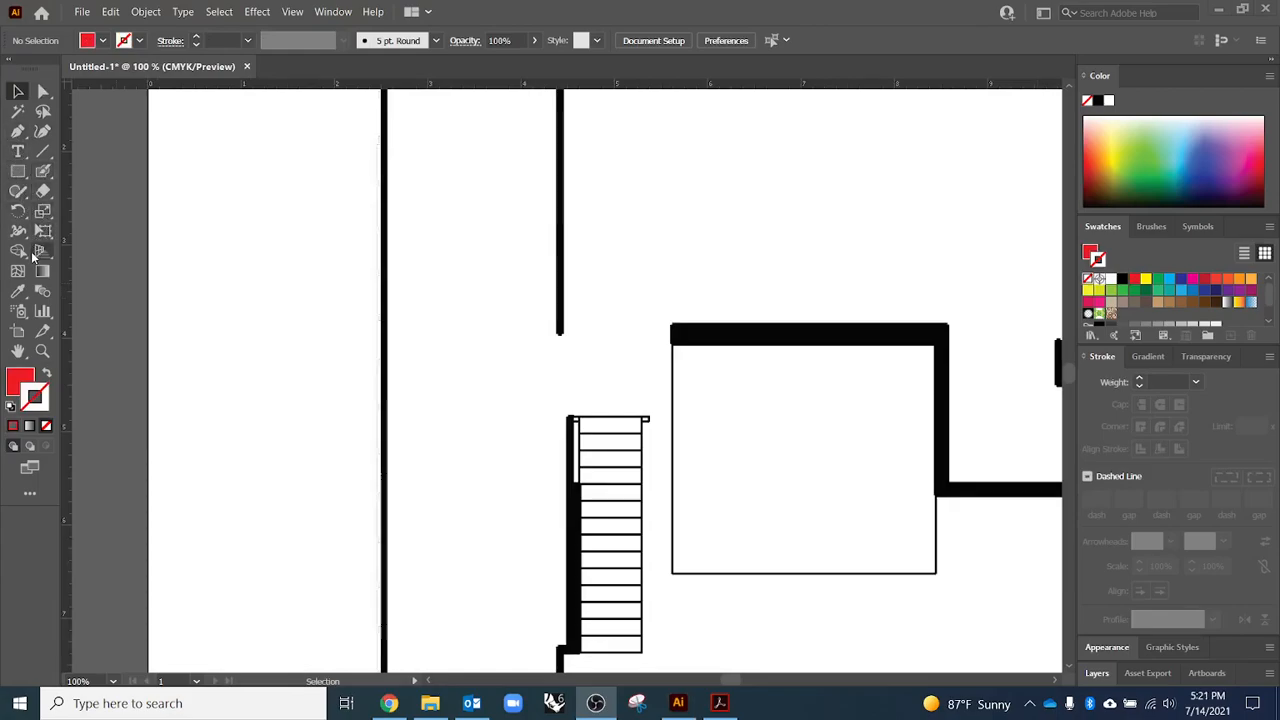
# - Paint a closed, curving outline with the Paintbrush and a red stroke, from the narrow room around the wall end to above the central block
pyautogui.click(49, 173)
pyautogui.click(56, 178)
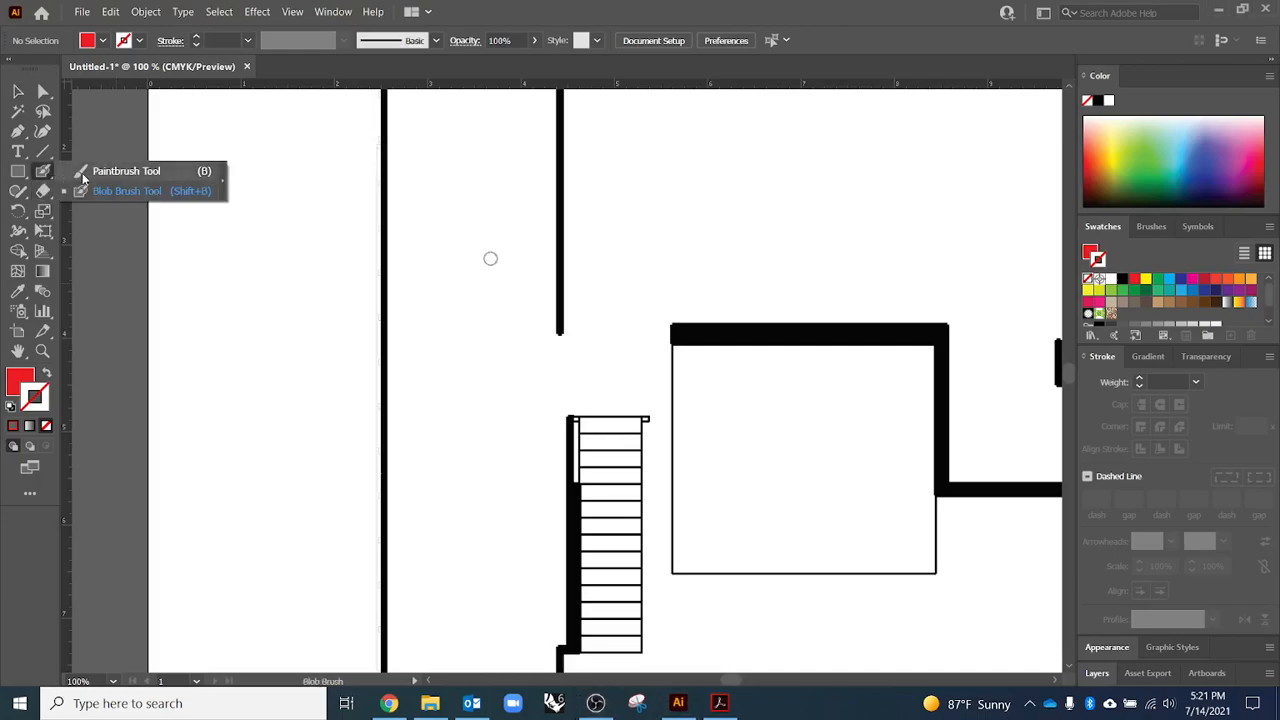
pyautogui.click(110, 171)
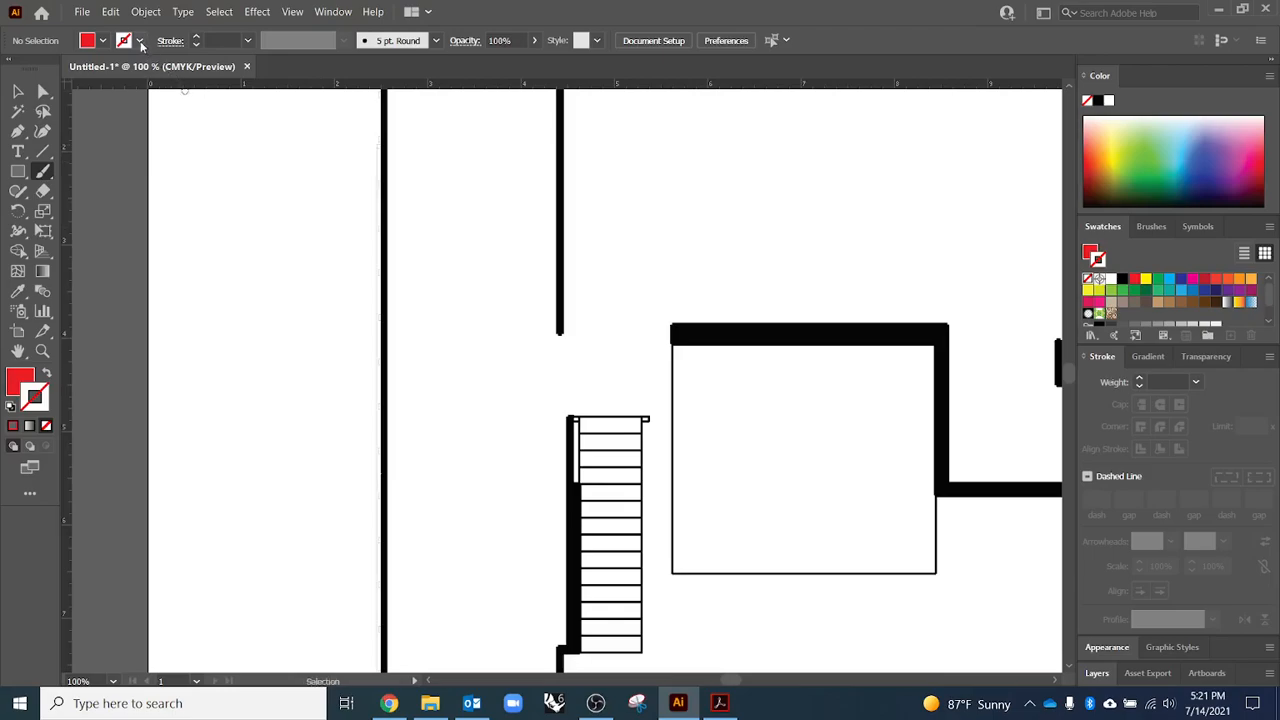
pyautogui.click(46, 373)
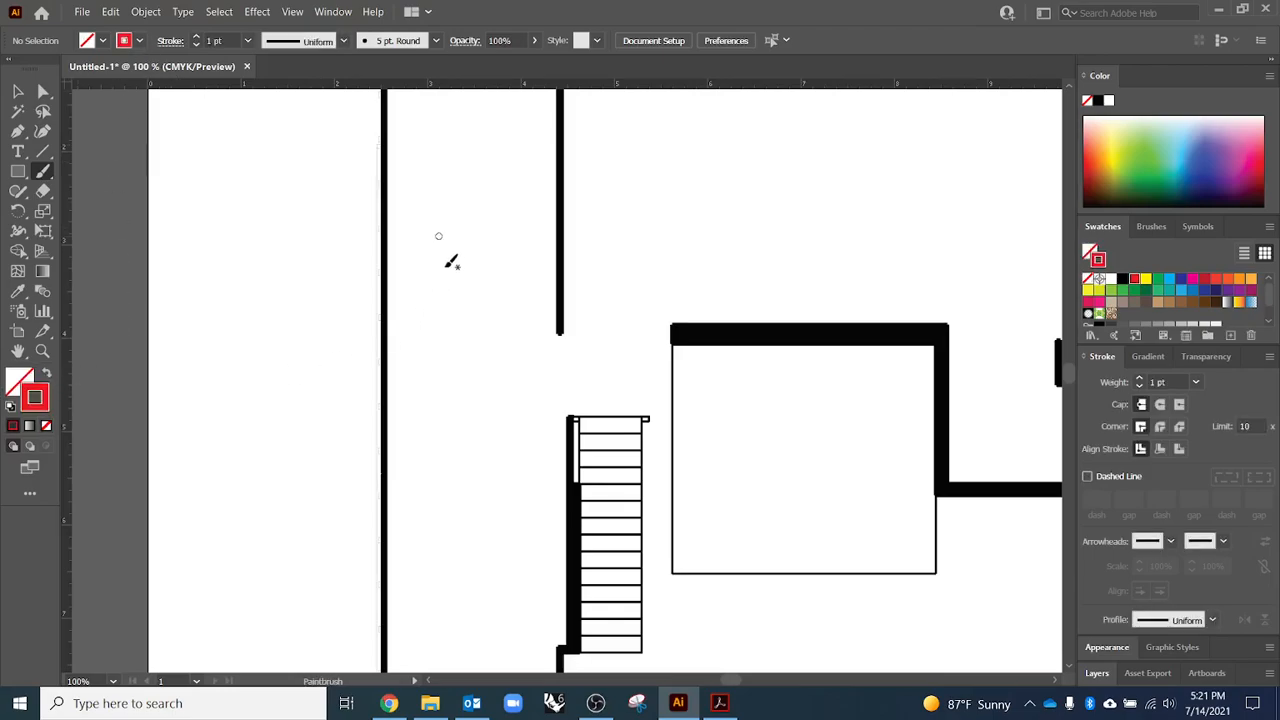
pyautogui.moveTo(449, 250)
pyautogui.mouseDown()
pyautogui.moveTo(498, 344)
pyautogui.moveTo(557, 375)
pyautogui.moveTo(651, 244)
pyautogui.moveTo(749, 215)
pyautogui.moveTo(887, 272)
pyautogui.moveTo(929, 263)
pyautogui.moveTo(946, 221)
pyautogui.moveTo(926, 175)
pyautogui.moveTo(840, 147)
pyautogui.moveTo(745, 147)
pyautogui.moveTo(671, 177)
pyautogui.moveTo(553, 350)
pyautogui.moveTo(486, 249)
pyautogui.moveTo(456, 244)
pyautogui.mouseUp()
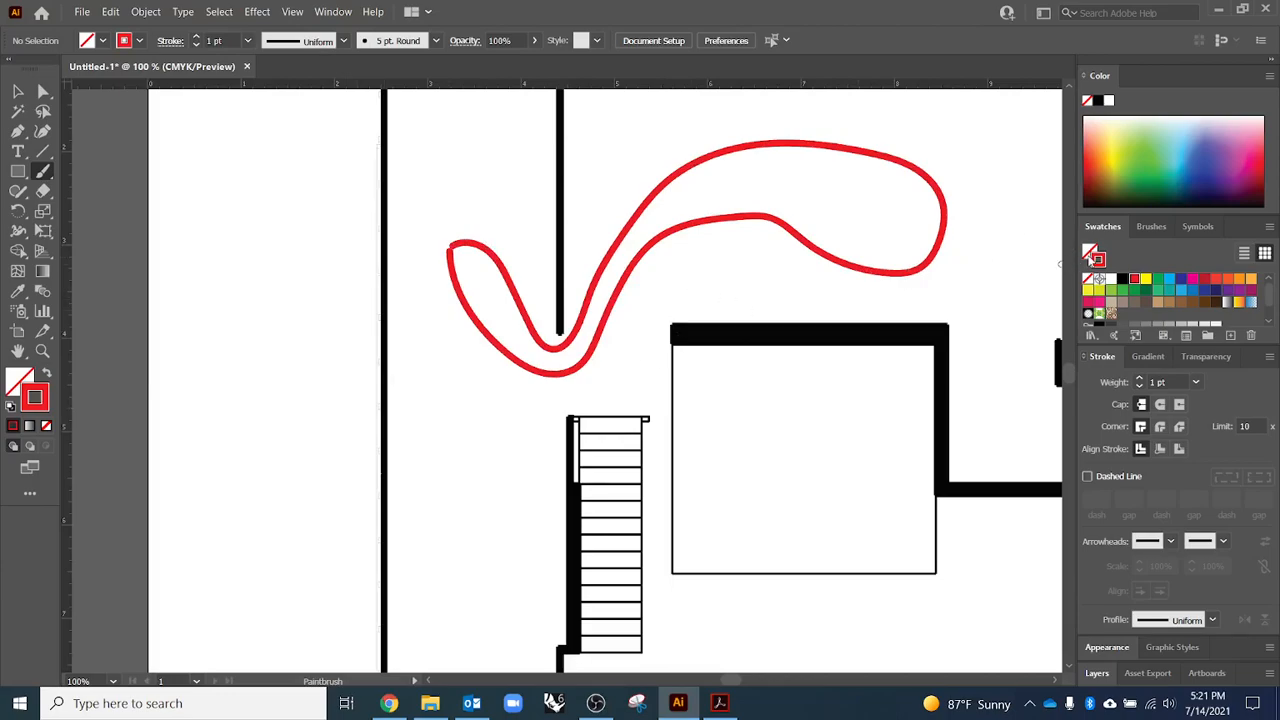
# - Swap fill and stroke on the painted outline to make it a solid red shape without a stroke
pyautogui.click(1090, 254)
pyautogui.click(46, 374)
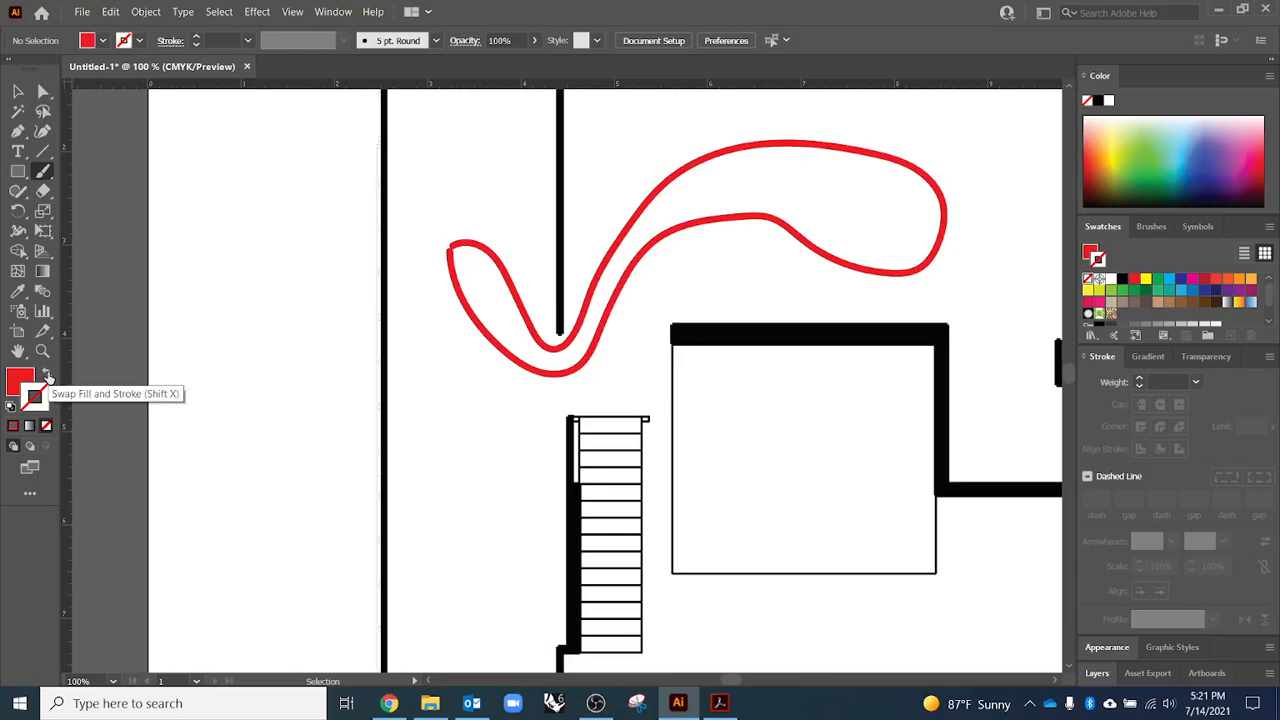
pyautogui.press('v')
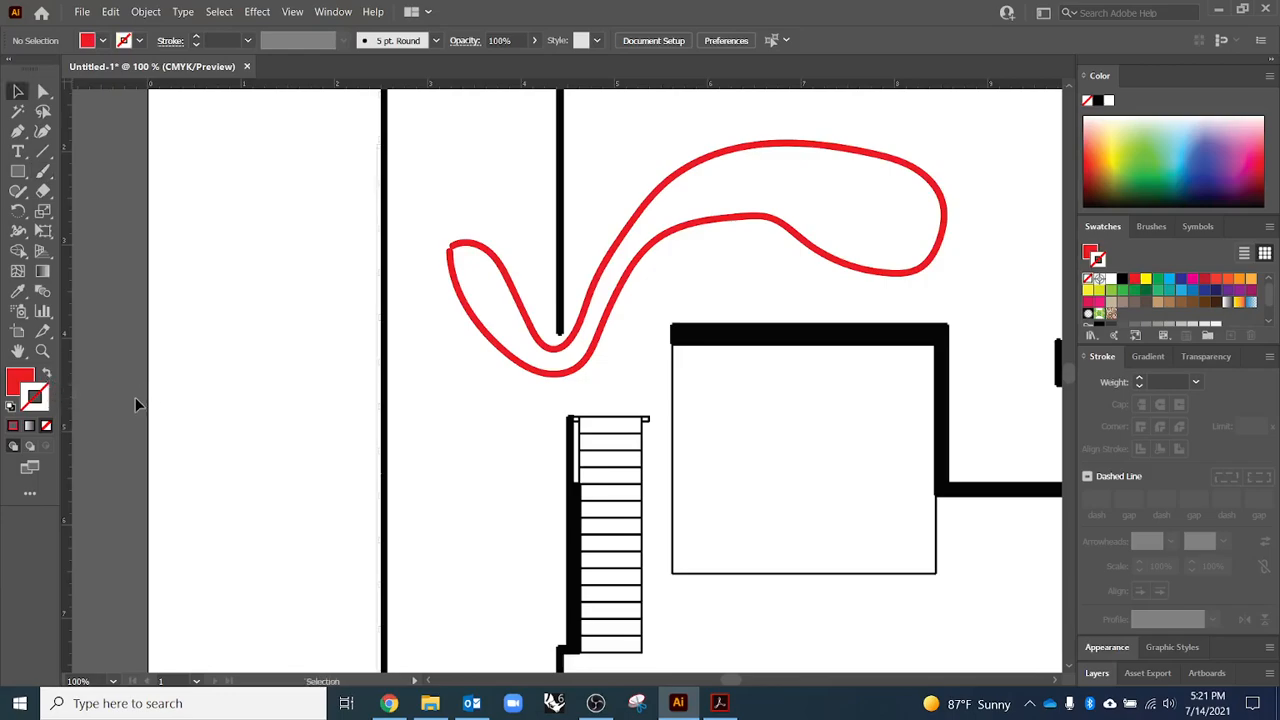
pyautogui.click(471, 314)
pyautogui.click(48, 374)
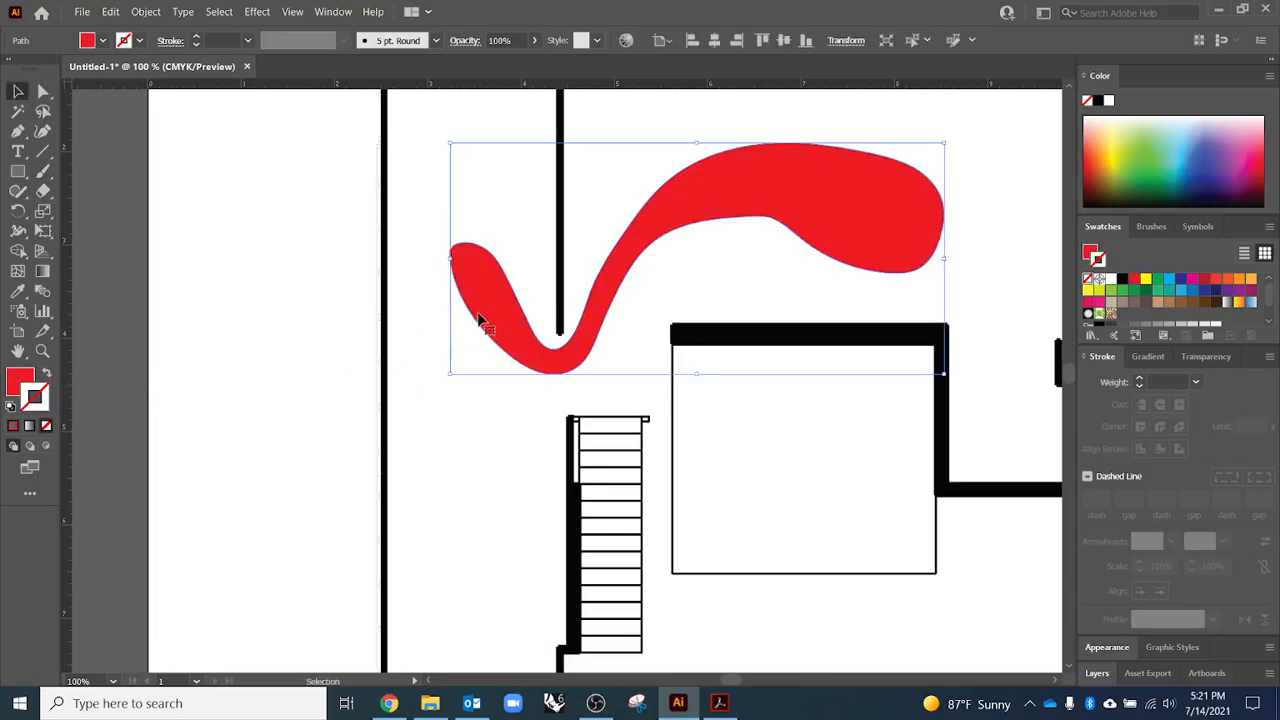
# - Delete the solid red shape from the floor plan
pyautogui.click(491, 406)
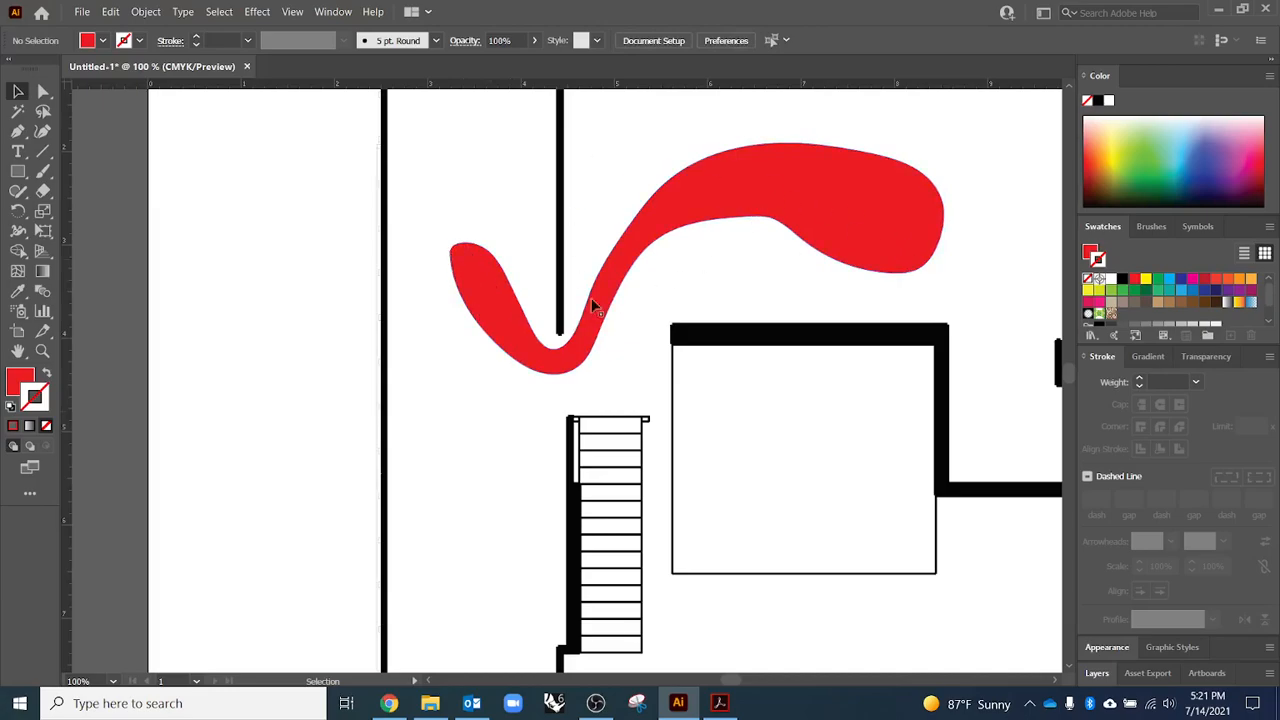
pyautogui.click(638, 265)
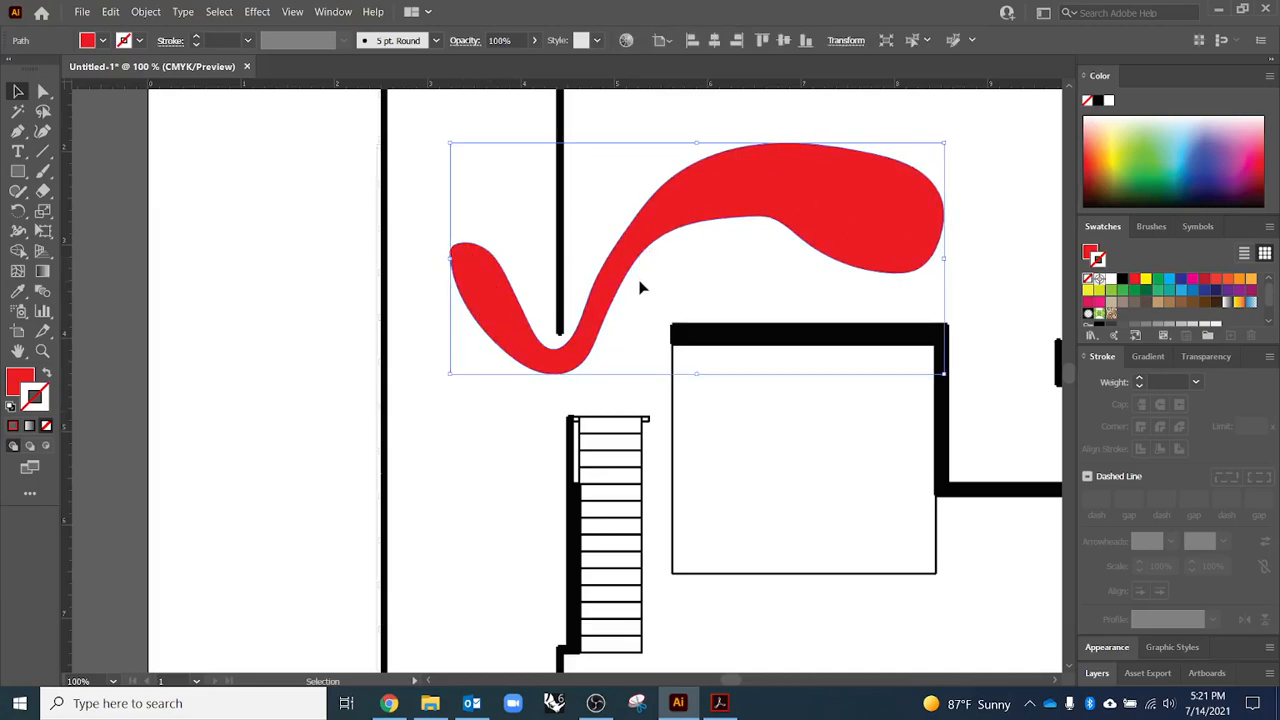
pyautogui.press('Delete')
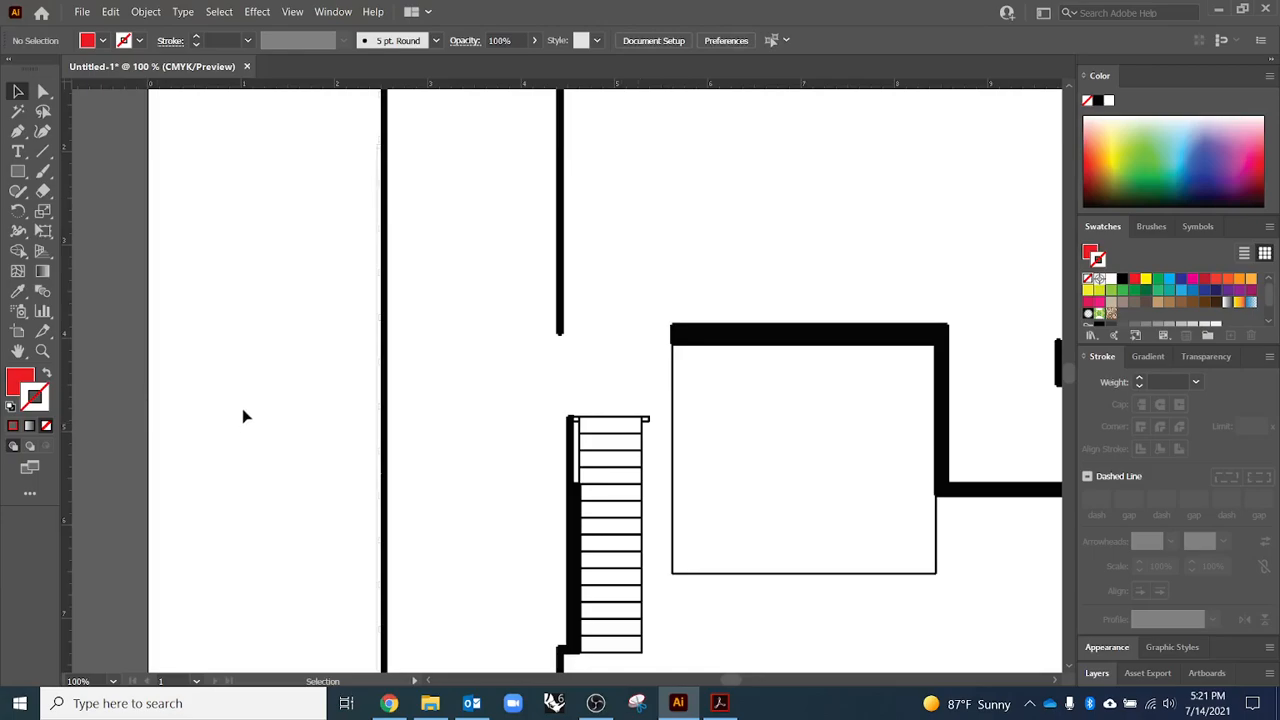
# - Paint a solid red oval with an enlarged Blob Brush in the narrow room above and left of the stairs
pyautogui.click(43, 171)
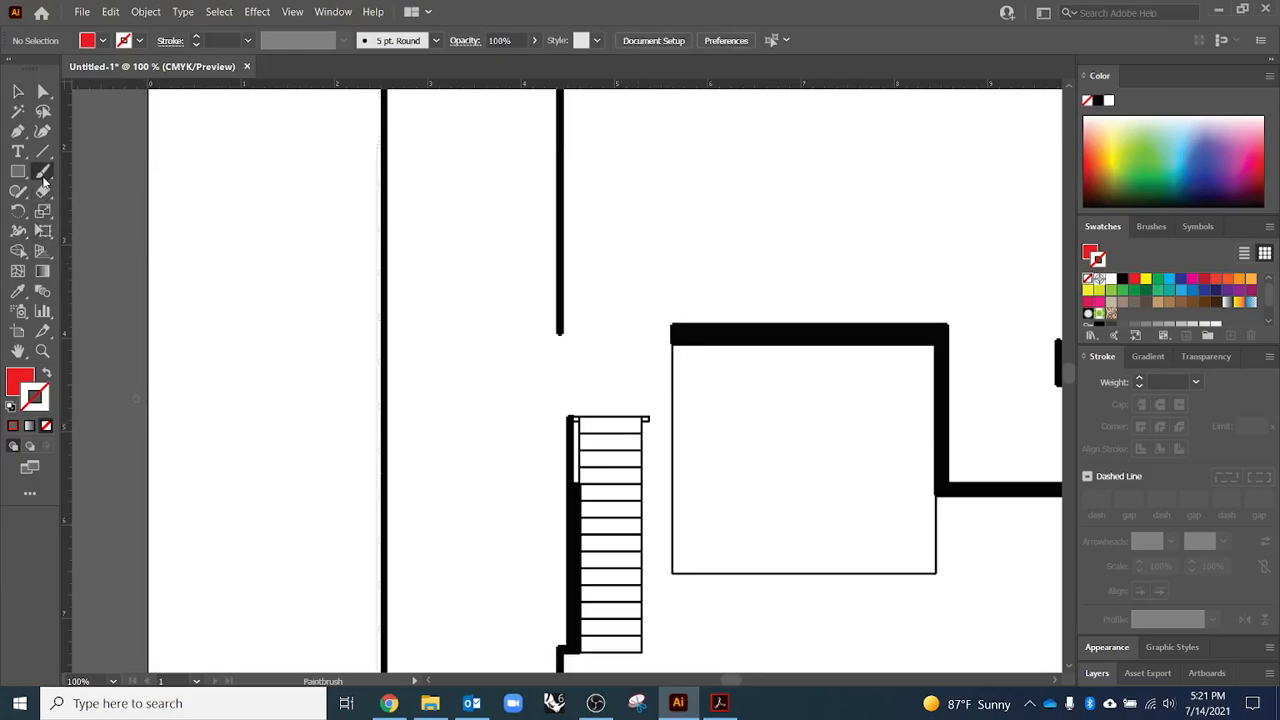
pyautogui.click(80, 192)
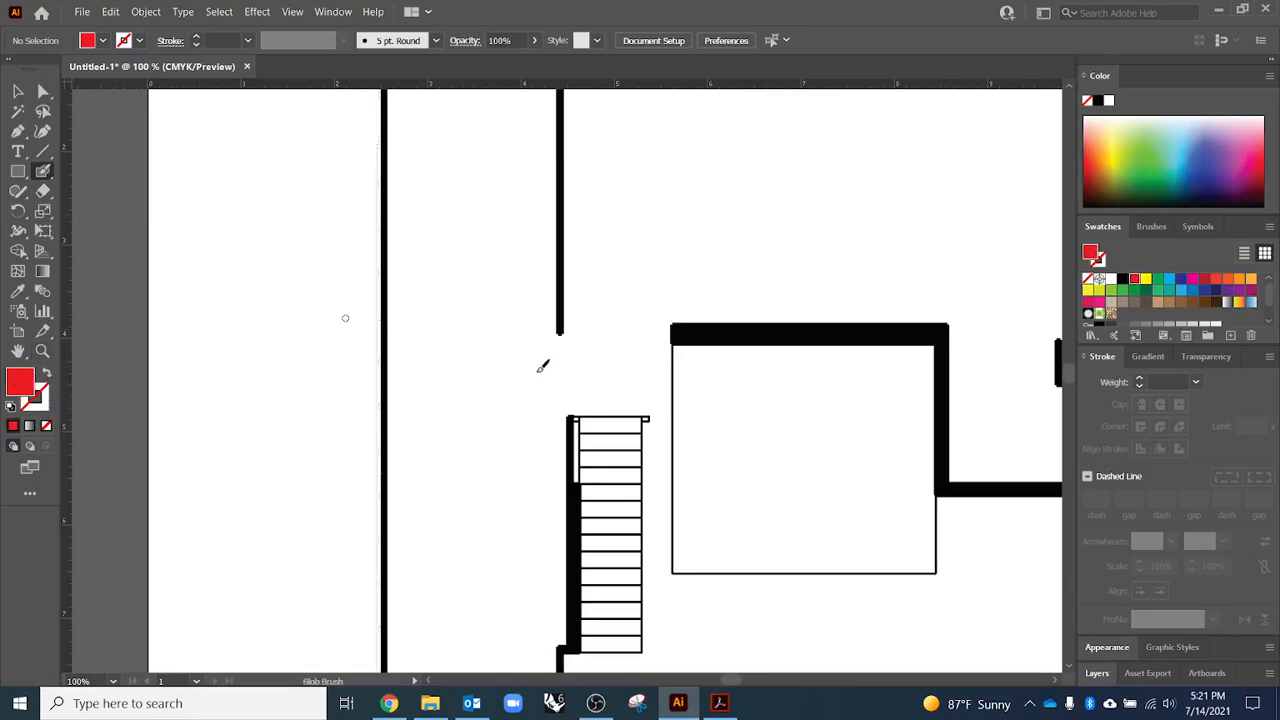
pyautogui.press(']')
pyautogui.press(']')
pyautogui.press(']')
pyautogui.press(']')
pyautogui.press(']')
pyautogui.press(']')
pyautogui.press('[')
pyautogui.press('[')
pyautogui.press('[')
pyautogui.press('[')
pyautogui.press(']')
pyautogui.press(']')
pyautogui.scroll(-1, 537, 370)
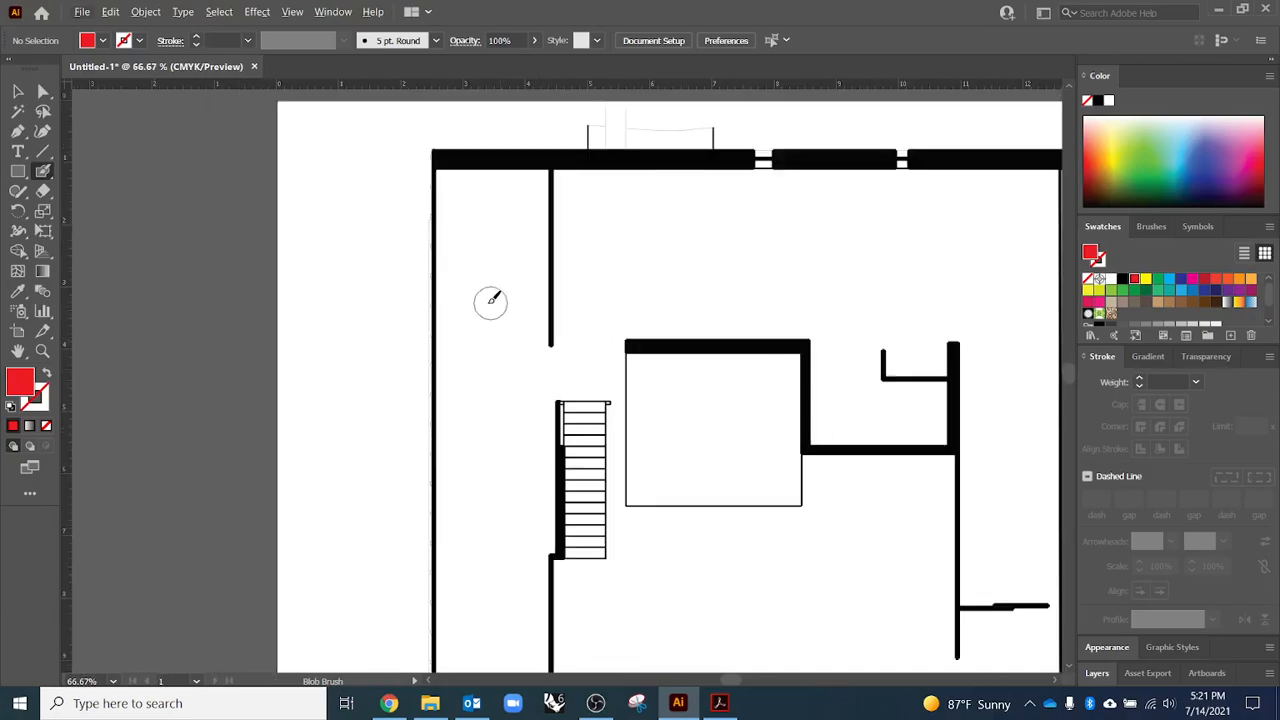
pyautogui.moveTo(484, 270)
pyautogui.mouseDown()
pyautogui.moveTo(503, 314)
pyautogui.moveTo(507, 272)
pyautogui.moveTo(491, 262)
pyautogui.moveTo(489, 326)
pyautogui.moveTo(483, 285)
pyautogui.moveTo(478, 330)
pyautogui.moveTo(475, 277)
pyautogui.moveTo(470, 318)
pyautogui.moveTo(482, 352)
pyautogui.moveTo(512, 333)
pyautogui.moveTo(519, 293)
pyautogui.mouseUp()
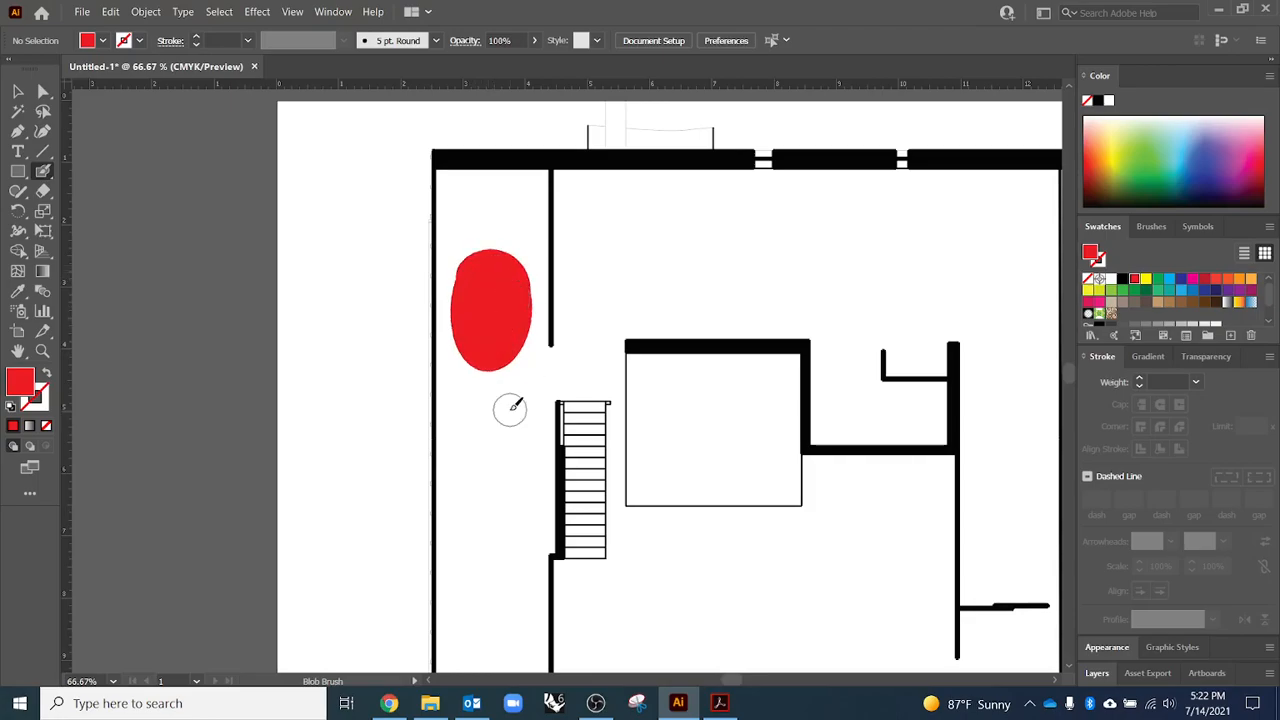
# - Smooth the dent in the red oval's upper-left edge by moving its anchor points with Direct Selection
pyautogui.press('v')
pyautogui.hotkey('ctrl', 'a')
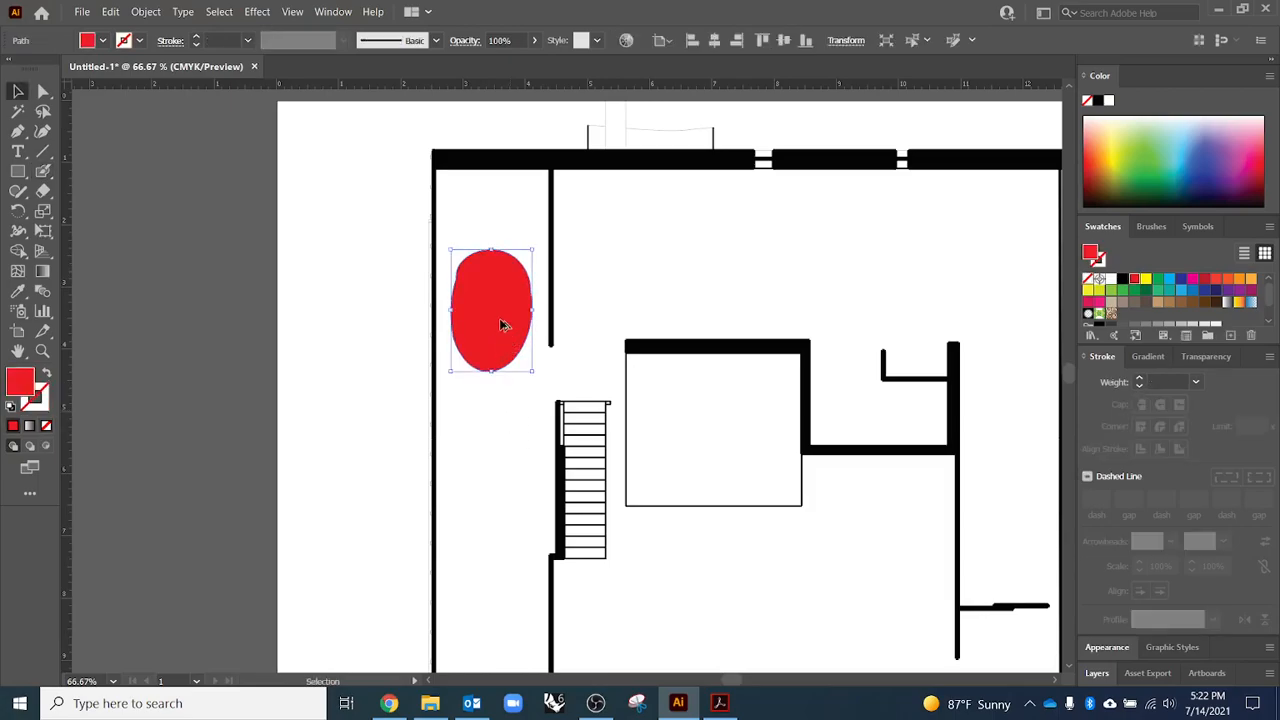
pyautogui.scroll(2, 502, 325)
pyautogui.moveTo(499, 317); pyautogui.dragTo(477, 493)
pyautogui.click(529, 517)
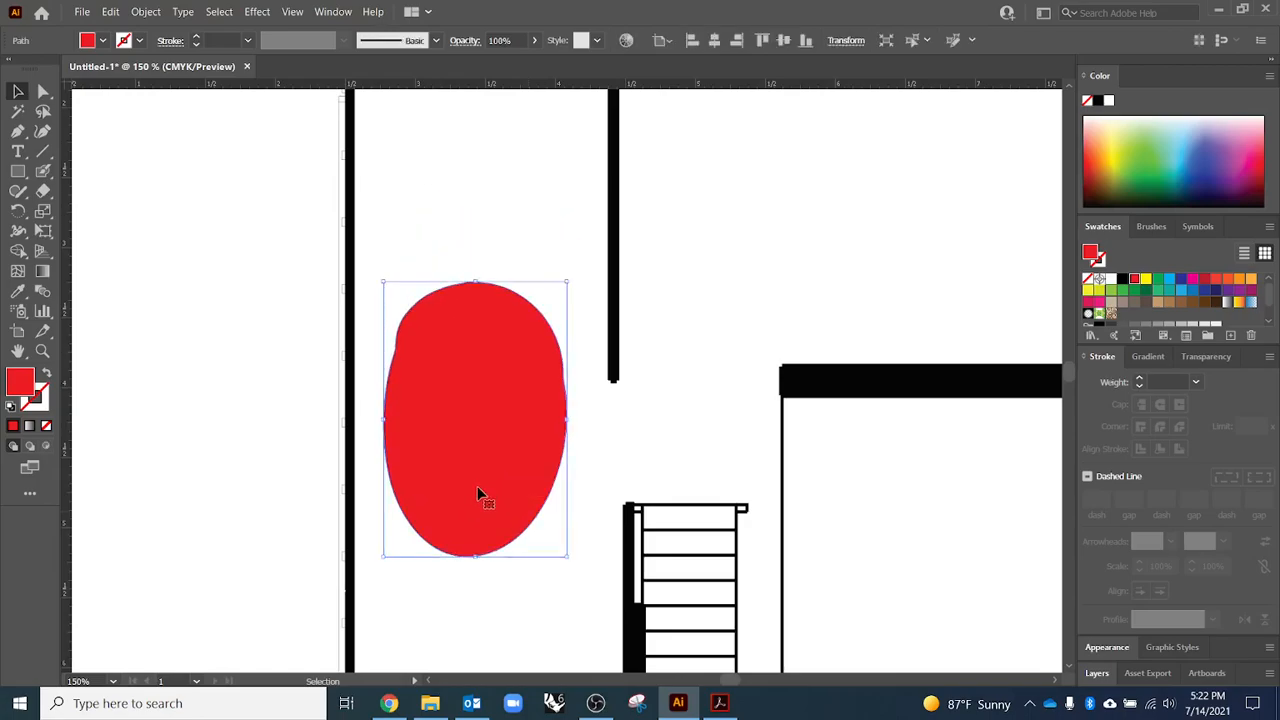
pyautogui.click(43, 91)
pyautogui.click(423, 363)
pyautogui.moveTo(395, 348); pyautogui.dragTo(412, 310)
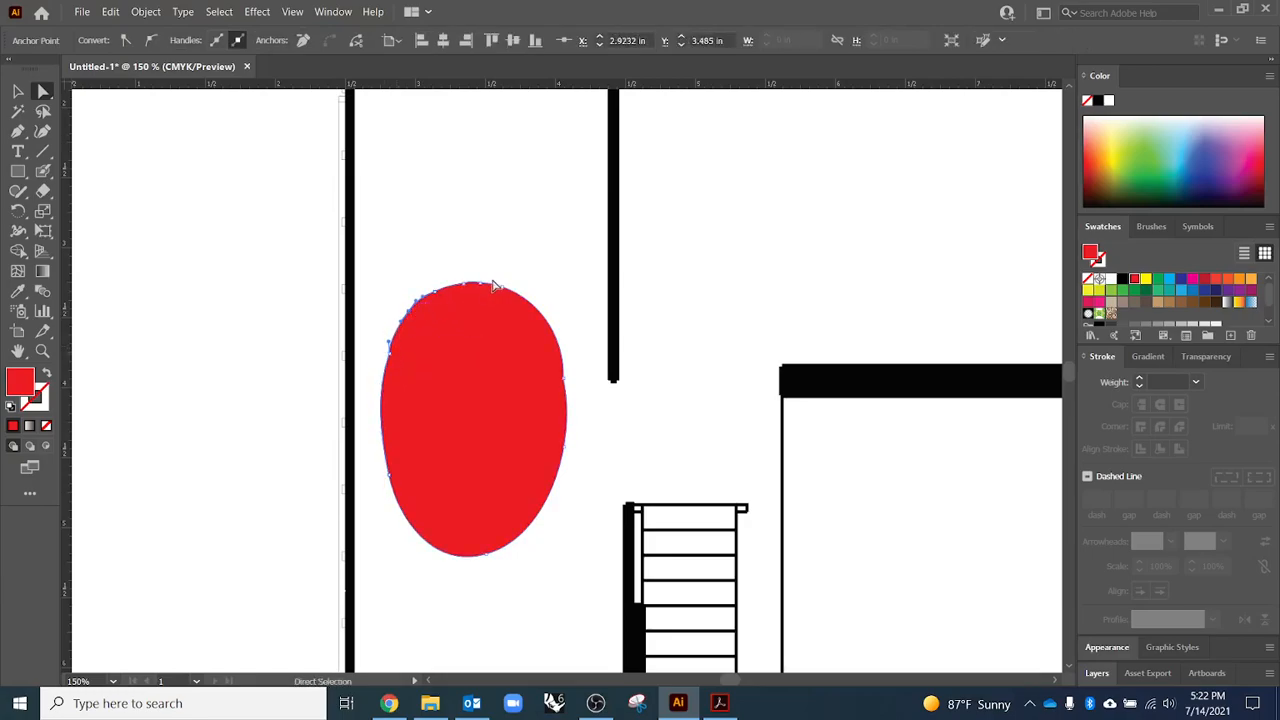
# - Move the red oval into the large lower room, beside the interior wall below the central block
pyautogui.press('v')
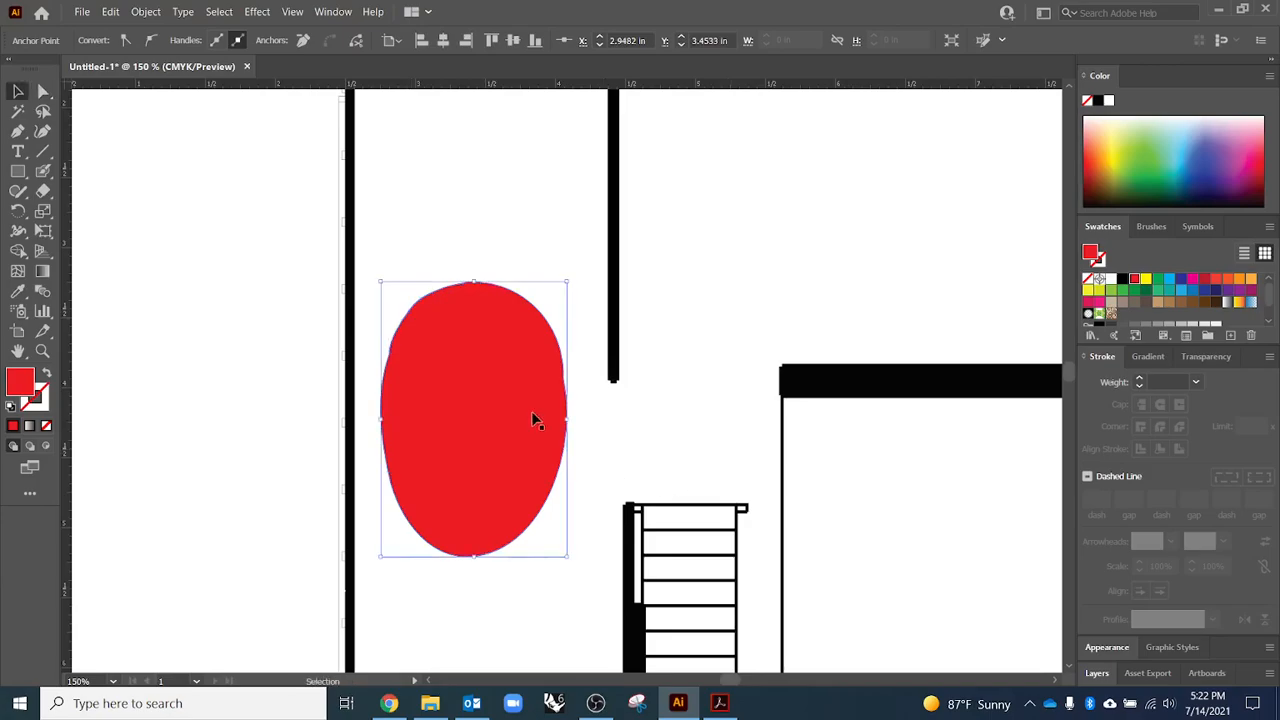
pyautogui.scroll(-3, 491, 373)
pyautogui.moveTo(503, 408); pyautogui.dragTo(787, 560)
pyautogui.scroll(1, 738, 595)
pyautogui.scroll(3, 735, 560)
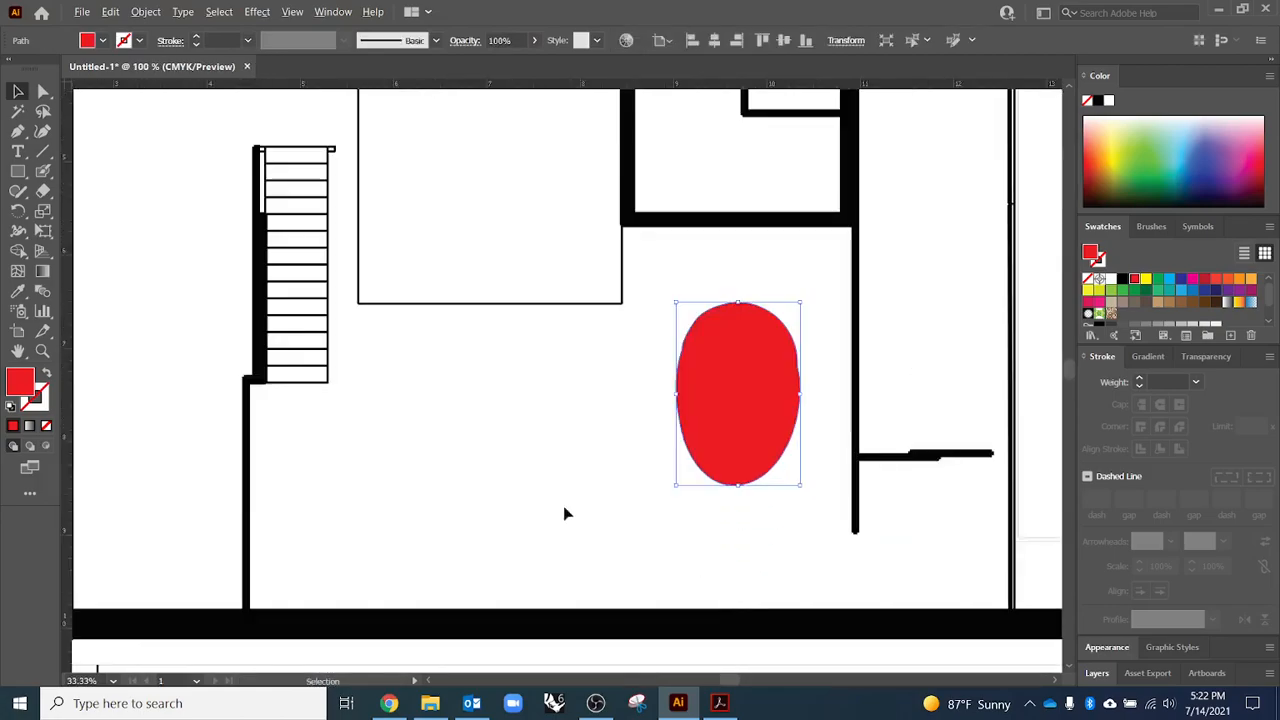
pyautogui.click(480, 467)
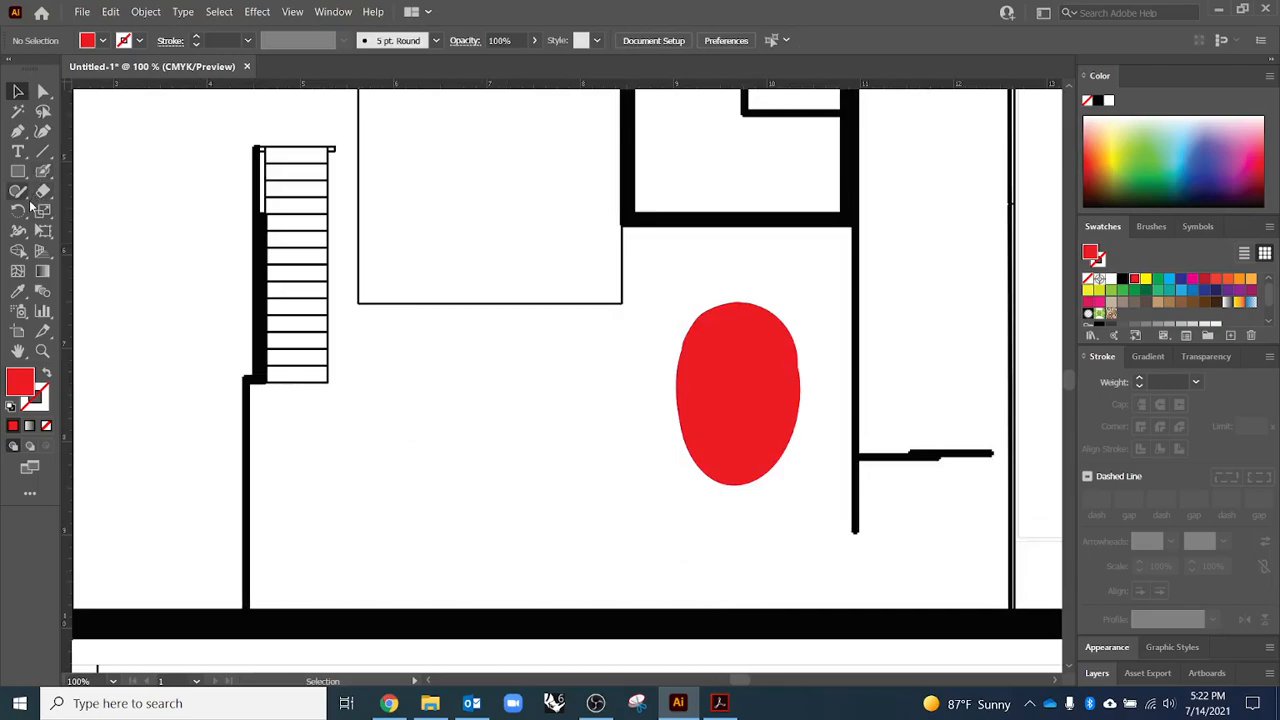
# - Expand the red oval into a large rounded area with overlapping strokes of an enlarged Blob Brush, and select the merged shape
pyautogui.click(43, 171)
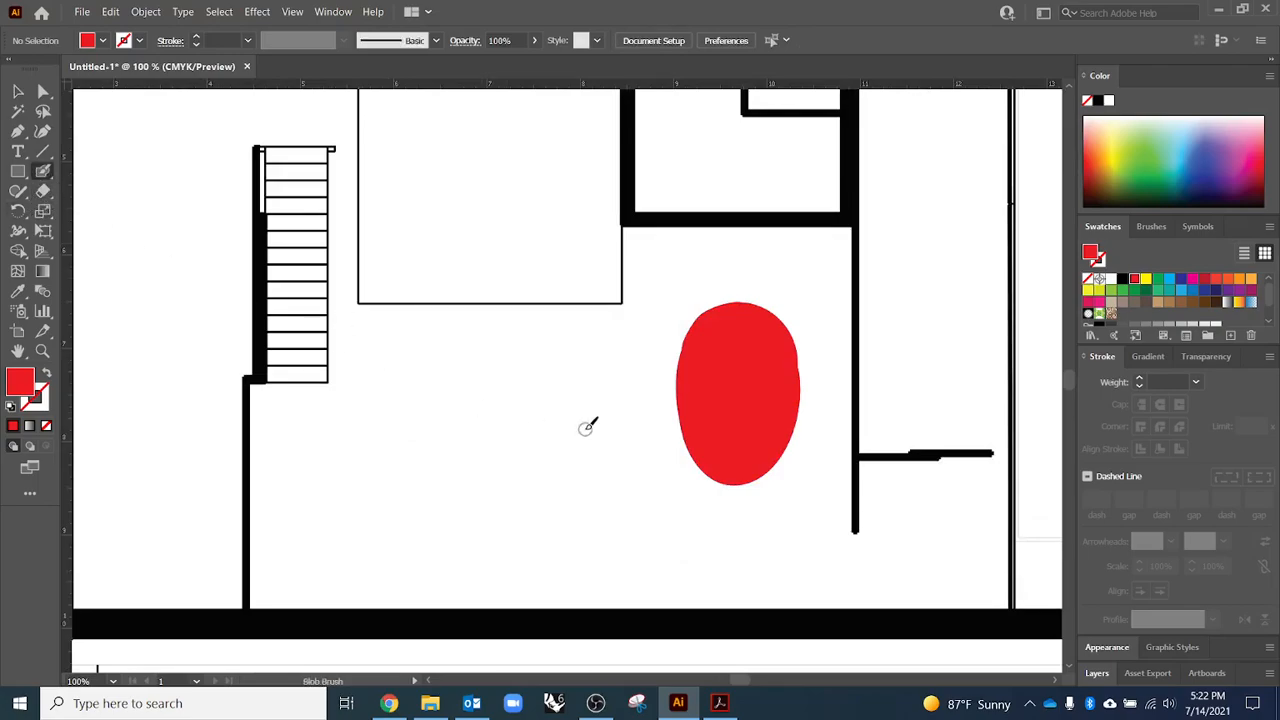
pyautogui.press(']')
pyautogui.press(']')
pyautogui.press(']')
pyautogui.press(']')
pyautogui.moveTo(632, 405)
pyautogui.mouseDown()
pyautogui.moveTo(679, 315)
pyautogui.moveTo(717, 295)
pyautogui.moveTo(770, 299)
pyautogui.moveTo(799, 326)
pyautogui.moveTo(798, 406)
pyautogui.moveTo(785, 451)
pyautogui.moveTo(741, 474)
pyautogui.moveTo(710, 466)
pyautogui.moveTo(640, 379)
pyautogui.moveTo(602, 378)
pyautogui.moveTo(582, 397)
pyautogui.moveTo(613, 443)
pyautogui.moveTo(716, 475)
pyautogui.moveTo(716, 426)
pyautogui.mouseUp()
pyautogui.moveTo(607, 401)
pyautogui.mouseDown()
pyautogui.moveTo(594, 366)
pyautogui.moveTo(633, 342)
pyautogui.mouseUp()
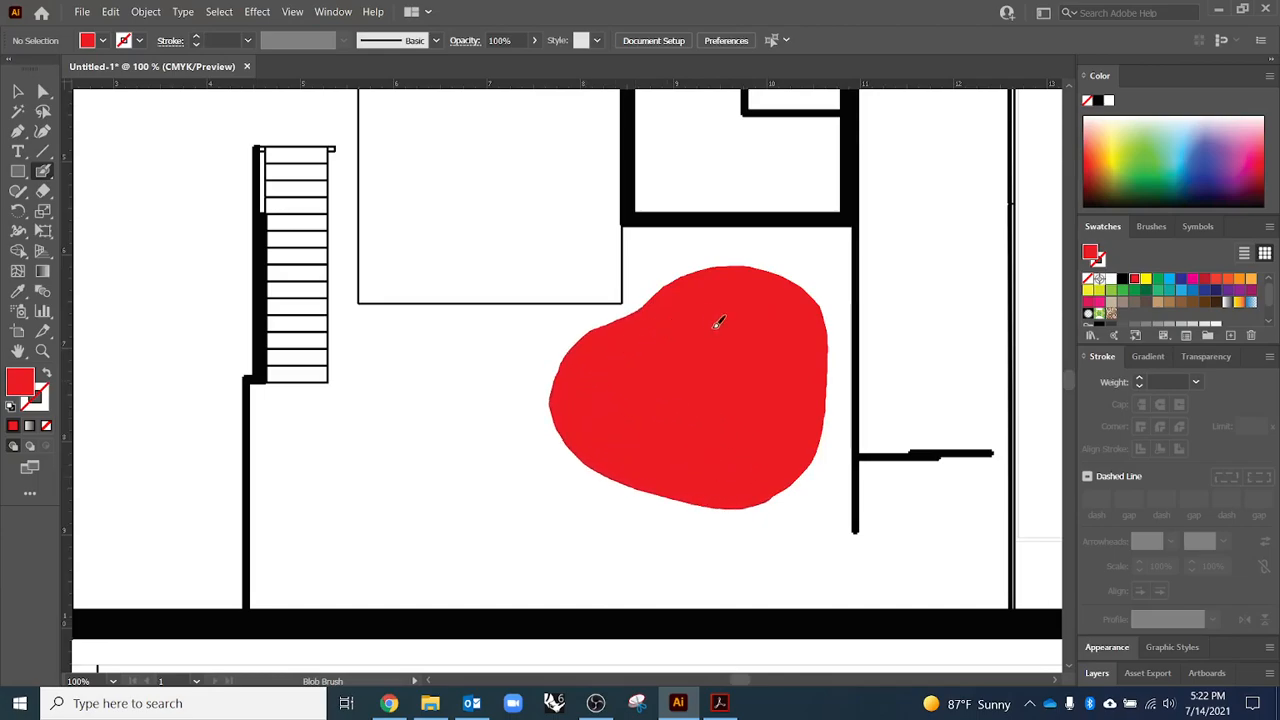
pyautogui.moveTo(779, 382)
pyautogui.mouseDown()
pyautogui.moveTo(811, 438)
pyautogui.moveTo(812, 492)
pyautogui.moveTo(770, 518)
pyautogui.moveTo(677, 497)
pyautogui.moveTo(622, 455)
pyautogui.mouseUp()
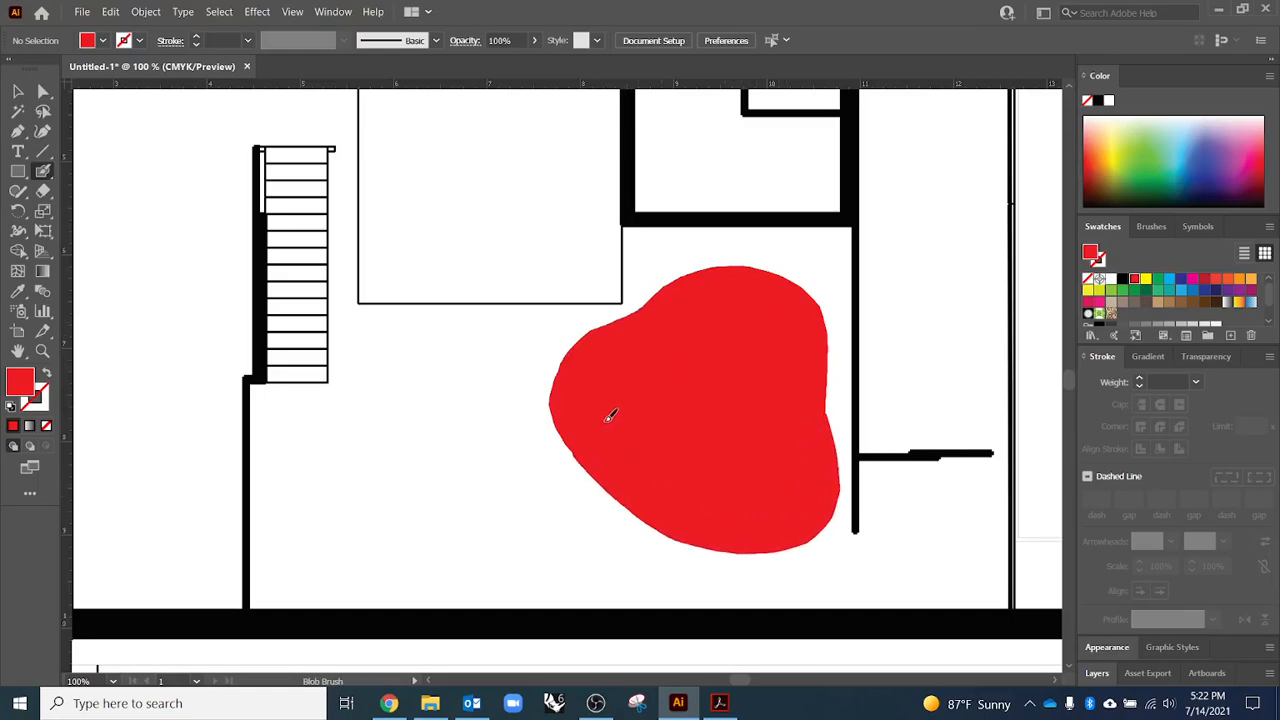
pyautogui.moveTo(787, 352)
pyautogui.mouseDown()
pyautogui.moveTo(820, 449)
pyautogui.moveTo(798, 501)
pyautogui.moveTo(819, 422)
pyautogui.moveTo(812, 362)
pyautogui.mouseUp()
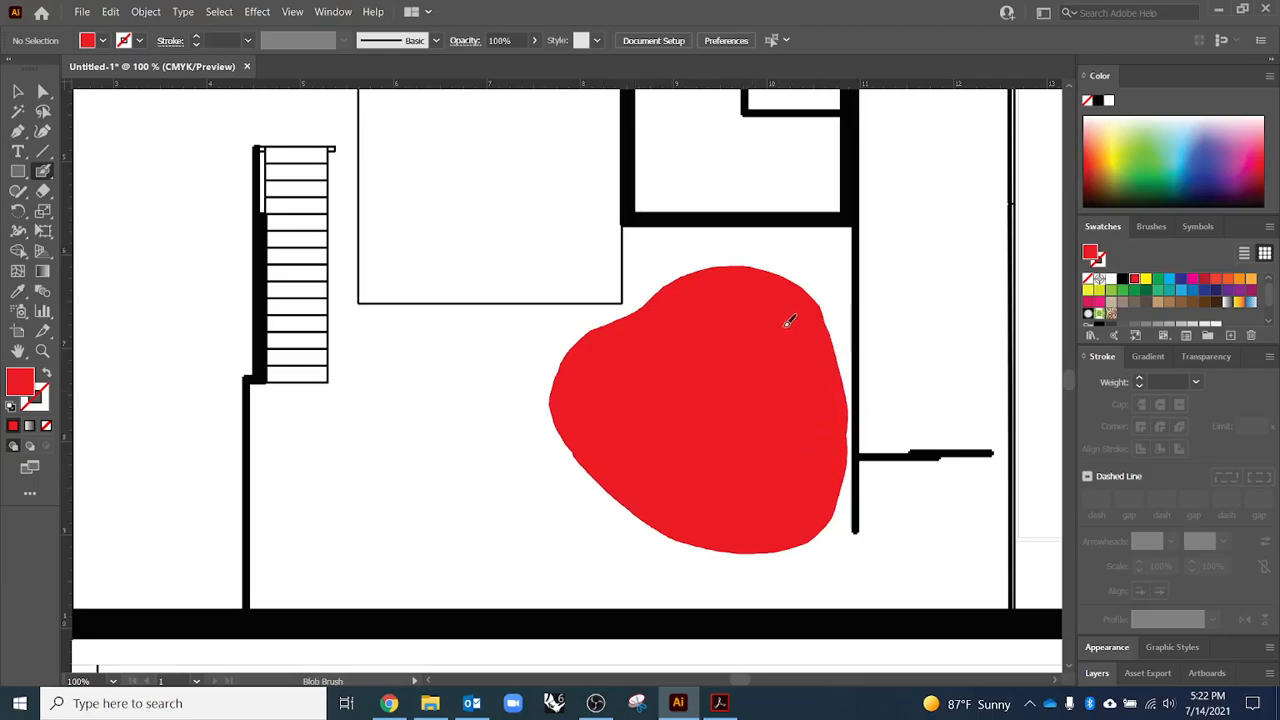
pyautogui.press('v')
pyautogui.click(583, 443)
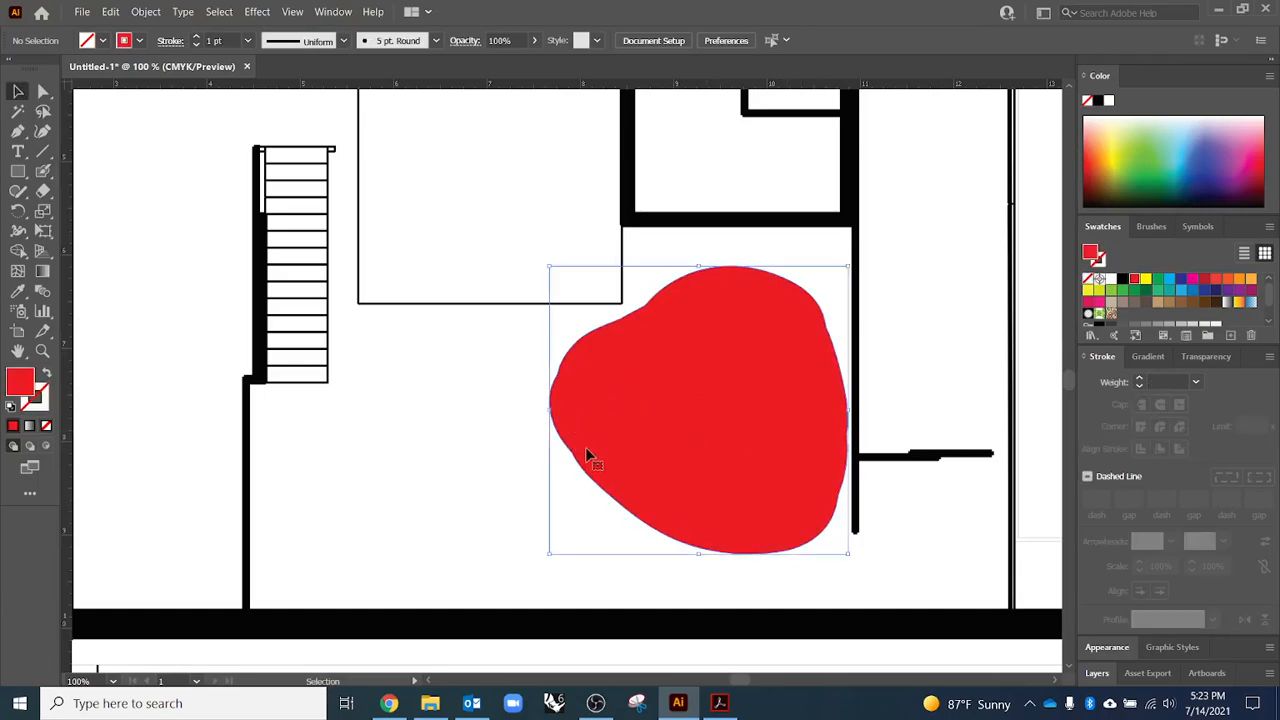
# - Reposition the large red shape beside the interior wall, and paint a smaller red Blob Brush area in the open floor between it and the stairs
pyautogui.moveTo(623, 410); pyautogui.dragTo(524, 483)
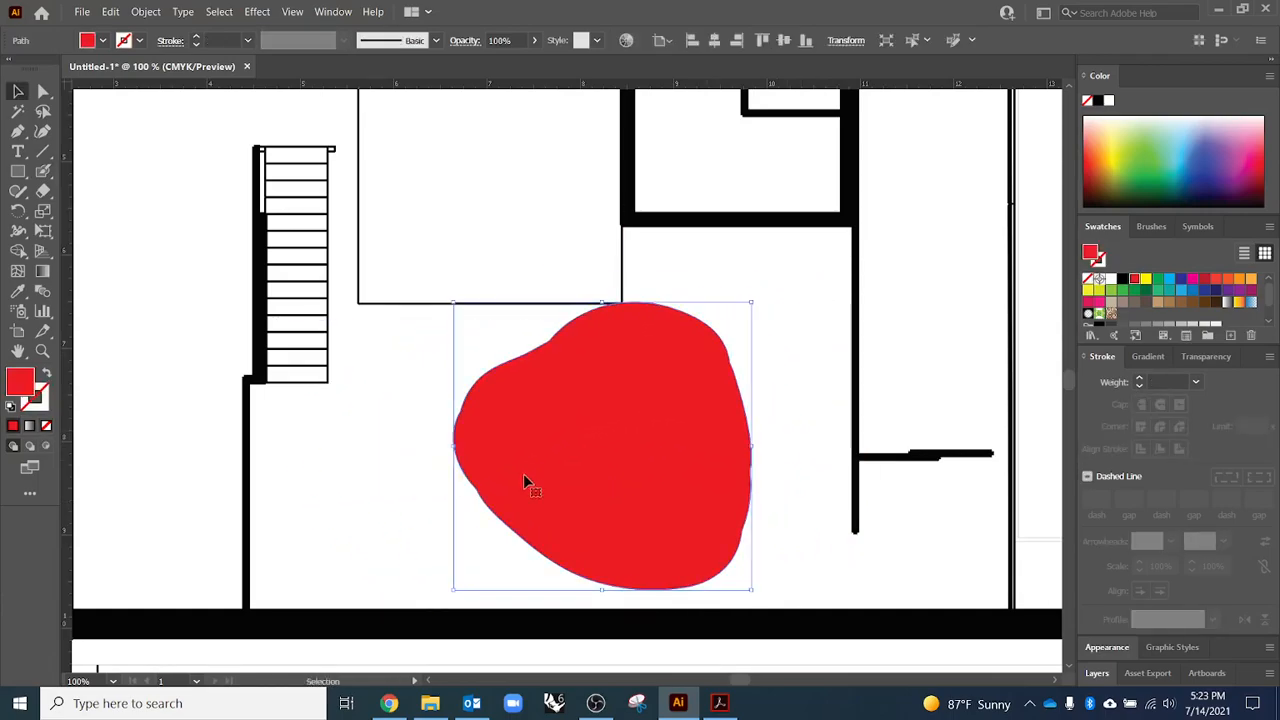
pyautogui.moveTo(640, 475); pyautogui.dragTo(737, 468)
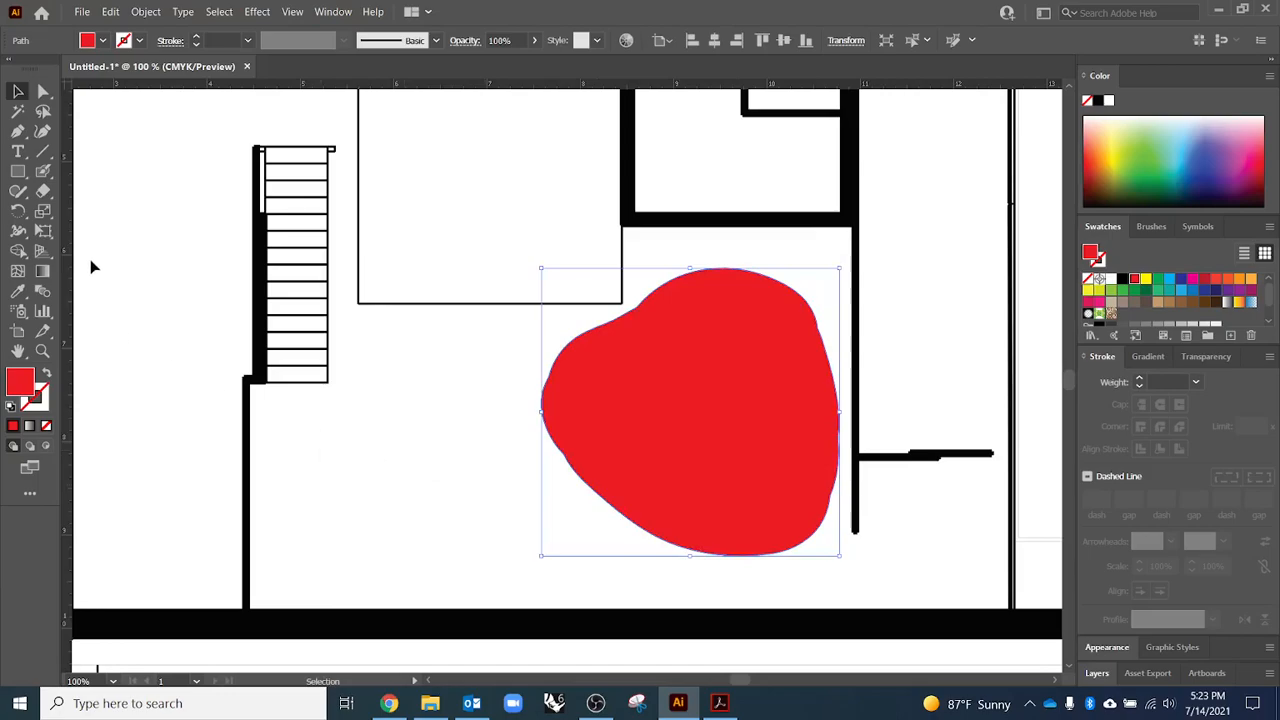
pyautogui.click(43, 170)
pyautogui.moveTo(381, 414)
pyautogui.mouseDown()
pyautogui.moveTo(443, 495)
pyautogui.moveTo(449, 423)
pyautogui.moveTo(463, 466)
pyautogui.moveTo(420, 400)
pyautogui.moveTo(510, 462)
pyautogui.mouseUp()
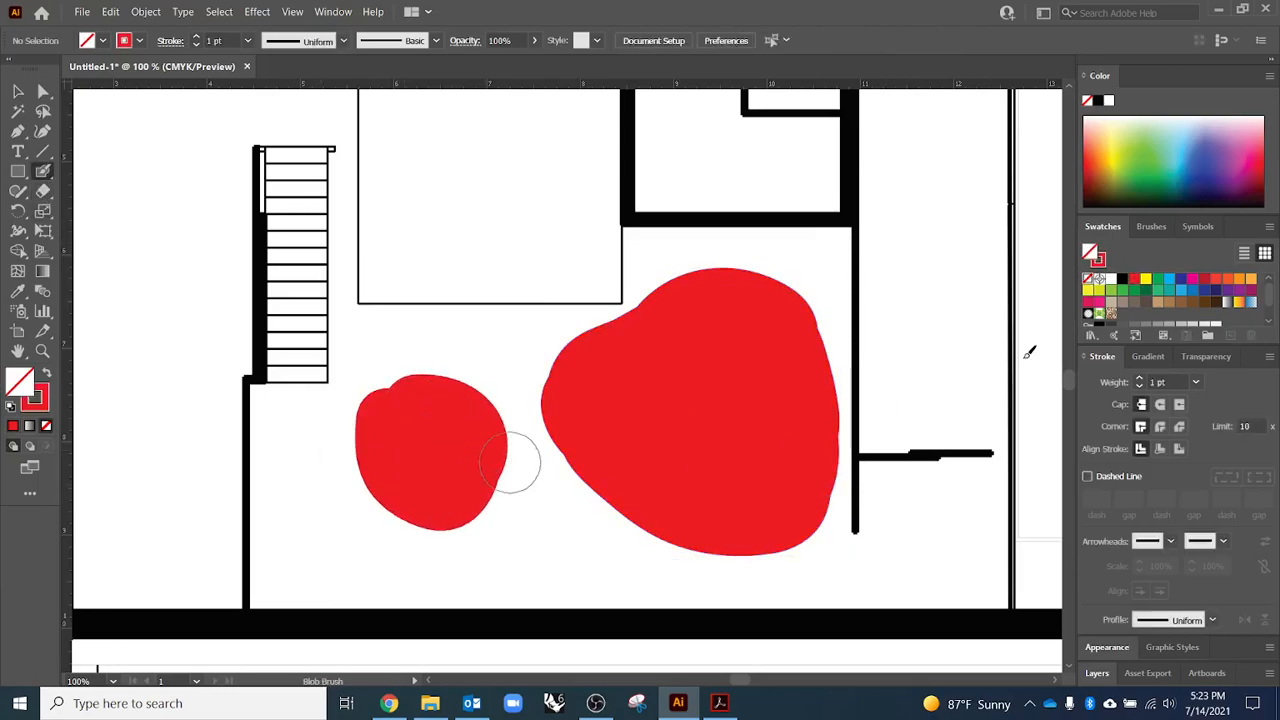
pyautogui.click(1168, 280)
pyautogui.moveTo(543, 560)
pyautogui.mouseDown()
pyautogui.moveTo(494, 529)
pyautogui.moveTo(510, 492)
pyautogui.mouseUp()
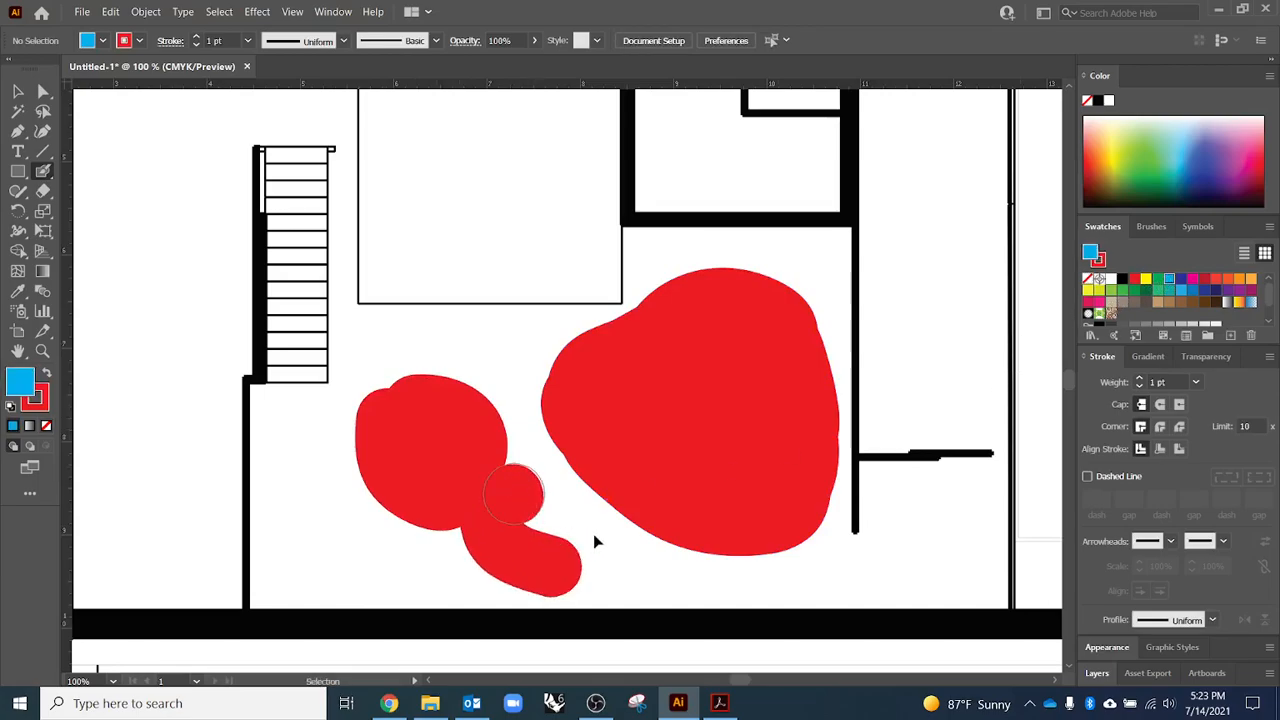
pyautogui.hotkey('ctrl', 'z')
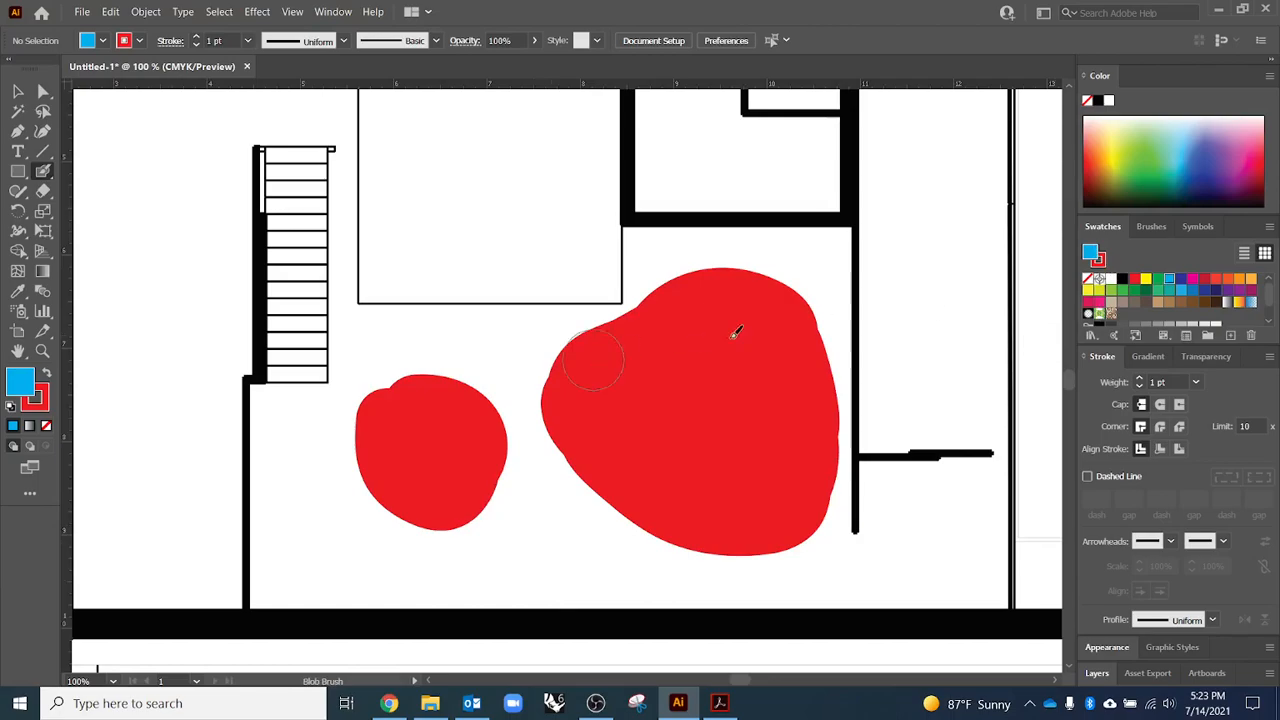
# - Set a light blue fill with no stroke and paint a Blob Brush area overlapping both red shapes
pyautogui.click(46, 376)
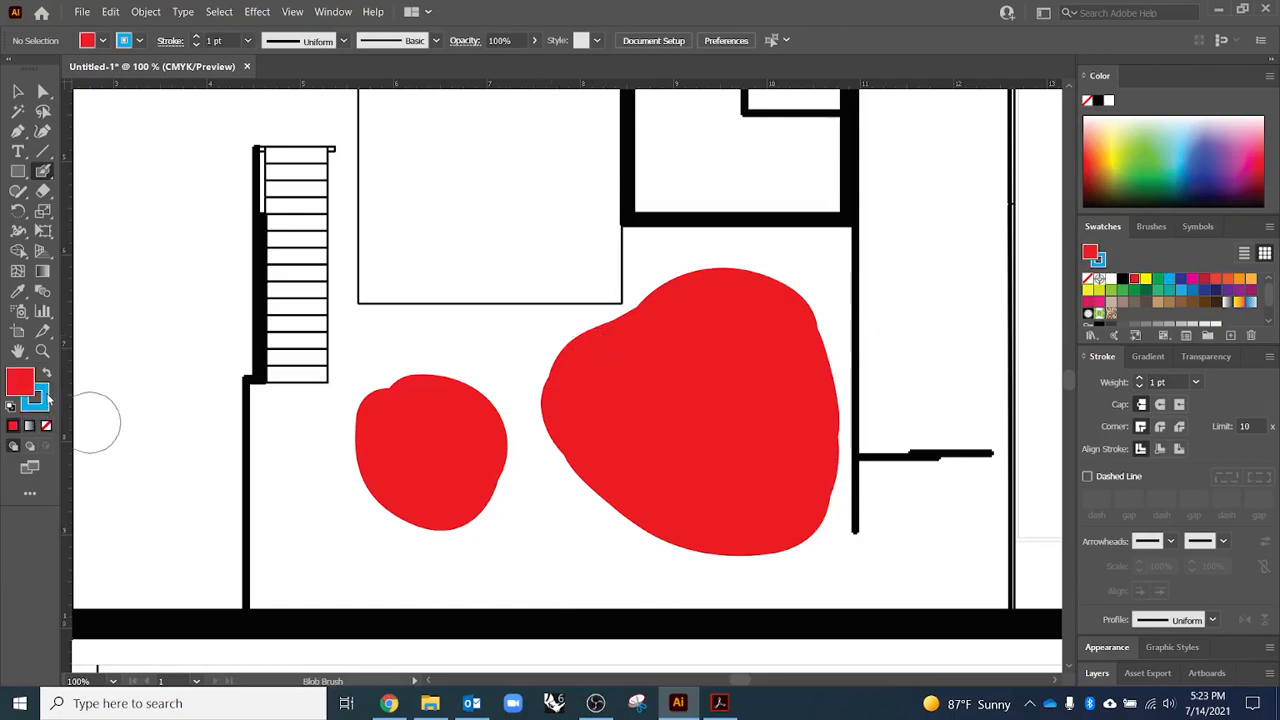
pyautogui.click(46, 425)
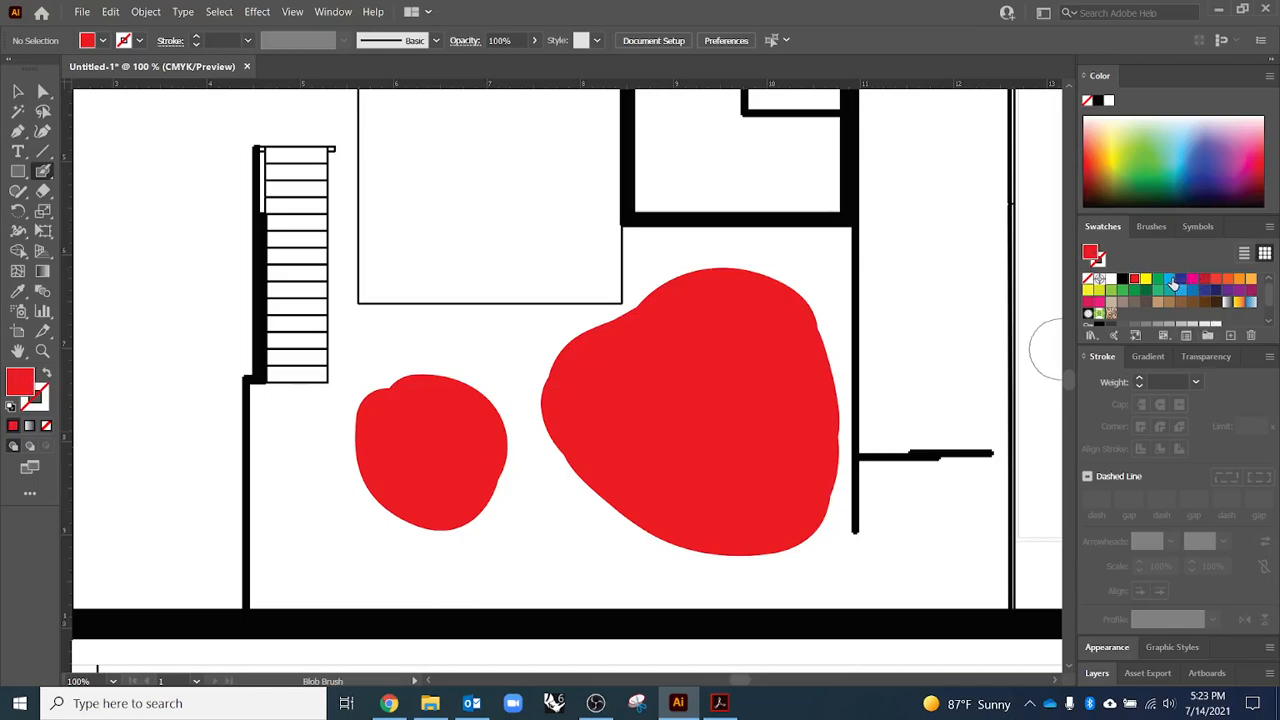
pyautogui.click(1172, 281)
pyautogui.moveTo(585, 540)
pyautogui.mouseDown()
pyautogui.moveTo(491, 467)
pyautogui.moveTo(545, 423)
pyautogui.moveTo(593, 457)
pyautogui.moveTo(587, 501)
pyautogui.moveTo(543, 462)
pyautogui.moveTo(613, 512)
pyautogui.moveTo(601, 531)
pyautogui.moveTo(567, 537)
pyautogui.moveTo(500, 494)
pyautogui.mouseUp()
pyautogui.press('v')
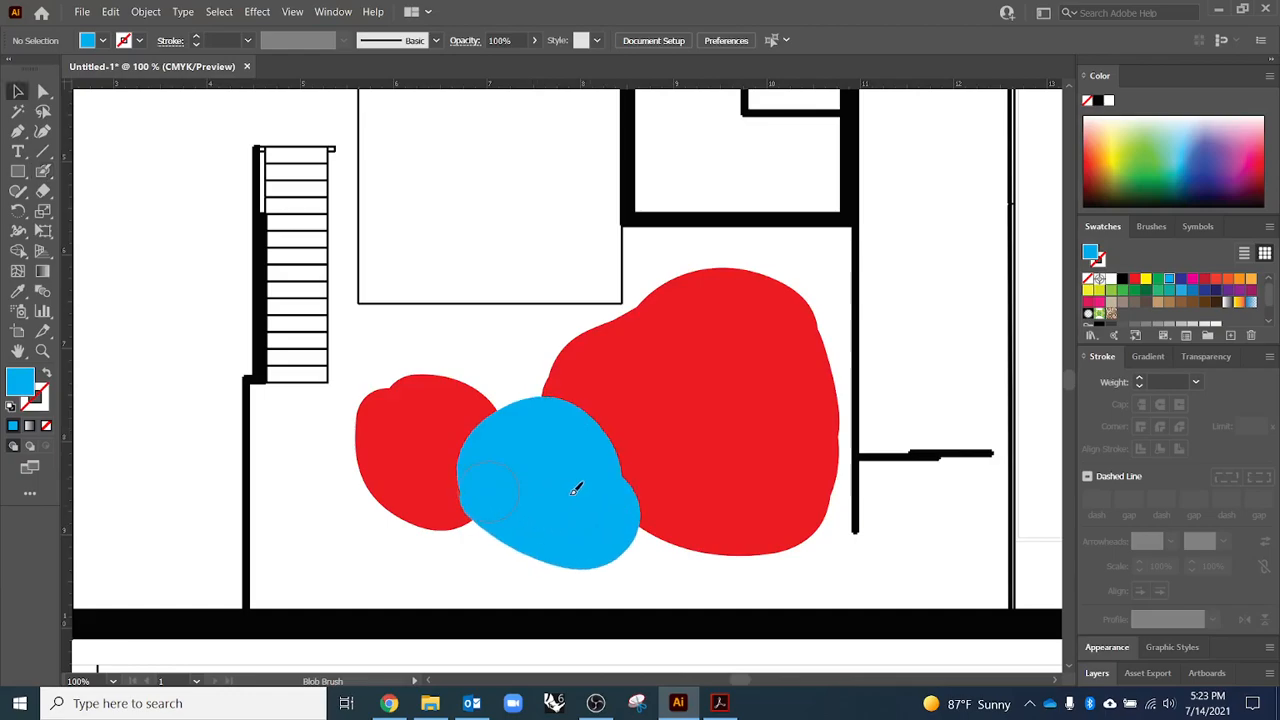
# - Move the blue shape into the middle of the large red area
pyautogui.click(526, 428)
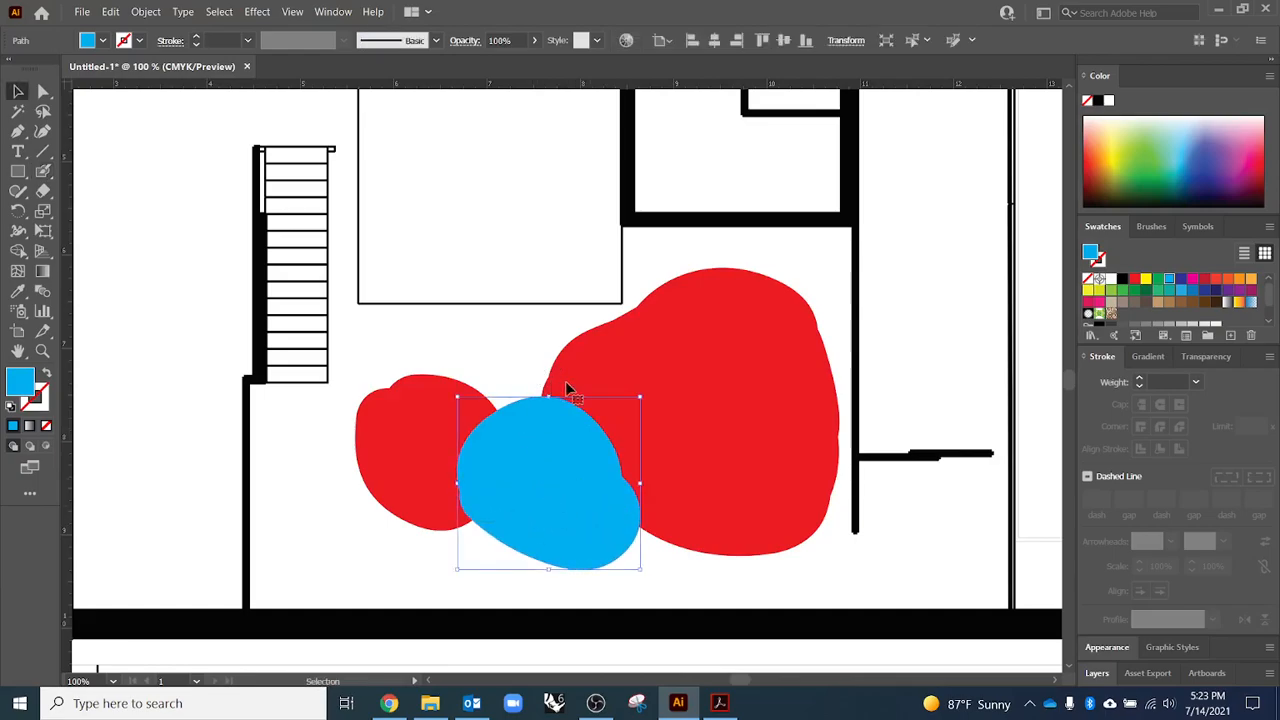
pyautogui.moveTo(654, 329); pyautogui.dragTo(658, 391)
pyautogui.moveTo(738, 441)
pyautogui.mouseDown()
pyautogui.moveTo(755, 370)
pyautogui.moveTo(746, 348)
pyautogui.moveTo(750, 421)
pyautogui.mouseUp()
pyautogui.moveTo(565, 492); pyautogui.dragTo(685, 434)
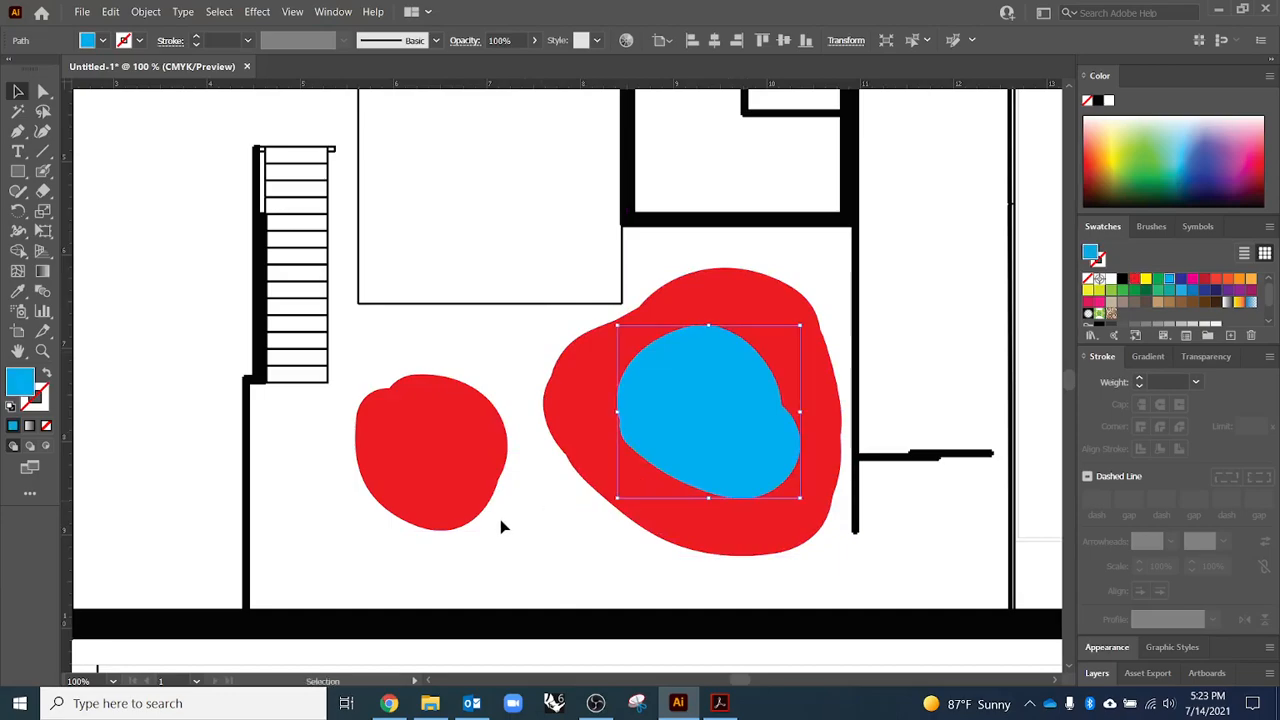
# - Recolour the blue shape with the red swatch and check that it and the surrounding red area still select as separate shapes
pyautogui.click(1135, 282)
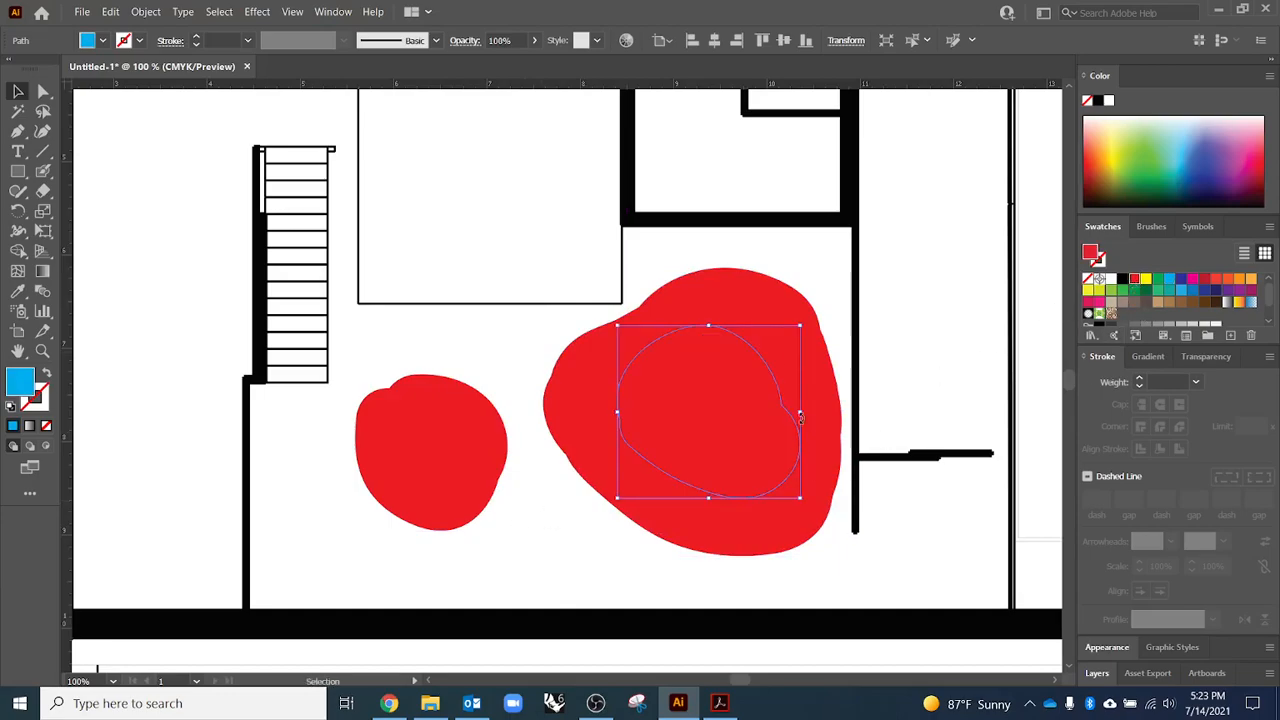
pyautogui.click(729, 302)
pyautogui.click(749, 391)
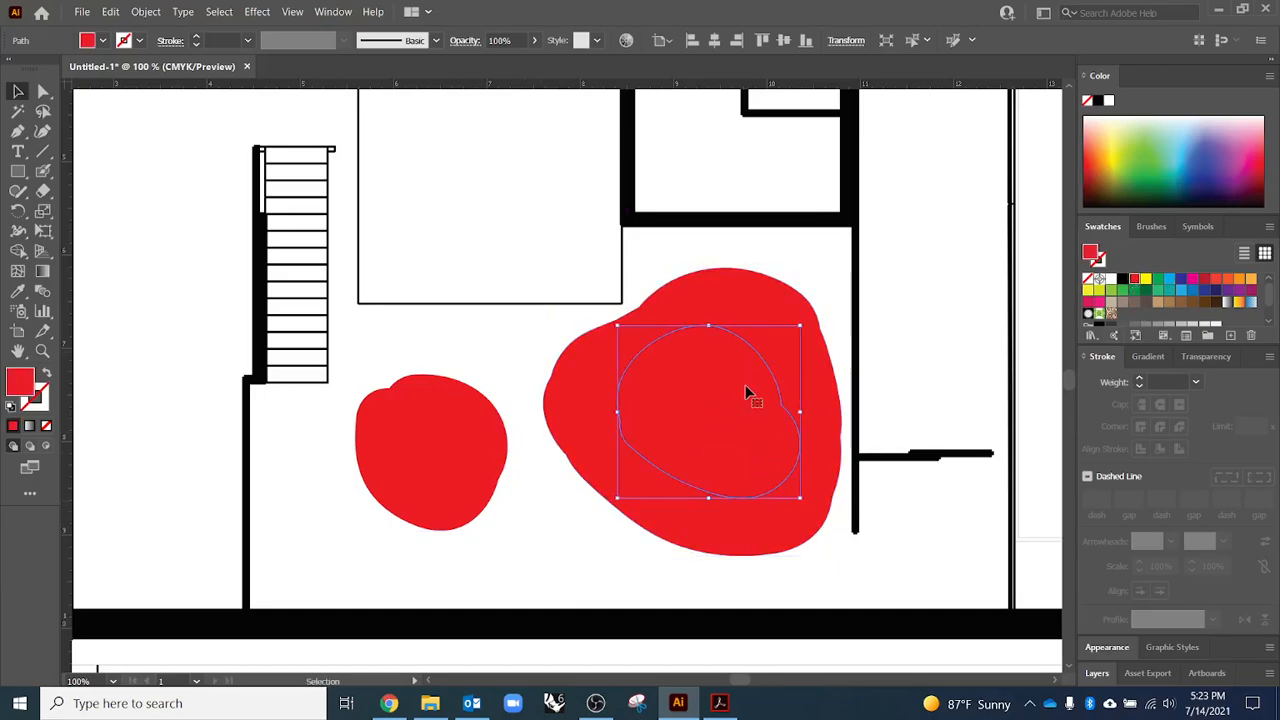
pyautogui.click(757, 313)
pyautogui.click(734, 372)
pyautogui.click(806, 592)
# - Lower the opacity of the small, inner and large red shapes to about 50%
pyautogui.click(452, 484)
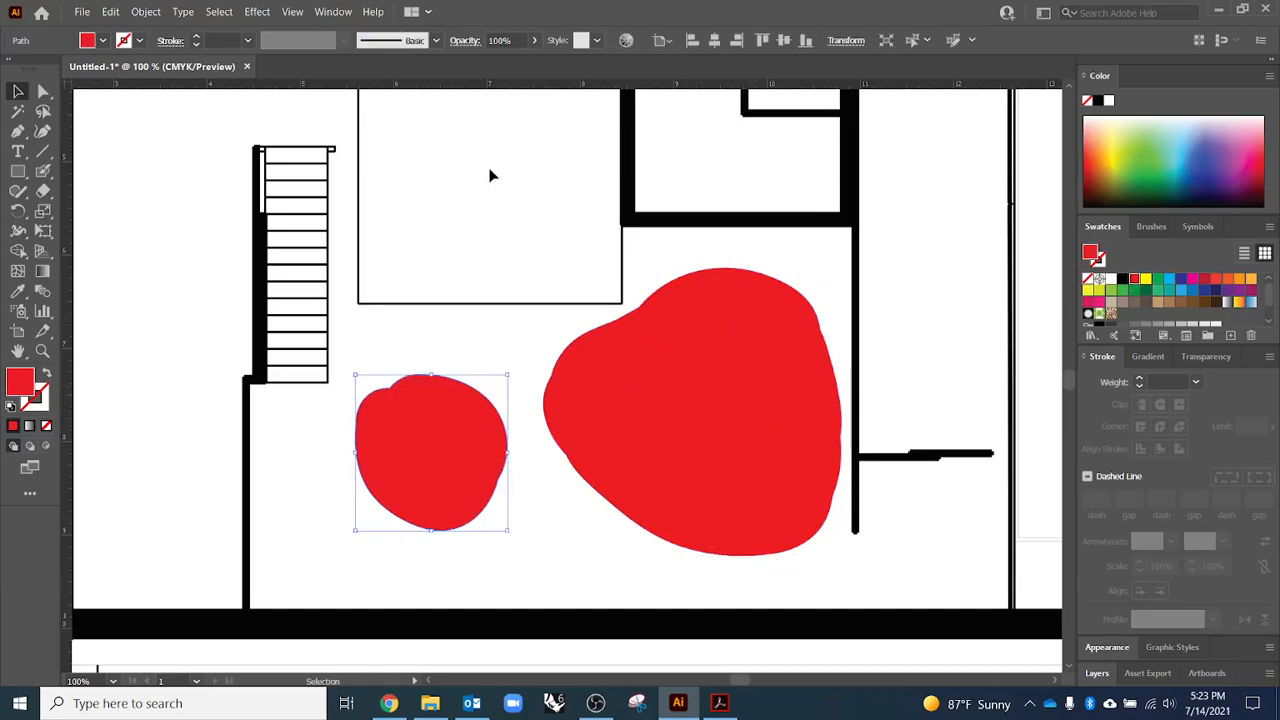
pyautogui.click(535, 41)
pyautogui.moveTo(530, 62); pyautogui.dragTo(501, 66)
pyautogui.click(697, 390)
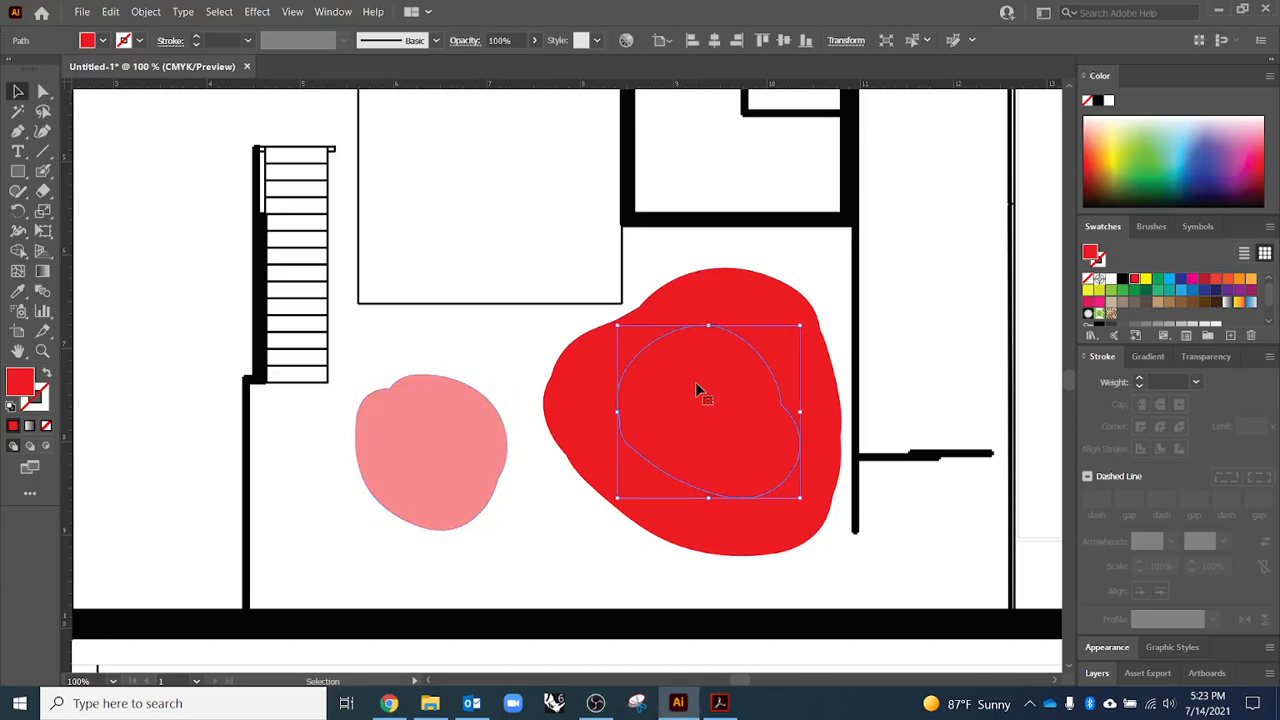
pyautogui.click(535, 41)
pyautogui.click(723, 307)
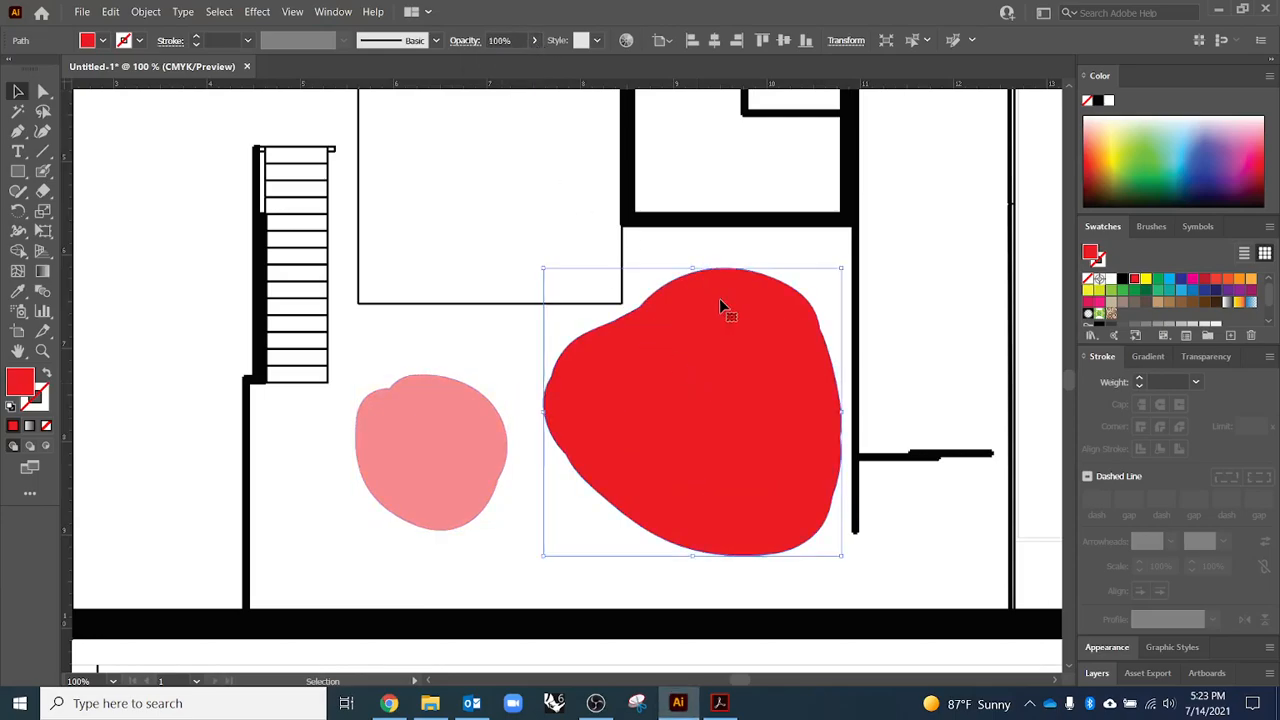
pyautogui.click(535, 41)
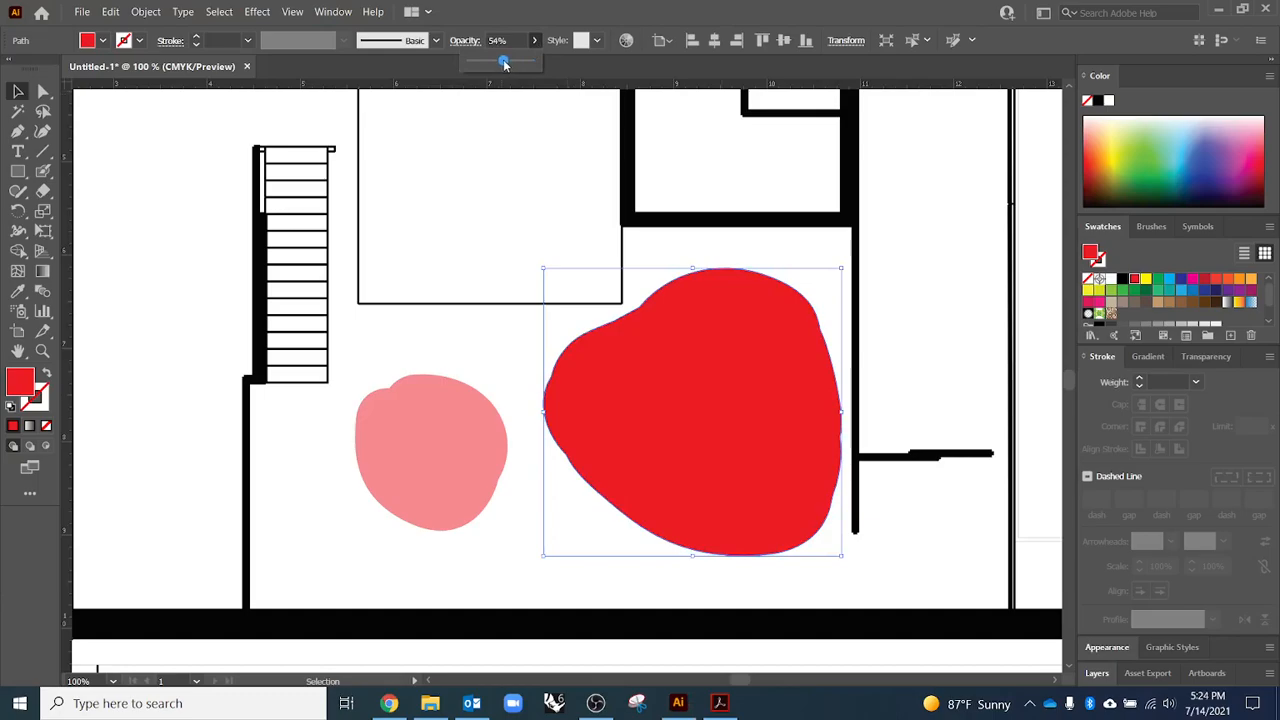
pyautogui.click(509, 246)
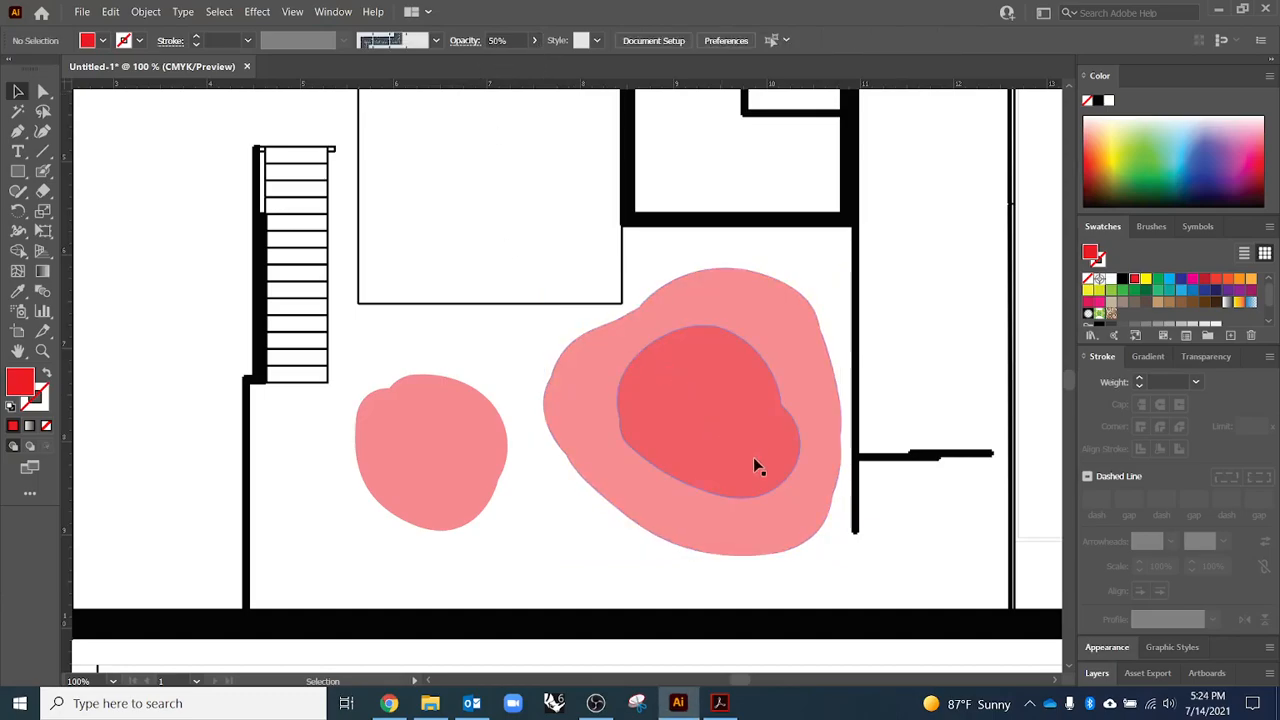
# - Move the small translucent shape over the lower-left edge of the large one so that the three areas overlap
pyautogui.moveTo(487, 490); pyautogui.dragTo(683, 512)
pyautogui.click(770, 568)
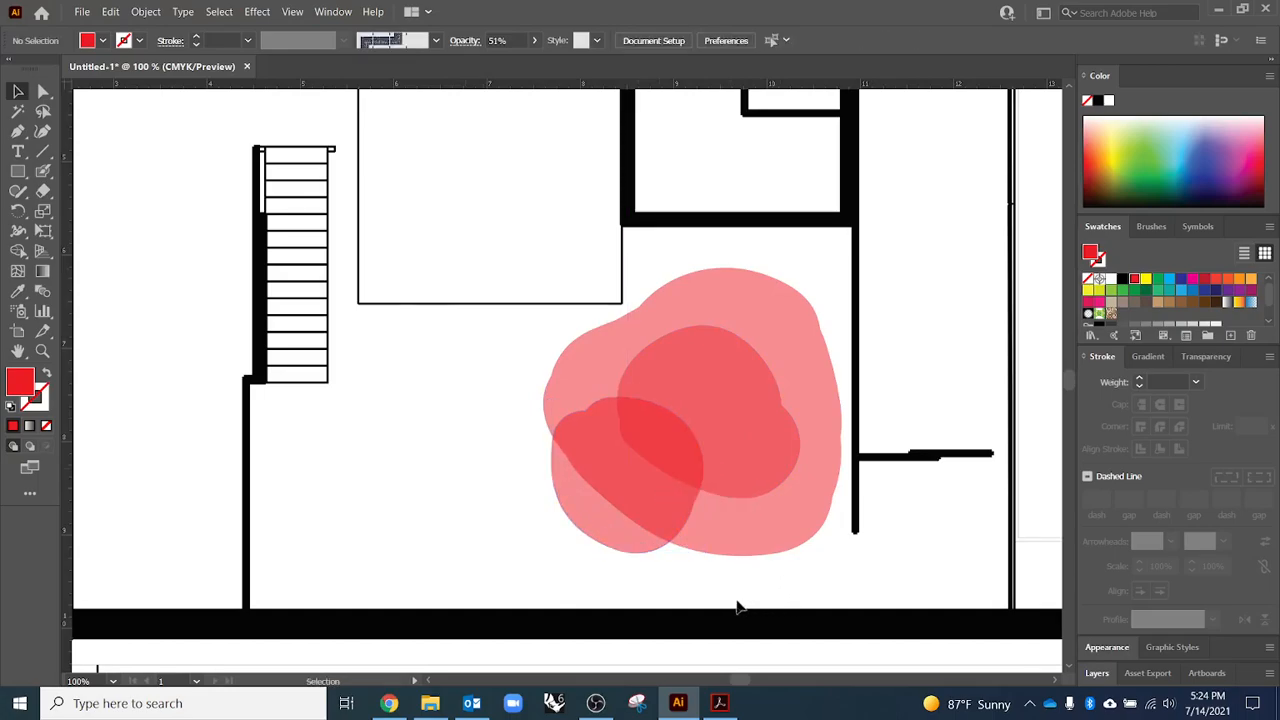
pyautogui.scroll(-1, 630, 505)
# - Select the large translucent shape, open the Color Guide and place it clear of the overlapping shapes
pyautogui.click(577, 338)
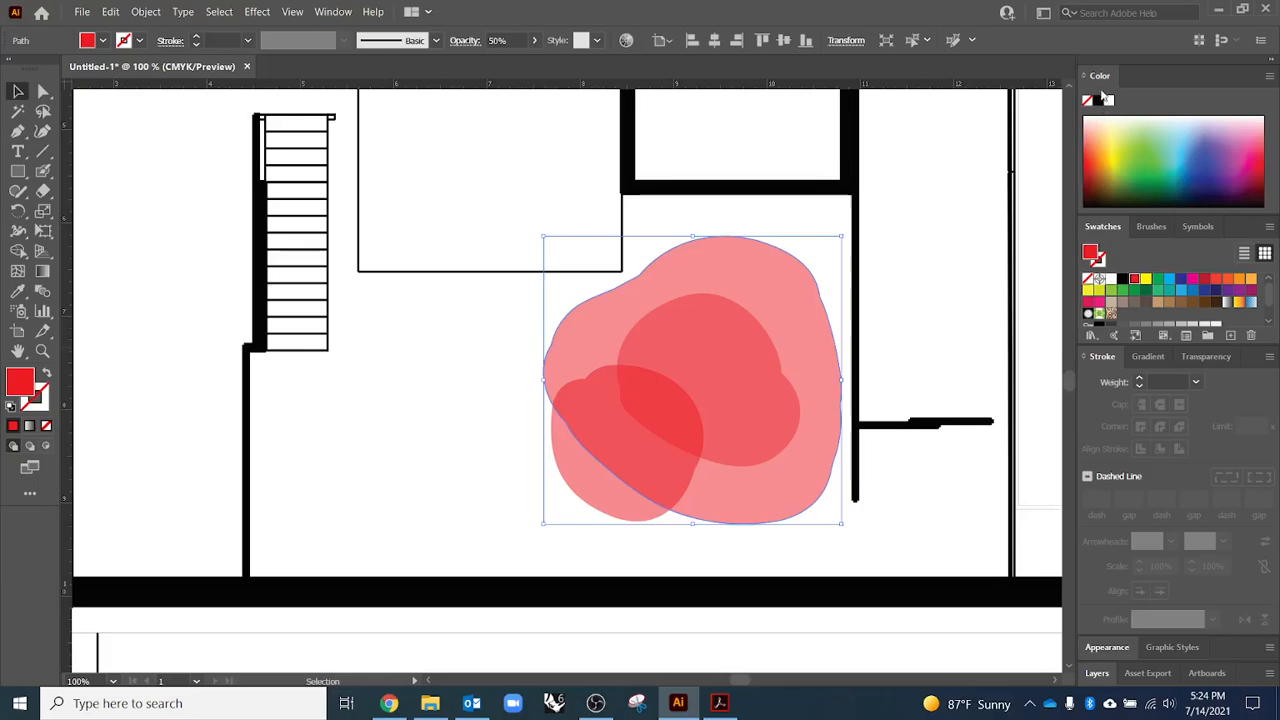
pyautogui.click(292, 11)
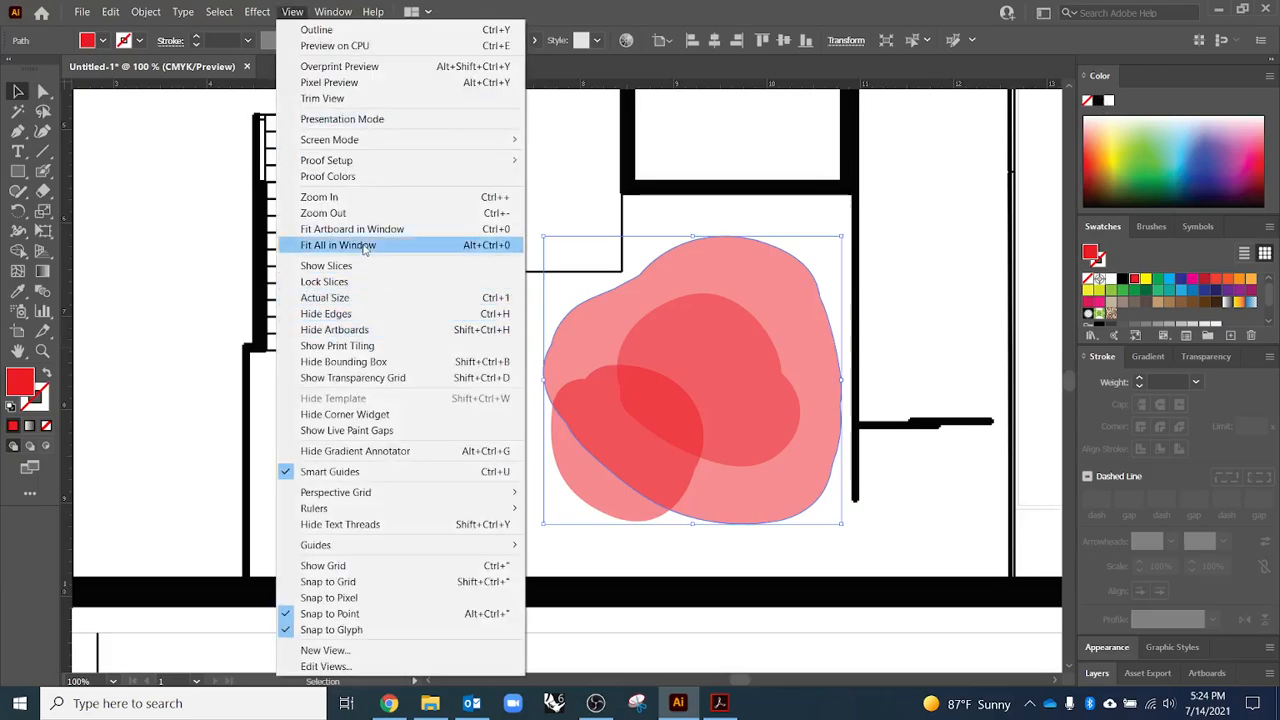
pyautogui.click(333, 11)
pyautogui.click(395, 284)
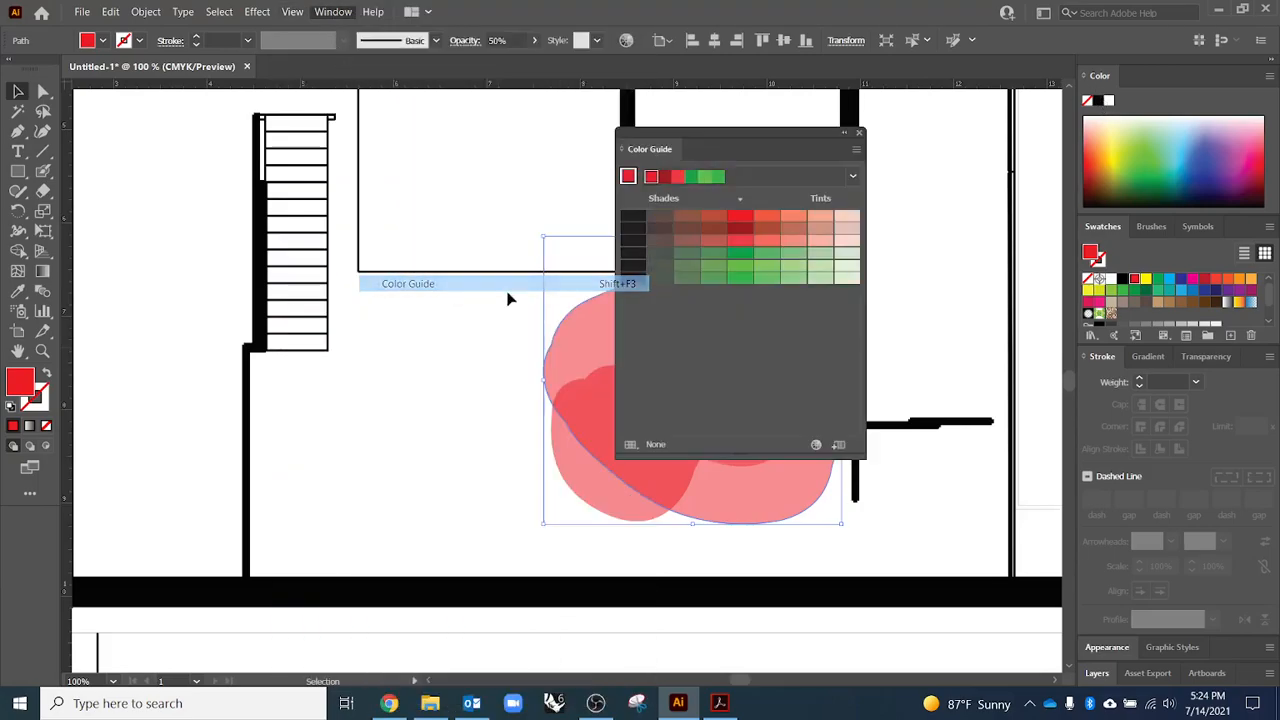
pyautogui.moveTo(762, 134); pyautogui.dragTo(398, 157)
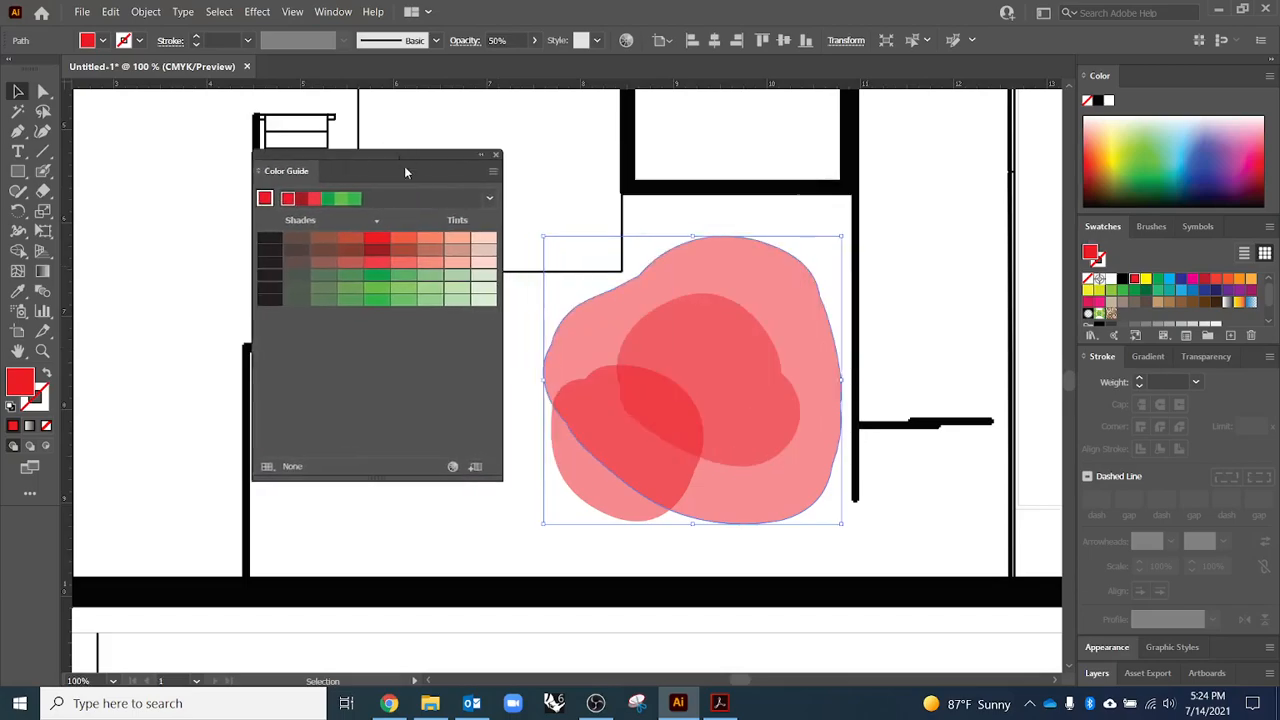
# - Browse the Color Guide's harmony rules for the base red and choose Complementary 2
pyautogui.click(489, 199)
pyautogui.scroll(-2, 385, 240)
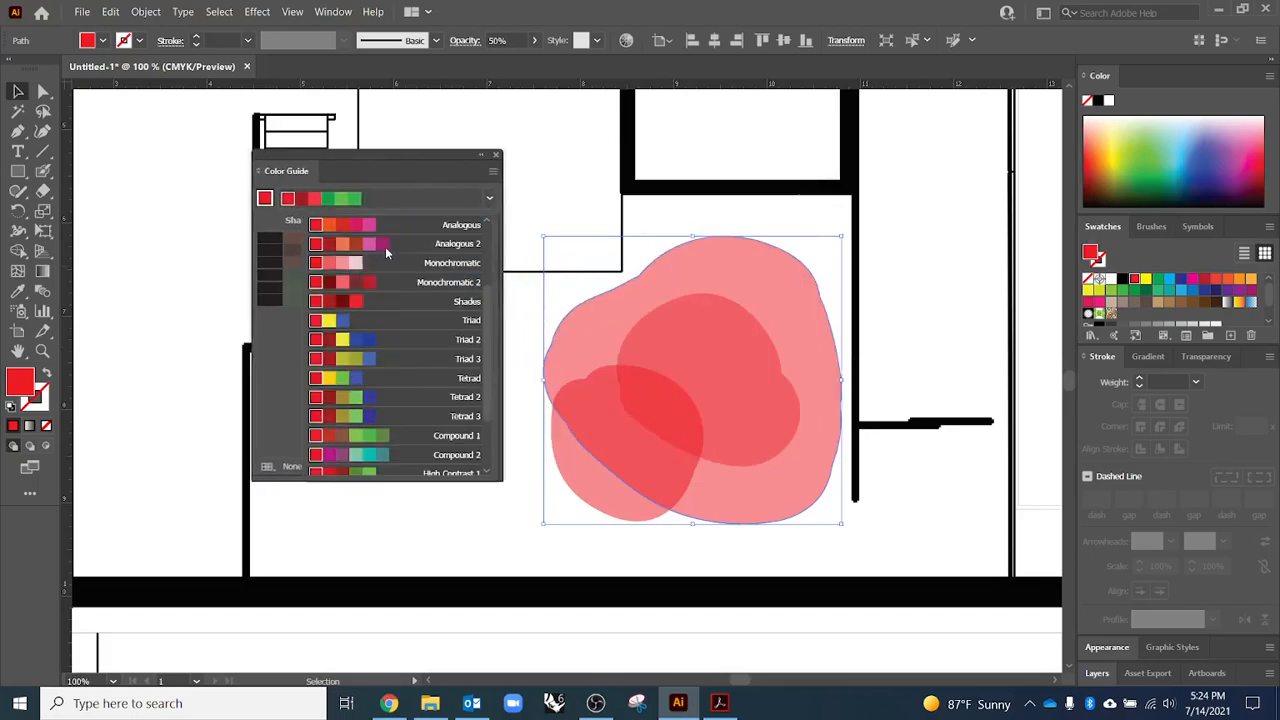
pyautogui.scroll(-2, 427, 355)
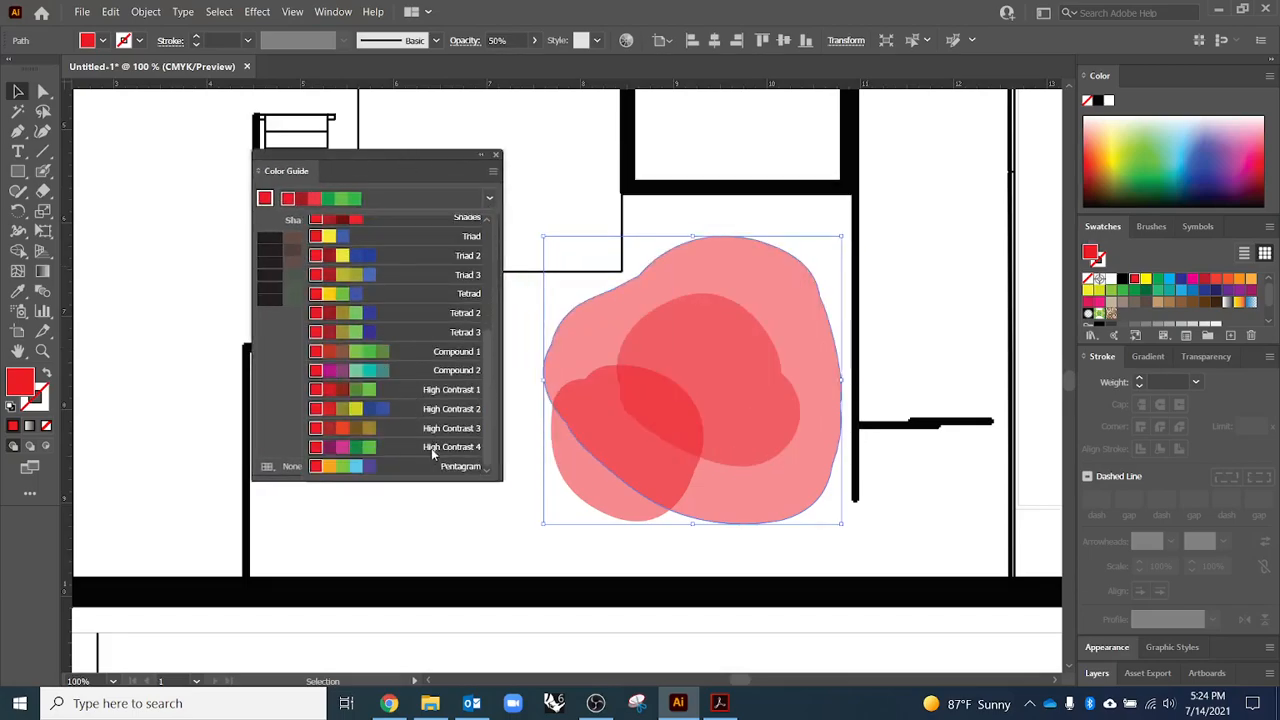
pyautogui.scroll(5, 416, 466)
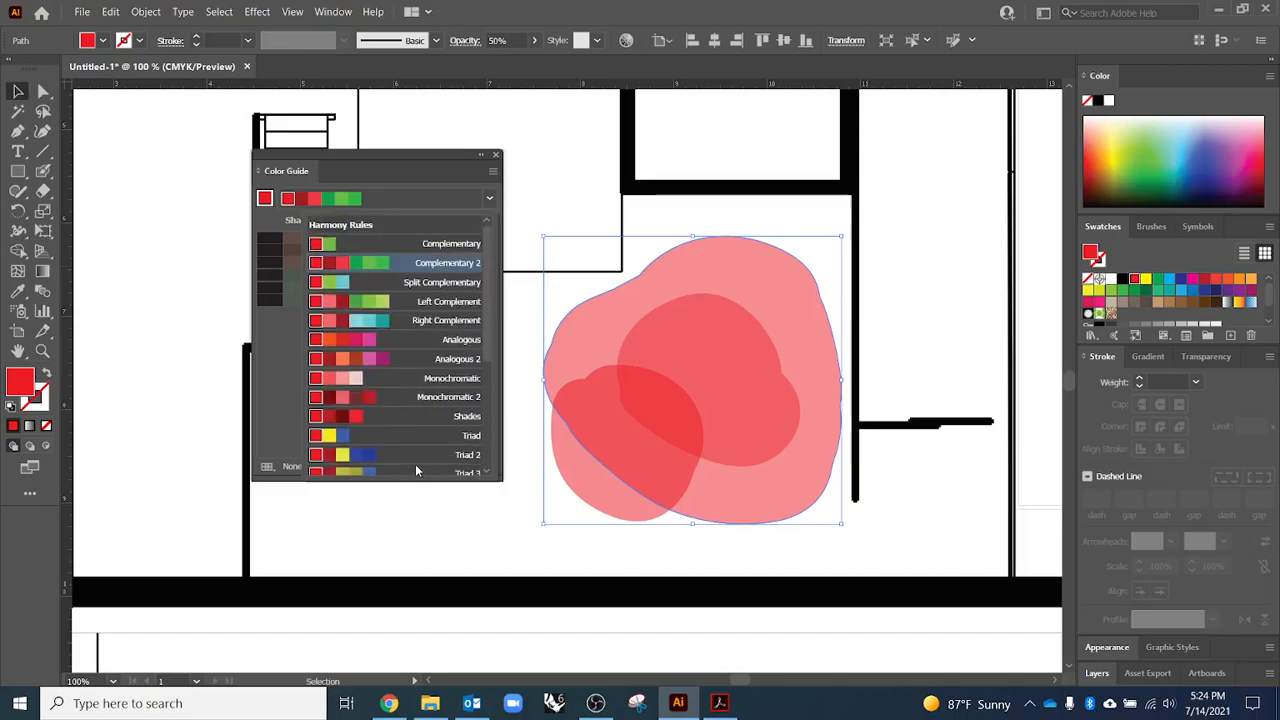
pyautogui.click(383, 261)
pyautogui.click(490, 200)
pyautogui.click(490, 200)
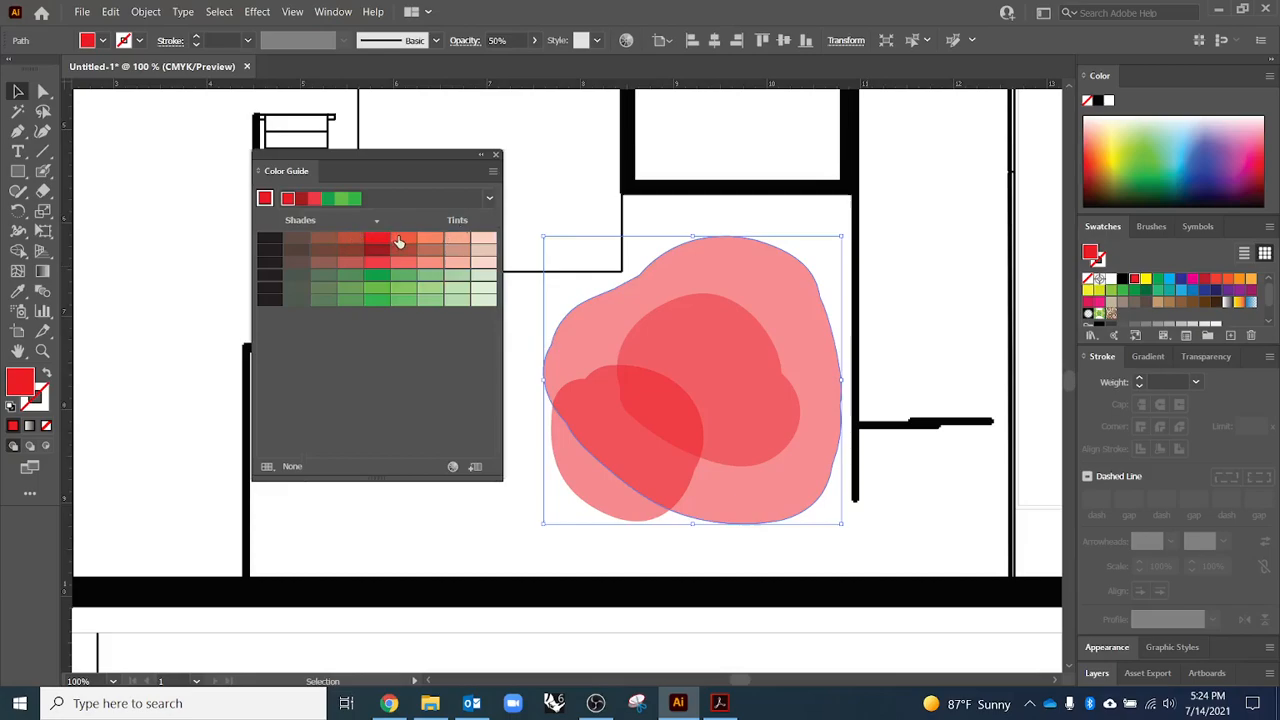
# - Recolour the large shape with the first lighter red tint and the small lower-left shape with the next lighter tint
pyautogui.click(398, 242)
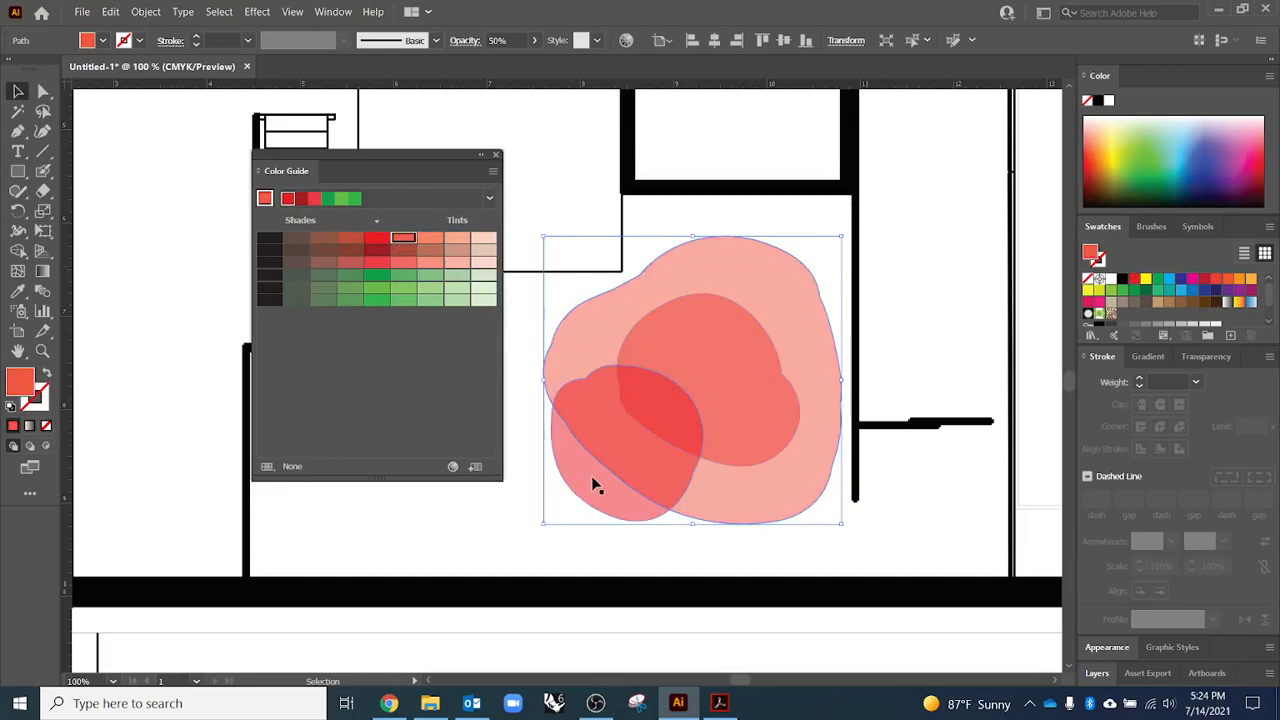
pyautogui.click(594, 483)
pyautogui.click(428, 238)
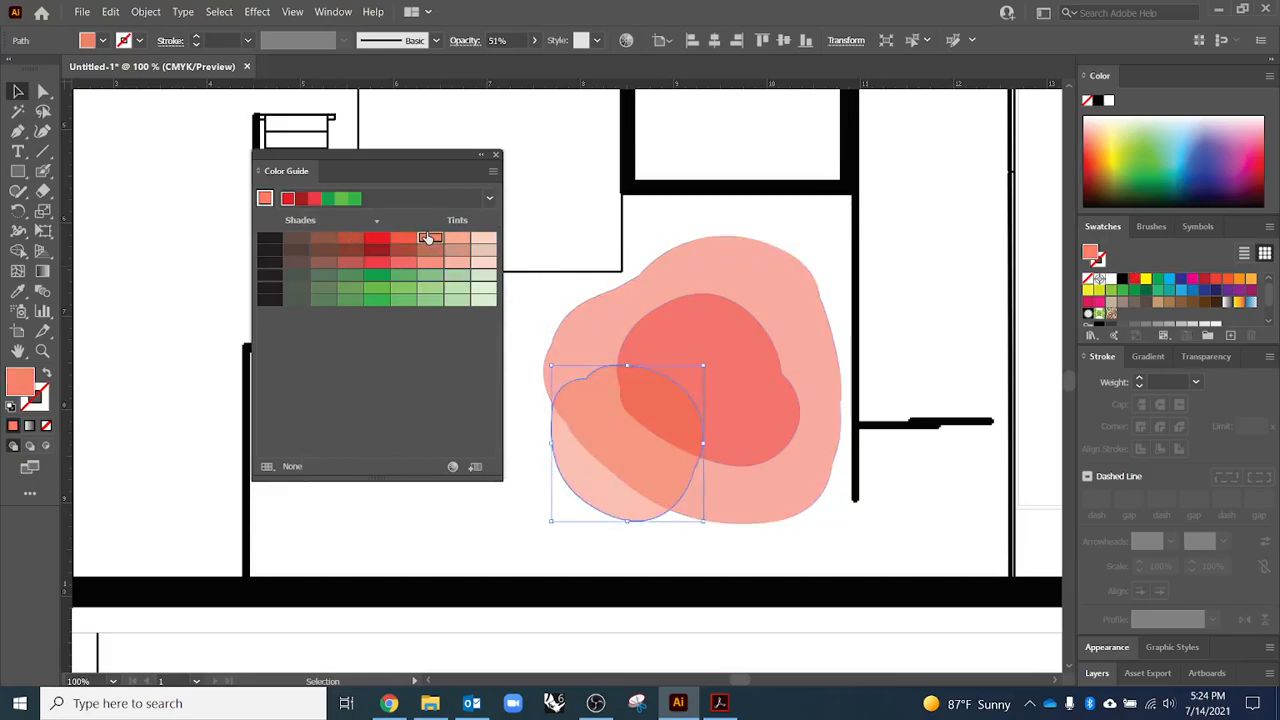
pyautogui.click(399, 575)
# - Enlarge the lightest shape until it surrounds the other two as an outer ring, reaching the lower wall and past the interior wall
pyautogui.scroll(-1, 500, 535)
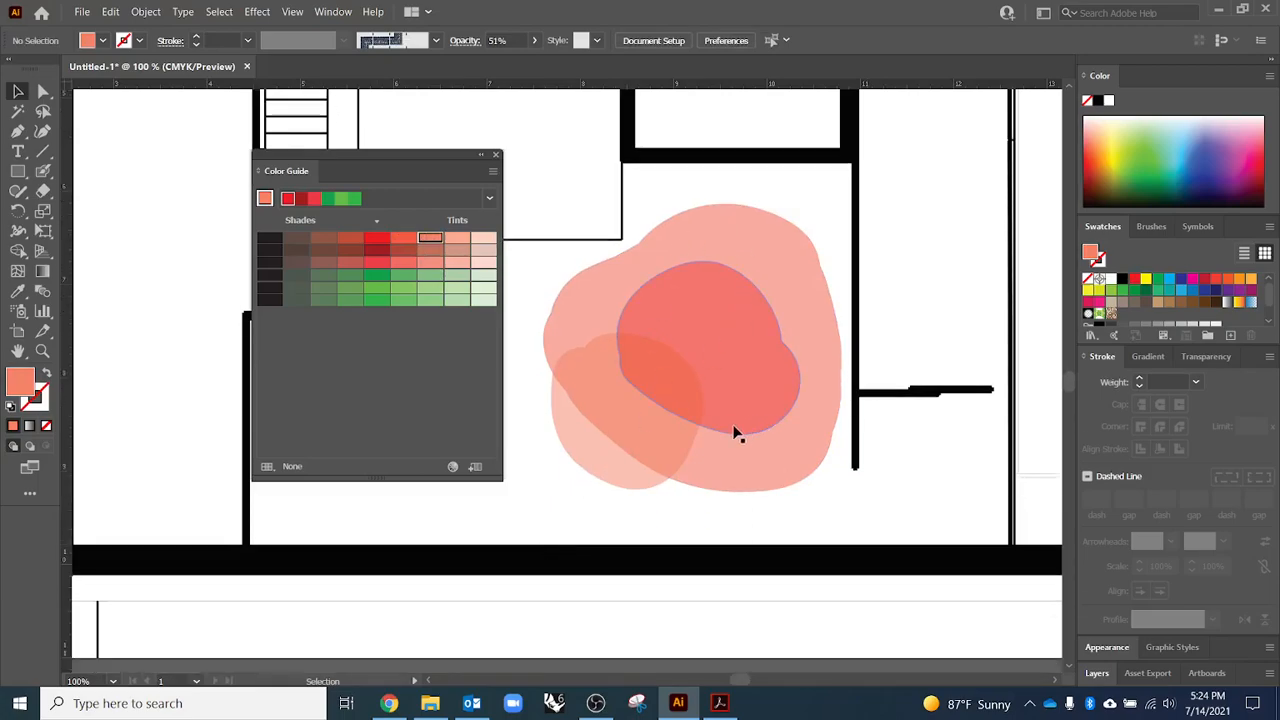
pyautogui.click(643, 487)
pyautogui.moveTo(704, 490); pyautogui.dragTo(945, 575)
pyautogui.moveTo(741, 337); pyautogui.dragTo(718, 172)
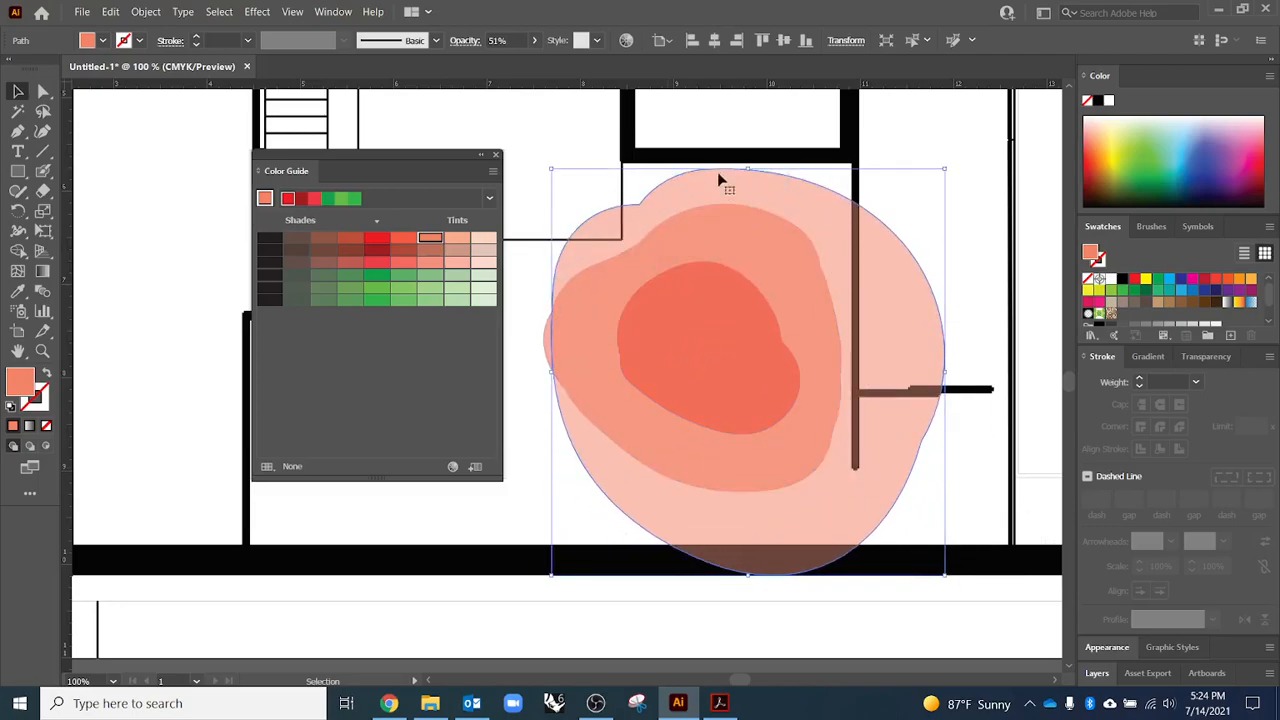
pyautogui.moveTo(910, 296); pyautogui.dragTo(866, 290)
pyautogui.scroll(-1, 849, 355)
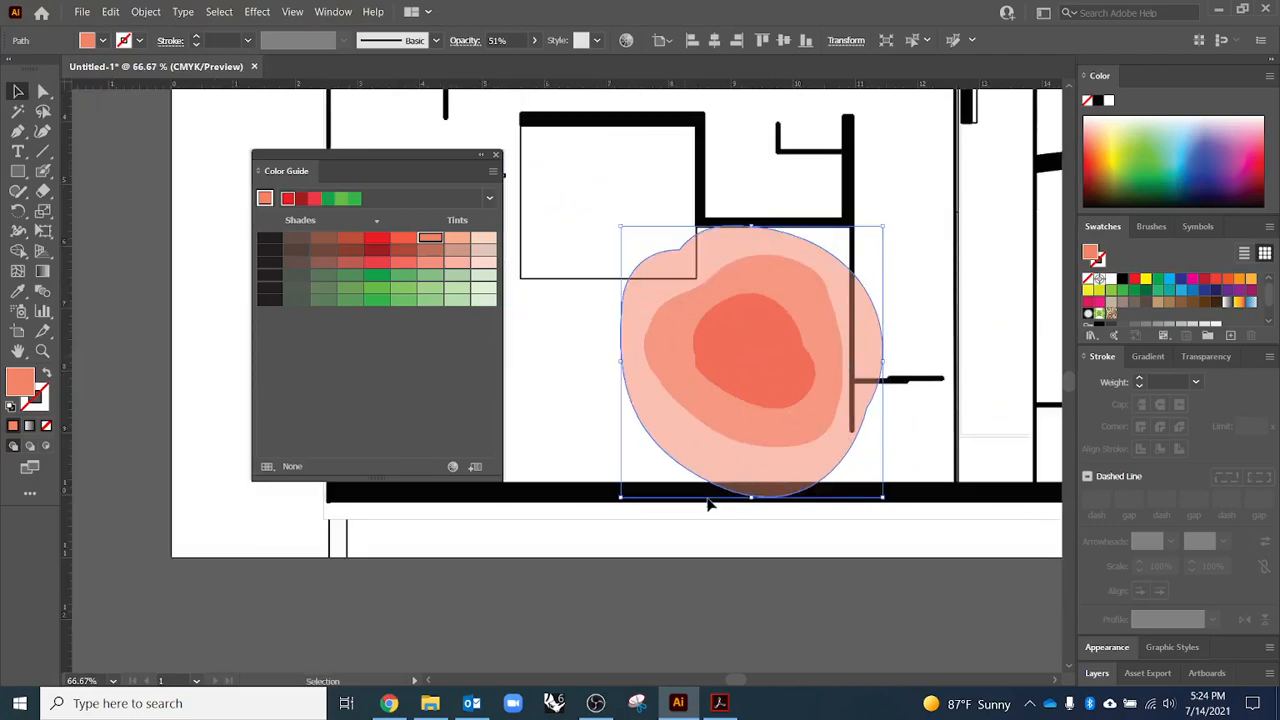
pyautogui.moveTo(622, 499); pyautogui.dragTo(584, 488)
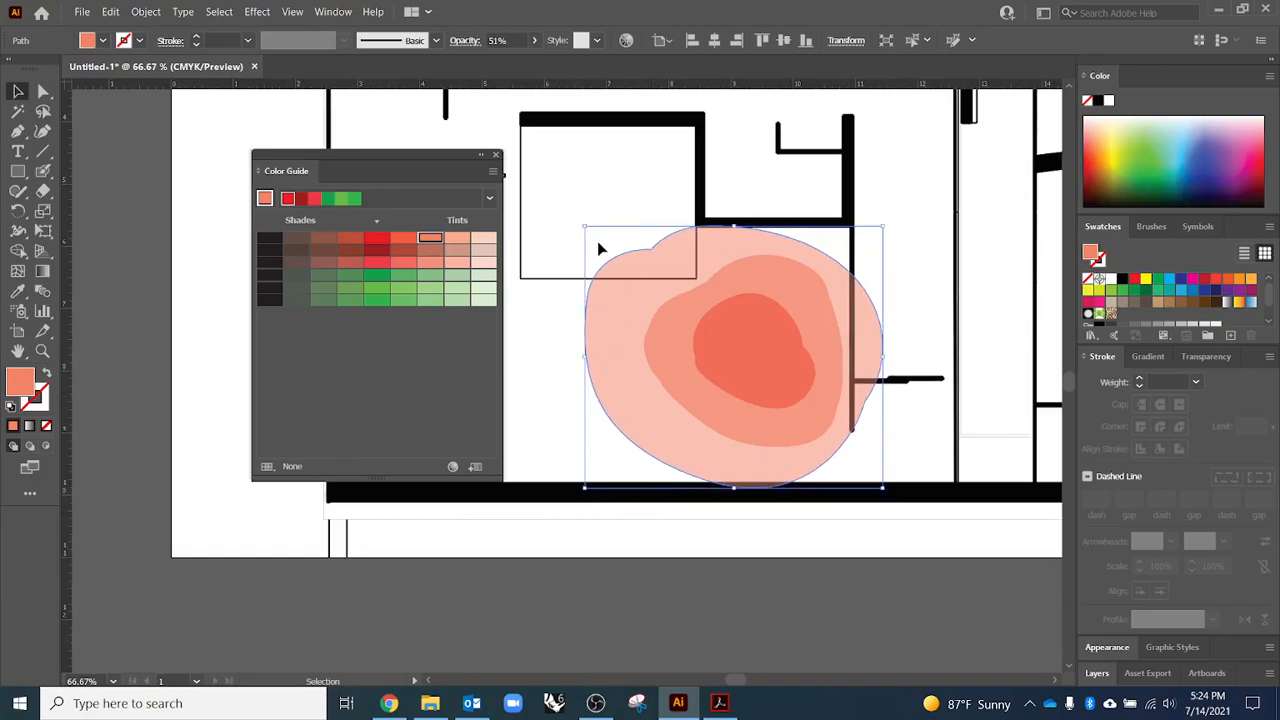
pyautogui.click(561, 388)
pyautogui.scroll(-1, 640, 417)
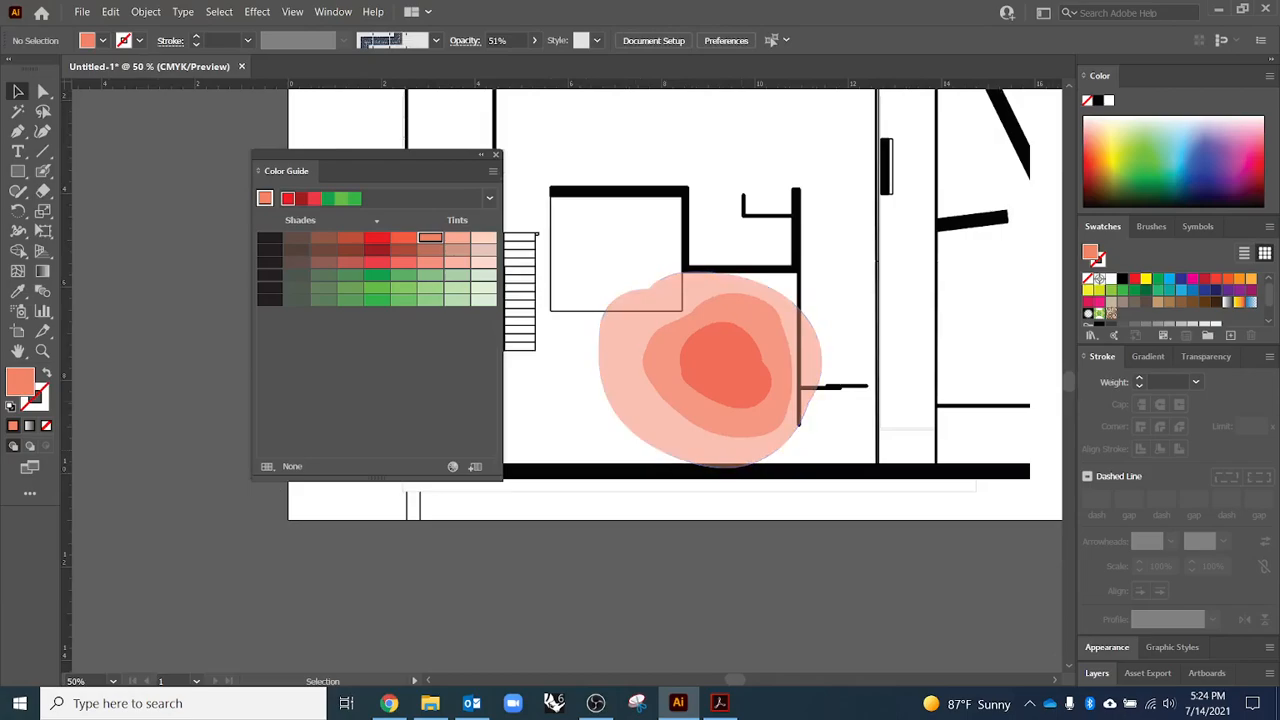
# - Delete the two anchor points that form the kink on the outer ring's upper-left edge
pyautogui.click(618, 362)
pyautogui.scroll(6, 640, 309)
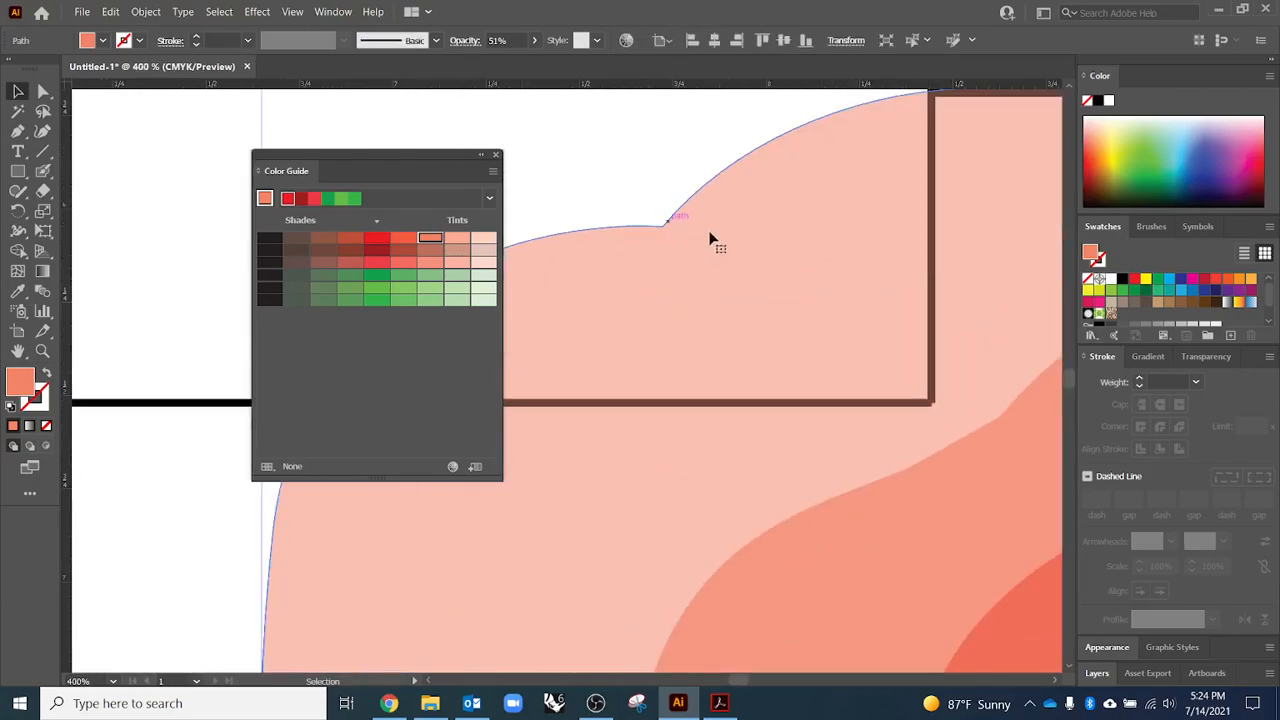
pyautogui.click(43, 91)
pyautogui.click(661, 227)
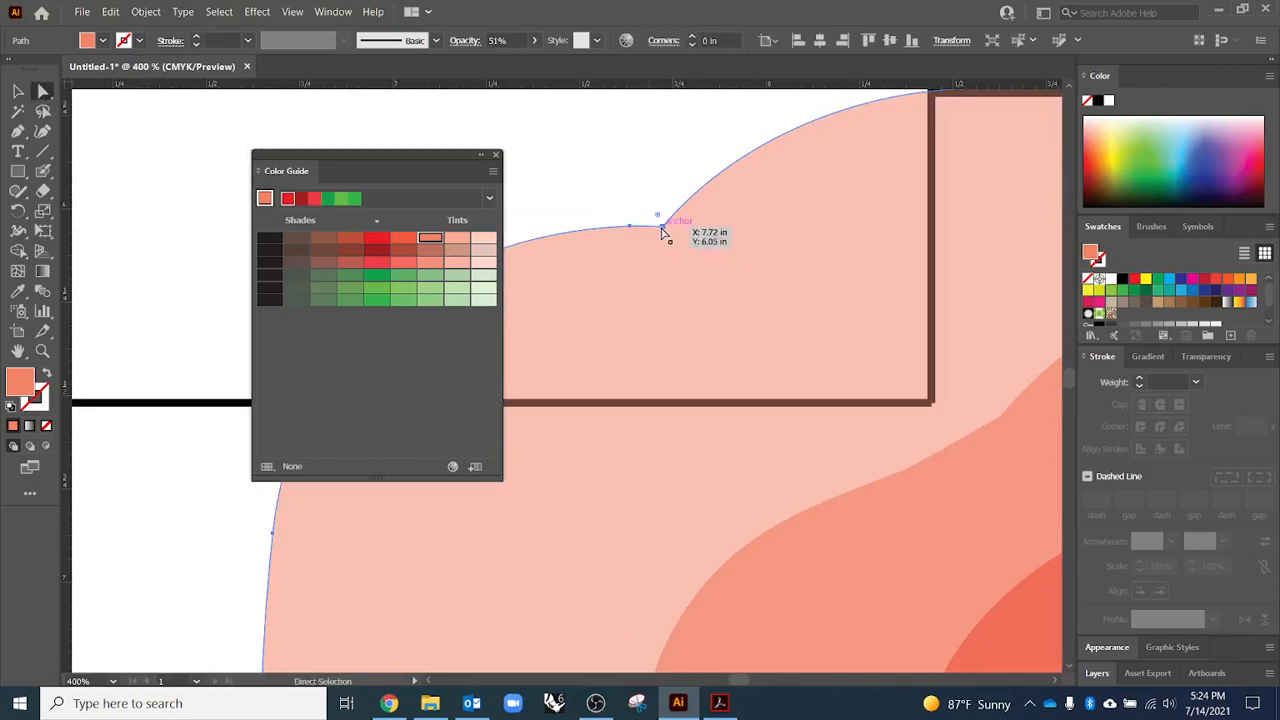
pyautogui.press('Delete')
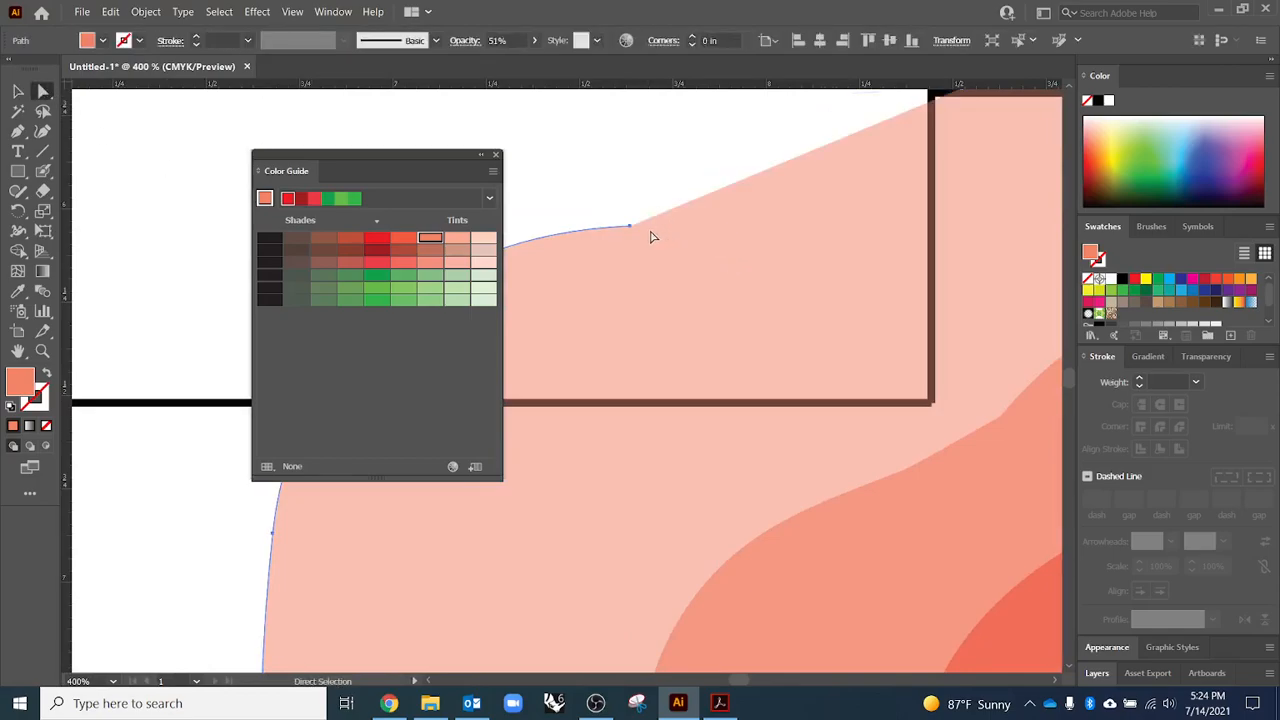
pyautogui.click(632, 229)
pyautogui.press('Delete')
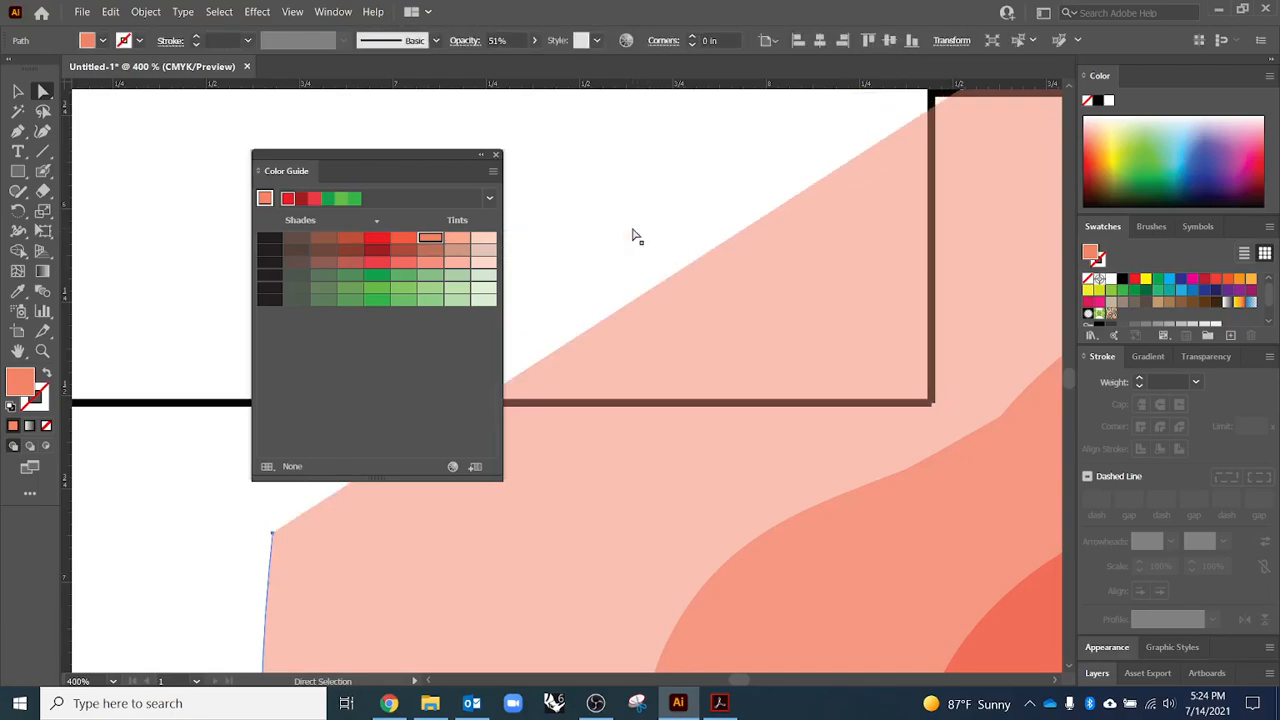
# - Reshape the outer ring's straightened upper-left edge into a smooth outward curve from the anchor at the room corner
pyautogui.scroll(-2, 651, 251)
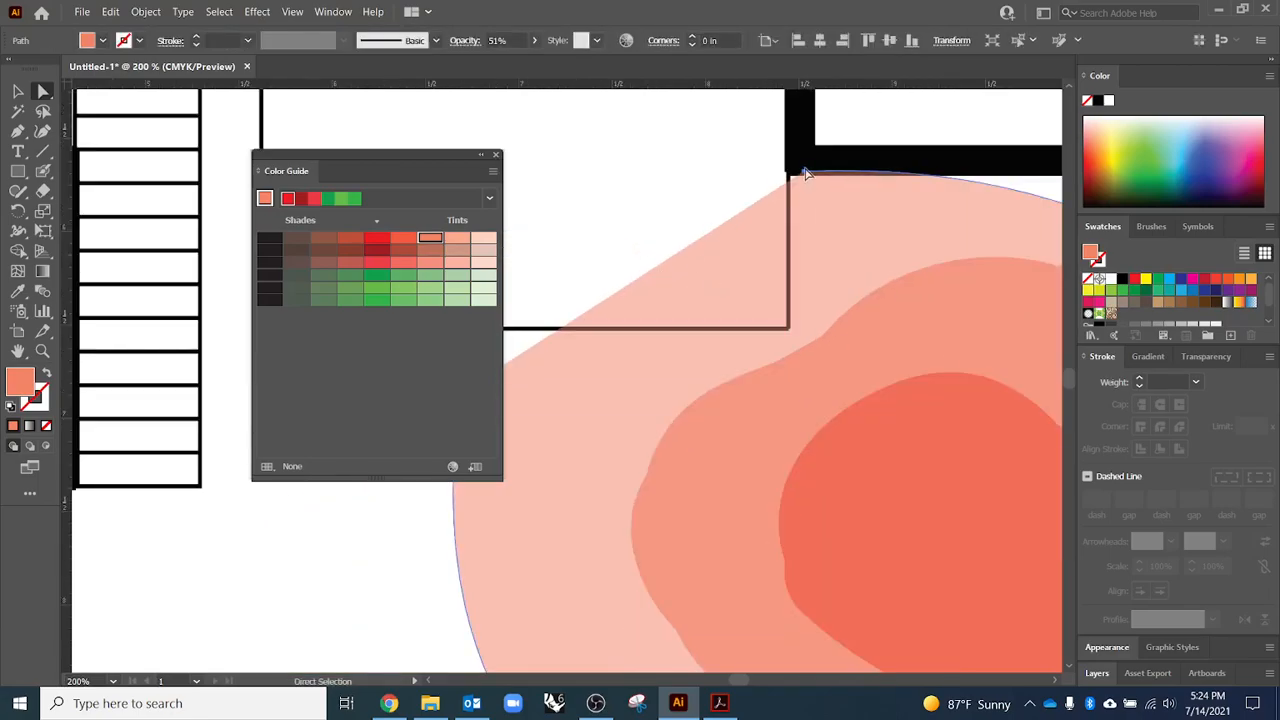
pyautogui.moveTo(806, 174); pyautogui.dragTo(763, 329)
pyautogui.hotkey('ctrl', 'z')
pyautogui.moveTo(810, 260)
pyautogui.mouseDown()
pyautogui.moveTo(645, 331)
pyautogui.moveTo(651, 297)
pyautogui.moveTo(781, 261)
pyautogui.moveTo(808, 226)
pyautogui.moveTo(812, 263)
pyautogui.mouseUp()
pyautogui.click(709, 238)
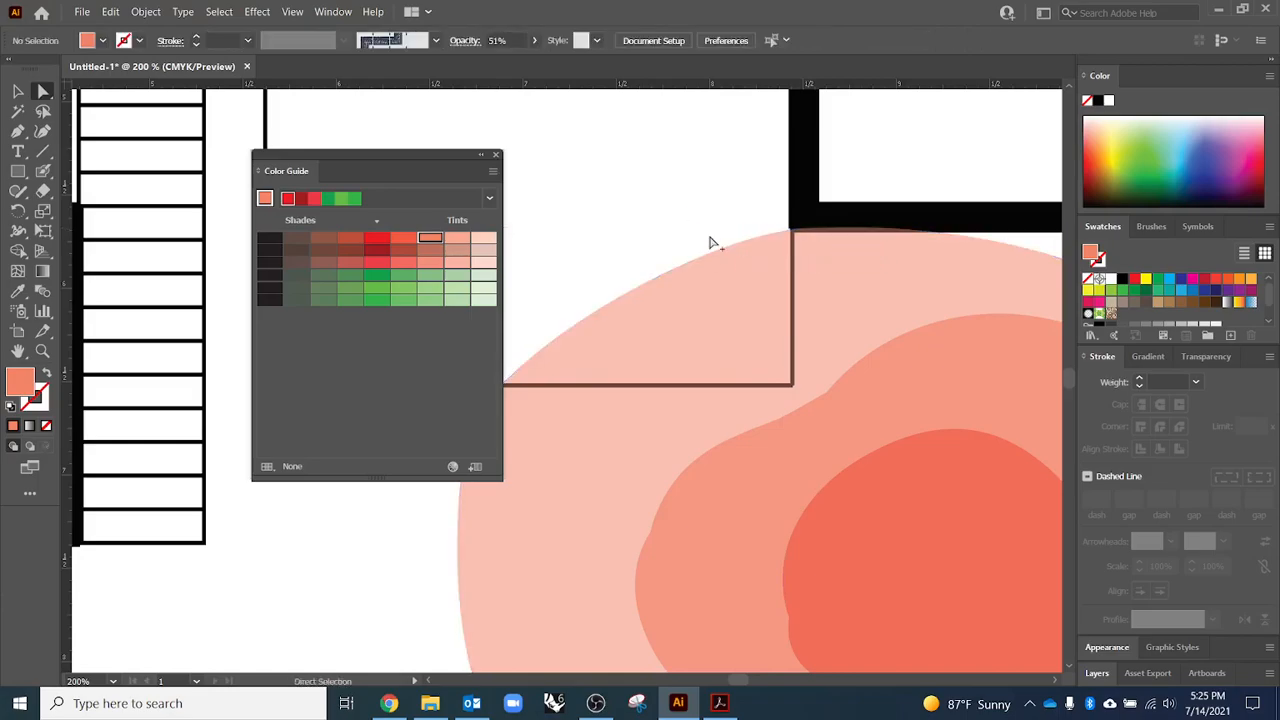
# - Dock the floating Color Guide beside the Color panel
pyautogui.scroll(-3, 725, 257)
pyautogui.press('v')
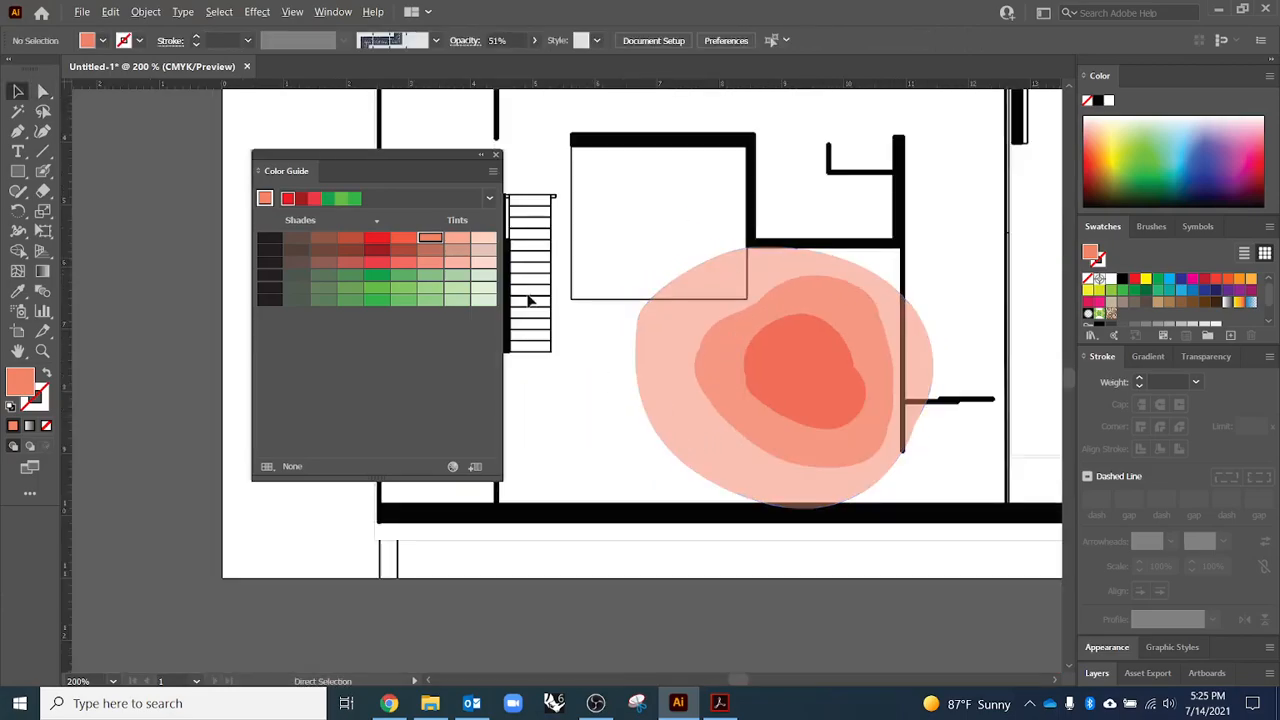
pyautogui.moveTo(343, 175); pyautogui.dragTo(1206, 80)
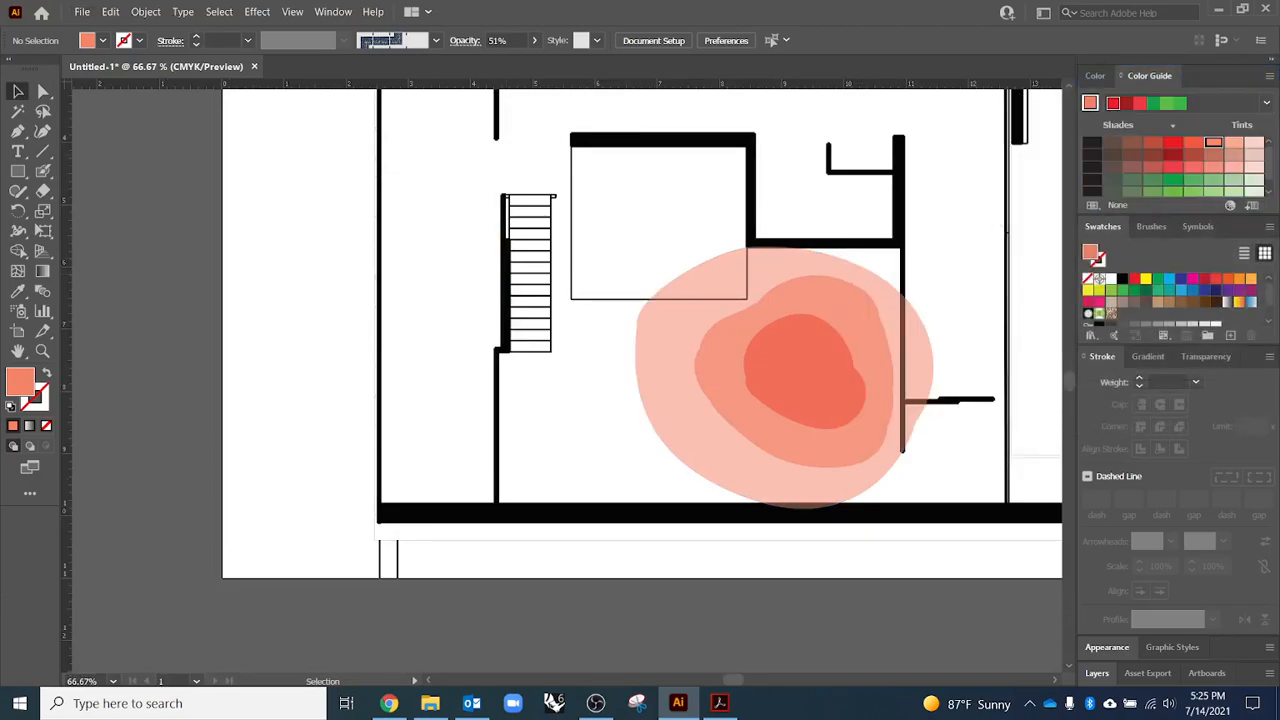
# - Switch to Acrobat and examine how the layered tints and customer stars are built up on the Light & Environment map
pyautogui.click(718, 702)
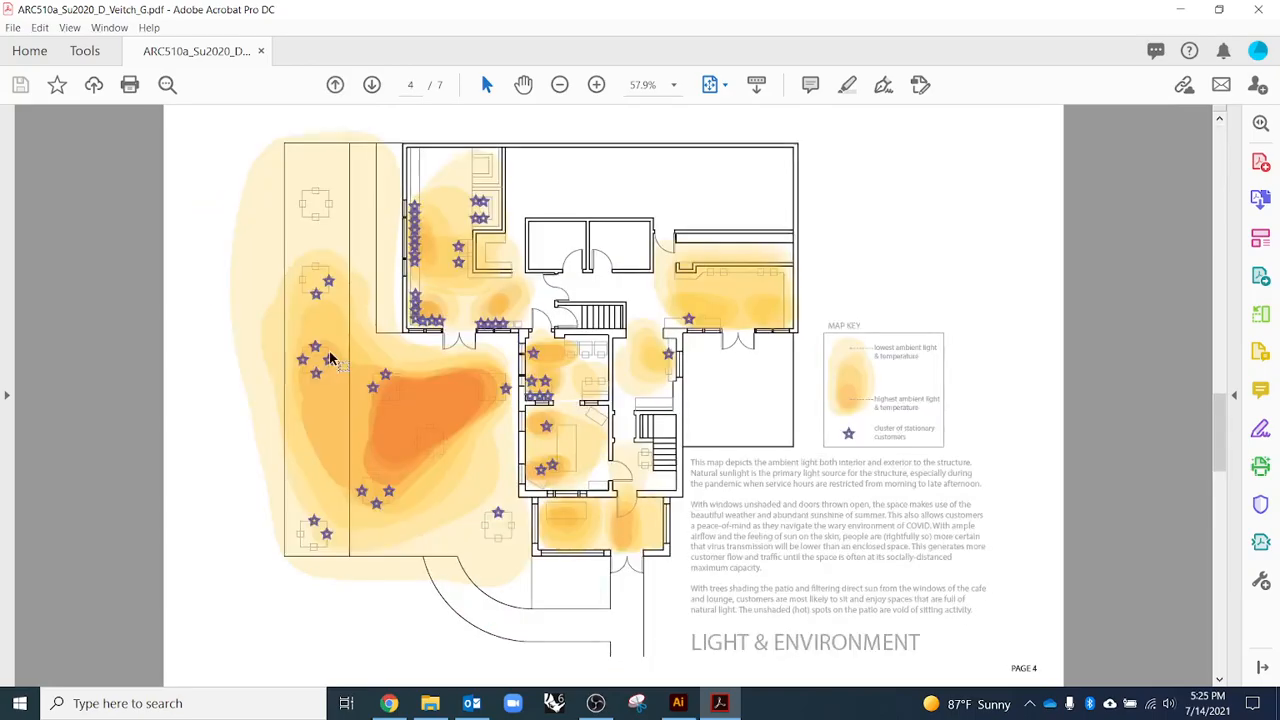
pyautogui.scroll(-1, 360, 365)
pyautogui.scroll(1, 330, 358)
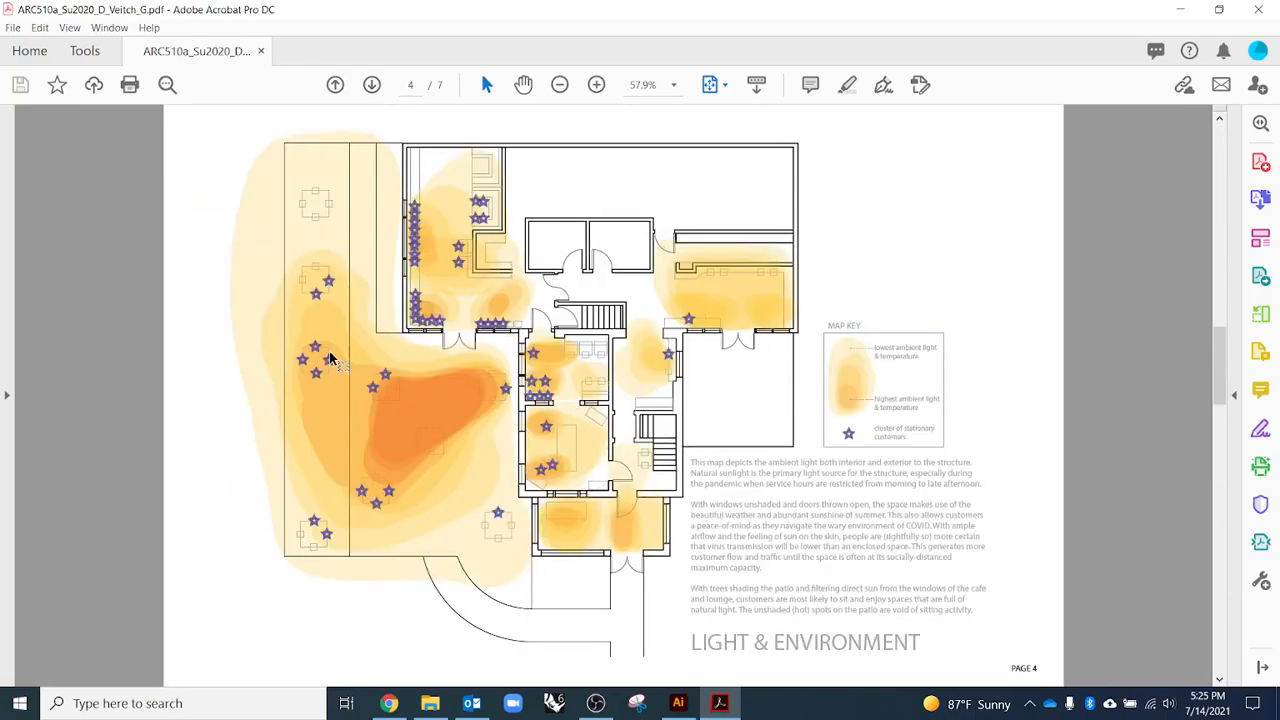
pyautogui.scroll(5, 330, 358)
pyautogui.scroll(5, 330, 358)
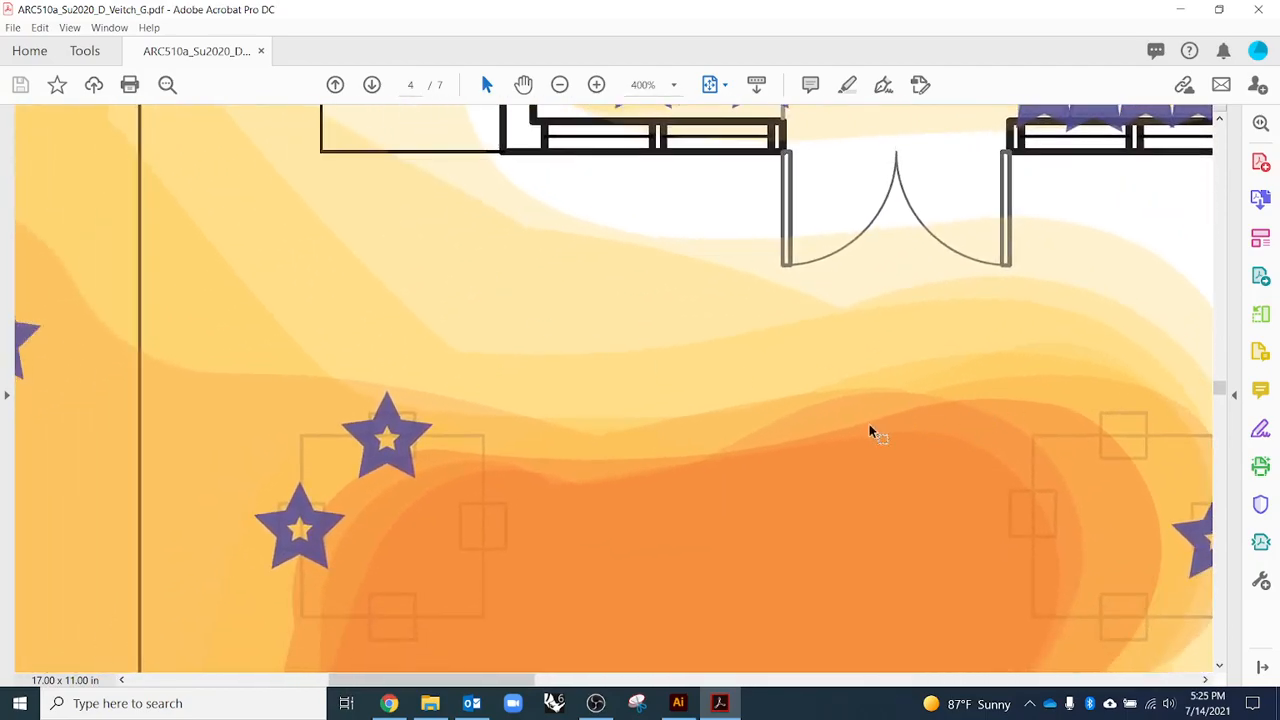
pyautogui.moveTo(346, 388); pyautogui.dragTo(853, 420)
pyautogui.moveTo(441, 237); pyautogui.dragTo(569, 474)
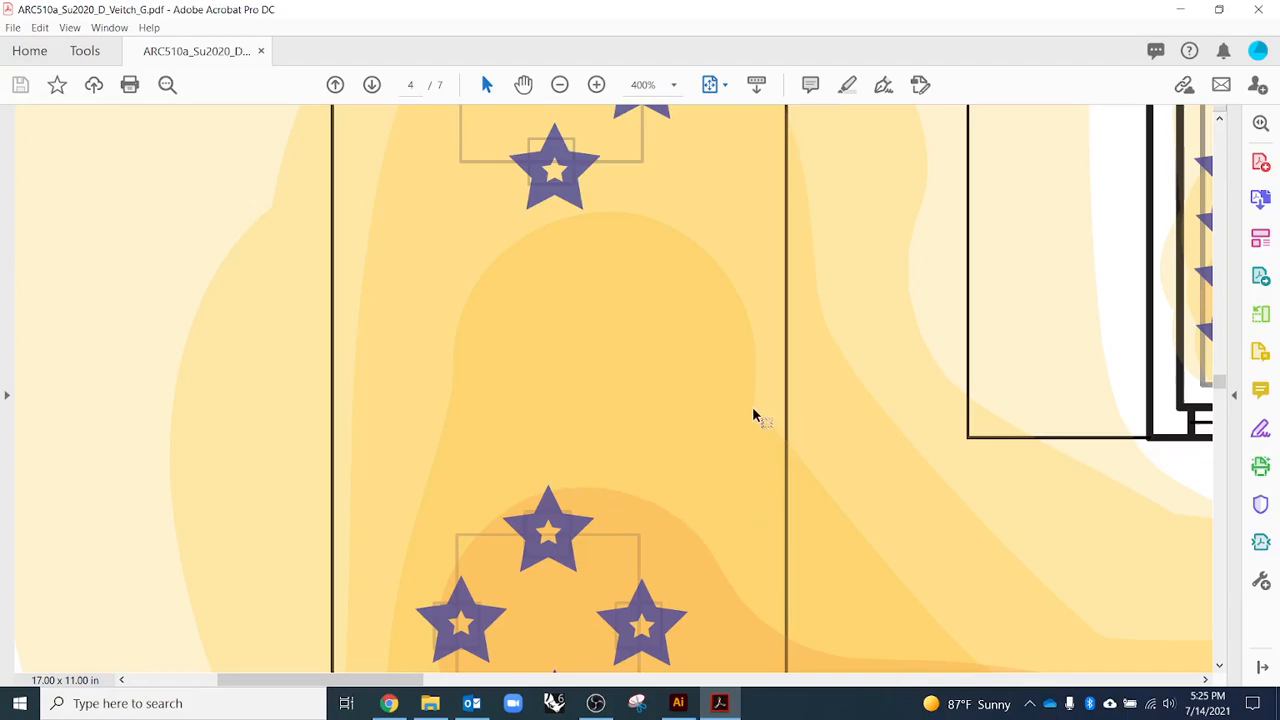
pyautogui.scroll(-3, 651, 457)
pyautogui.moveTo(691, 434); pyautogui.dragTo(614, 271)
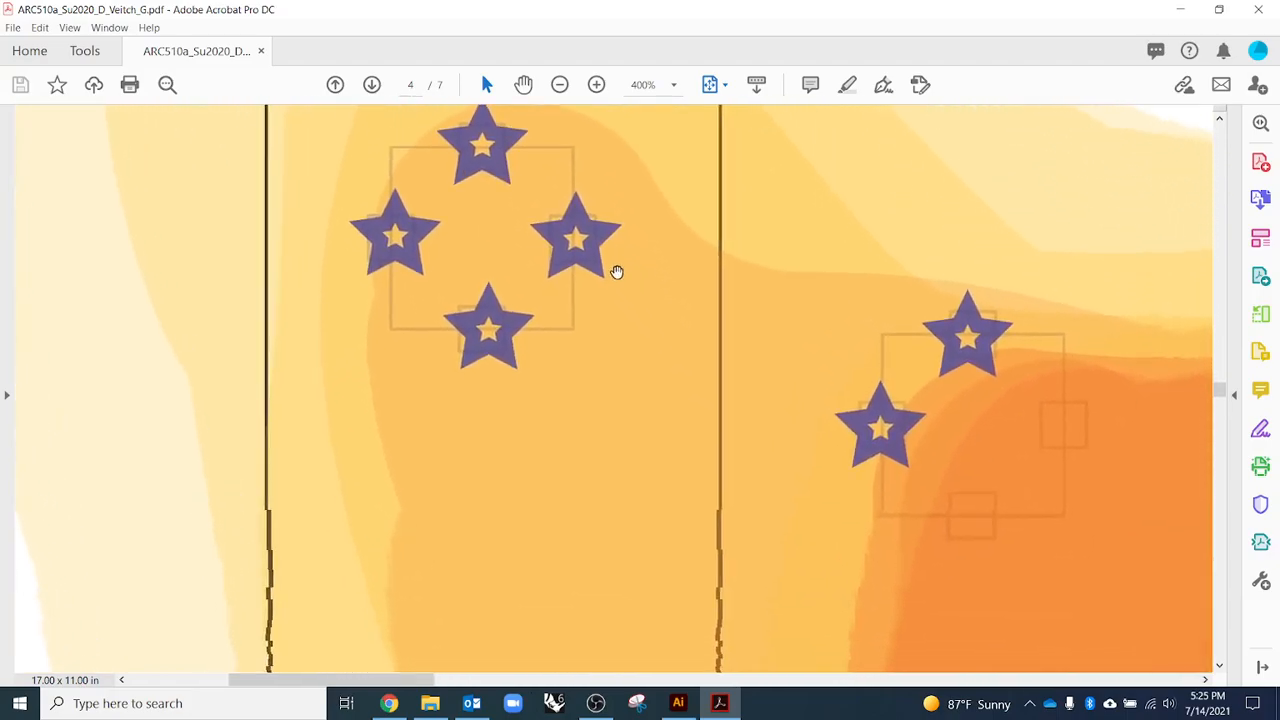
pyautogui.scroll(-1, 423, 306)
pyautogui.press('alt')
pyautogui.press('alt')
pyautogui.scroll(-2, 452, 336)
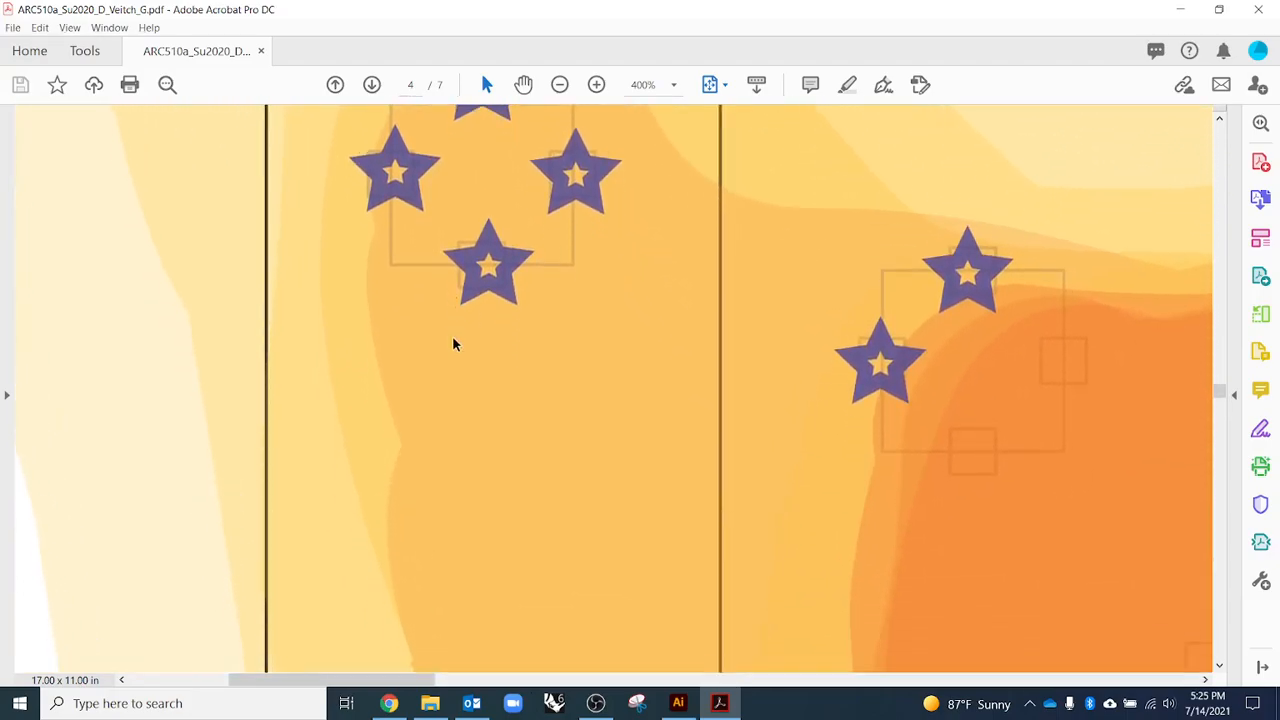
pyautogui.scroll(-2, 475, 375)
pyautogui.scroll(-3, 474, 380)
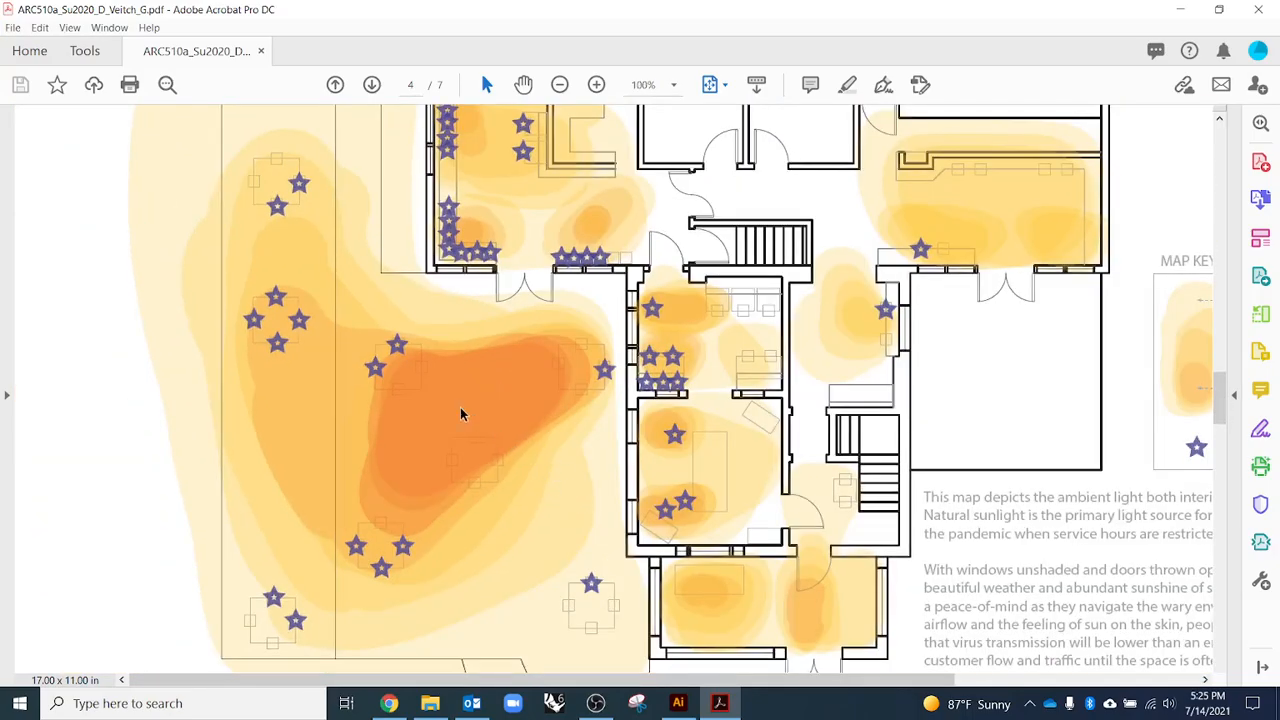
pyautogui.scroll(-2, 460, 412)
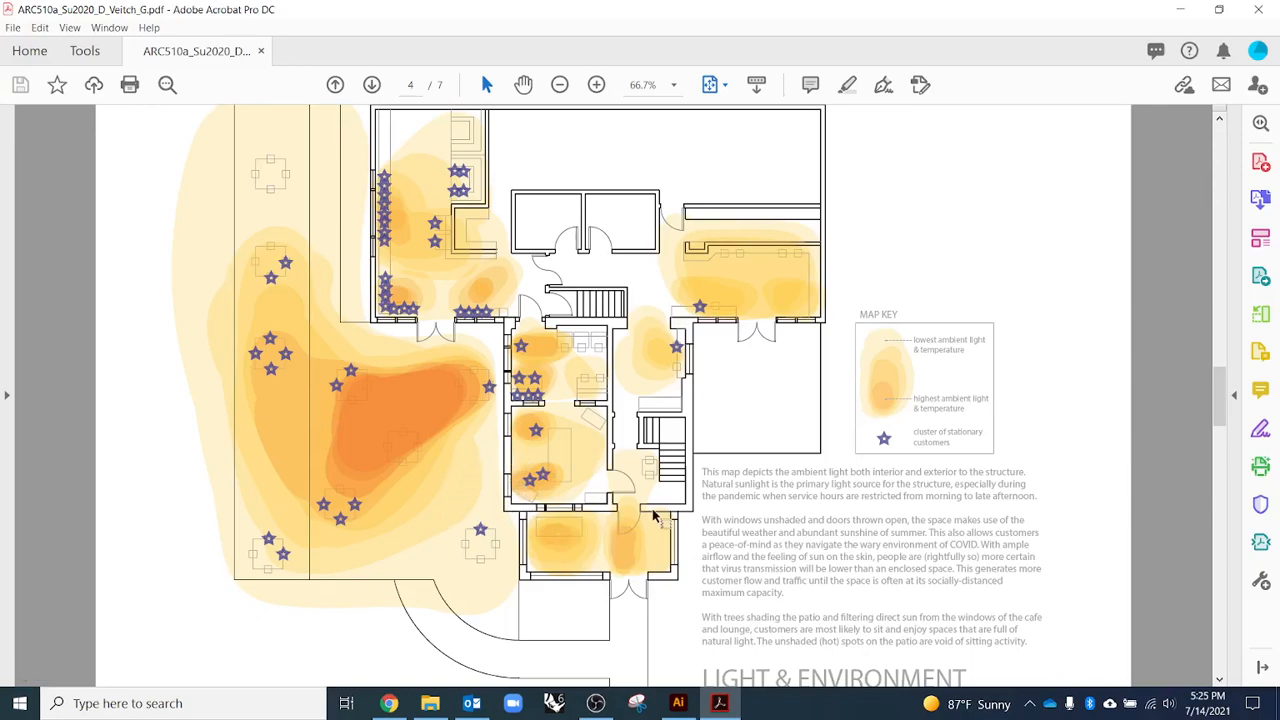
# - Fit the page to the window and view the Social Roles & Surveillance map on page 5
pyautogui.scroll(-1, 655, 516)
pyautogui.click(709, 85)
pyautogui.scroll(-1, 669, 464)
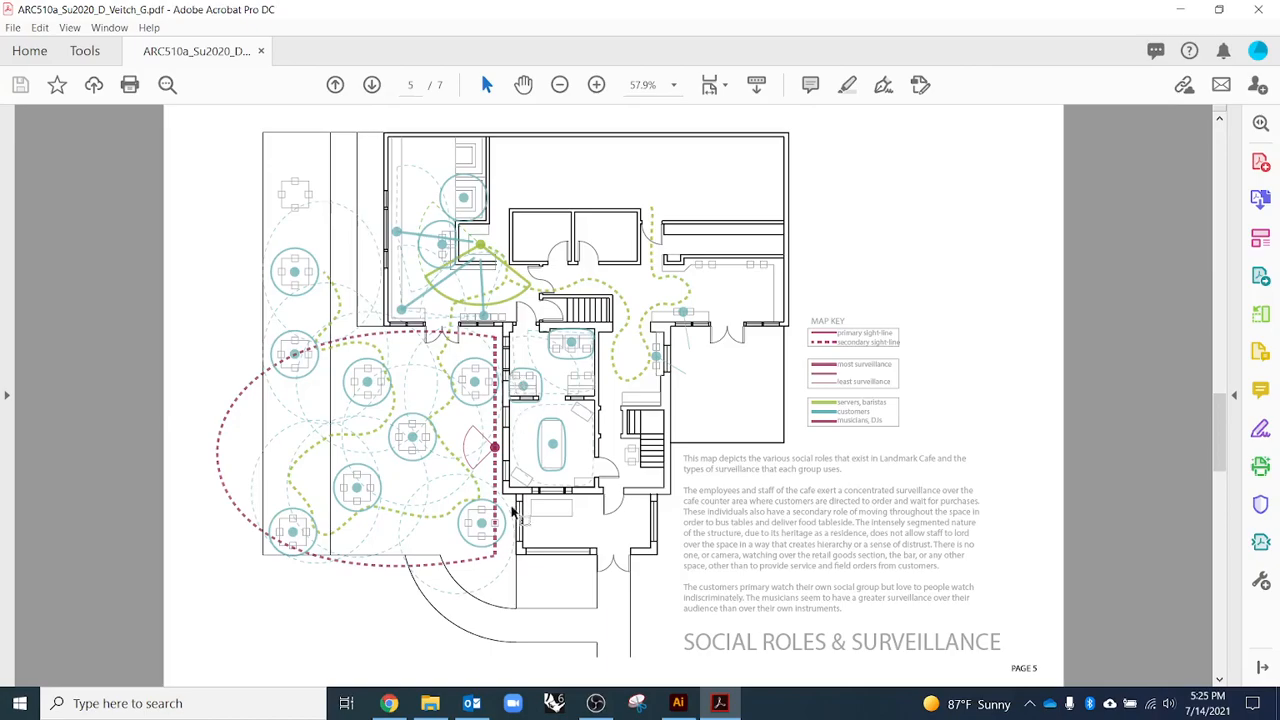
# - Return to Illustrator and draw a filled rectangle overlapping the thick wall above the square room
pyautogui.hotkey('alt', 'Tab')
pyautogui.moveTo(554, 343); pyautogui.dragTo(456, 421)
pyautogui.click(20, 172)
pyautogui.moveTo(489, 140); pyautogui.dragTo(611, 229)
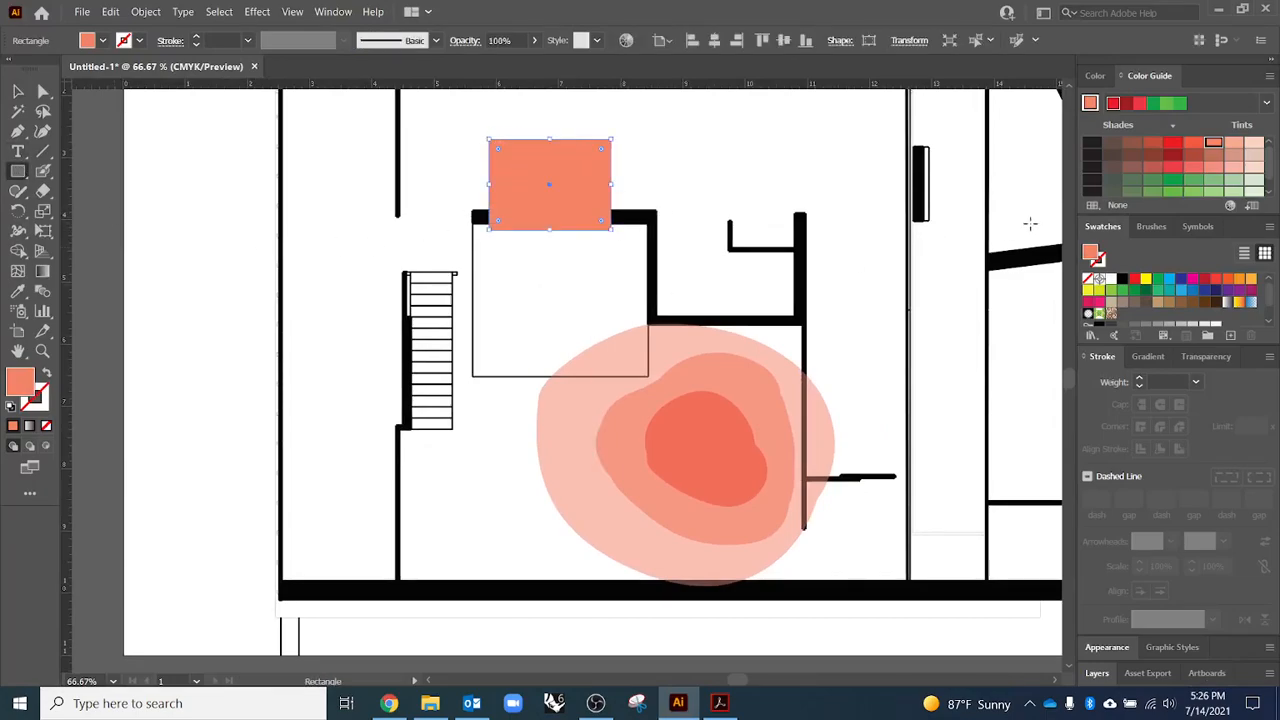
# - Swap the rectangle's fill and stroke so it is only outlined, and set the stroke weight to 7 pt
pyautogui.click(45, 374)
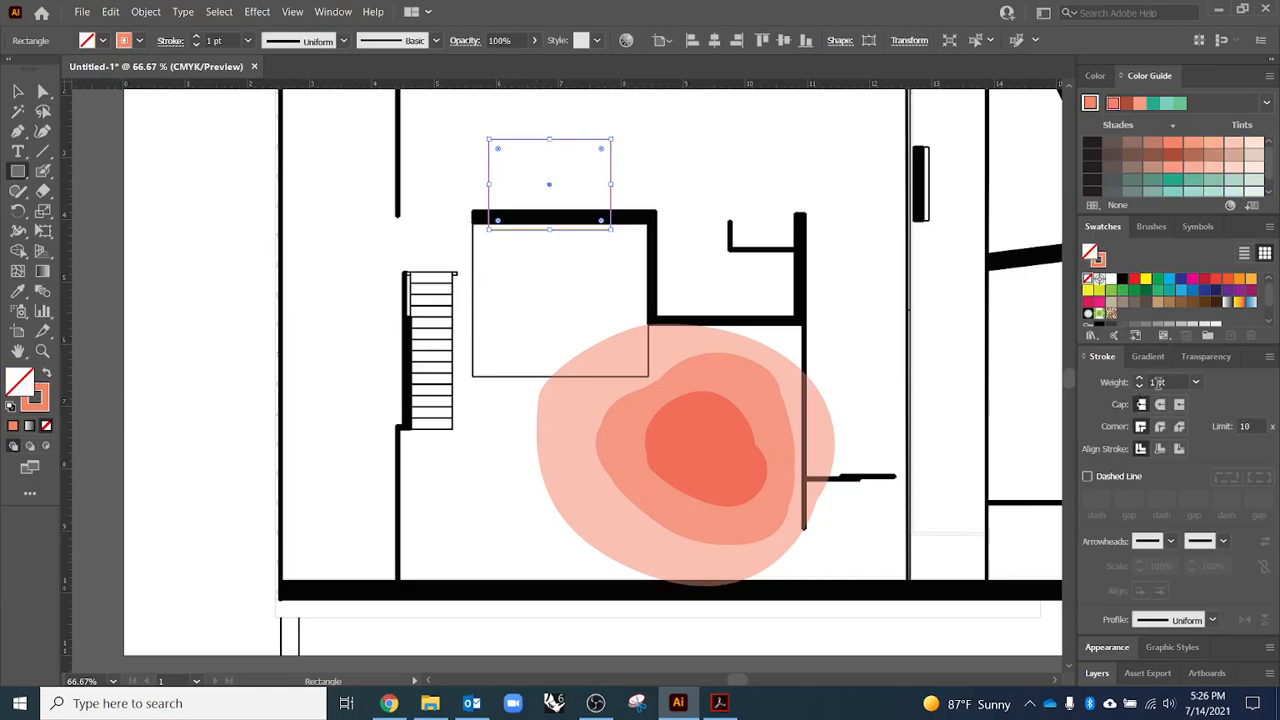
pyautogui.click(1140, 379)
pyautogui.click(1140, 379)
pyautogui.click(1140, 379)
pyautogui.click(1140, 379)
pyautogui.click(1140, 379)
pyautogui.click(1140, 379)
# - Move the outlined rectangle up into the open space between the upper wall and the square room
pyautogui.press('v')
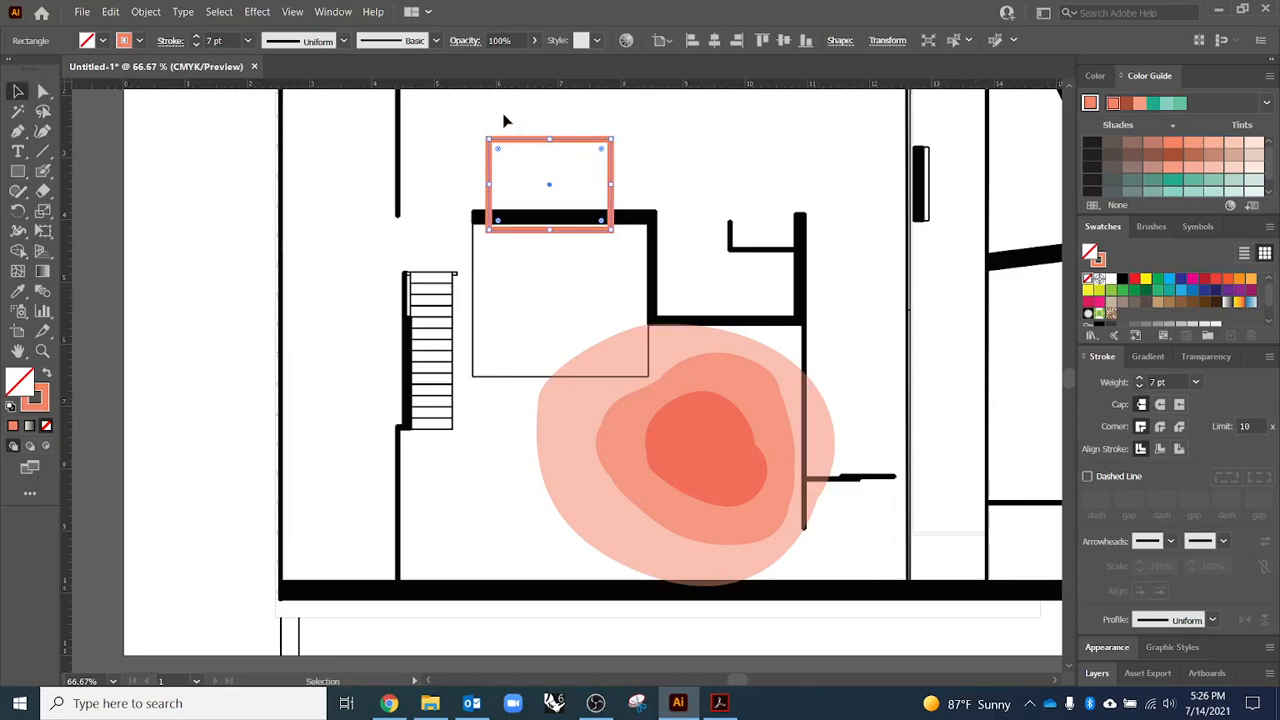
pyautogui.click(505, 122)
pyautogui.scroll(2, 693, 300)
pyautogui.moveTo(645, 295); pyautogui.dragTo(655, 247)
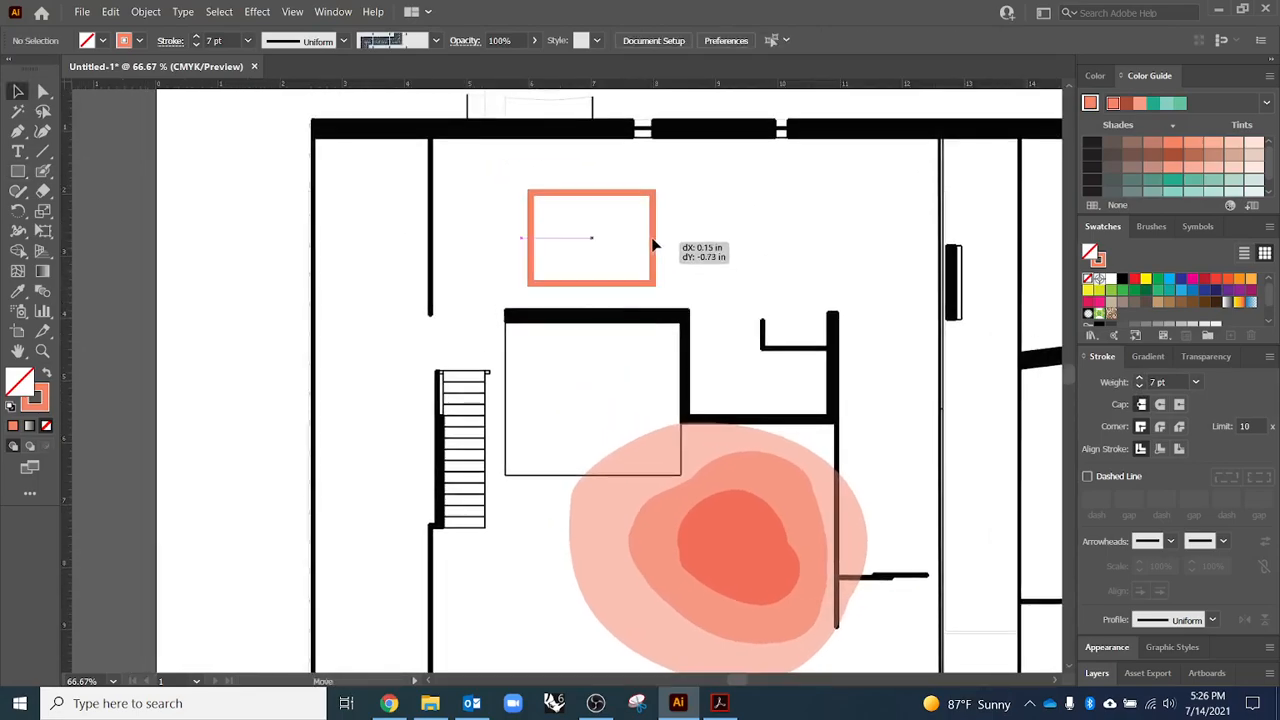
# - Draw a large outlined rounded rectangle across the interior wall above the stairs and increase its corner rounding
pyautogui.click(42, 400)
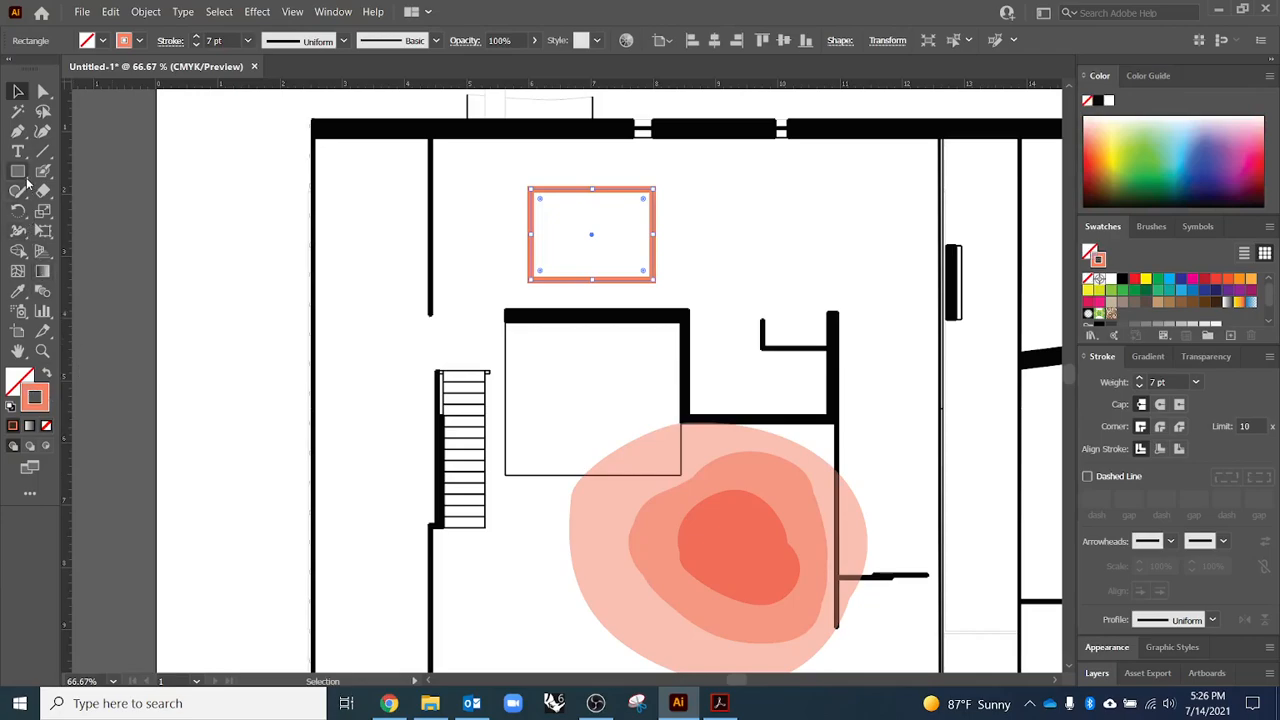
pyautogui.click(22, 175)
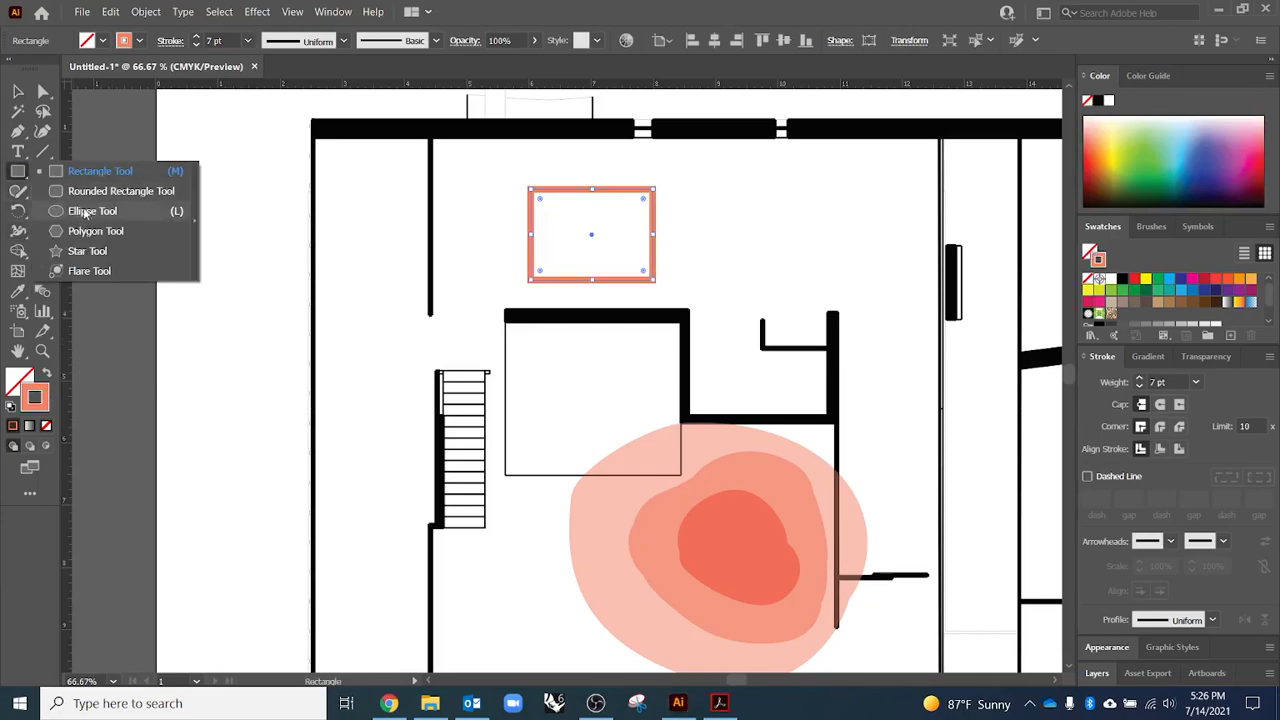
pyautogui.click(120, 191)
pyautogui.moveTo(322, 238); pyautogui.dragTo(490, 384)
pyautogui.moveTo(479, 251); pyautogui.dragTo(460, 310)
# - Draw an outlined circle 0.64 in across to the right of the rectangle, and a wider flat ellipse beyond it
pyautogui.moveTo(18, 175); pyautogui.dragTo(58, 211)
pyautogui.moveTo(731, 187); pyautogui.dragTo(773, 225)
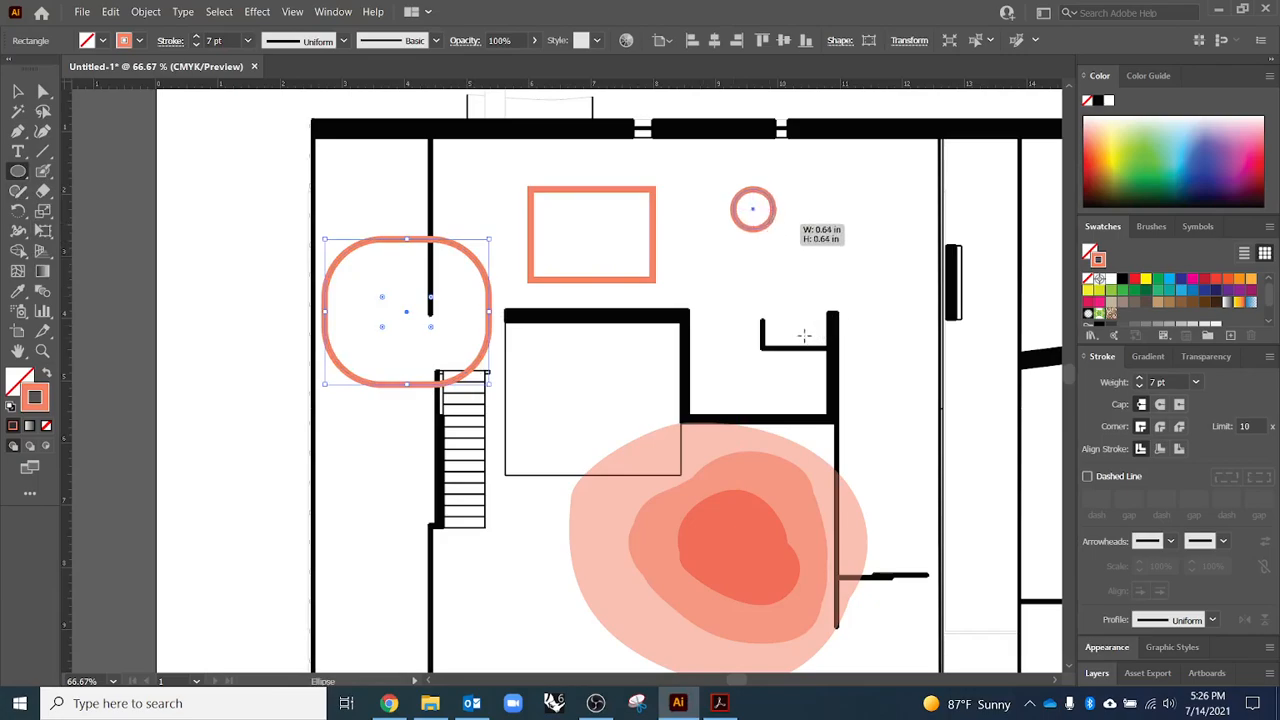
pyautogui.press('v')
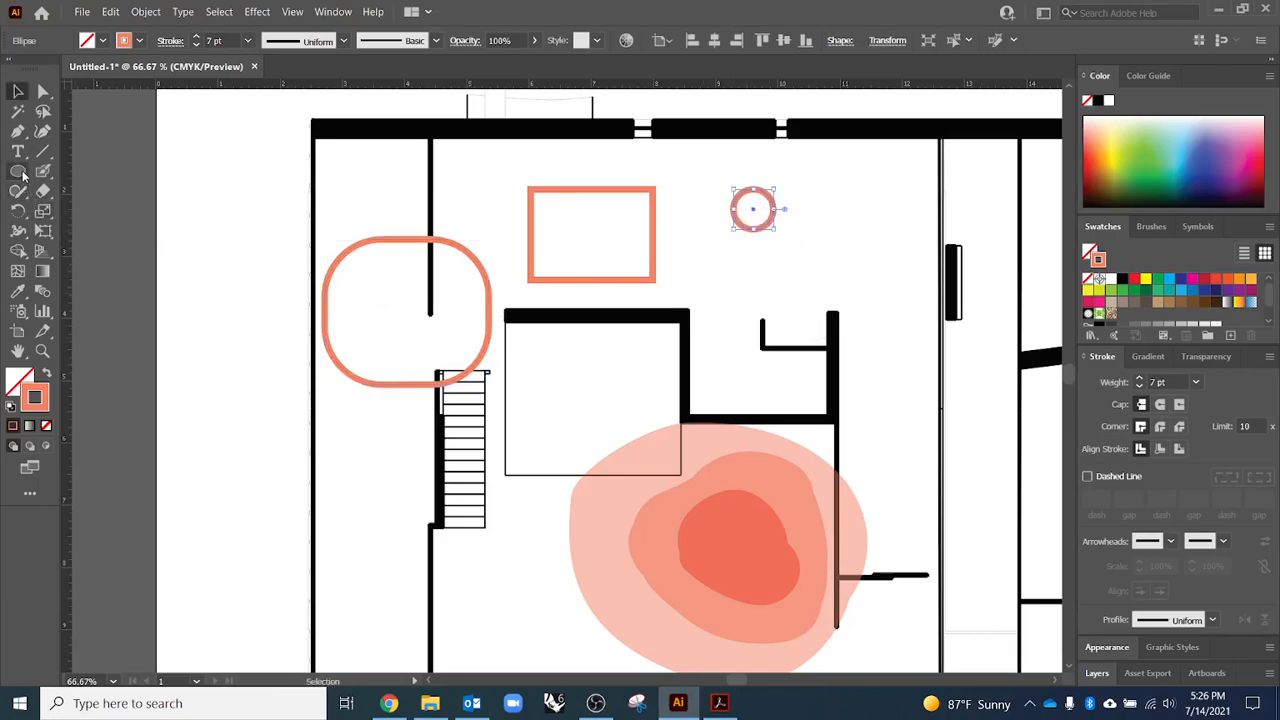
pyautogui.click(20, 173)
pyautogui.moveTo(845, 221); pyautogui.dragTo(937, 270)
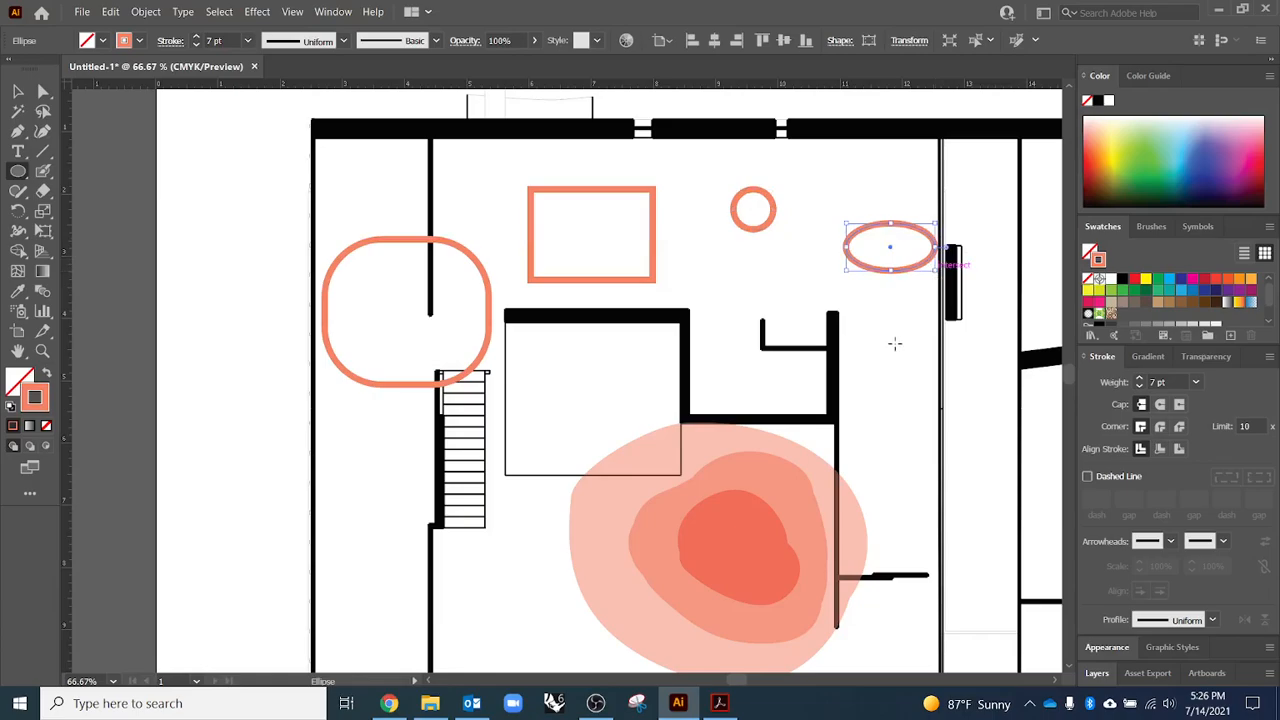
pyautogui.press('v')
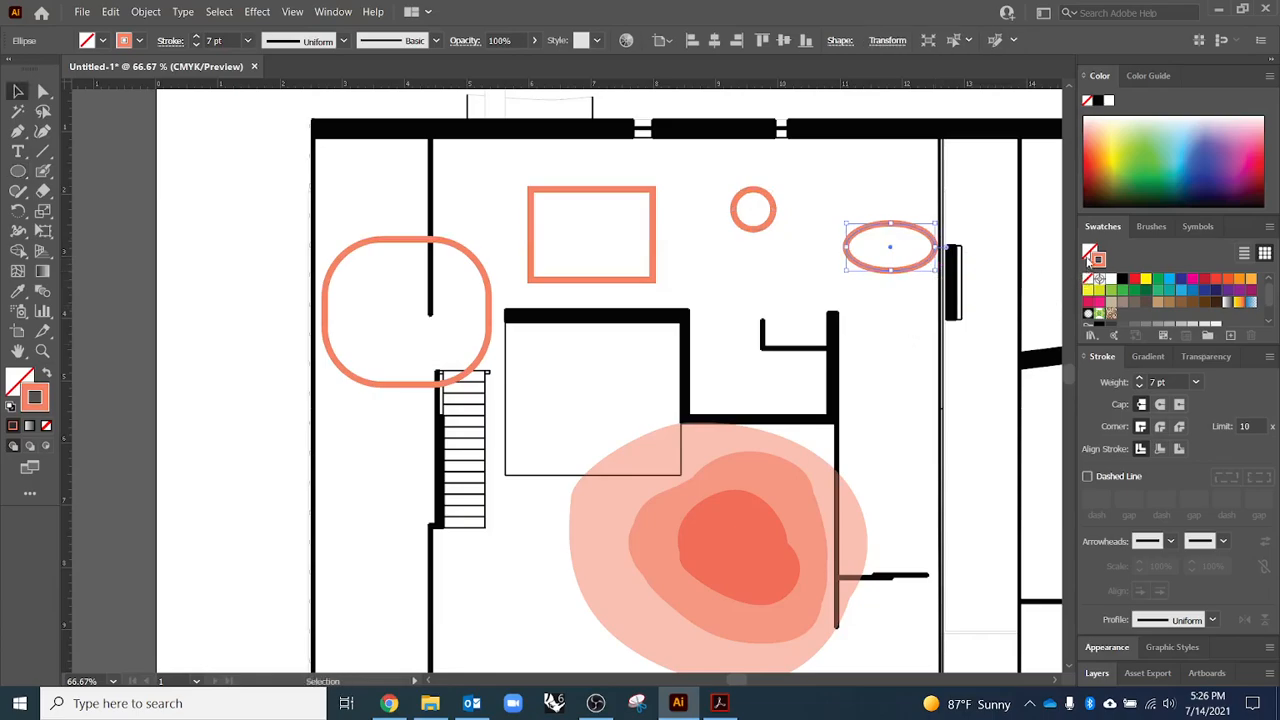
# - Swap fill and stroke on the ellipse and the circle to make them solid, and shrink the circle to a small dot
pyautogui.click(47, 374)
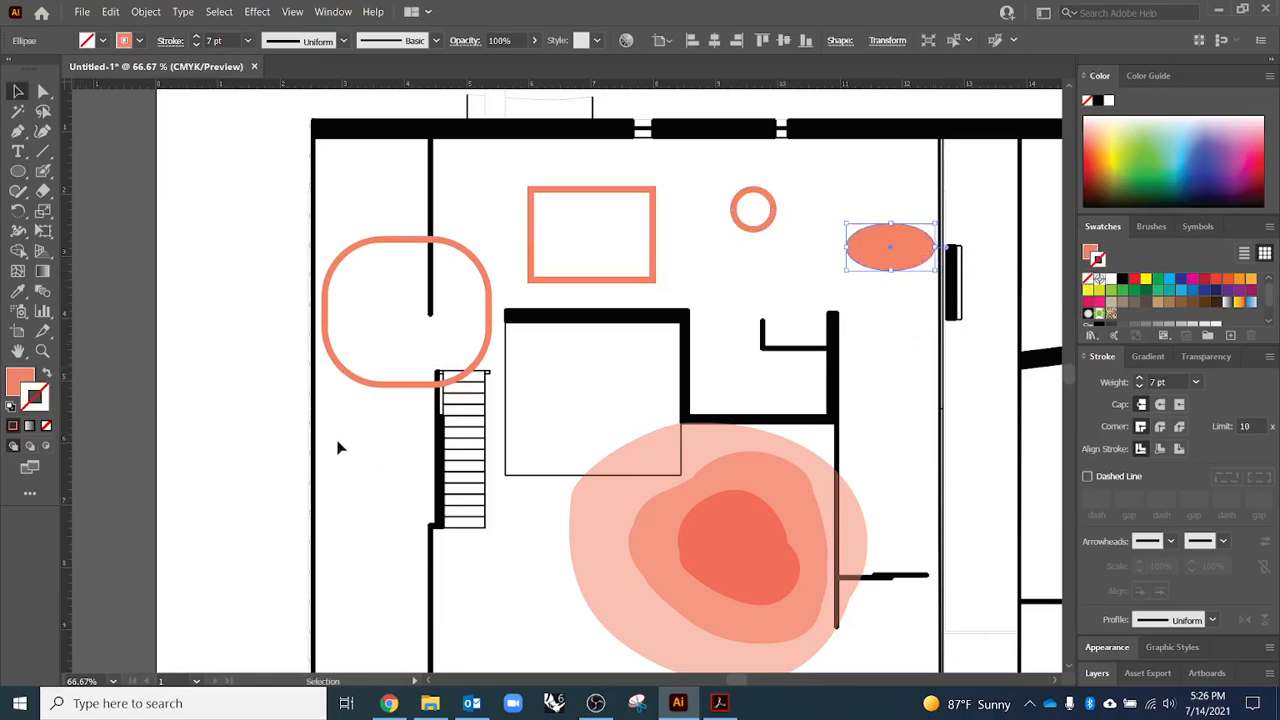
pyautogui.click(760, 228)
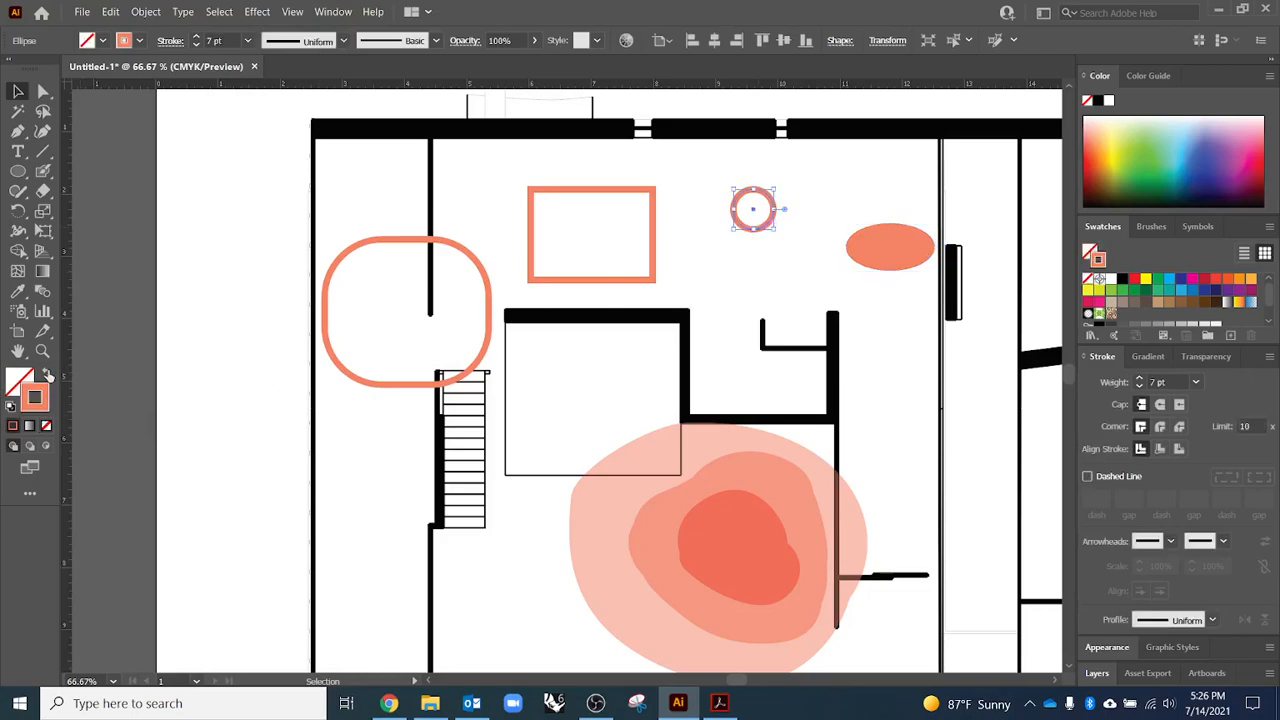
pyautogui.hotkey('shift', 'x')
pyautogui.moveTo(772, 230); pyautogui.dragTo(747, 203)
pyautogui.click(790, 267)
pyautogui.click(878, 262)
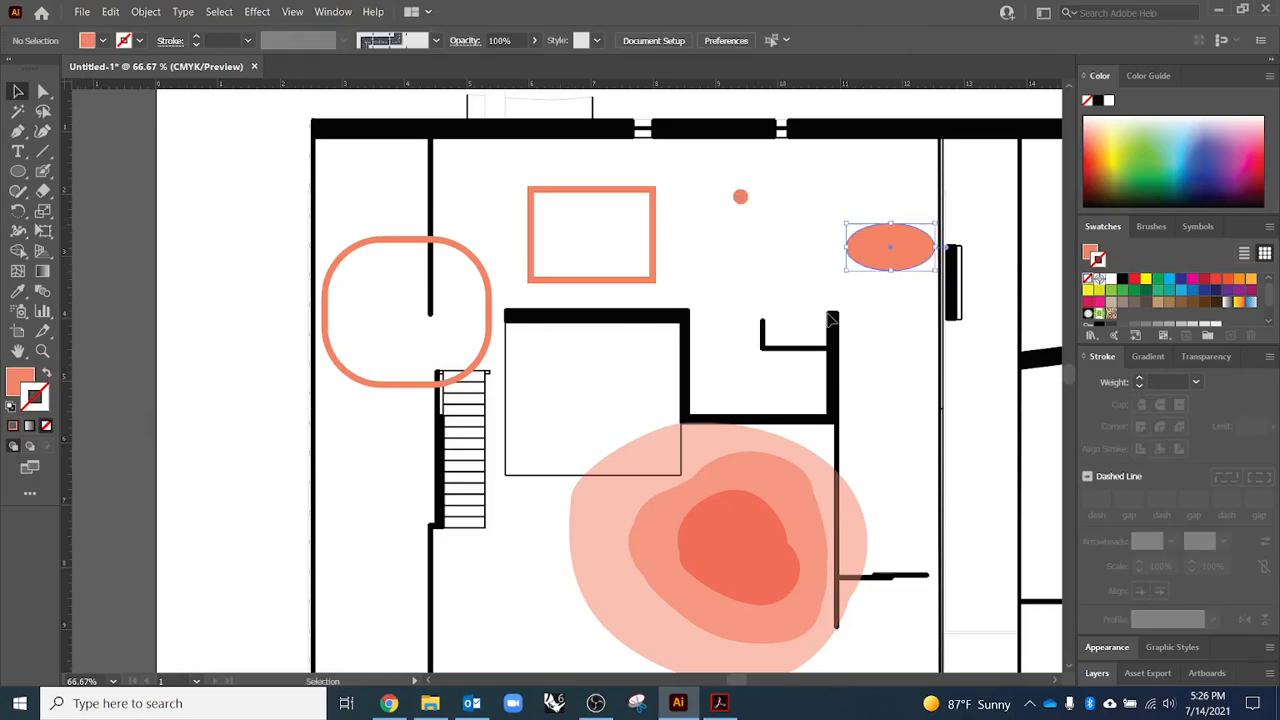
# - Delete the rounded and plain outlined rectangles, and move the ellipse 2.29 in left to just below the small dot
pyautogui.click(488, 354)
pyautogui.press('Delete')
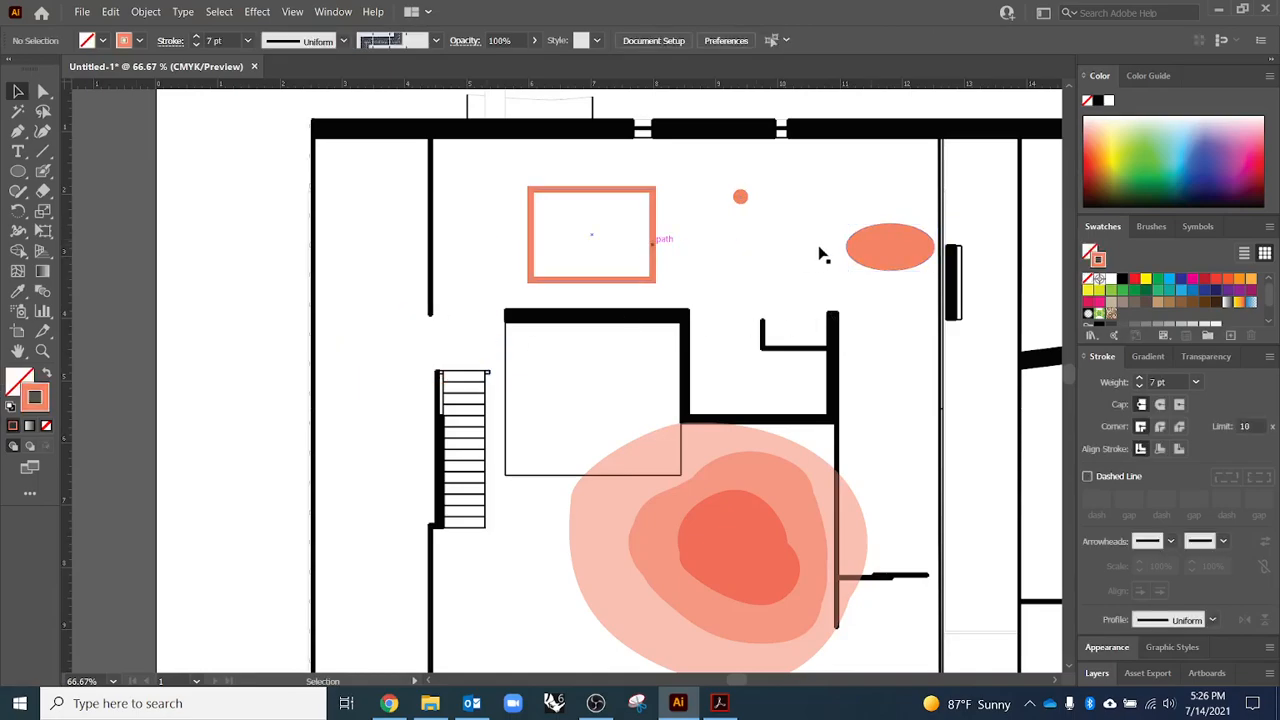
pyautogui.moveTo(868, 252); pyautogui.dragTo(726, 252)
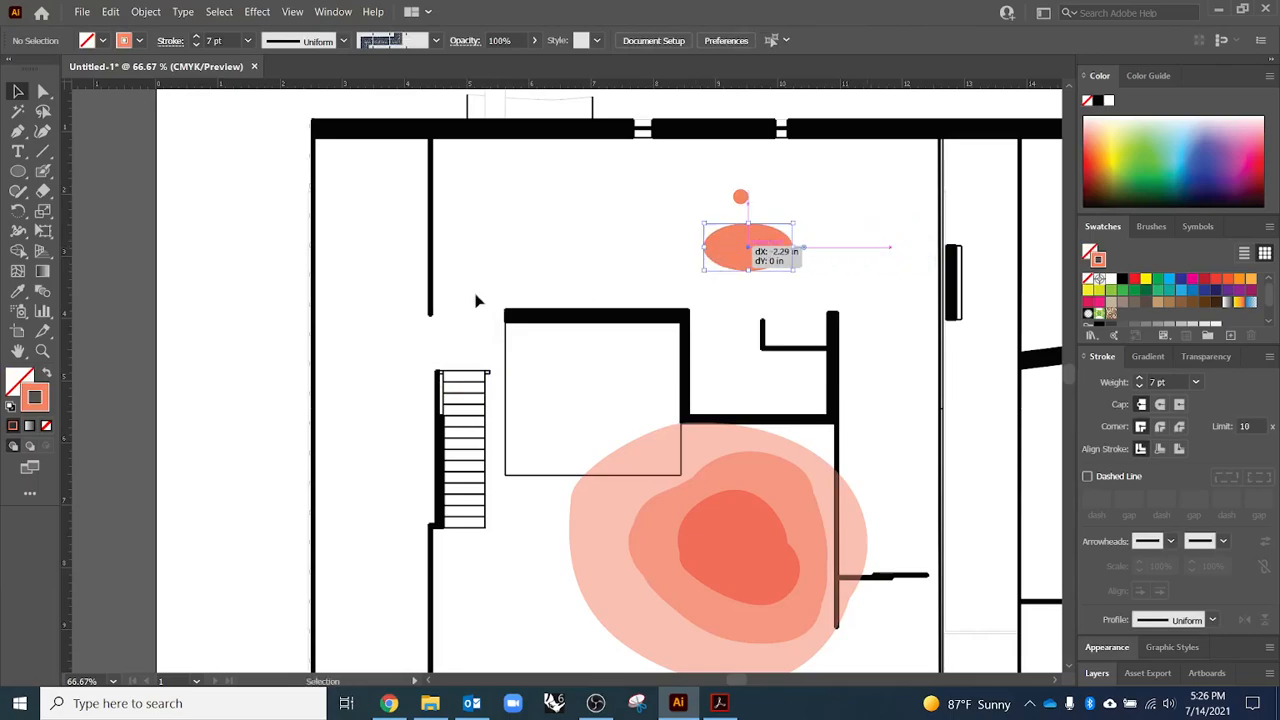
# - Swap the ellipse to an outline and paint a long winding pathway from the coral area's lower right, around the stairs, to near the small dot
pyautogui.click(45, 175)
pyautogui.click(84, 172)
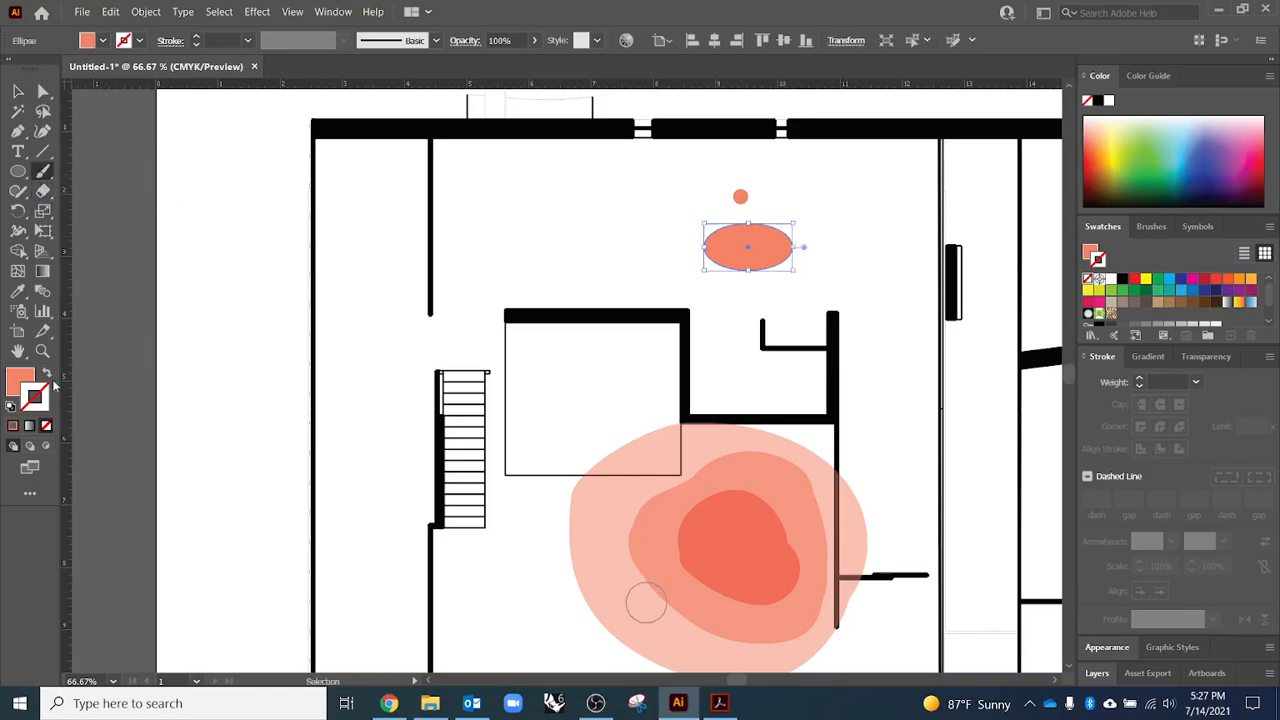
pyautogui.click(47, 373)
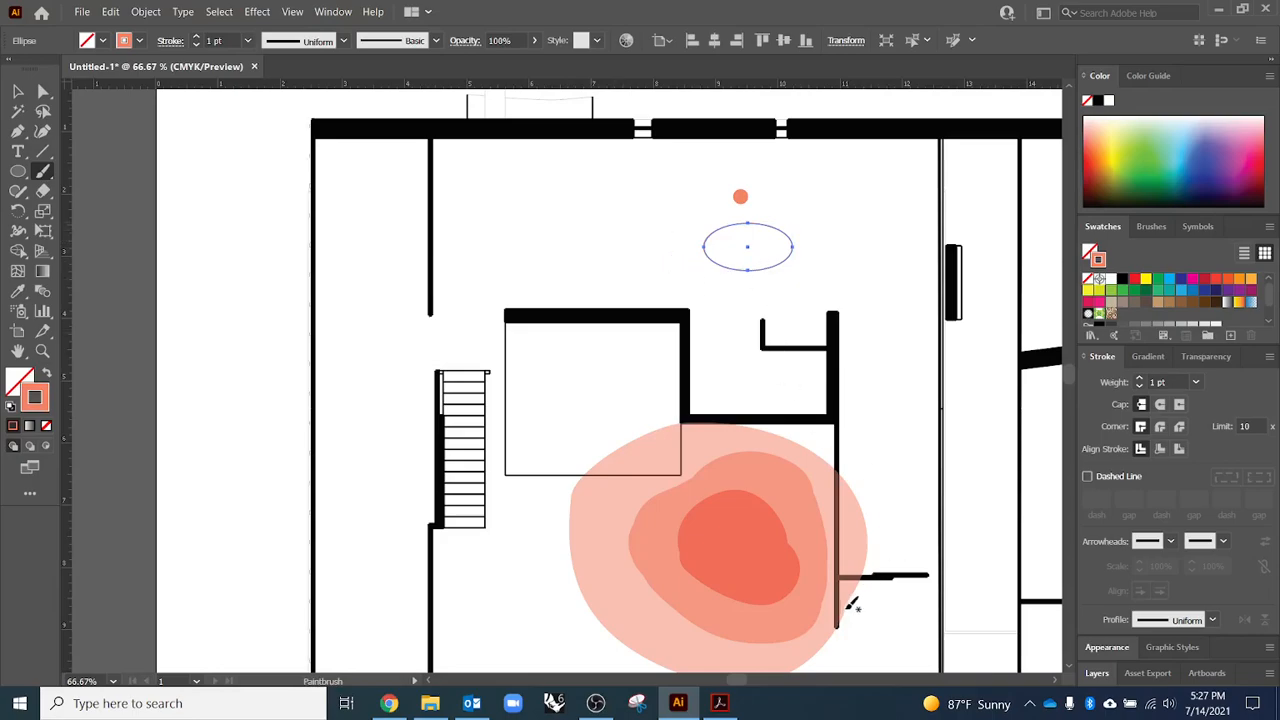
pyautogui.scroll(-2, 686, 434)
pyautogui.moveTo(858, 549)
pyautogui.mouseDown()
pyautogui.moveTo(806, 583)
pyautogui.moveTo(752, 560)
pyautogui.mouseUp()
pyautogui.moveTo(552, 480); pyautogui.dragTo(470, 518)
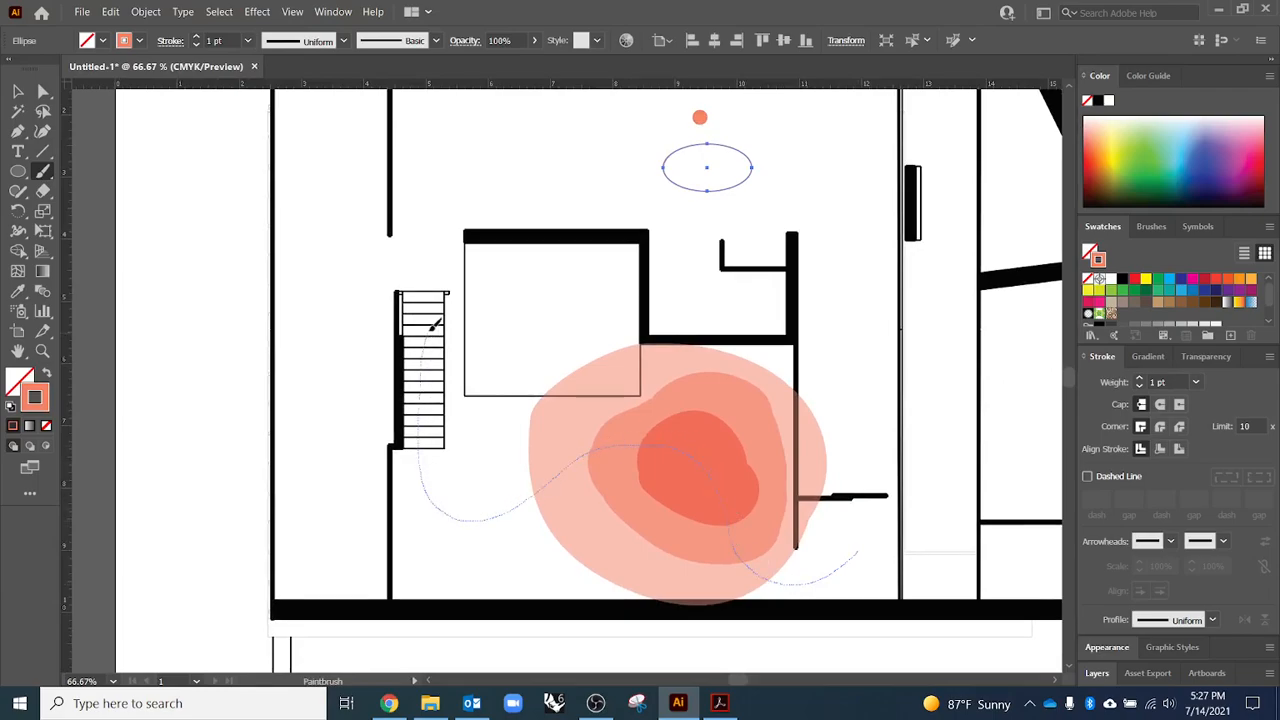
pyautogui.moveTo(426, 272); pyautogui.dragTo(371, 285)
pyautogui.moveTo(592, 138)
pyautogui.mouseDown()
pyautogui.moveTo(654, 190)
pyautogui.moveTo(772, 195)
pyautogui.mouseUp()
pyautogui.moveTo(724, 109); pyautogui.dragTo(722, 110)
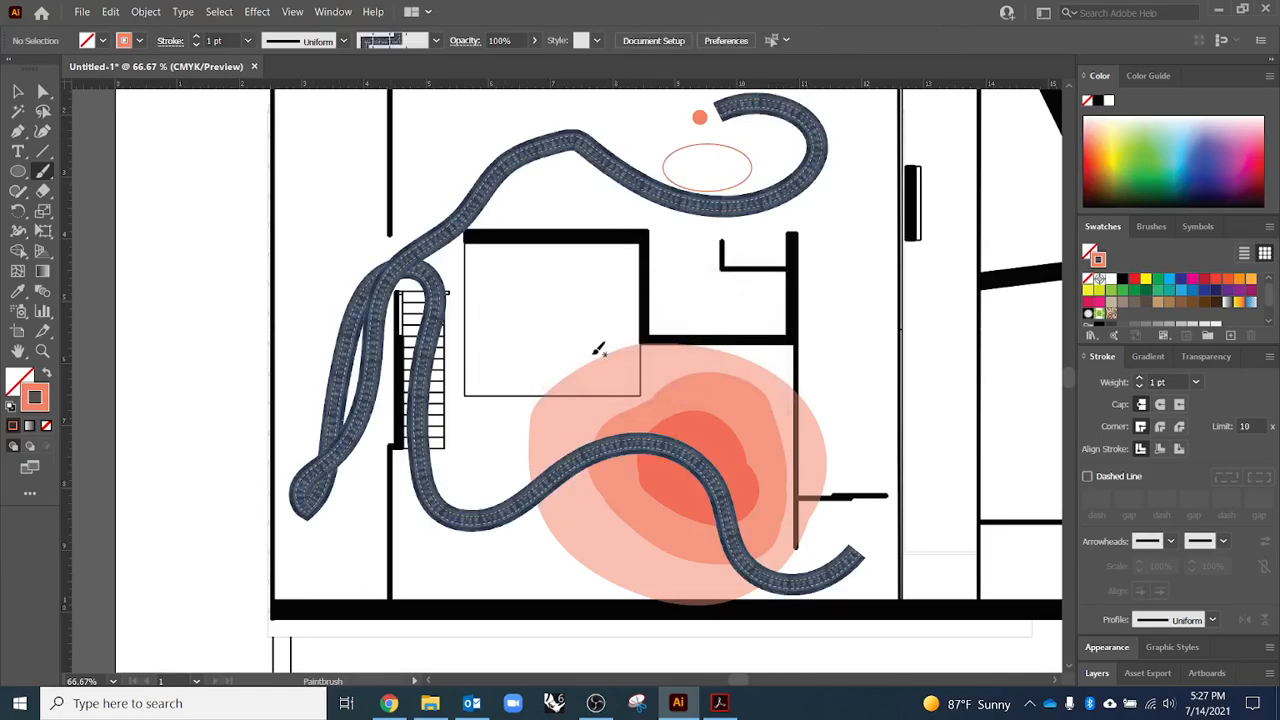
# - Replace the Denim Seam brush on the winding pathway with the Basic brush and keep the path selected
pyautogui.press('v')
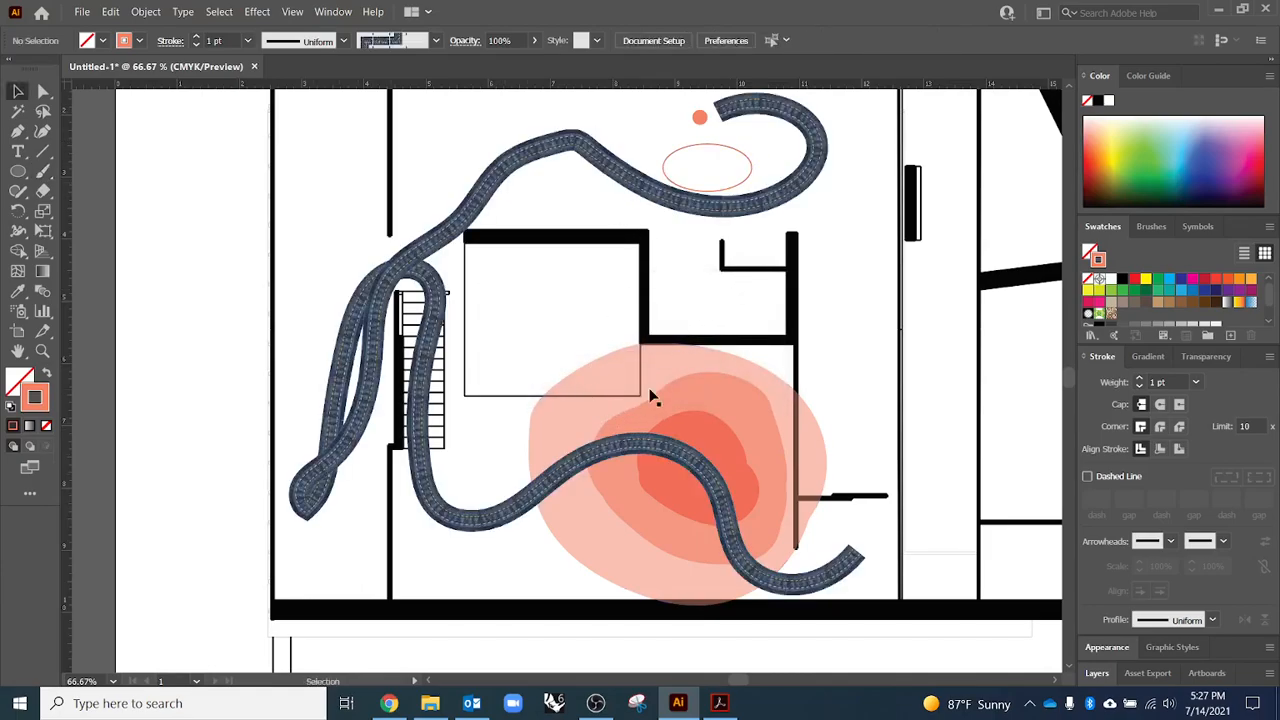
pyautogui.click(488, 528)
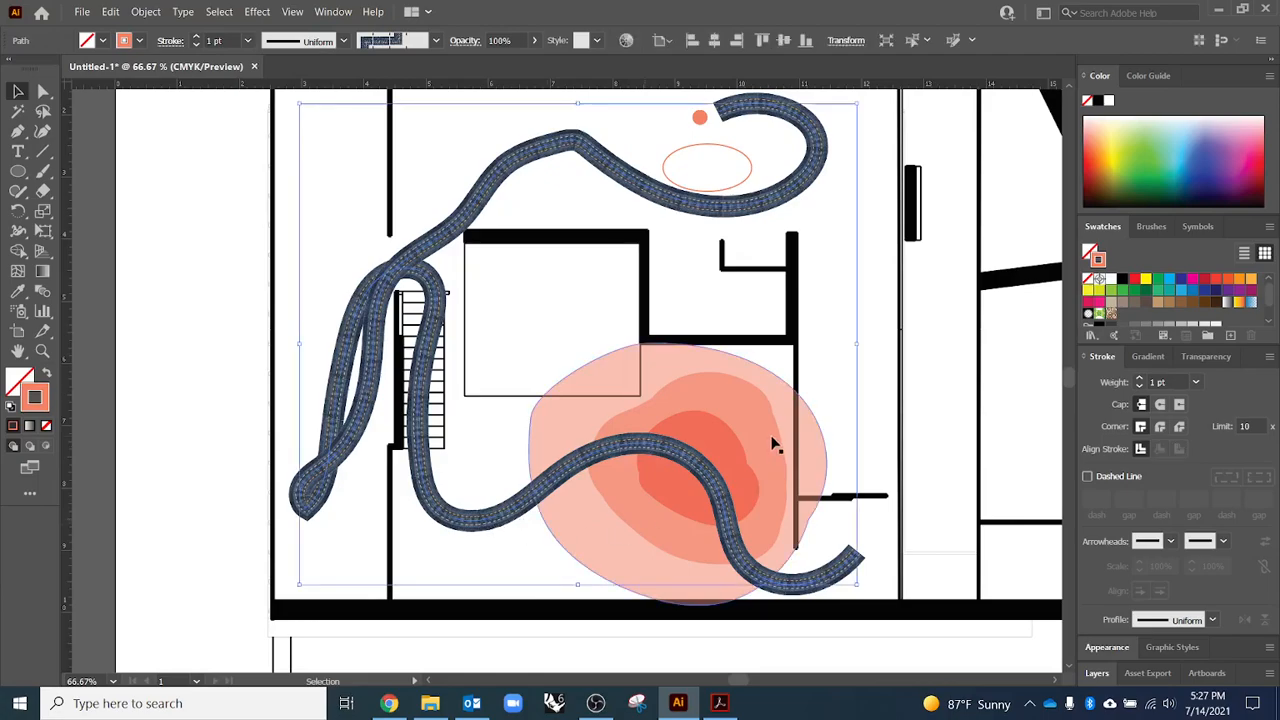
pyautogui.click(1108, 647)
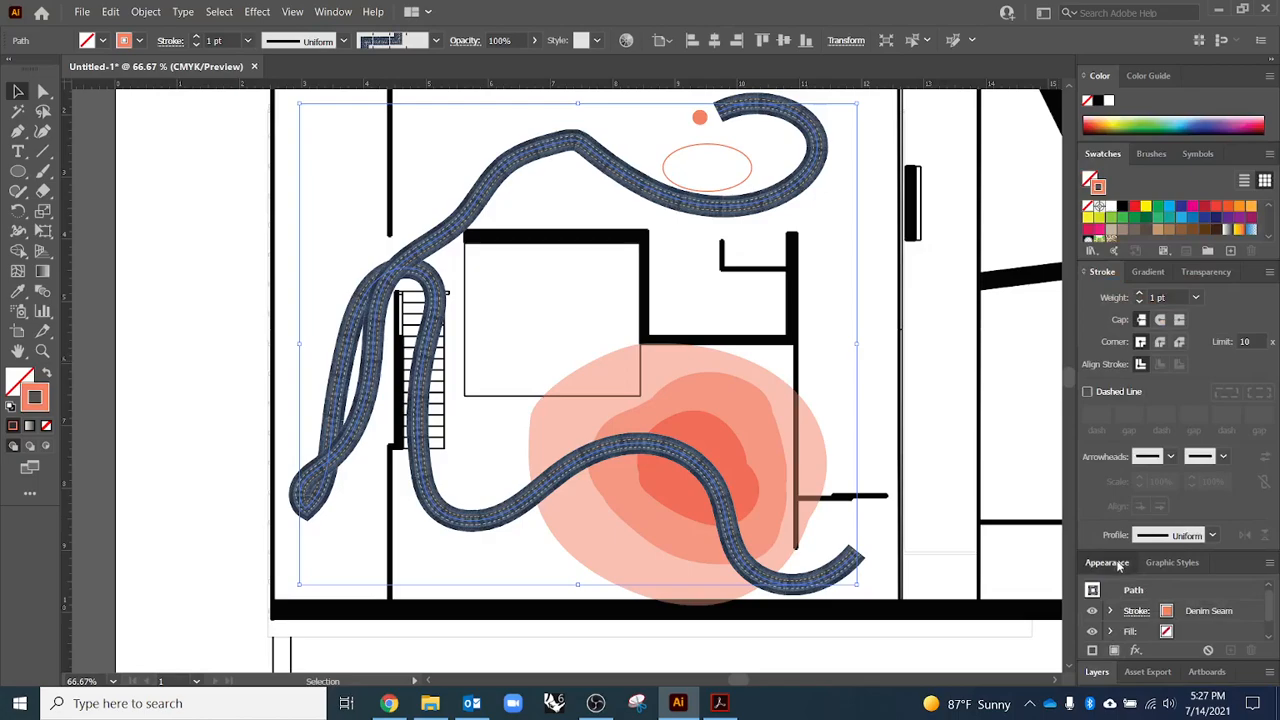
pyautogui.scroll(-2, 1145, 575)
pyautogui.click(1136, 594)
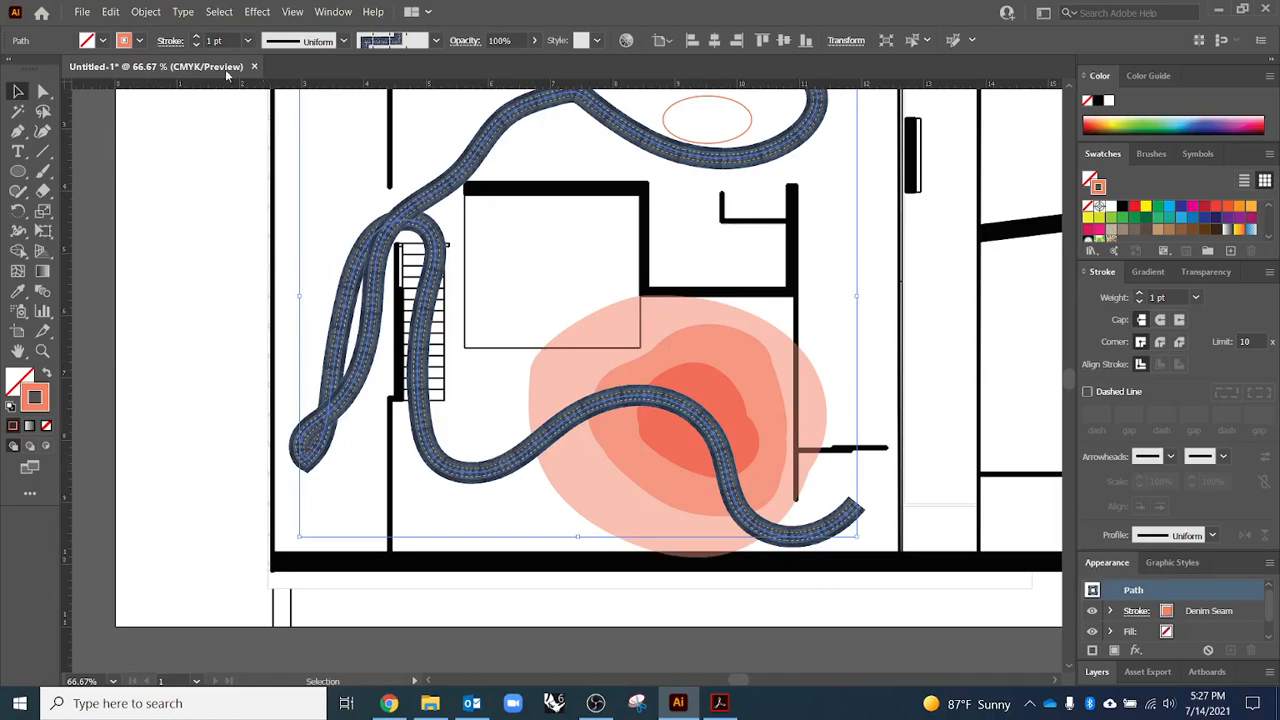
pyautogui.click(436, 41)
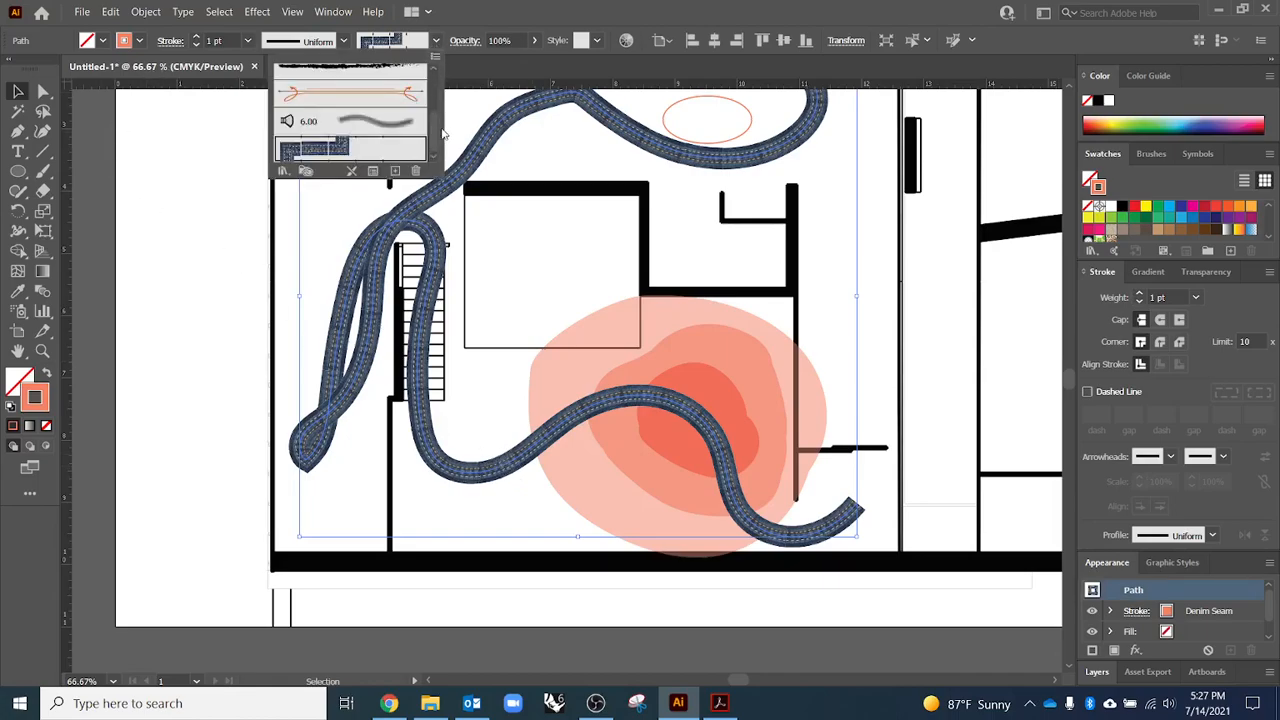
pyautogui.moveTo(437, 141)
pyautogui.mouseDown()
pyautogui.moveTo(434, 86)
pyautogui.moveTo(432, 150)
pyautogui.mouseUp()
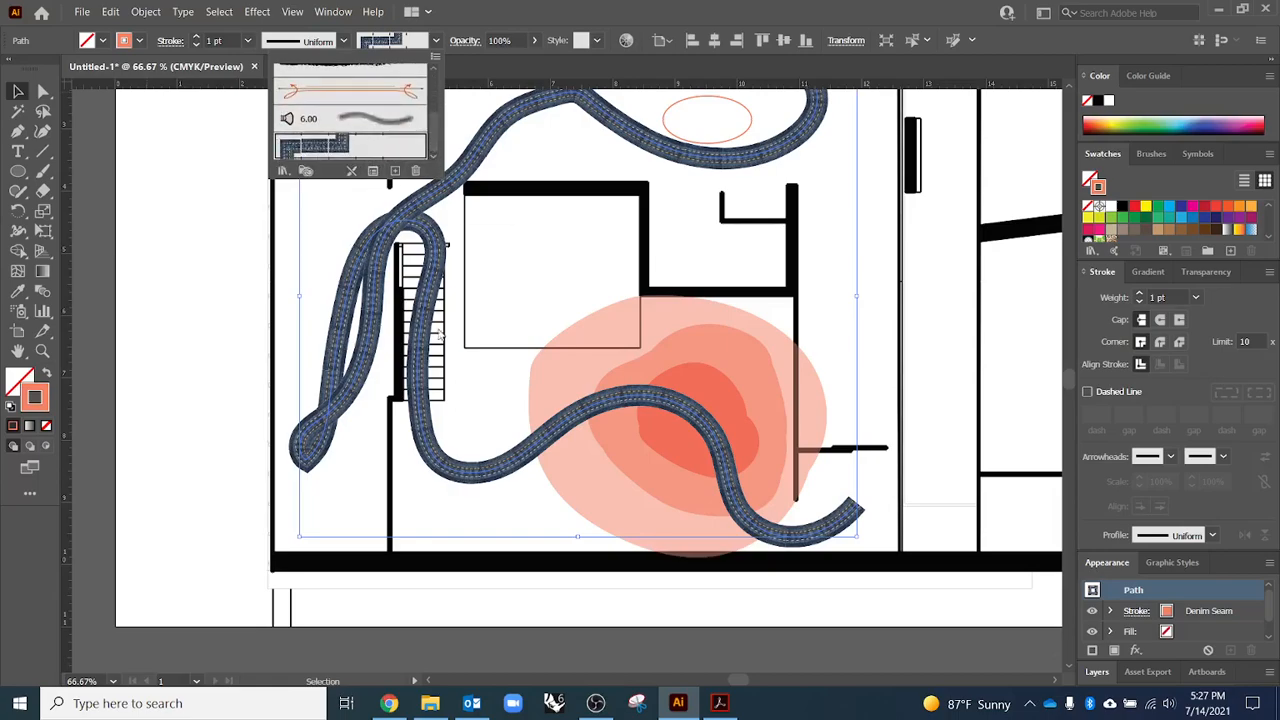
pyautogui.moveTo(428, 158); pyautogui.dragTo(432, 84)
pyautogui.click(313, 143)
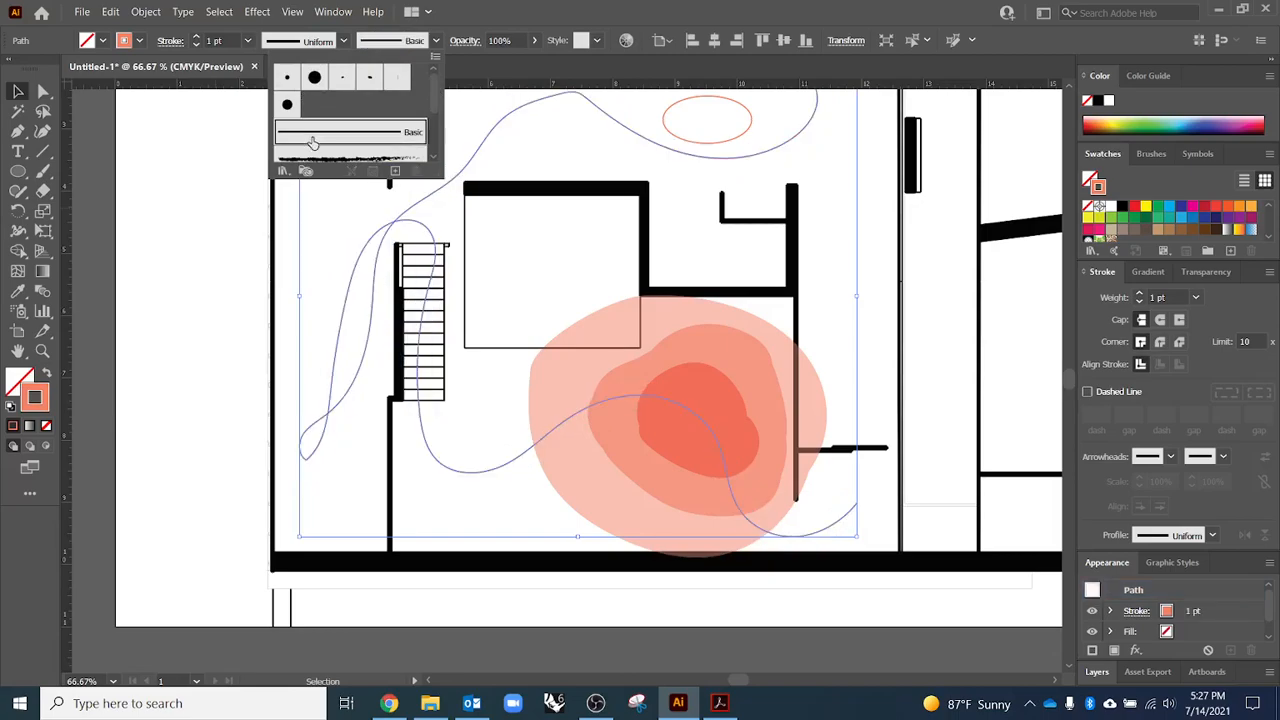
pyautogui.click(182, 365)
pyautogui.click(334, 417)
pyautogui.click(414, 431)
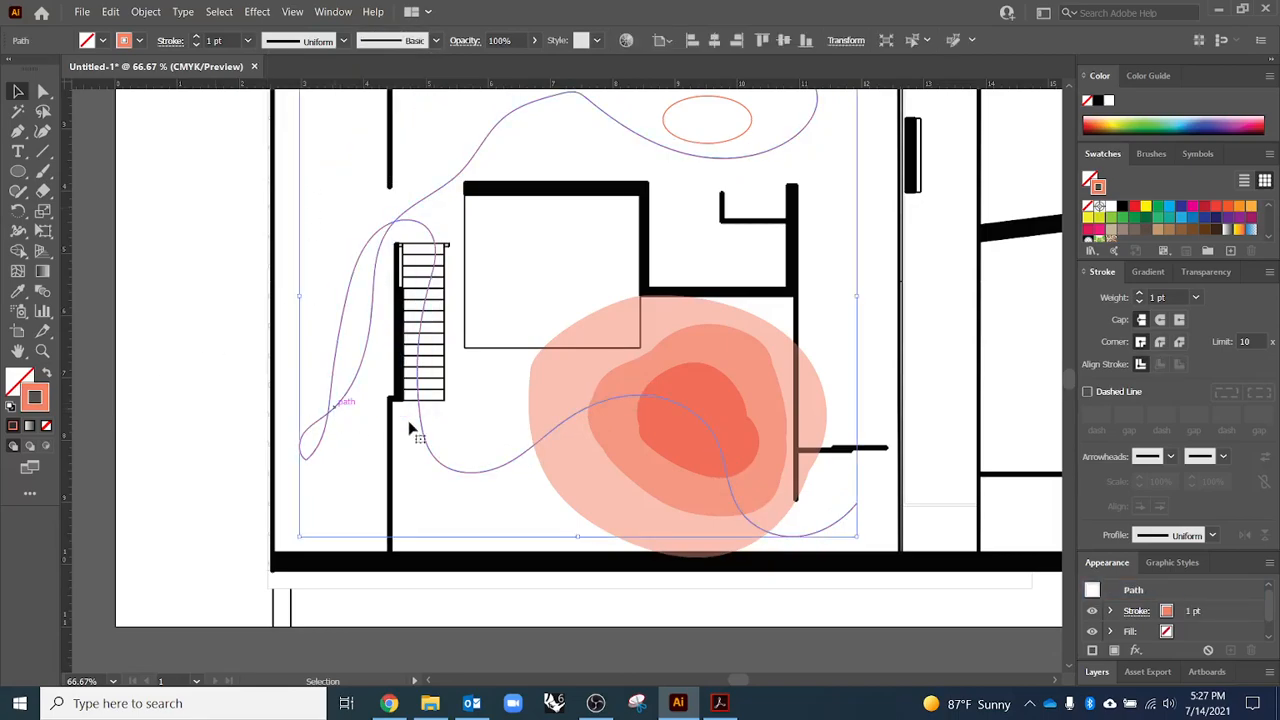
# - Increase the winding pathway's stroke weight to 7 pt
pyautogui.click(1141, 294)
pyautogui.click(1141, 294)
pyautogui.click(1141, 294)
pyautogui.click(1141, 294)
pyautogui.click(1141, 294)
pyautogui.click(1141, 294)
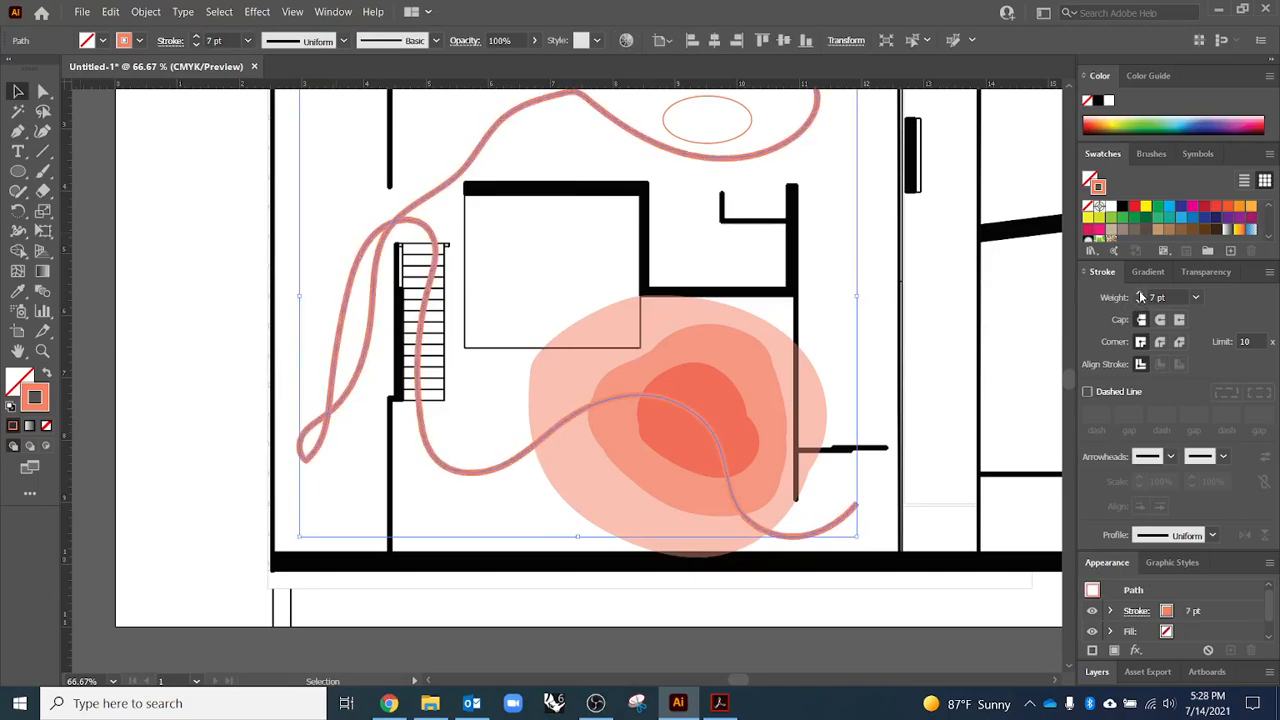
# - Make the pathway a dotted line using a dashed stroke with round caps, a 0 pt dash and a 15 pt gap
pyautogui.click(436, 40)
pyautogui.click(1112, 396)
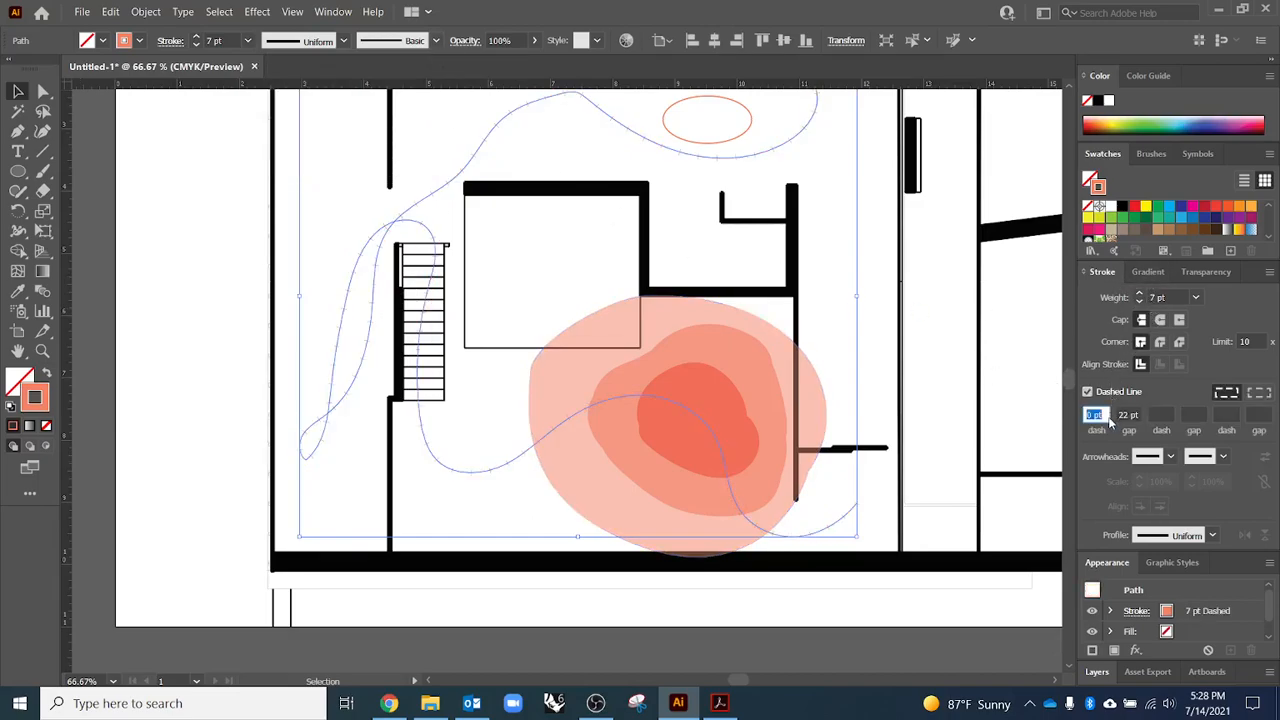
pyautogui.scroll(2, 1104, 415)
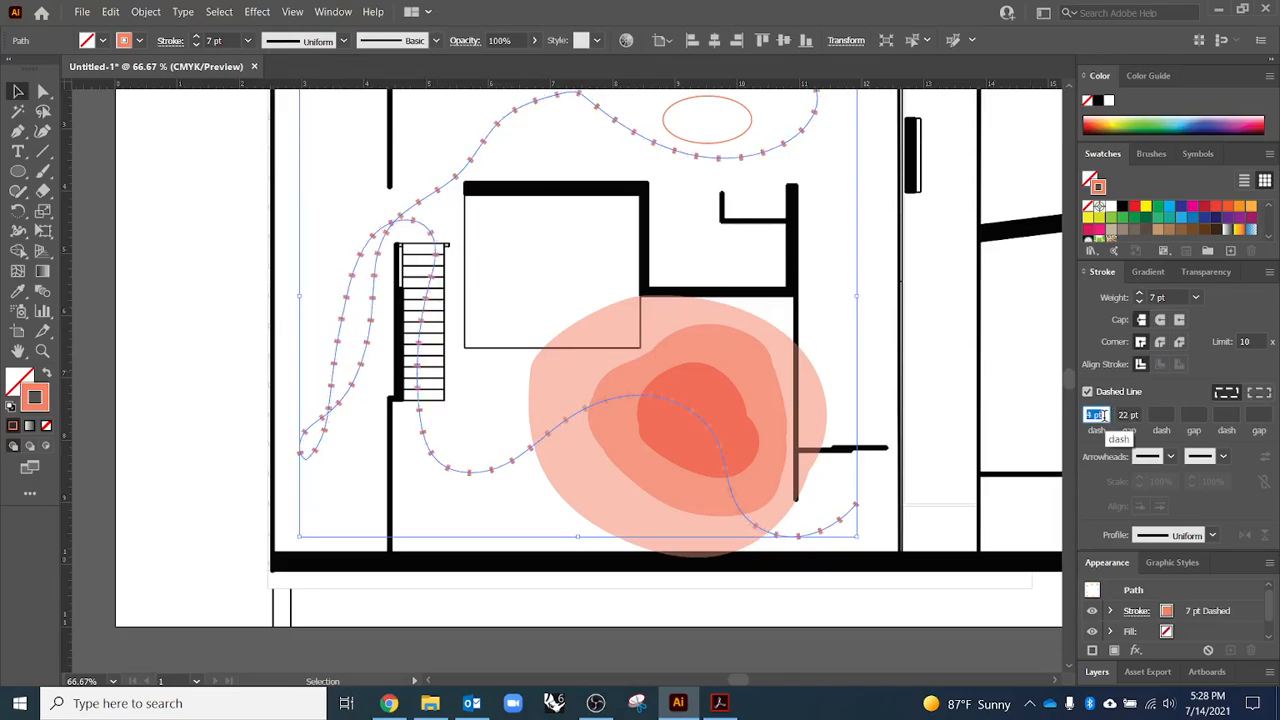
pyautogui.click(1160, 319)
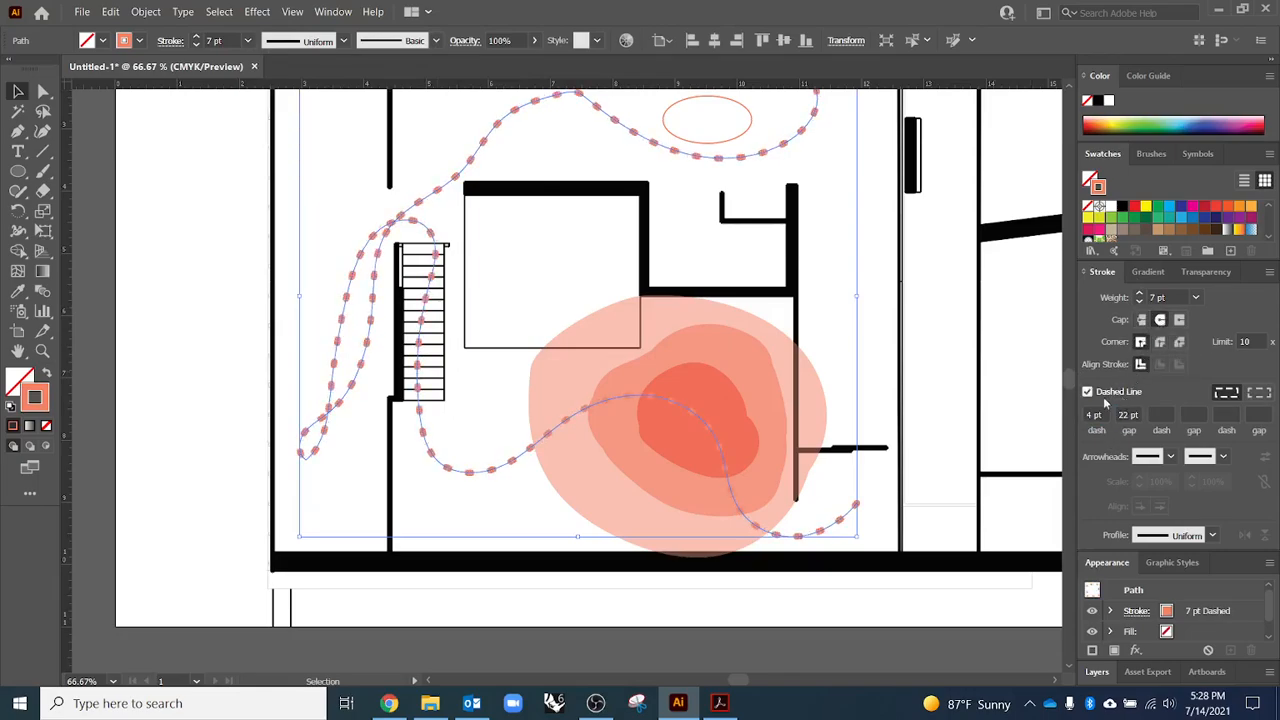
pyautogui.scroll(-4, 1099, 414)
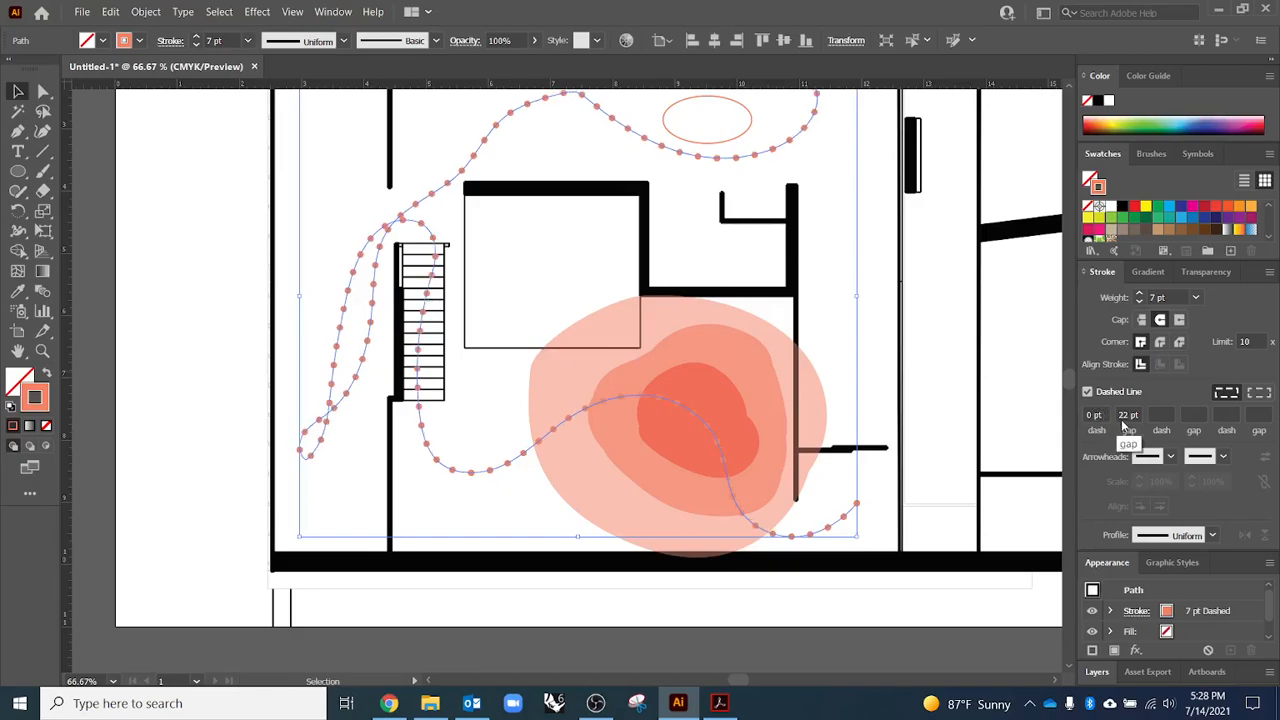
pyautogui.scroll(-6, 1128, 414)
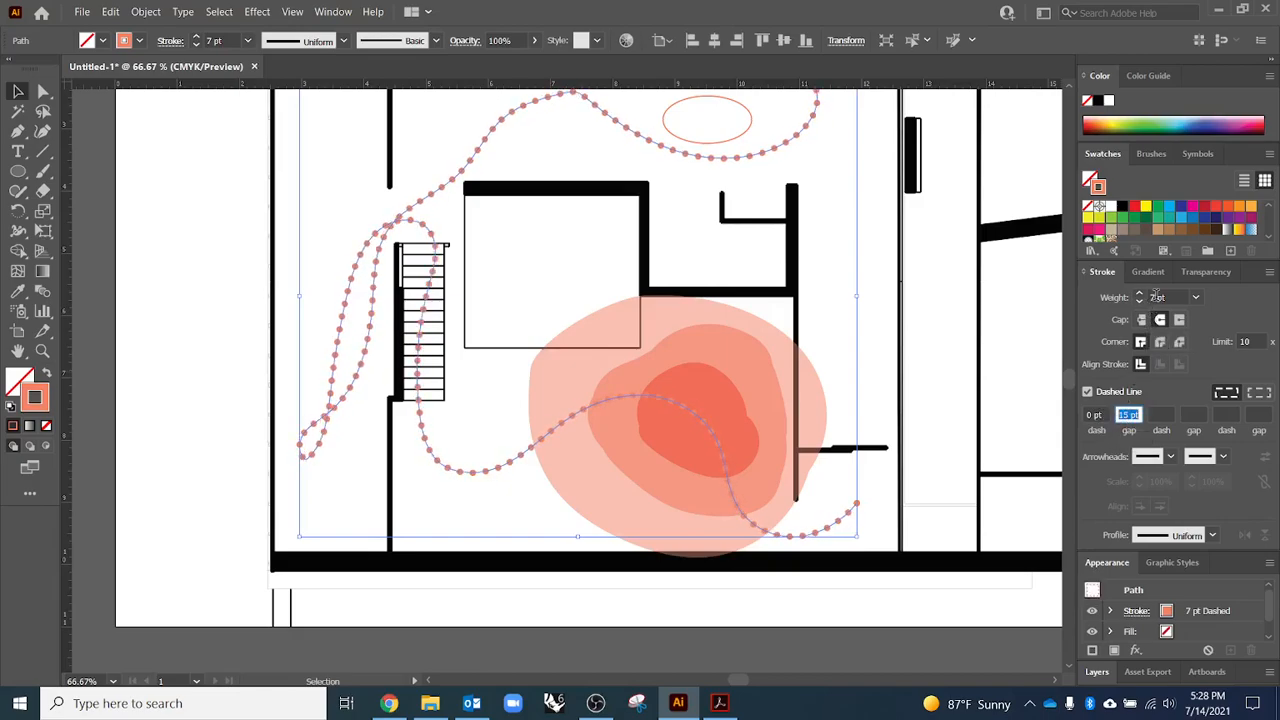
# - Reduce the dotted pathway's stroke weight to 4 pt and its gap to 12 pt, then deselect it
pyautogui.click(1157, 297)
pyautogui.scroll(-5, 1157, 297)
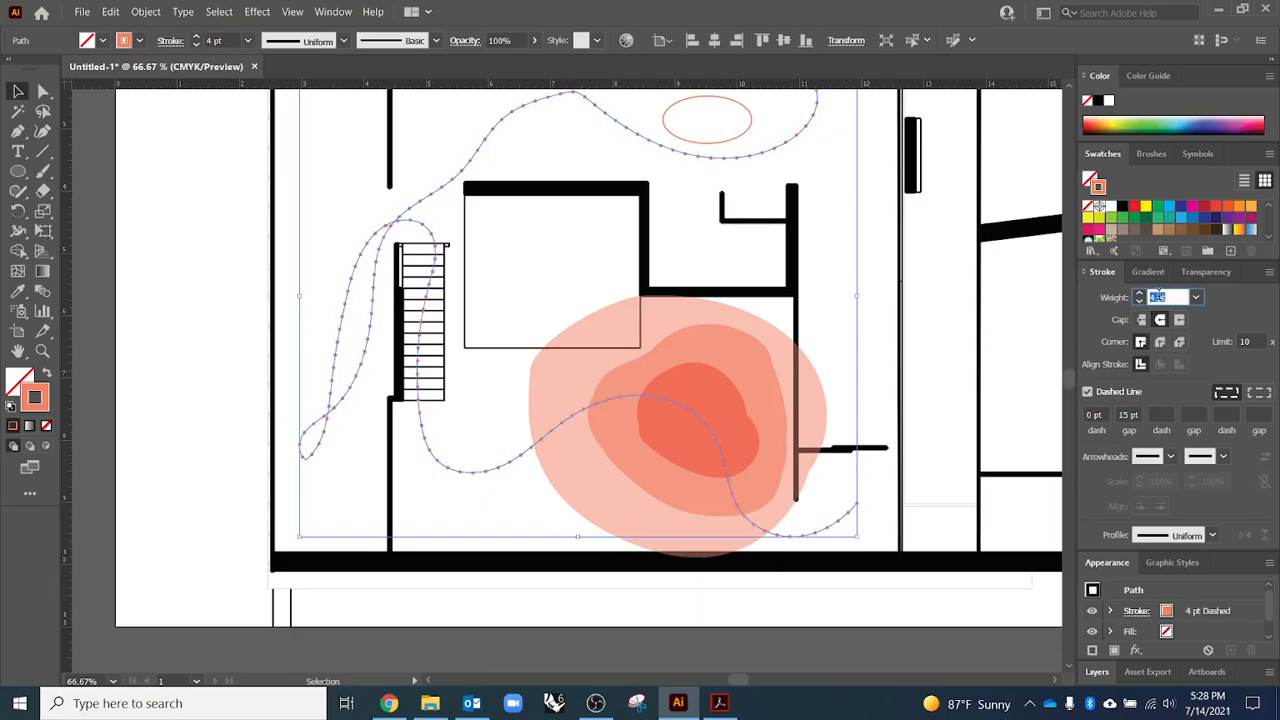
pyautogui.click(1128, 414)
pyautogui.scroll(-3, 1128, 414)
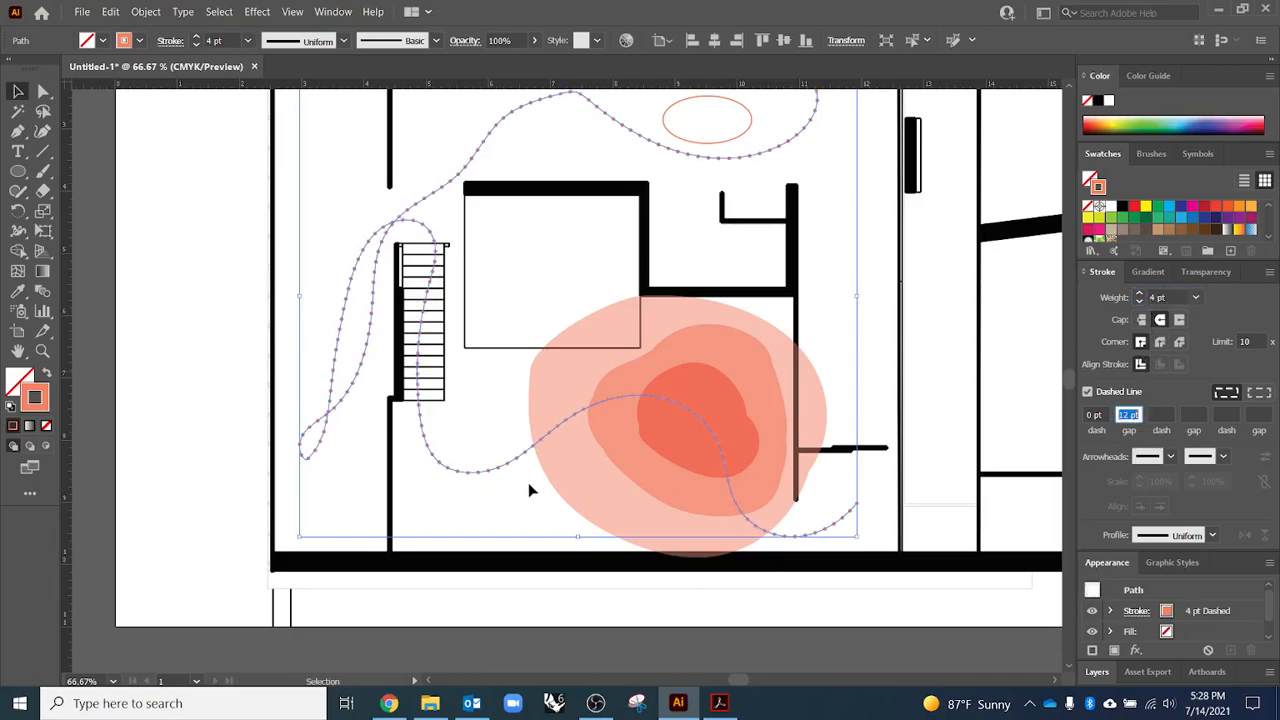
pyautogui.click(570, 507)
pyautogui.scroll(3, 529, 471)
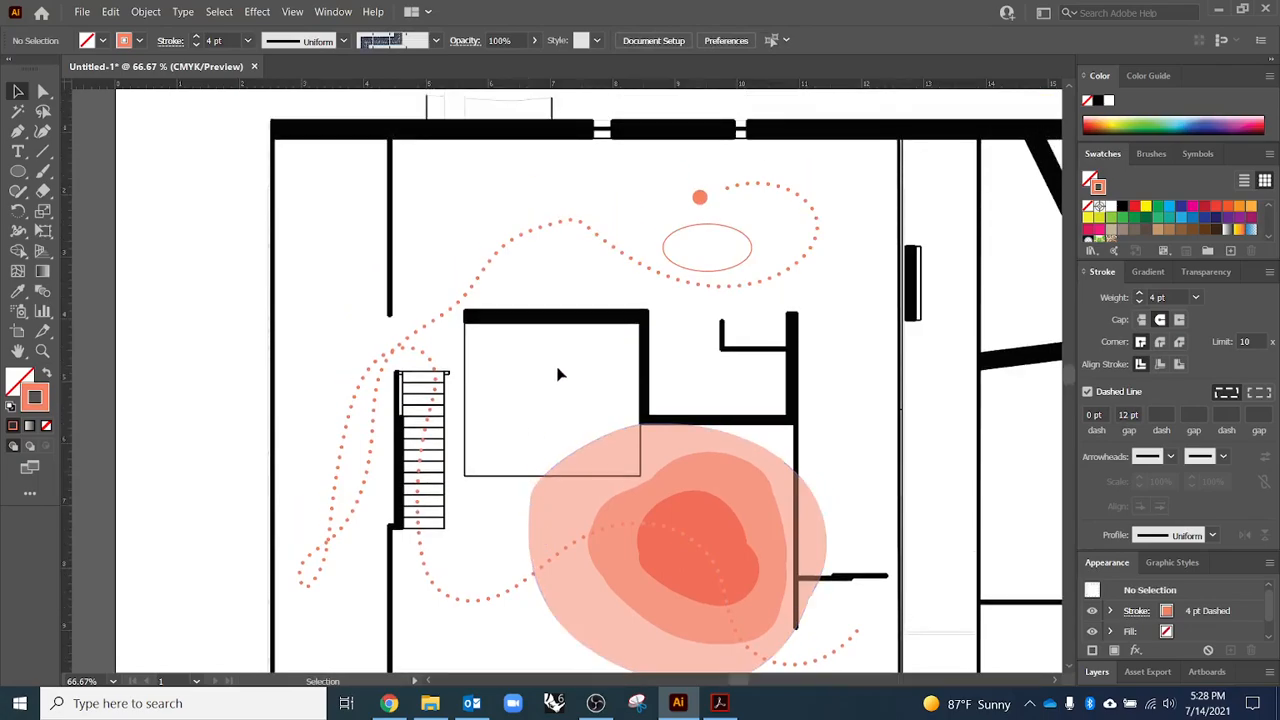
# - Switch to the reference PDF in Acrobat, examine the social roles map and the light map's star markers up close, and return to Illustrator
pyautogui.hotkey('alt', 'Tab')
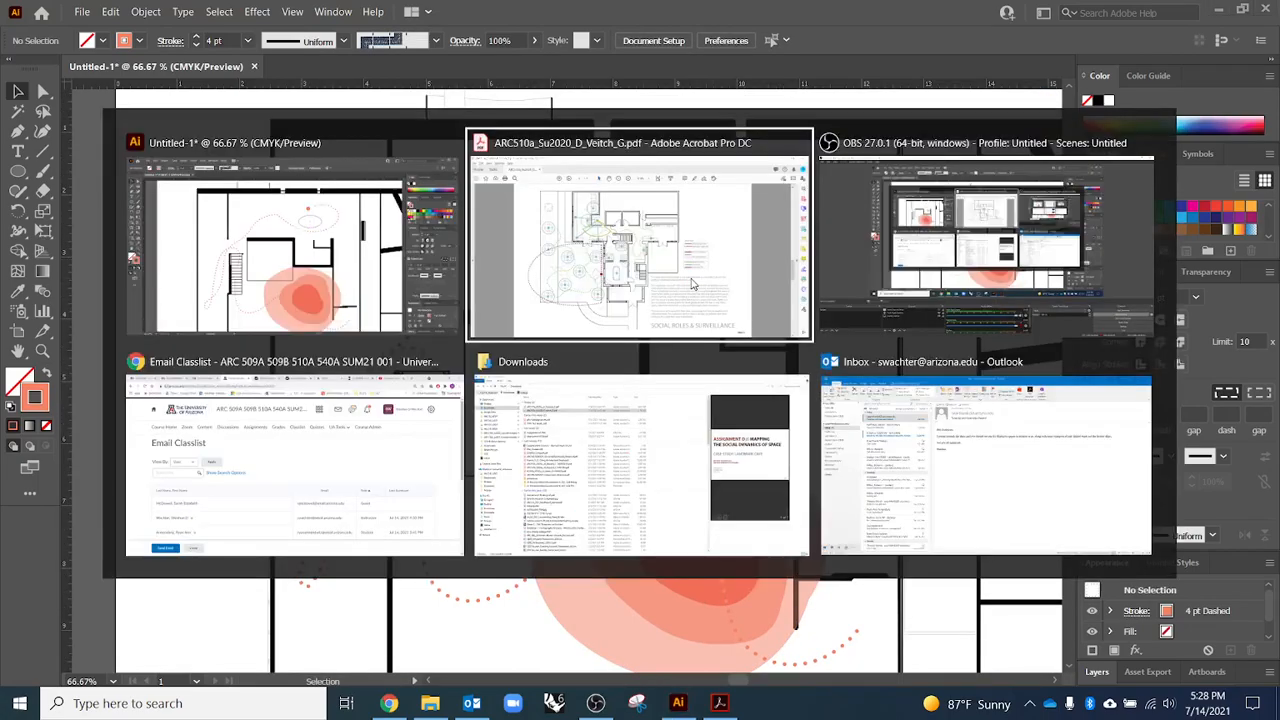
pyautogui.click(692, 284)
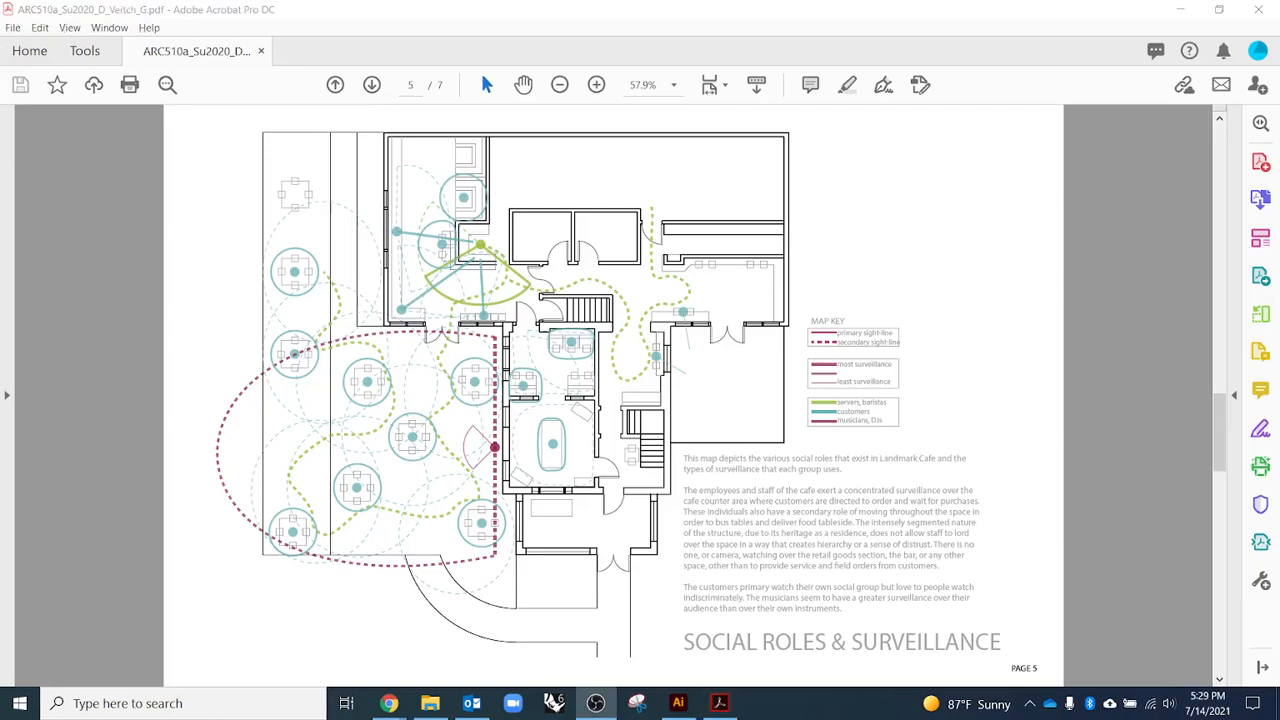
pyautogui.scroll(1, 655, 510)
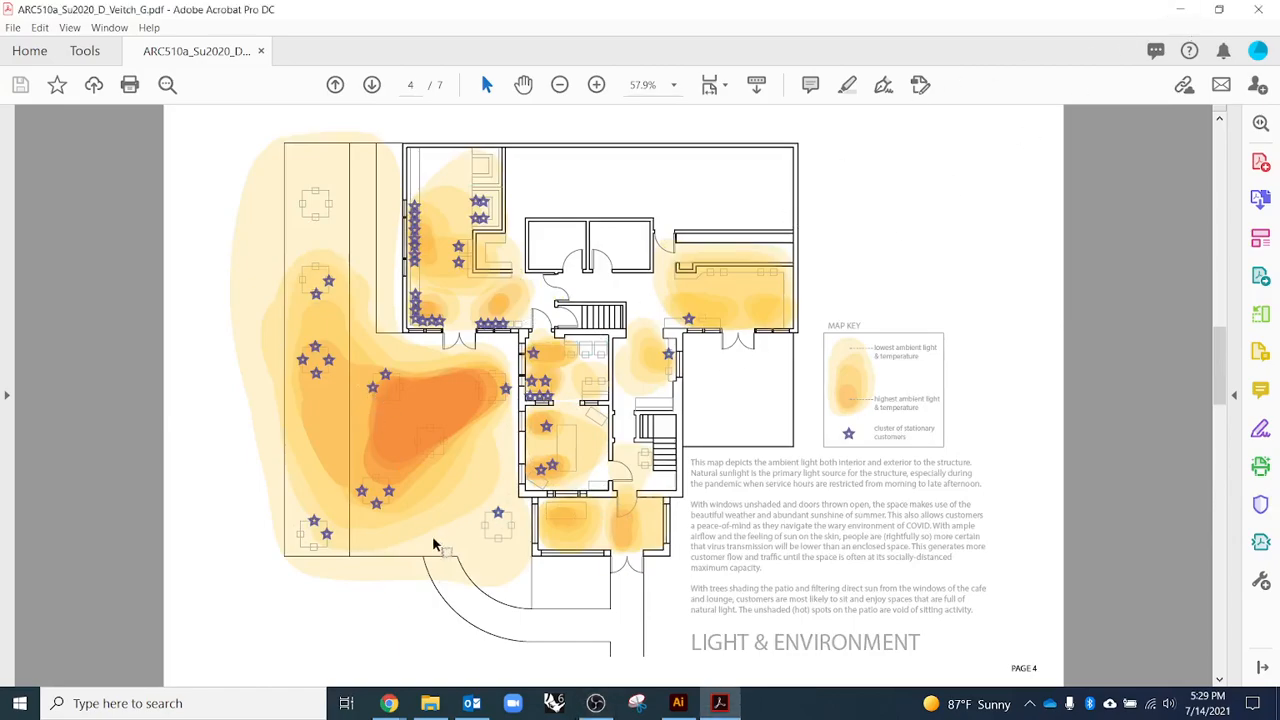
pyautogui.scroll(5, 369, 517)
pyautogui.scroll(2, 274, 486)
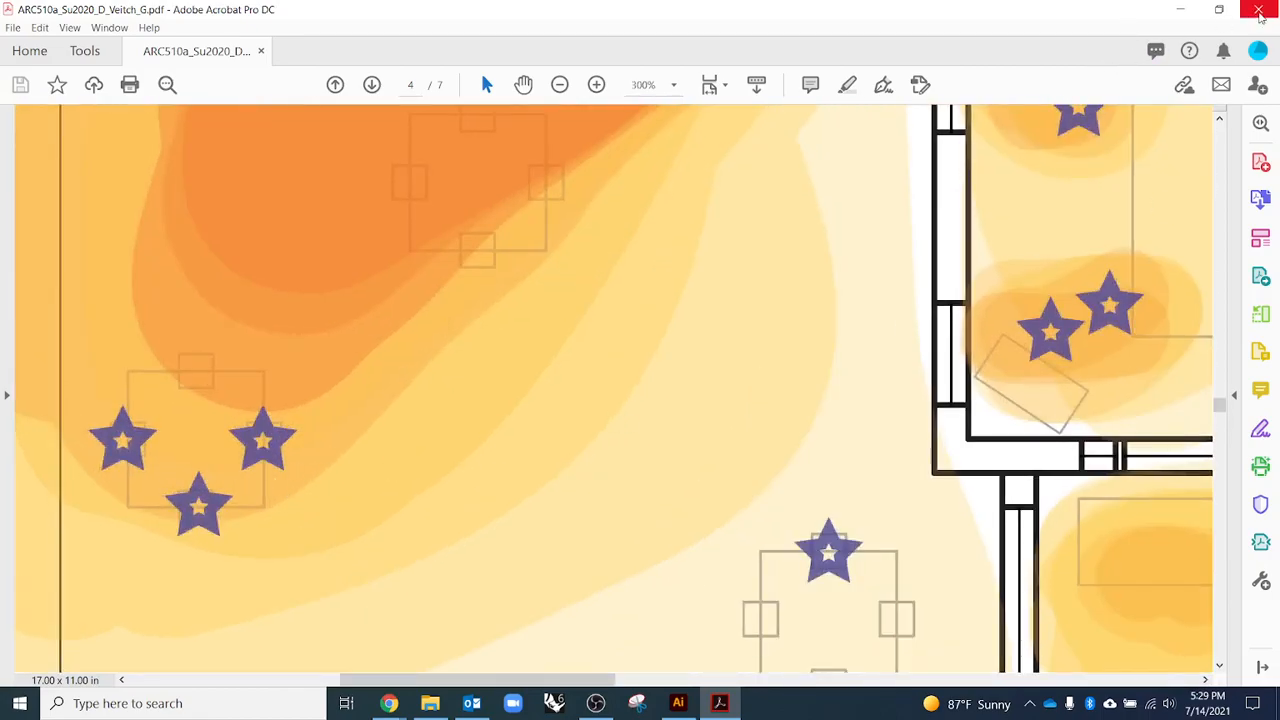
pyautogui.click(1181, 10)
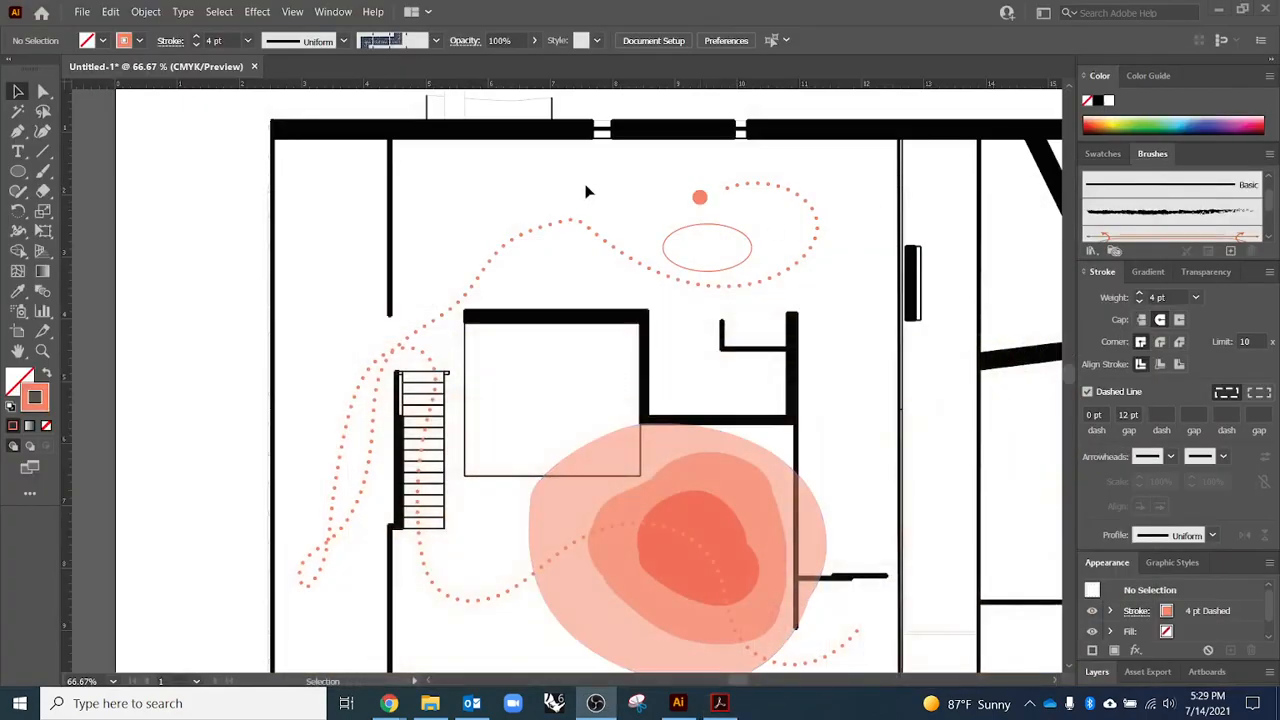
# - Draw a five-pointed star about 2 in wide outside the floor plan's left exterior wall
pyautogui.click(10, 175)
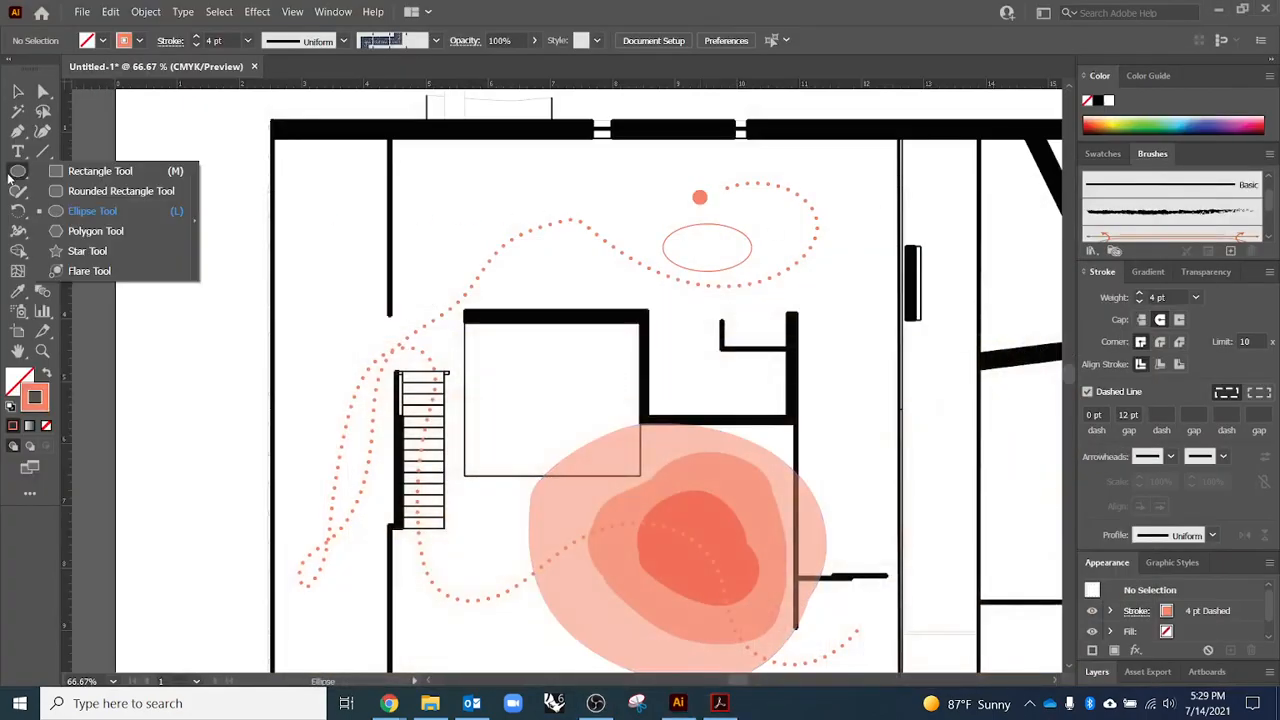
pyautogui.click(87, 251)
pyautogui.moveTo(168, 297); pyautogui.dragTo(168, 234)
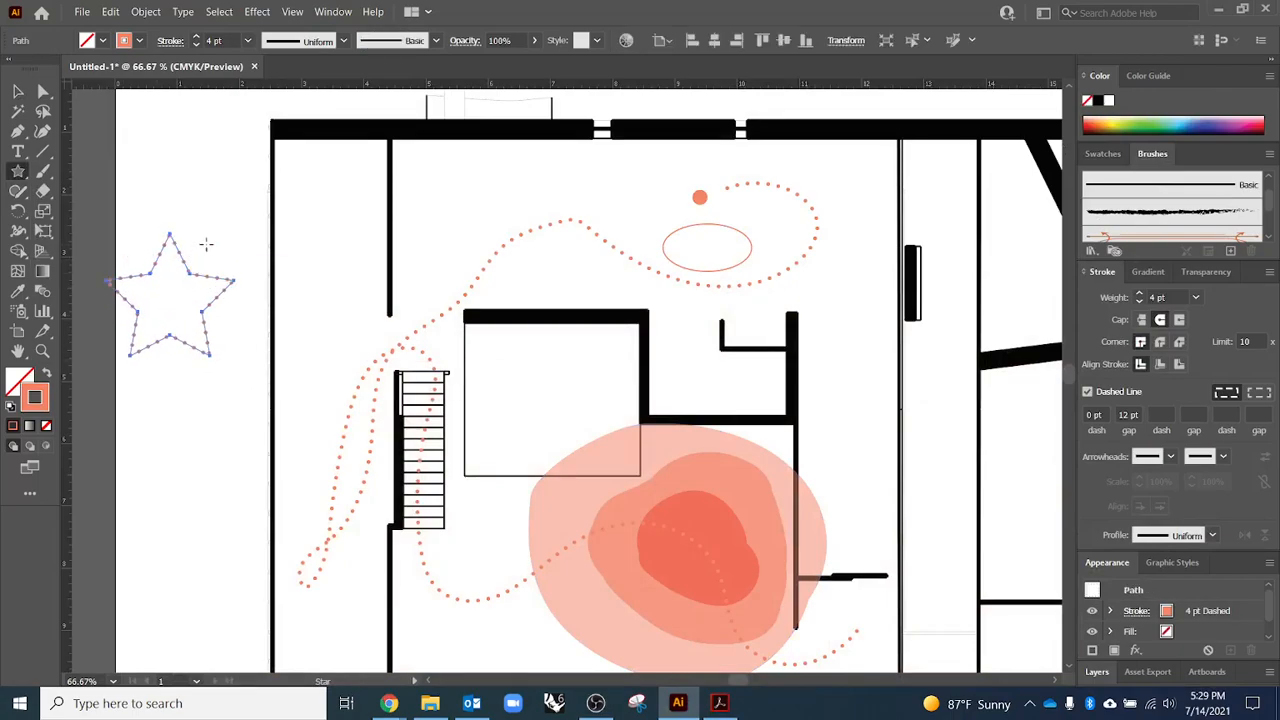
pyautogui.click(18, 176)
pyautogui.press('v')
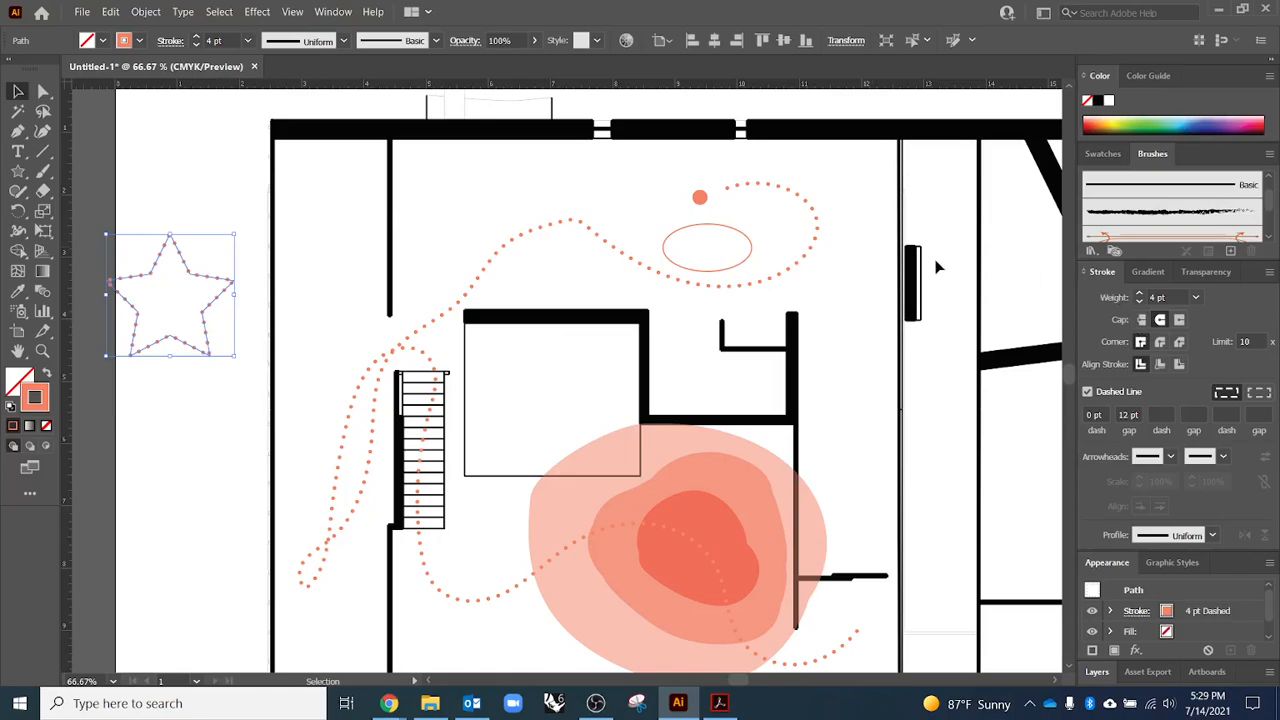
# - Give the star a solid 16 pt coral outline without dashes, and delete the star
pyautogui.click(46, 373)
pyautogui.click(46, 373)
pyautogui.click(215, 373)
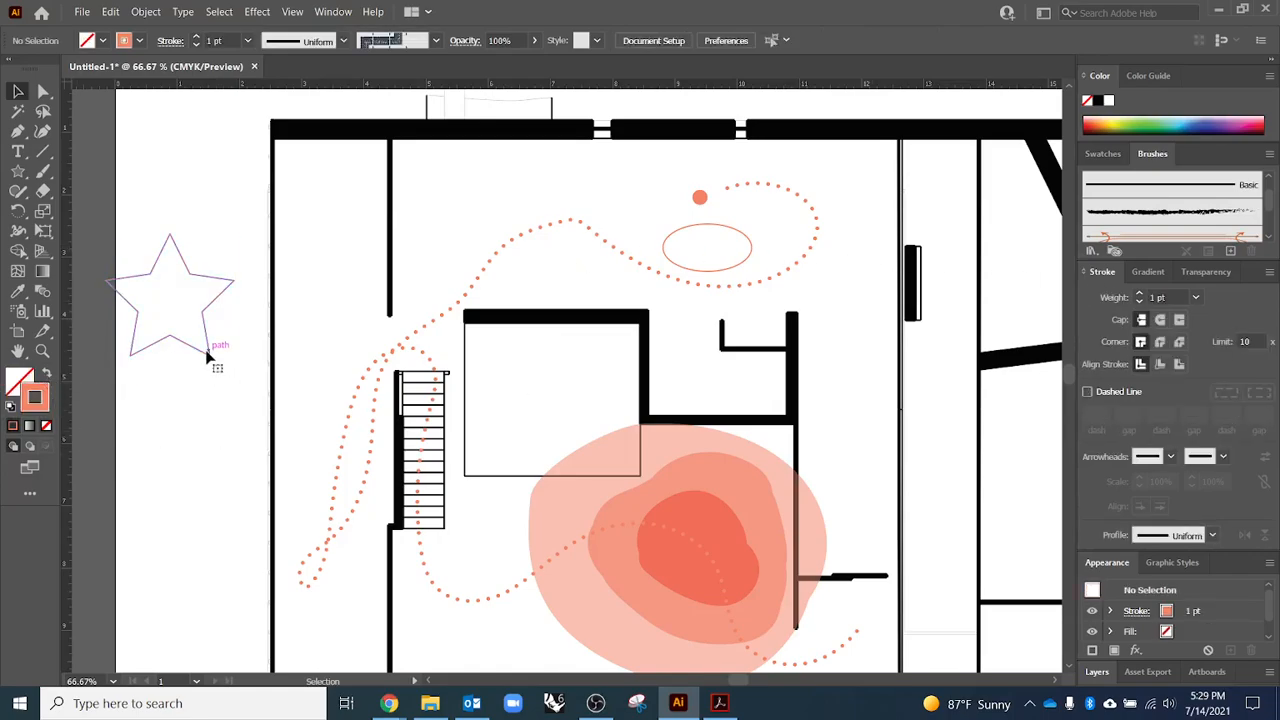
pyautogui.click(208, 350)
pyautogui.click(1160, 298)
pyautogui.write('16')
pyautogui.press('Return')
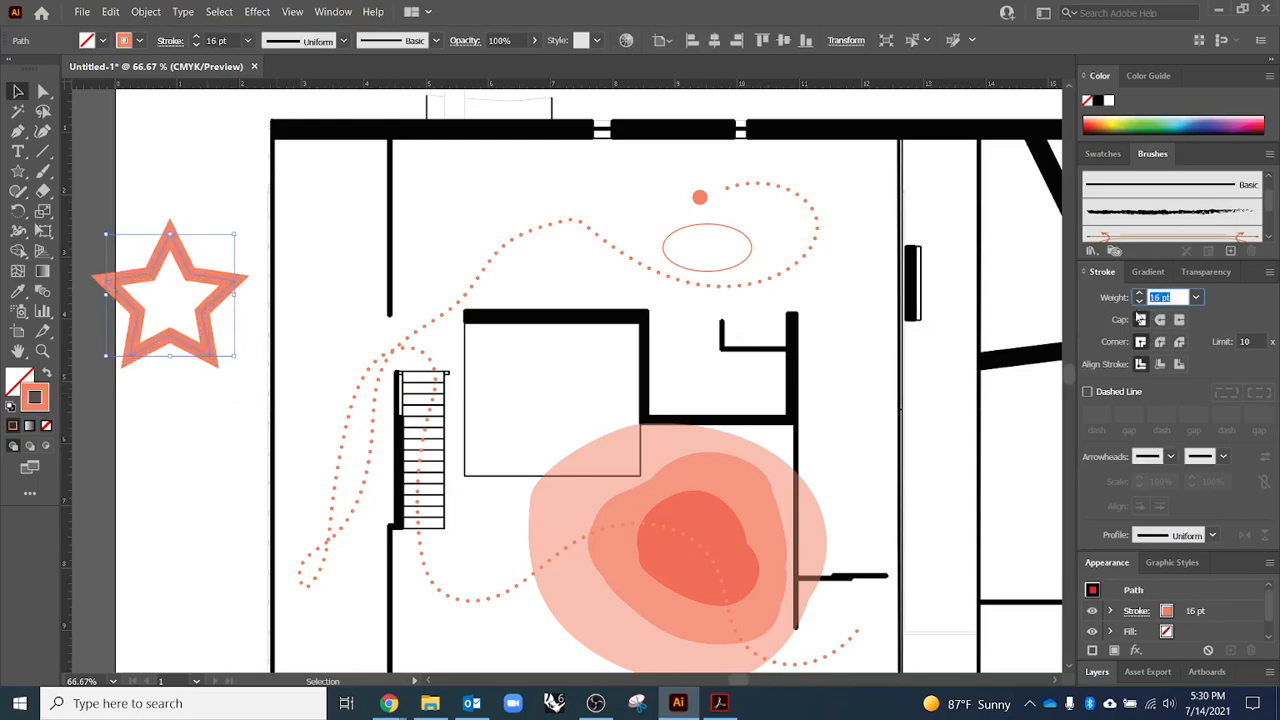
pyautogui.click(141, 144)
pyautogui.click(205, 333)
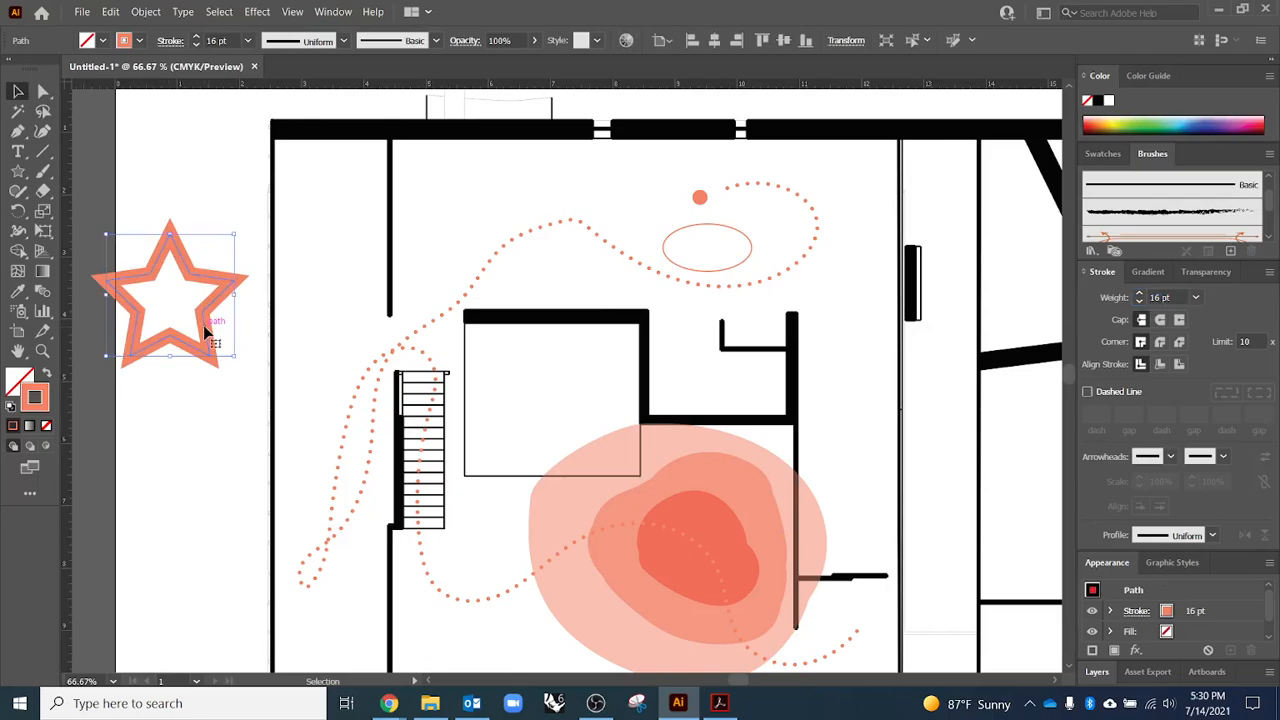
pyautogui.press('Delete')
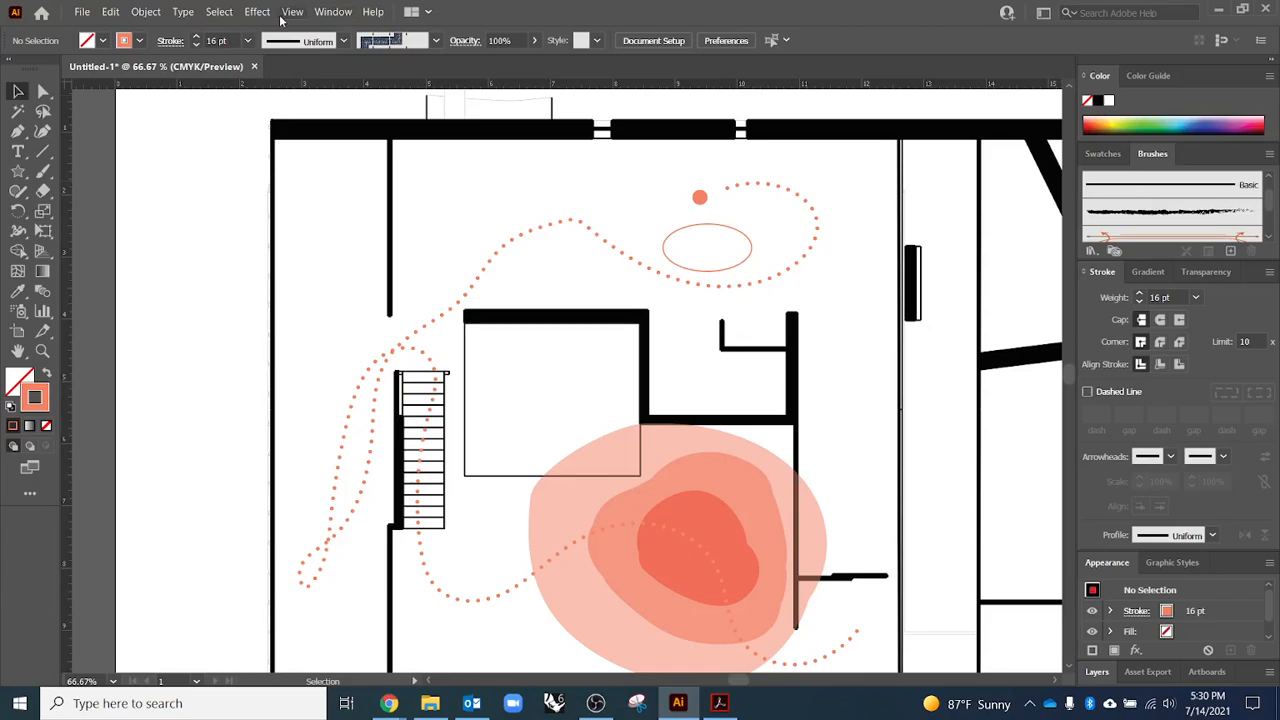
# - Show the Symbols collection and move it over the upper part of the floor plan
pyautogui.click(333, 11)
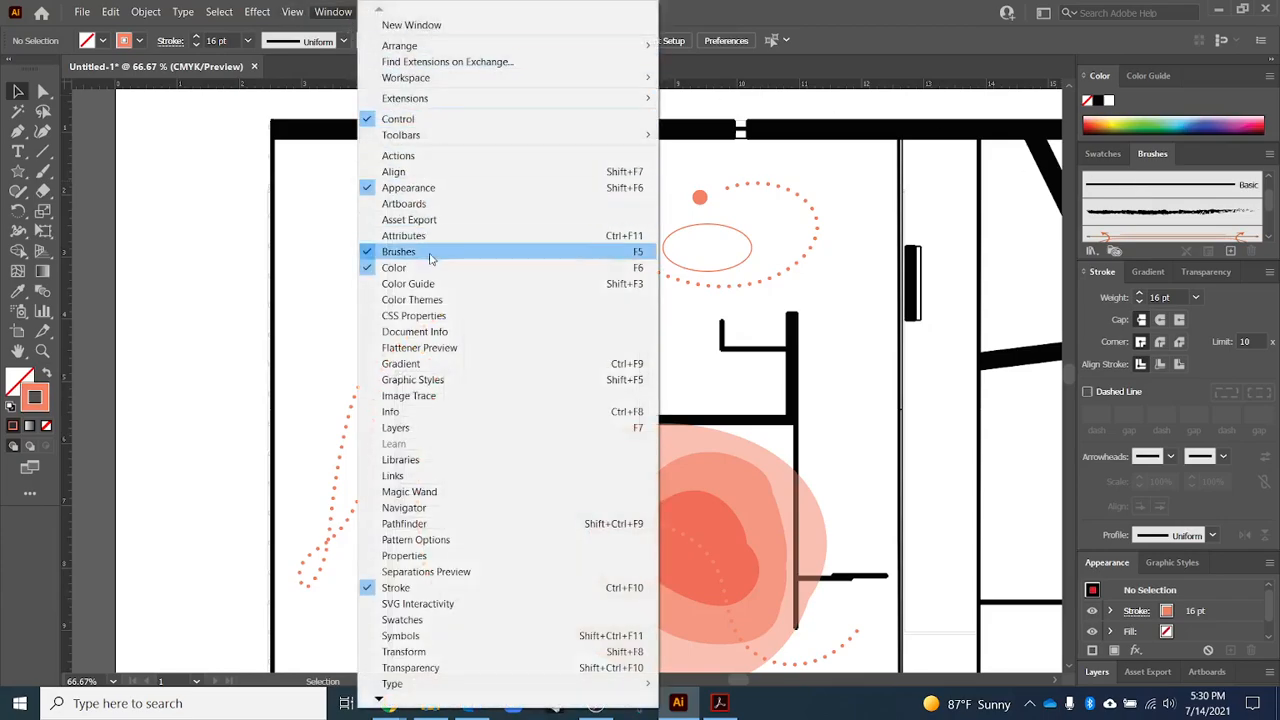
pyautogui.click(455, 637)
pyautogui.moveTo(775, 237); pyautogui.dragTo(688, 232)
pyautogui.click(676, 287)
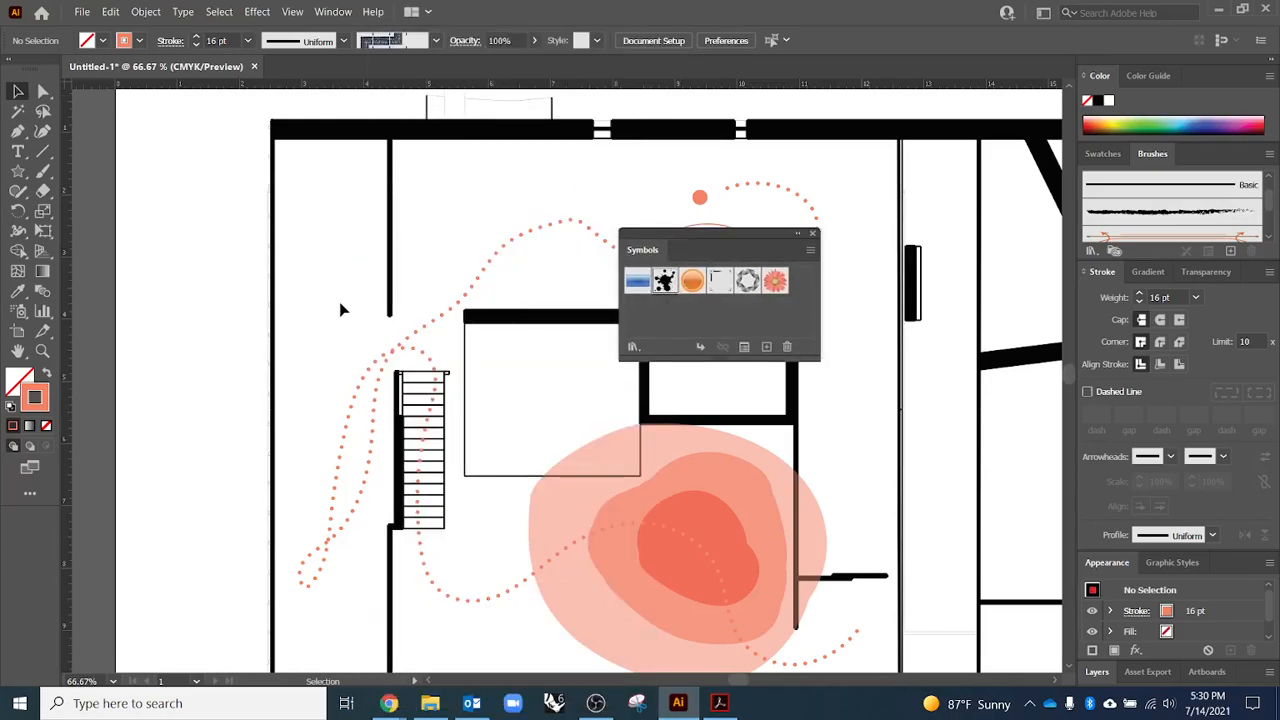
# - Try to paint the orange symbol outside the left exterior wall with the Paintbrush, and delete the painted stroke
pyautogui.click(692, 283)
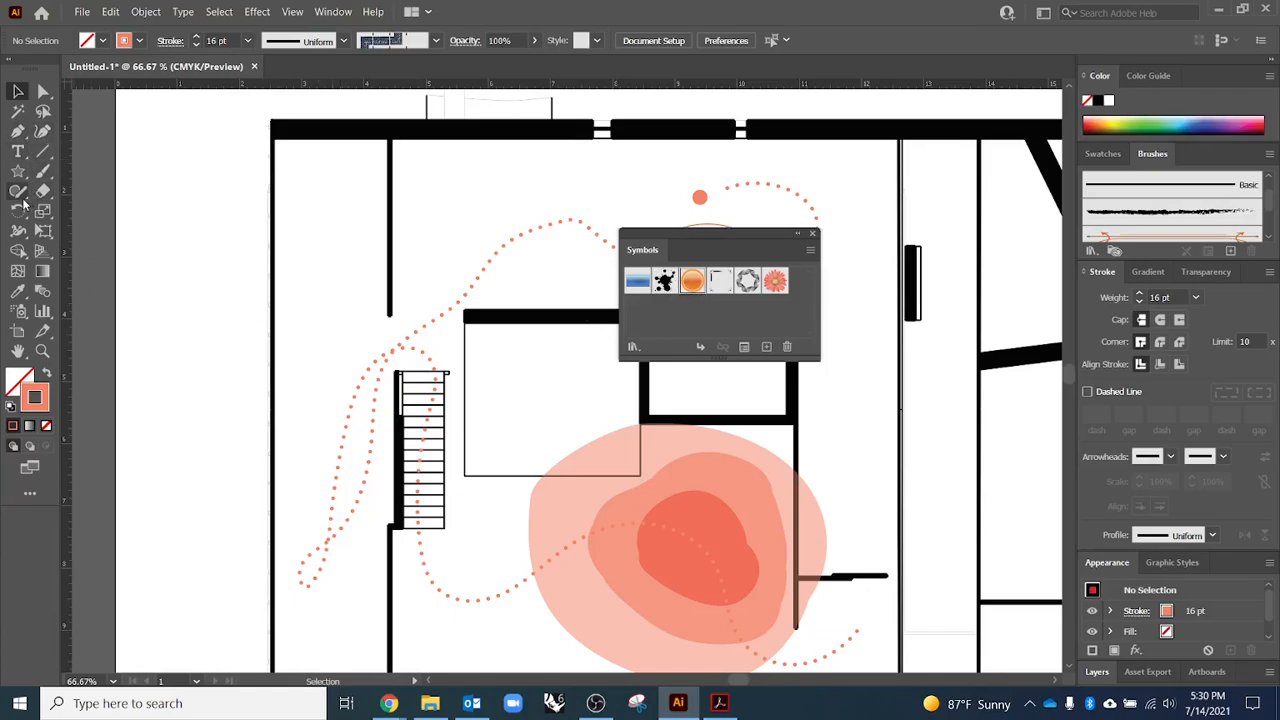
pyautogui.click(43, 172)
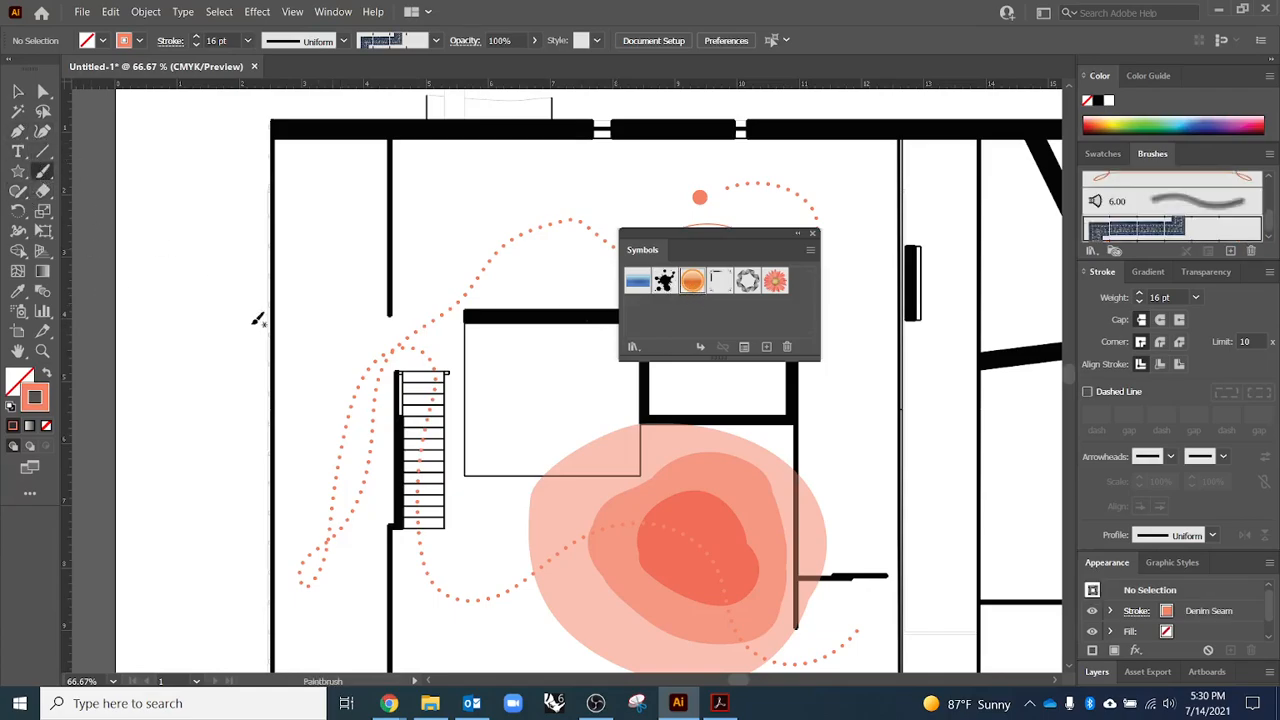
pyautogui.moveTo(168, 290); pyautogui.dragTo(218, 338)
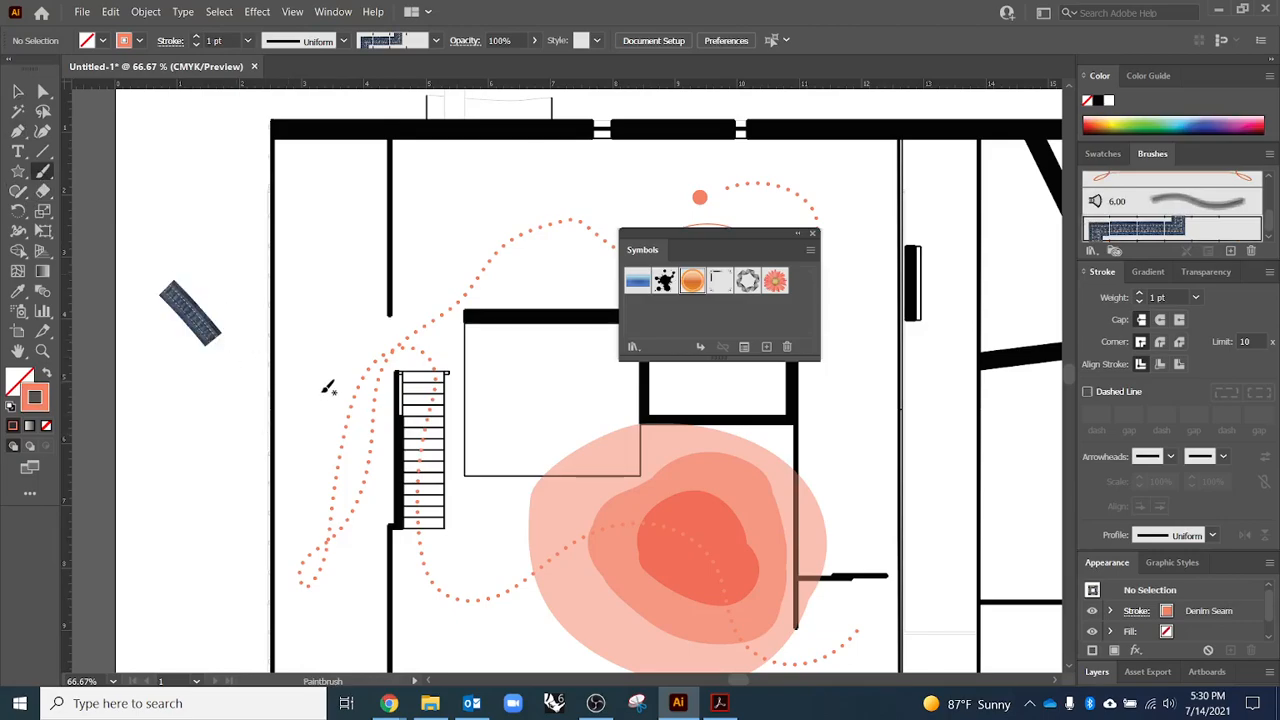
pyautogui.press('v')
pyautogui.click(200, 325)
pyautogui.press('Delete')
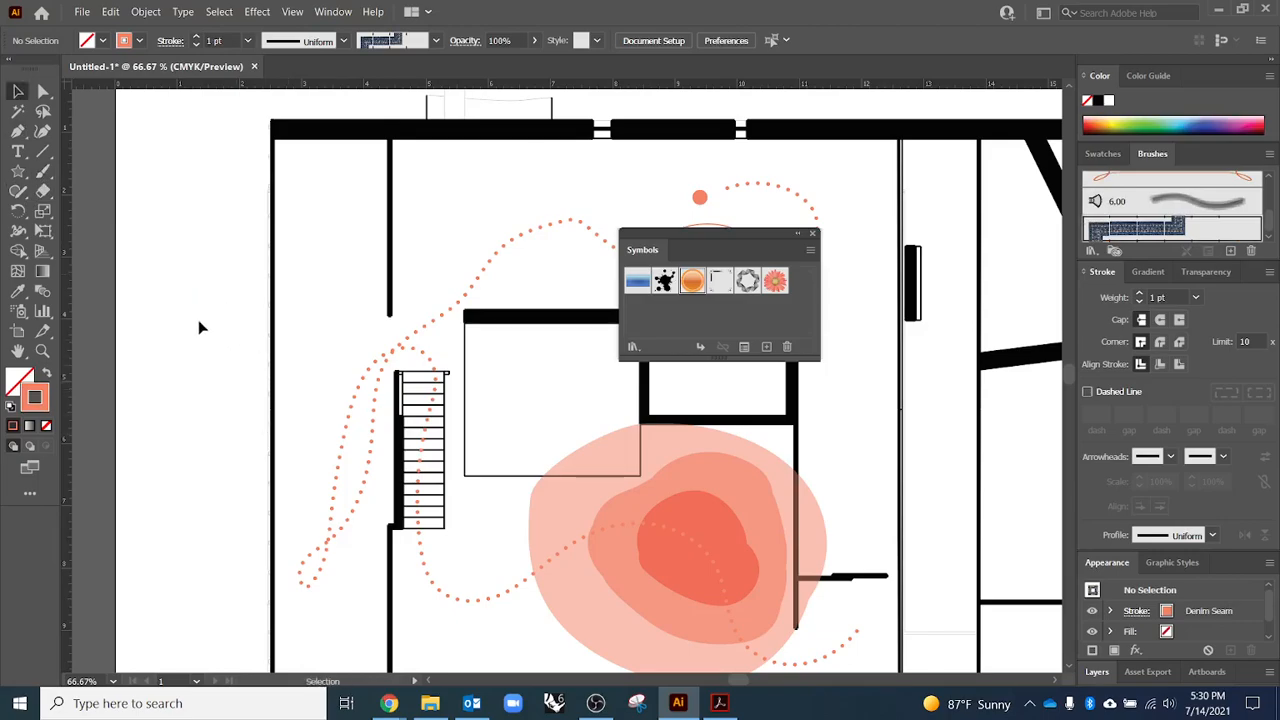
# - Place the Illuminated Orange and Trim Marks symbols near the floor plan's left exterior wall, and delete both of them
pyautogui.moveTo(680, 290); pyautogui.dragTo(296, 300)
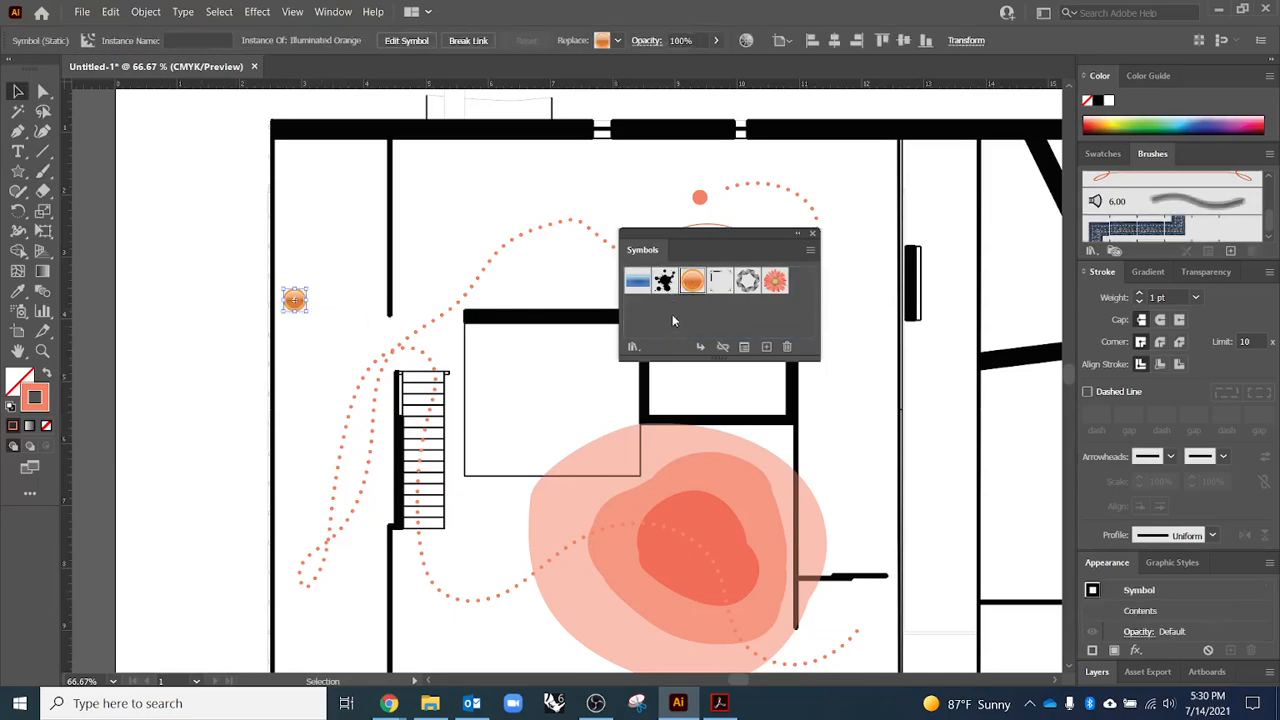
pyautogui.moveTo(720, 290); pyautogui.dragTo(350, 250)
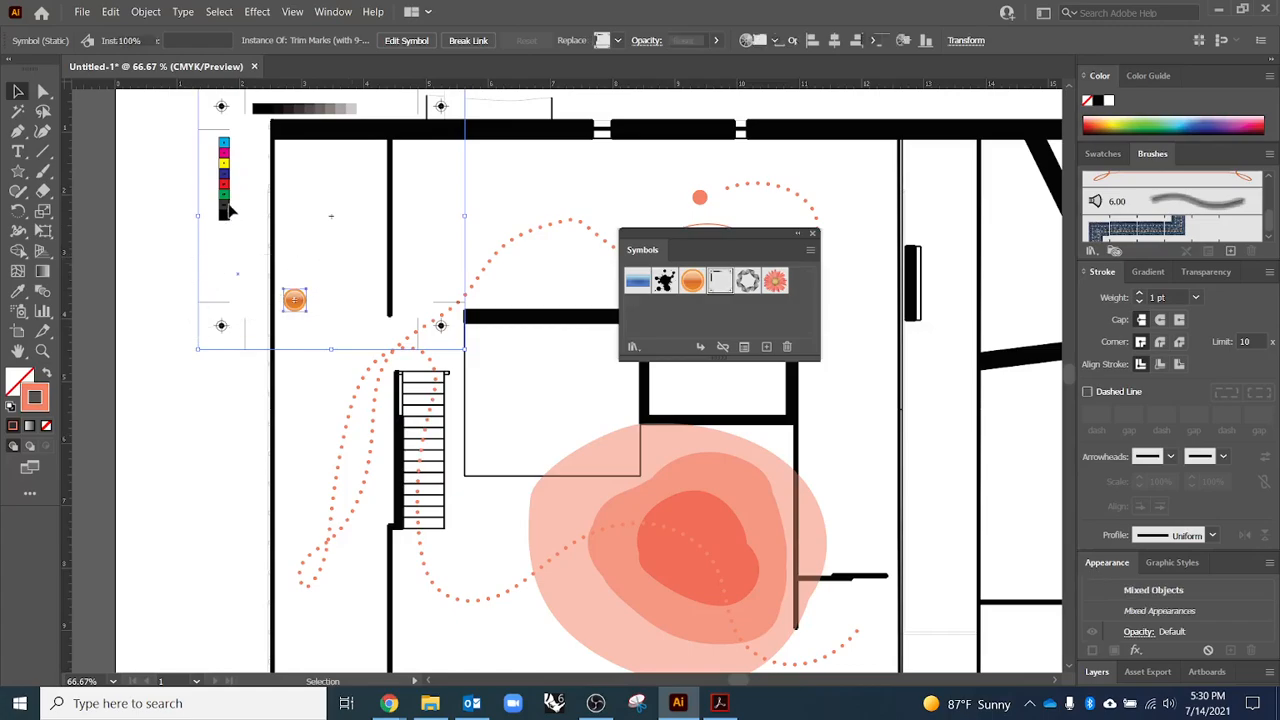
pyautogui.moveTo(224, 195); pyautogui.dragTo(160, 287)
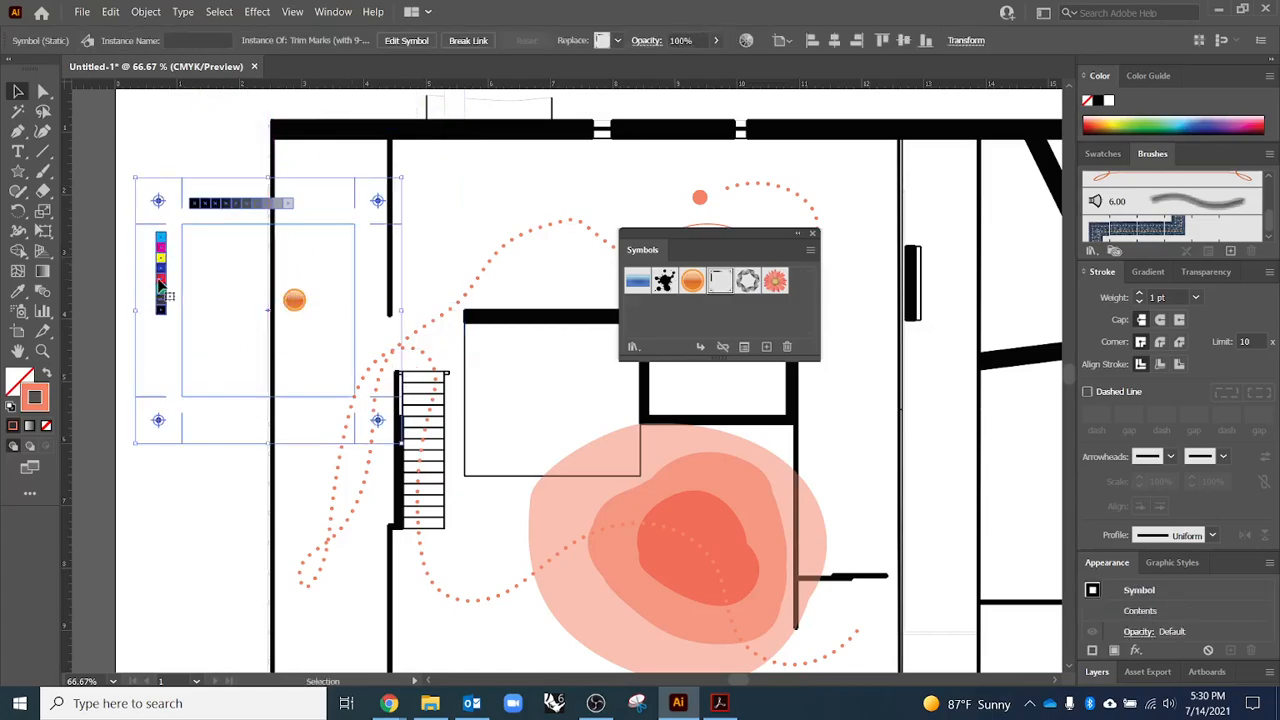
pyautogui.press('Delete')
pyautogui.moveTo(291, 302); pyautogui.dragTo(175, 300)
pyautogui.press('Delete')
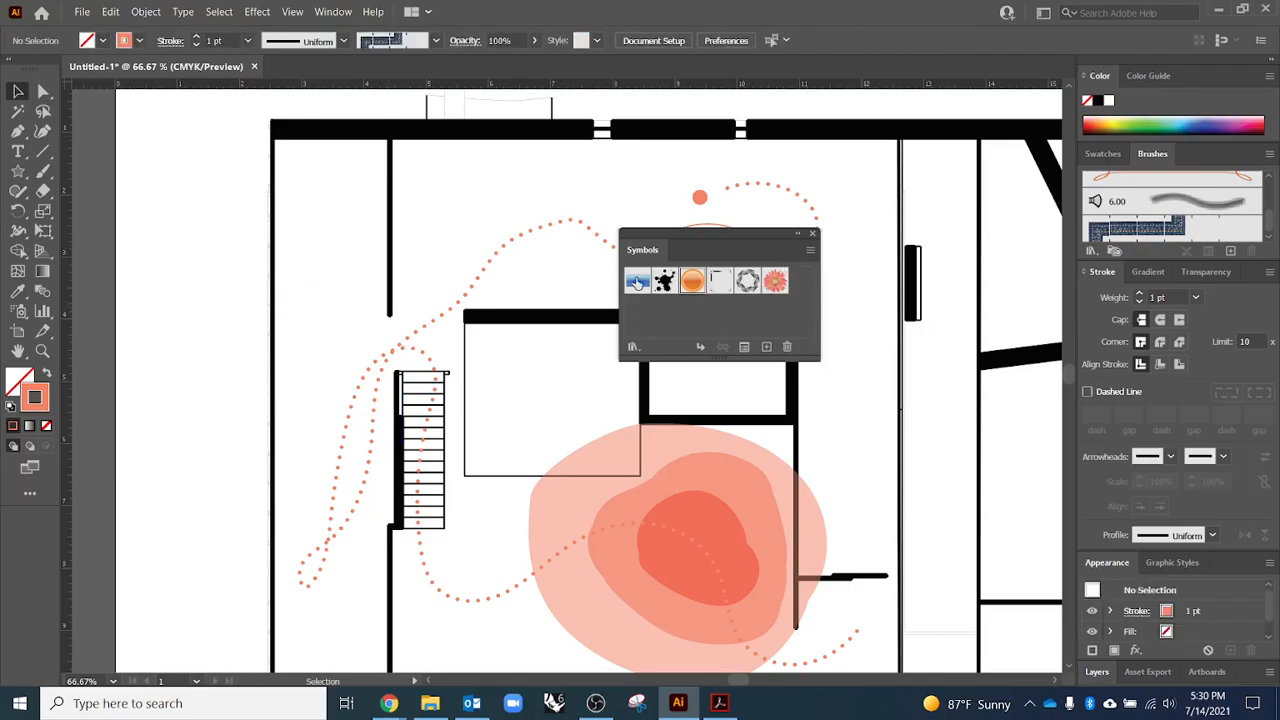
# - Open the Web Icons symbol library, place it over the left part of the floor plan, and browse its icons
pyautogui.click(810, 251)
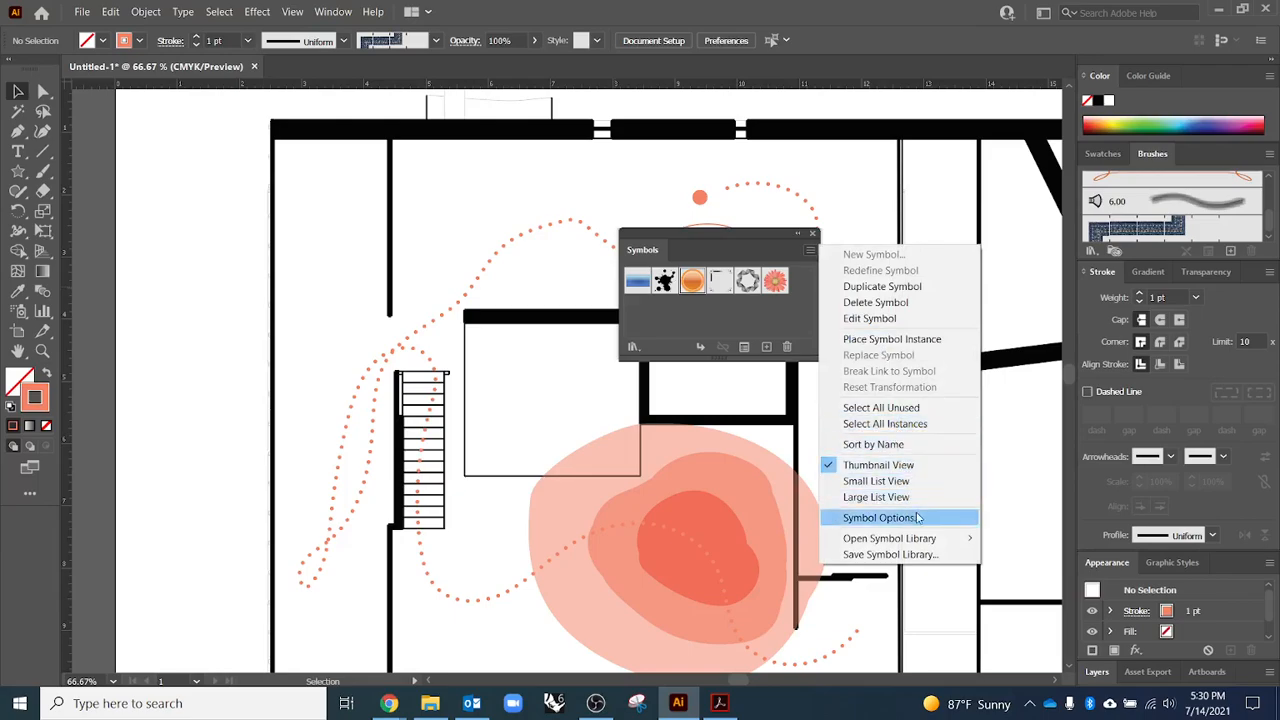
pyautogui.moveTo(924, 545)
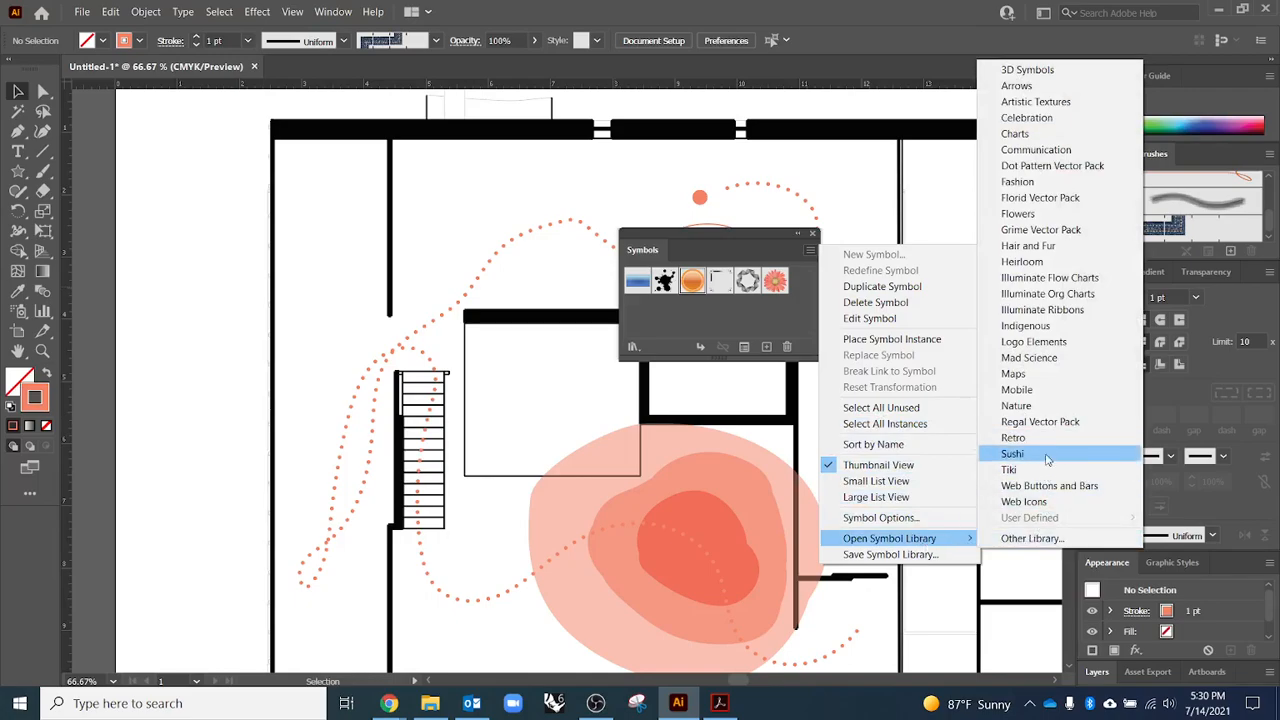
pyautogui.click(1030, 502)
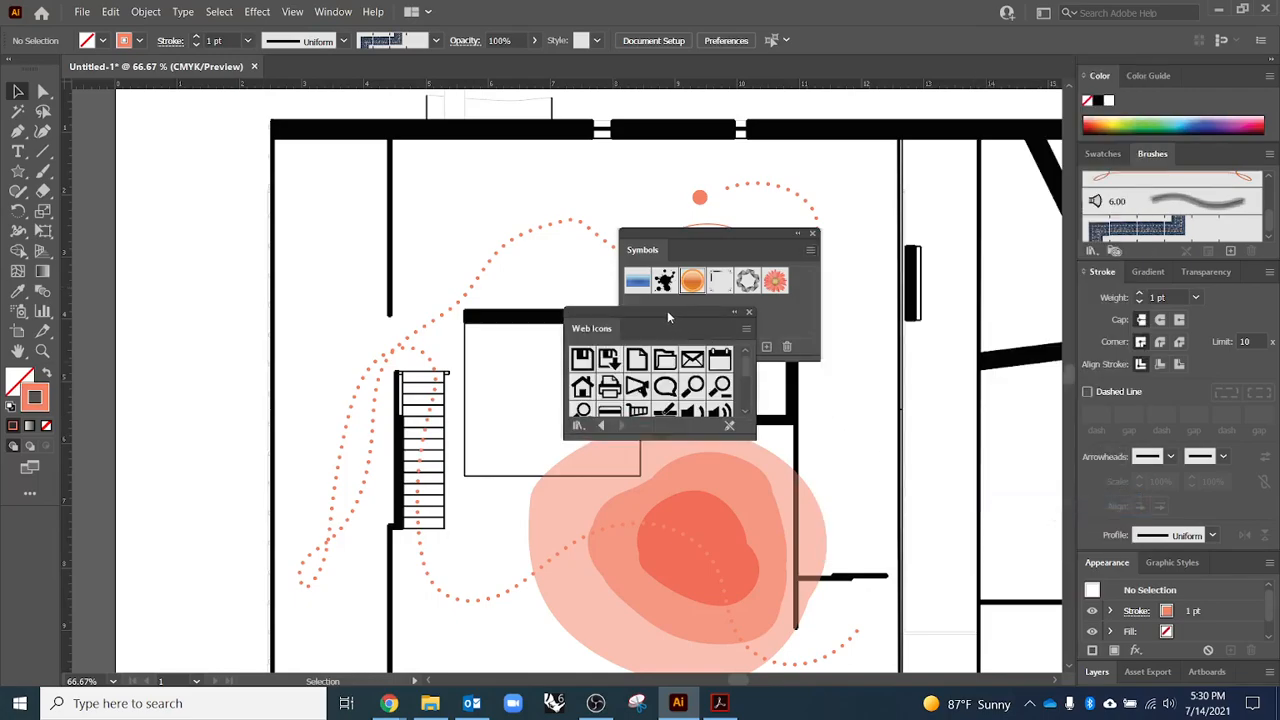
pyautogui.moveTo(669, 318); pyautogui.dragTo(336, 283)
pyautogui.scroll(-5, 394, 348)
pyautogui.scroll(5, 394, 350)
pyautogui.scroll(2, 280, 372)
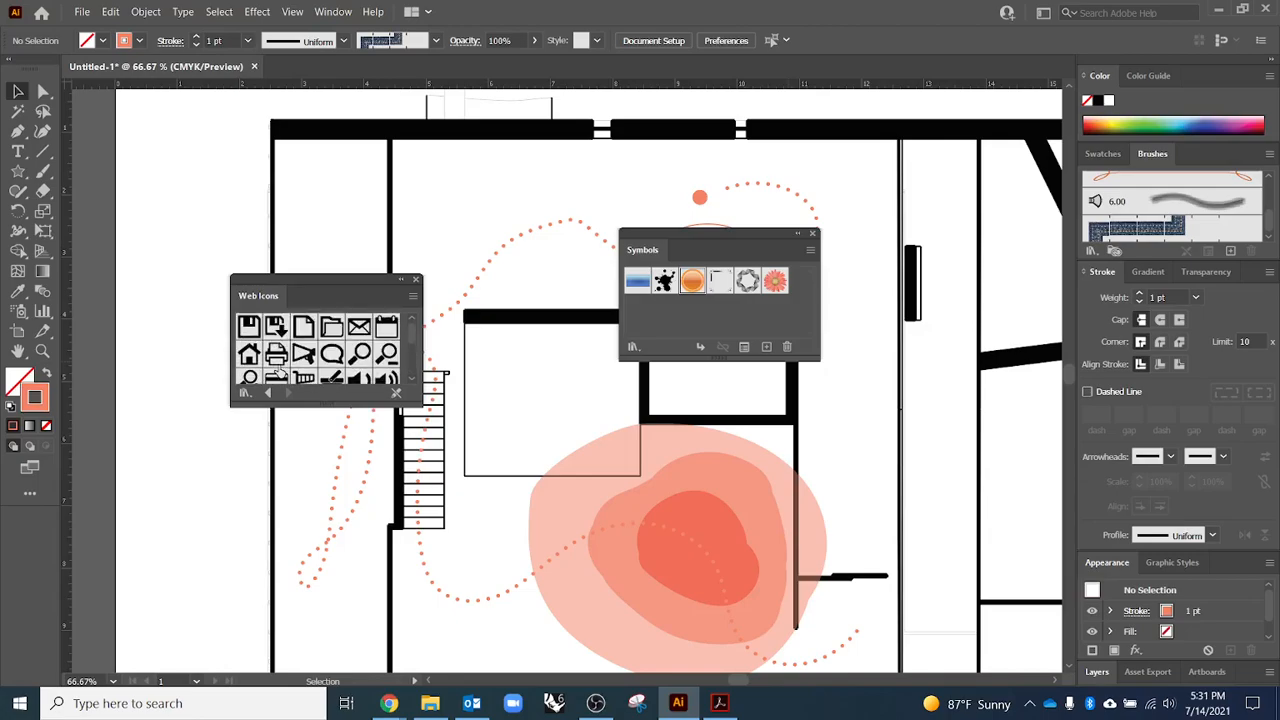
# - Open the Illuminate Org Charts symbol library and browse its symbols
pyautogui.click(810, 249)
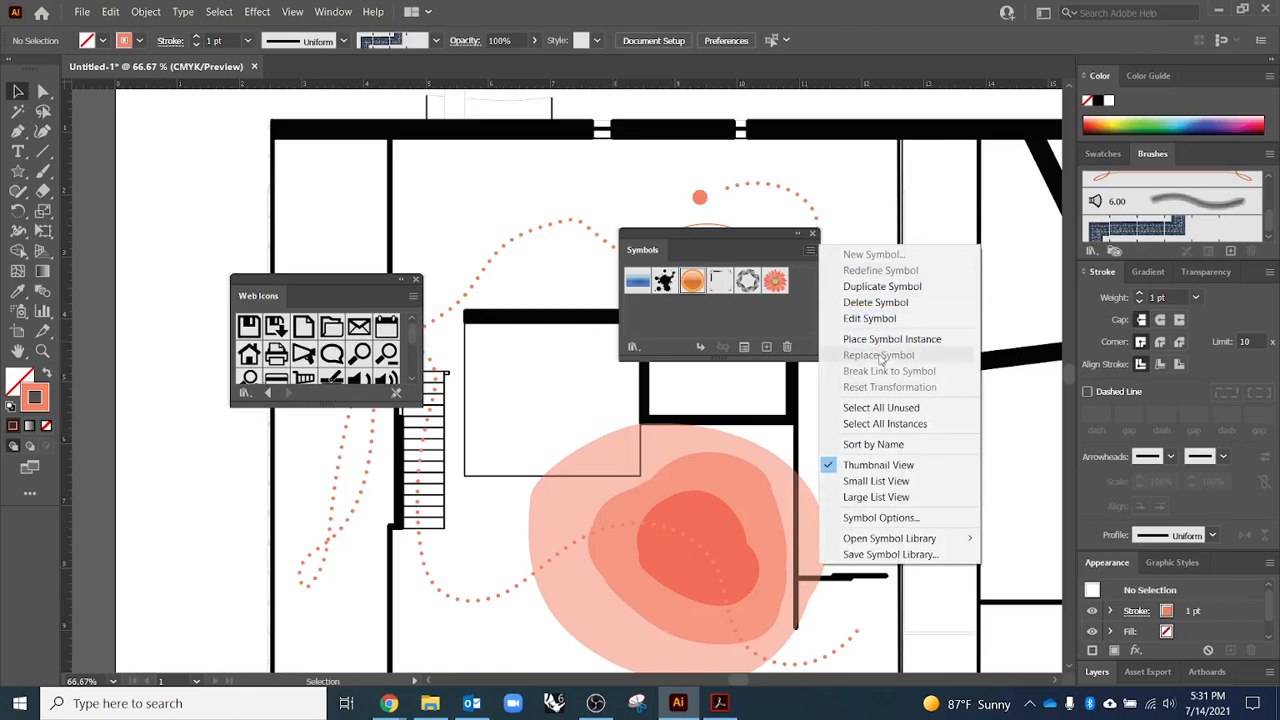
pyautogui.moveTo(900, 538)
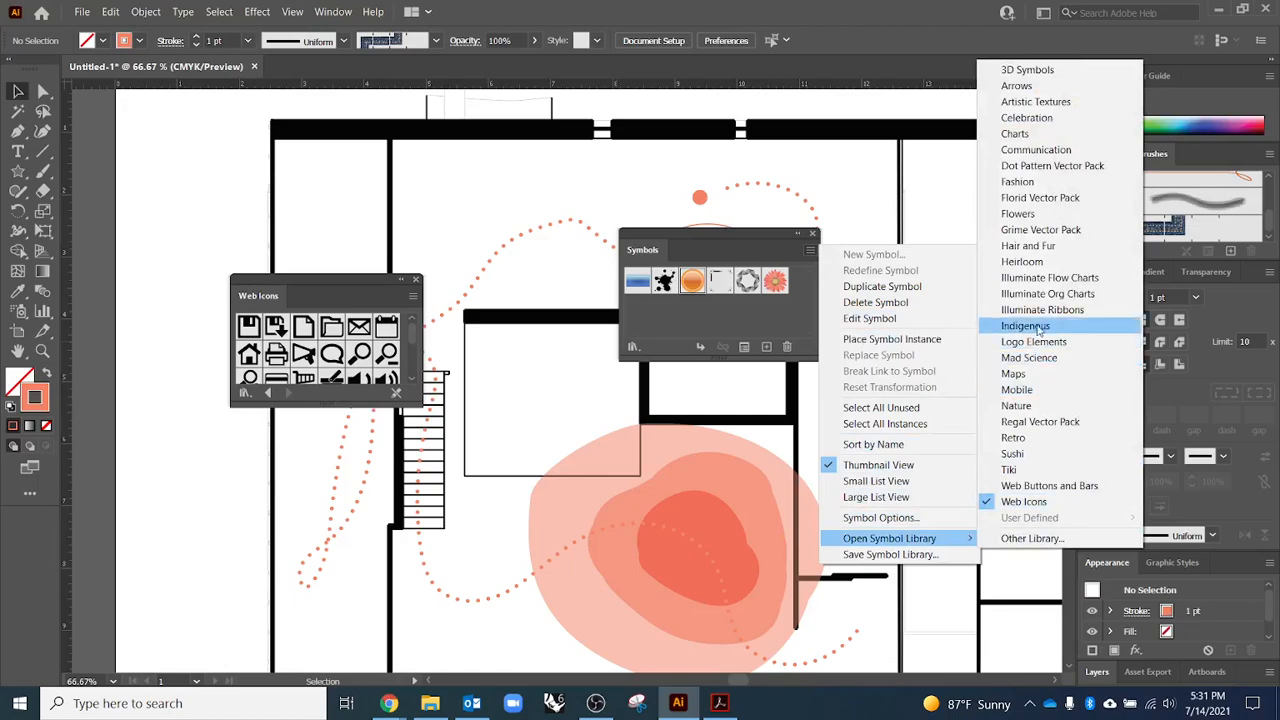
pyautogui.click(1052, 294)
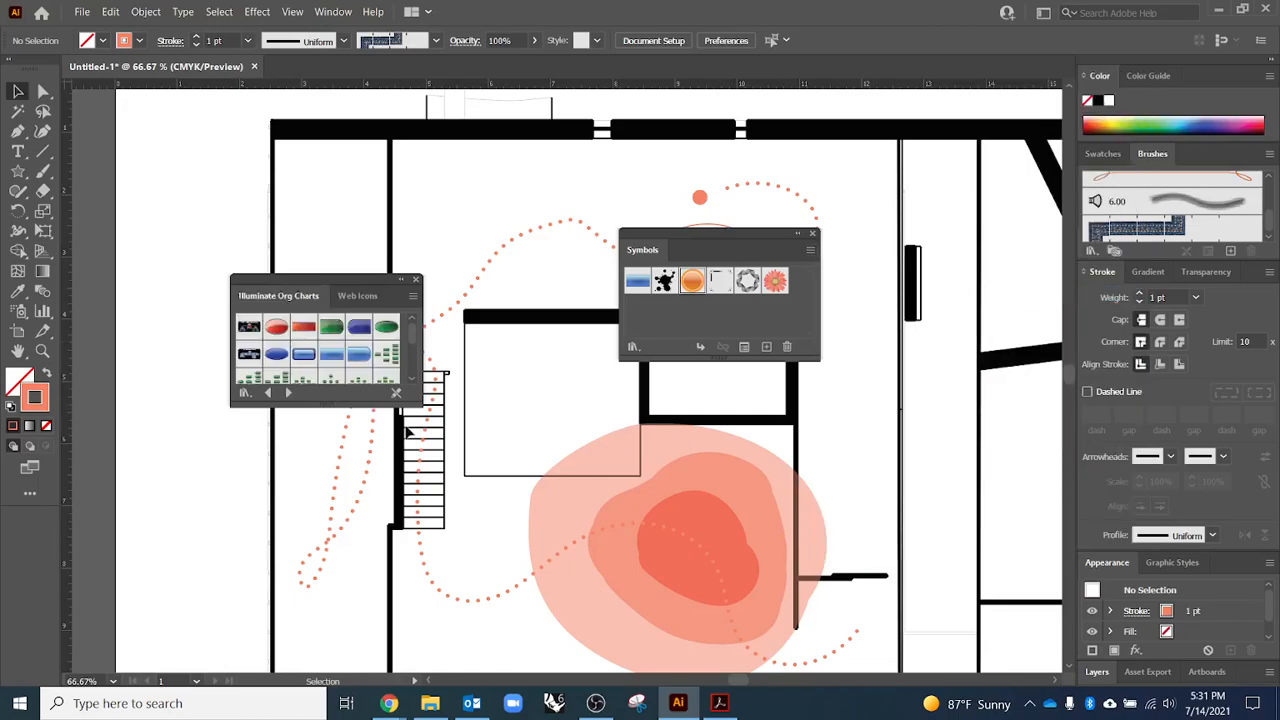
pyautogui.scroll(-3, 312, 352)
# - Place the green rectangular symbol outside the floor plan's left exterior wall, and delete it
pyautogui.moveTo(312, 356); pyautogui.dragTo(198, 224)
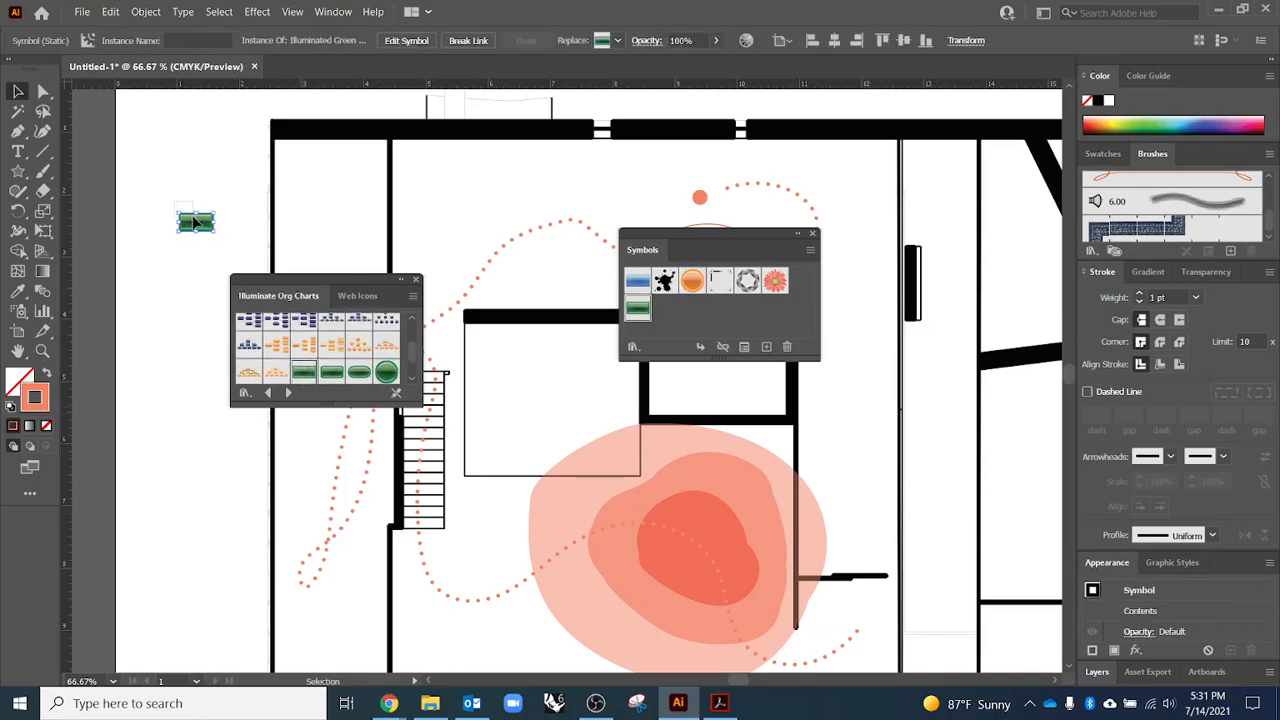
pyautogui.click(178, 204)
pyautogui.click(213, 237)
pyautogui.moveTo(211, 233); pyautogui.dragTo(452, 362)
pyautogui.press('Delete')
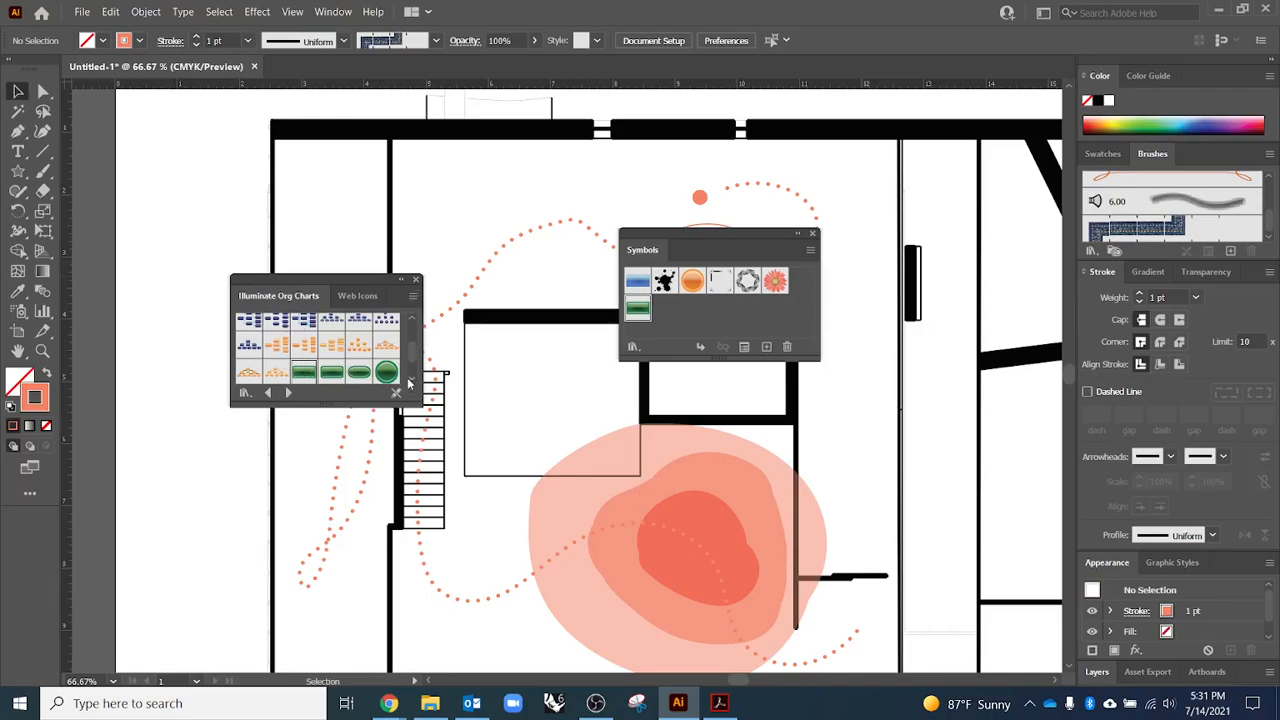
# - Look through the remaining org chart symbols, return to Web Icons, and open the Retro symbol library
pyautogui.scroll(3, 416, 370)
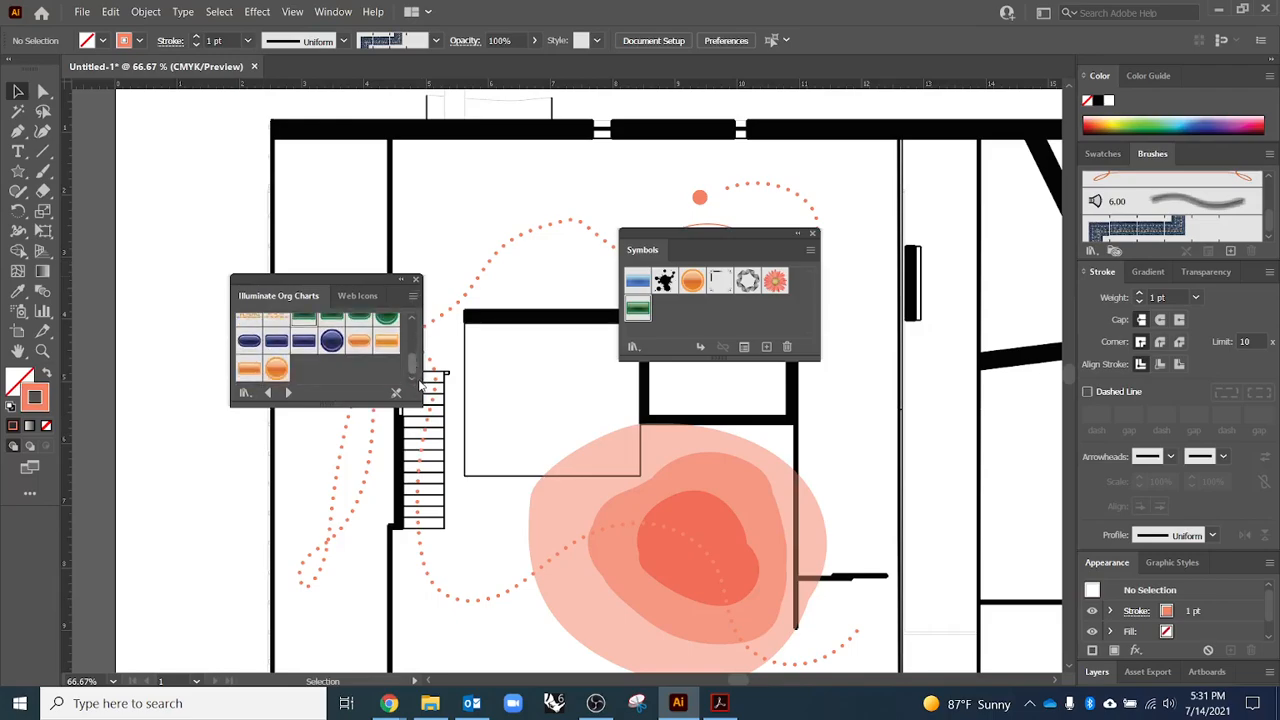
pyautogui.click(358, 296)
pyautogui.click(810, 249)
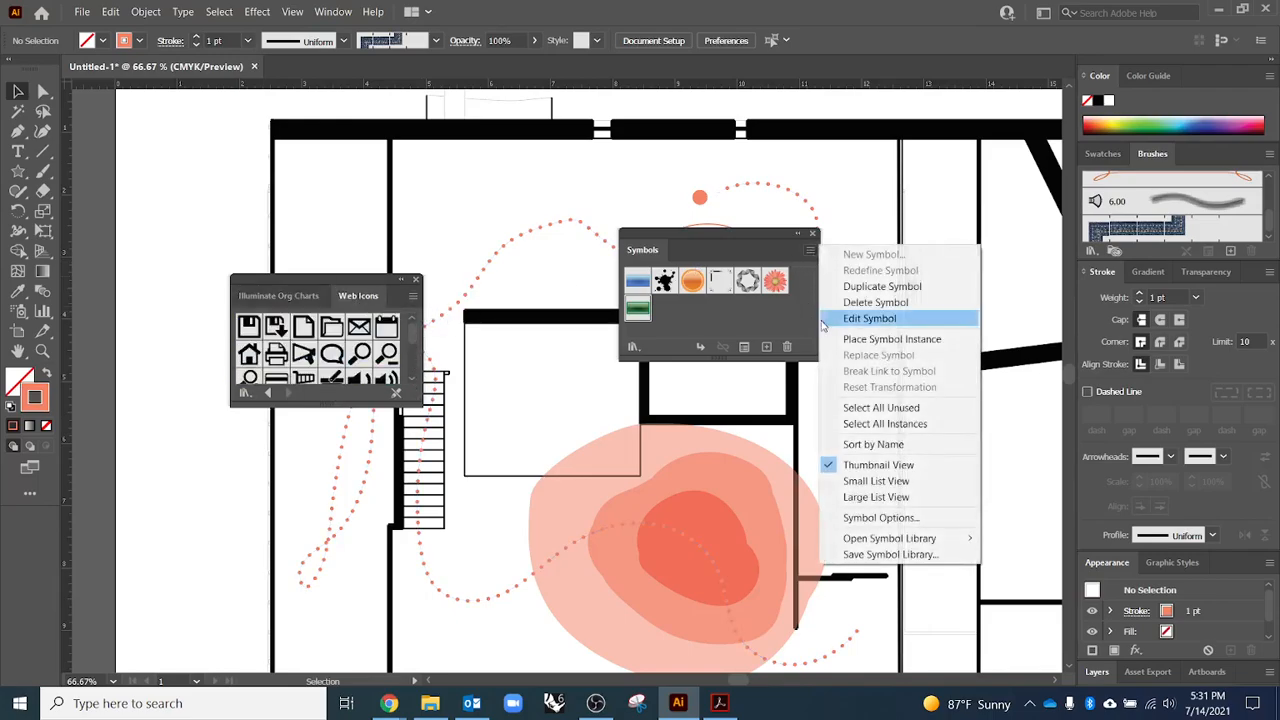
pyautogui.moveTo(955, 543)
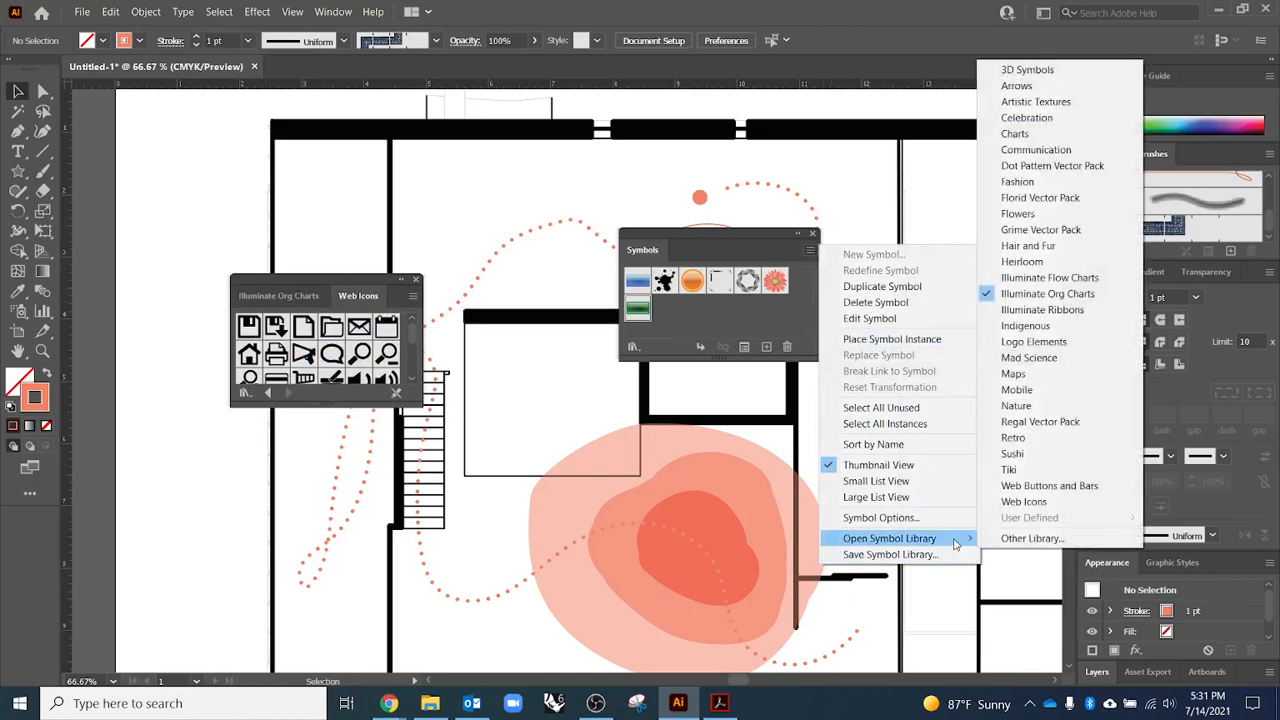
pyautogui.click(1013, 437)
# - Place the Lips symbol in the upper-left part of the floor plan, view it on the whole artboard, and delete it
pyautogui.click(386, 327)
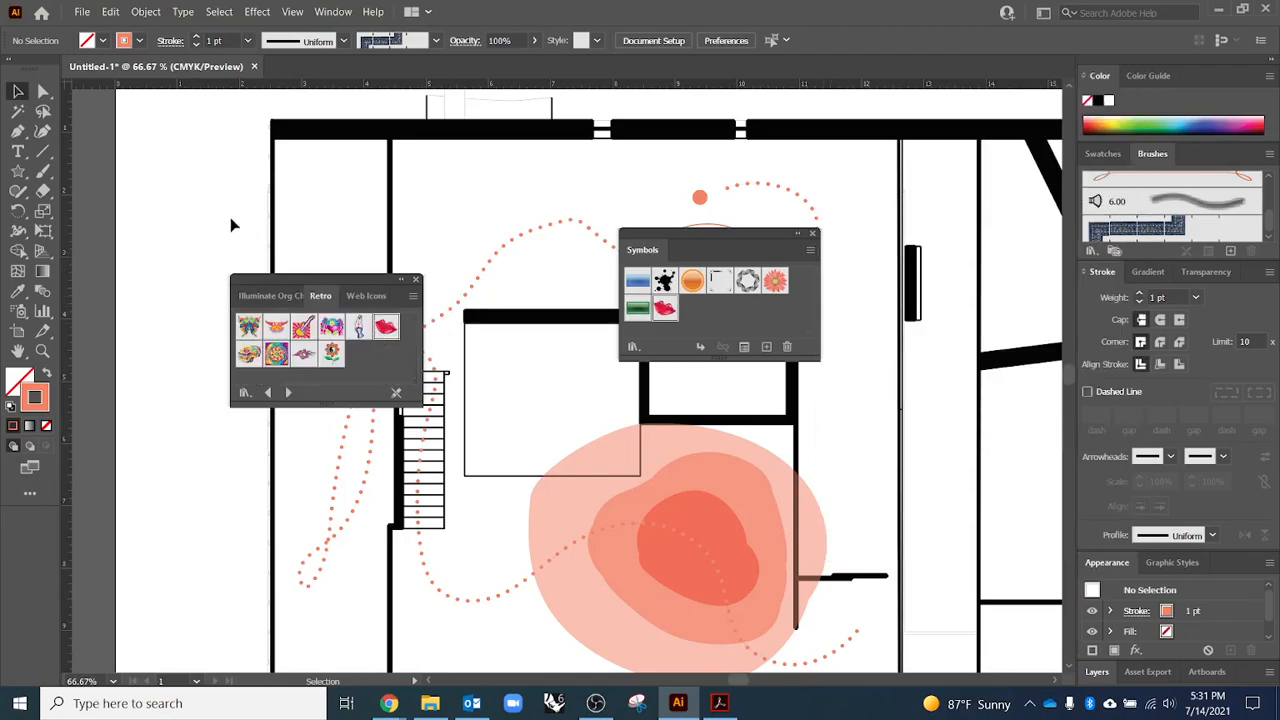
pyautogui.moveTo(386, 327); pyautogui.dragTo(322, 226)
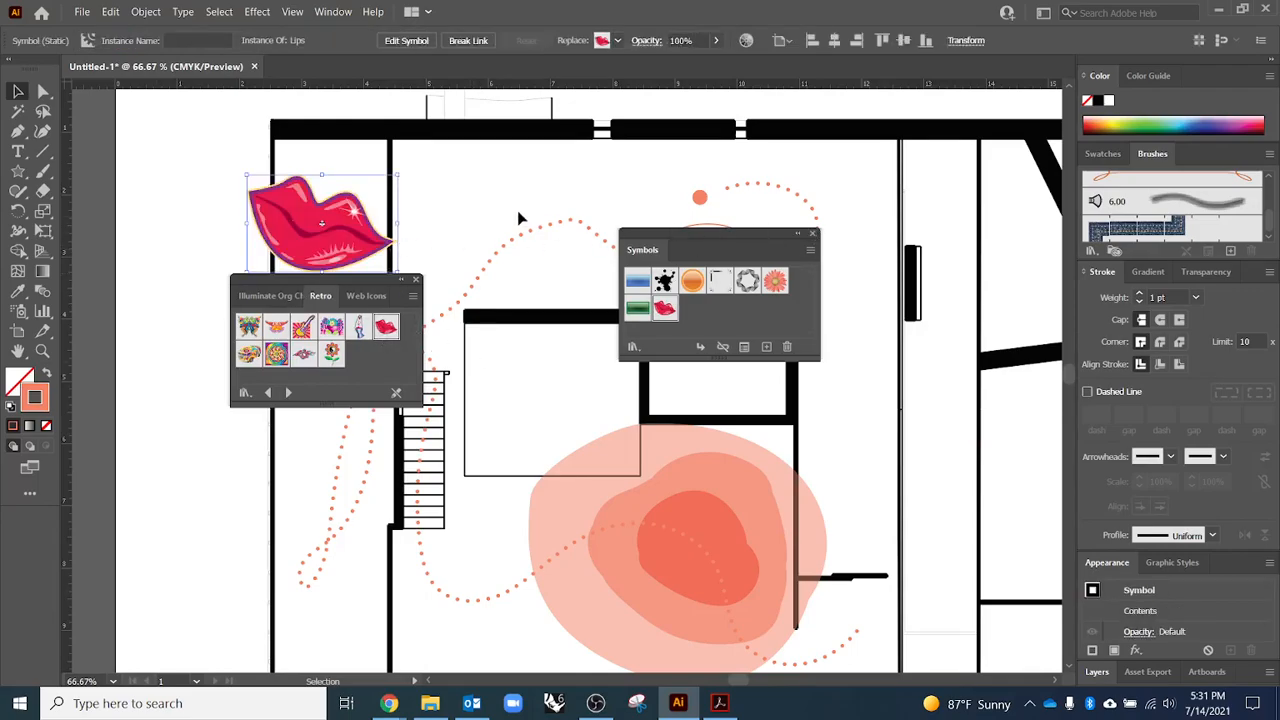
pyautogui.click(497, 281)
pyautogui.scroll(-1, 490, 288)
pyautogui.scroll(-1, 490, 293)
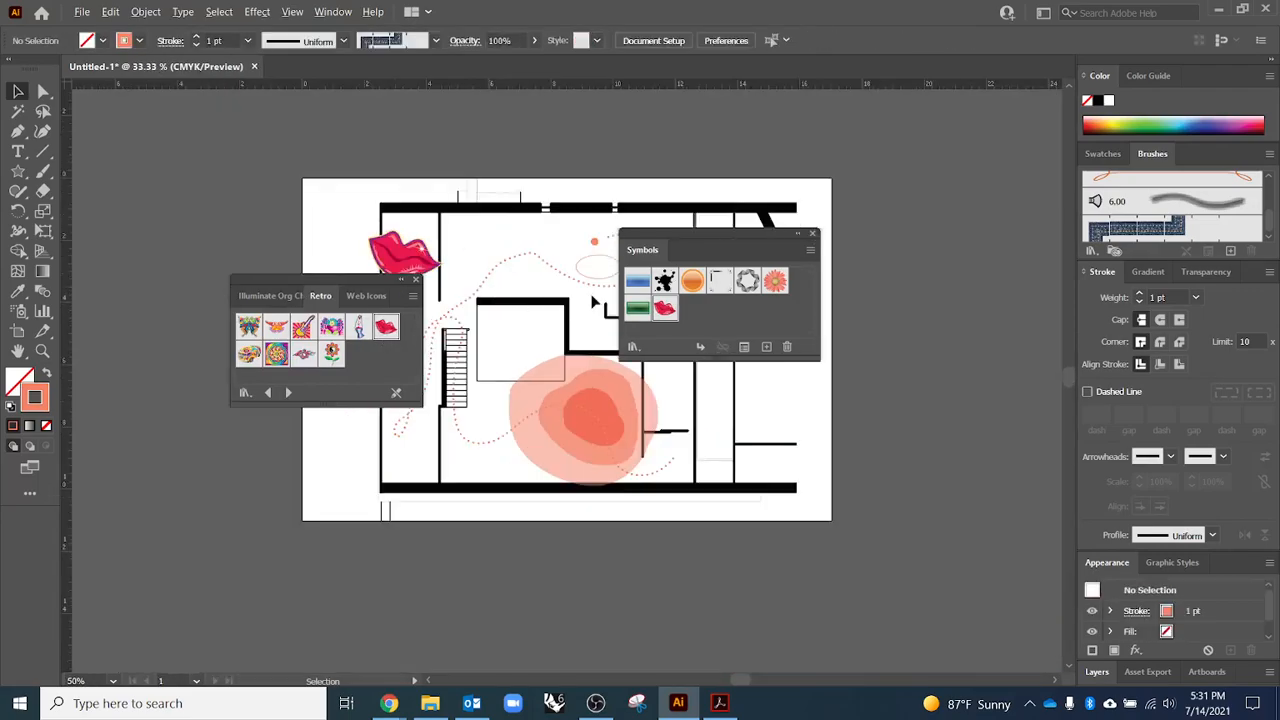
pyautogui.click(407, 259)
pyautogui.press('Delete')
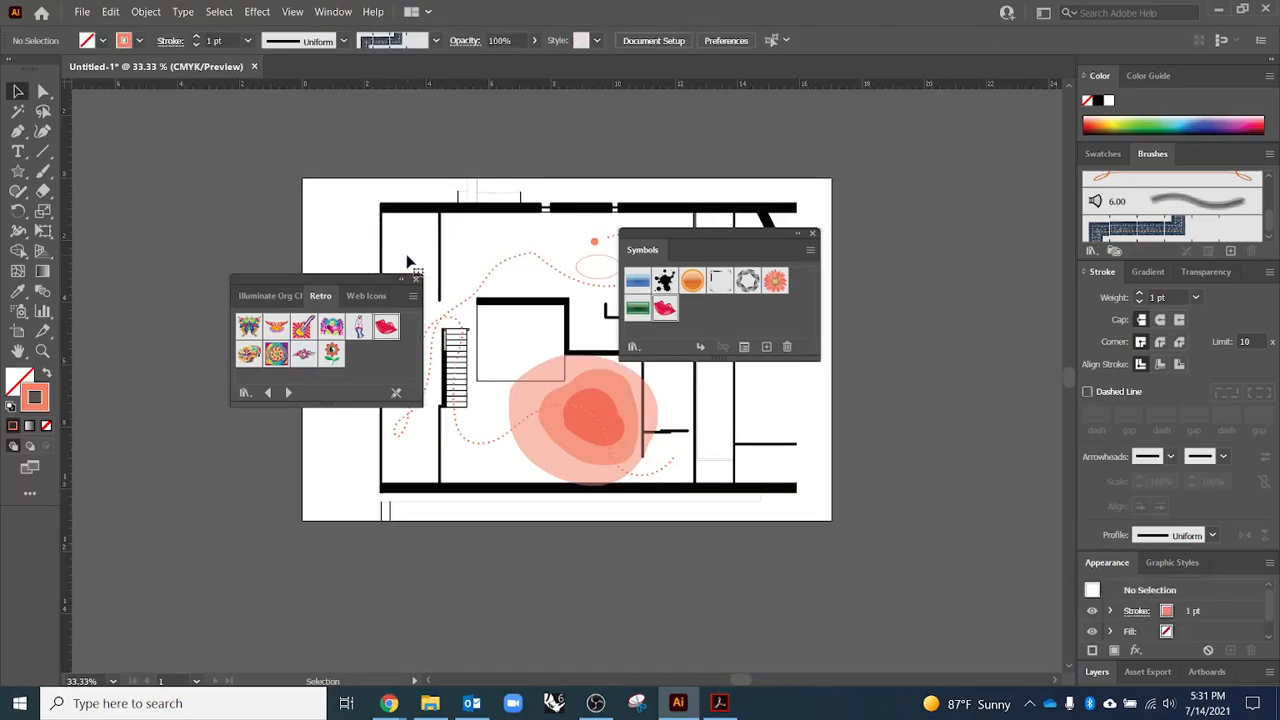
# - Close the symbol libraries and the Symbols collection so the floor plan is unobstructed
pyautogui.click(417, 280)
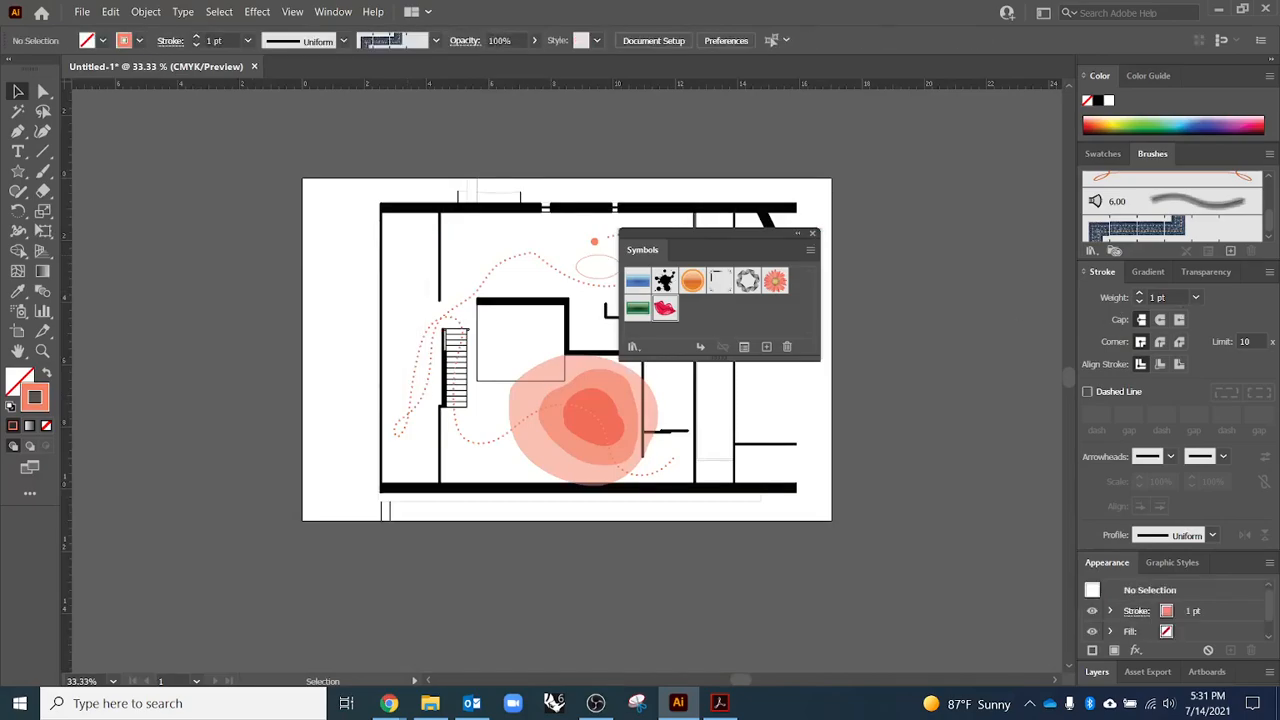
pyautogui.click(812, 233)
pyautogui.scroll(1, 386, 466)
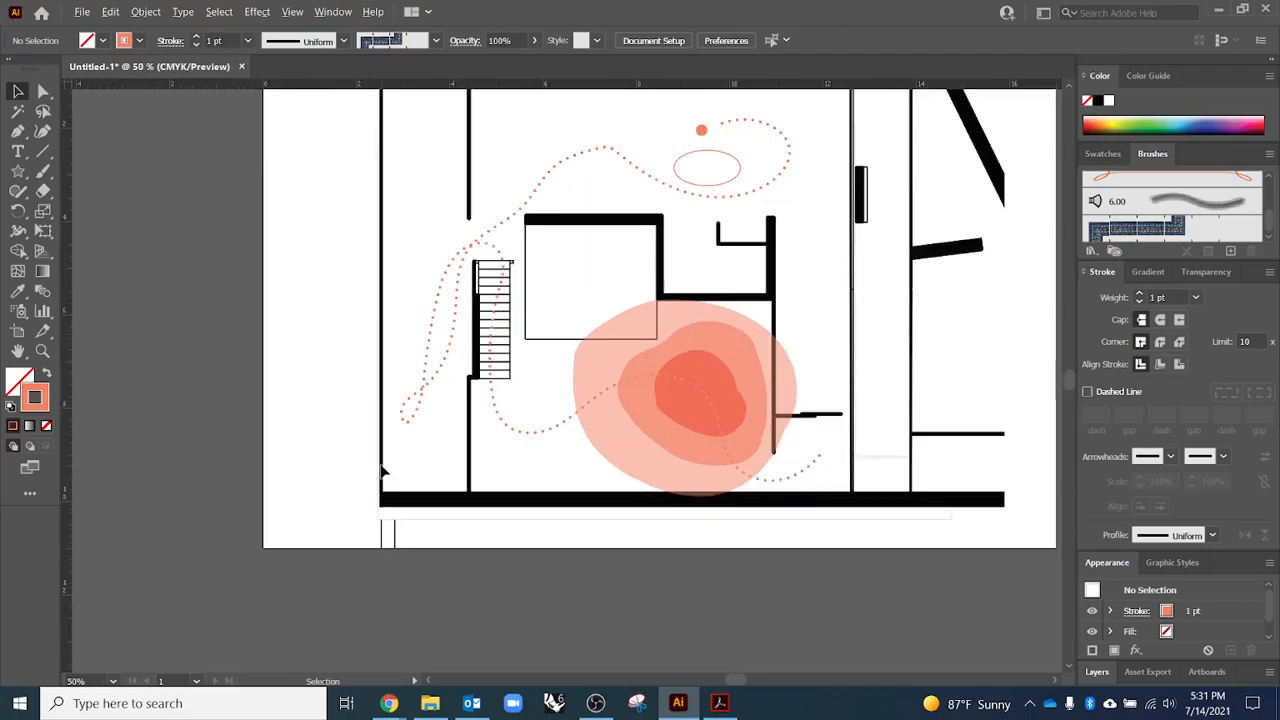
# - Switch to the reference PDF in Acrobat, view the light map on page 4 at 77.2%, and glance at the Illustrator drawing
pyautogui.click(719, 703)
pyautogui.scroll(-1, 450, 417)
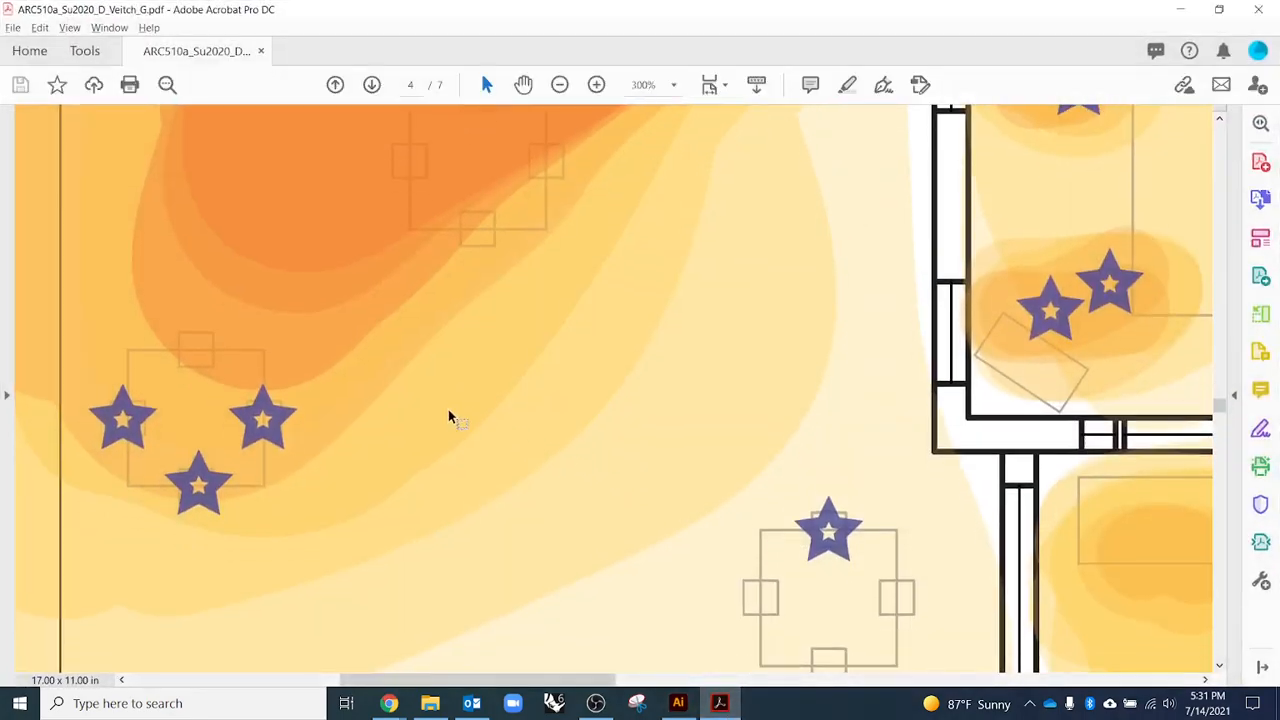
pyautogui.press('alt')
pyautogui.keyDown('ctrl'); pyautogui.scroll(-4, 458, 419); pyautogui.keyUp('ctrl')
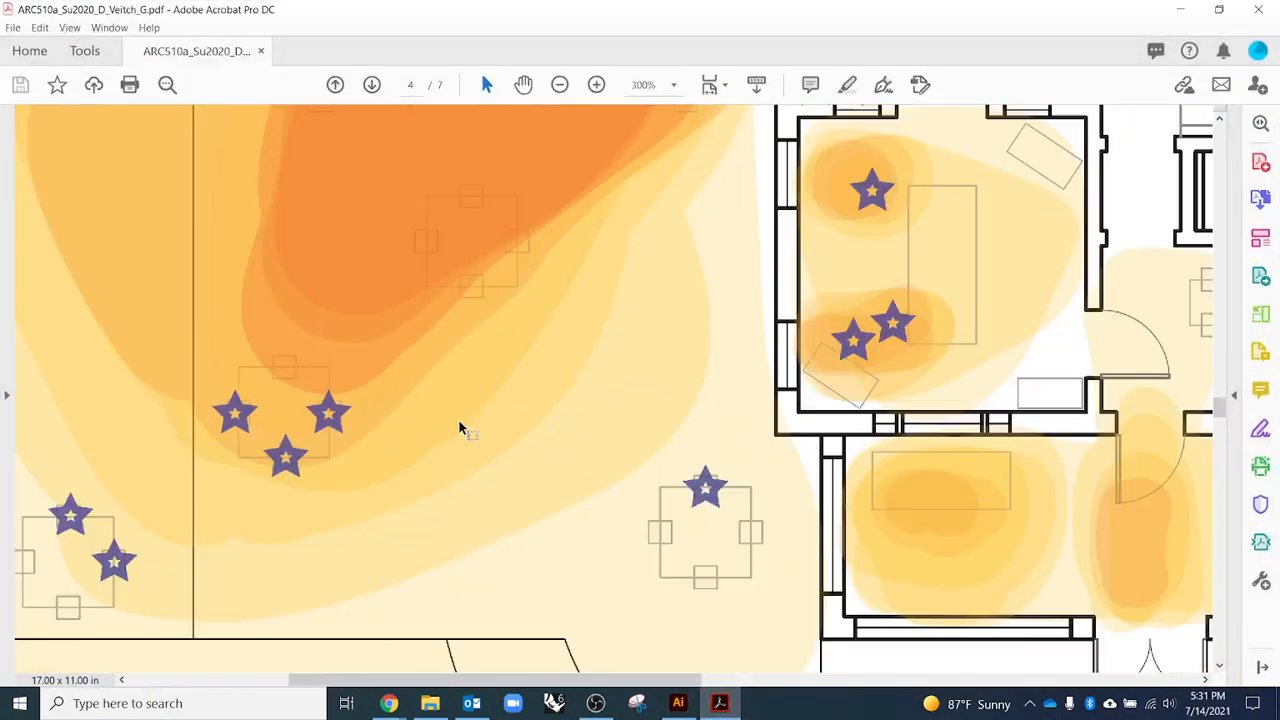
pyautogui.keyDown('ctrl'); pyautogui.scroll(-1, 460, 426); pyautogui.keyUp('ctrl')
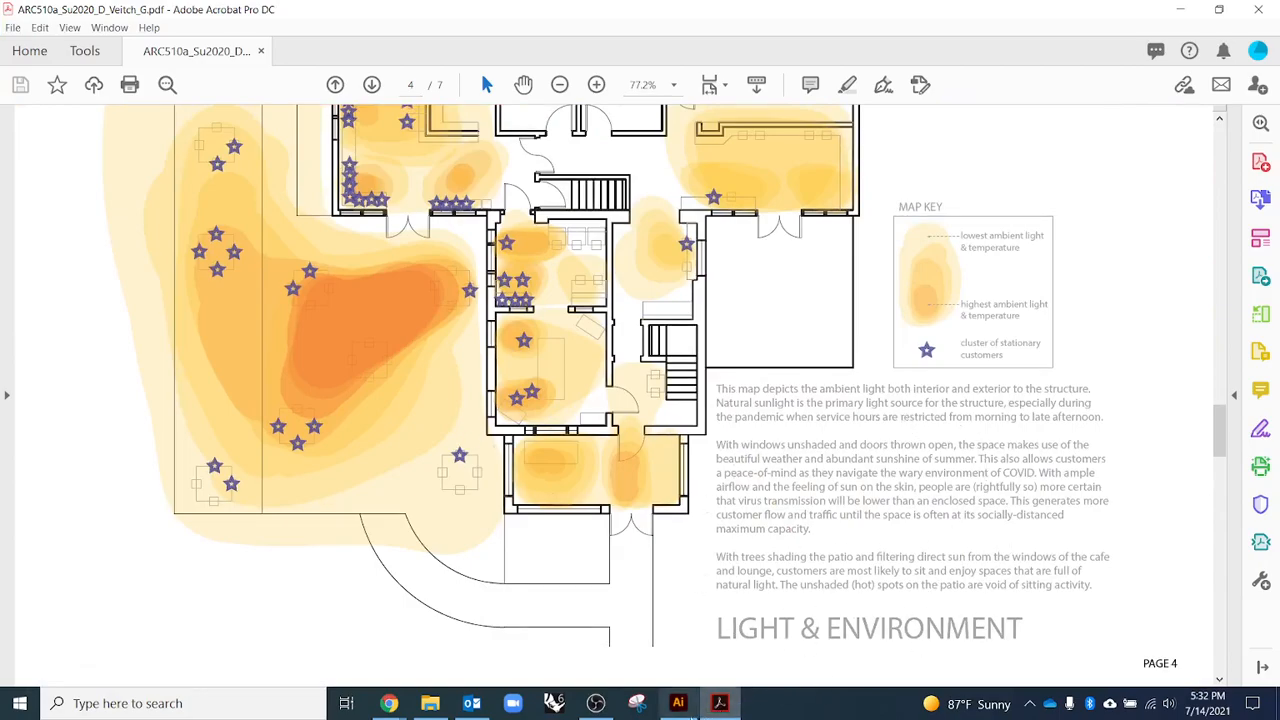
pyautogui.moveTo(679, 710)
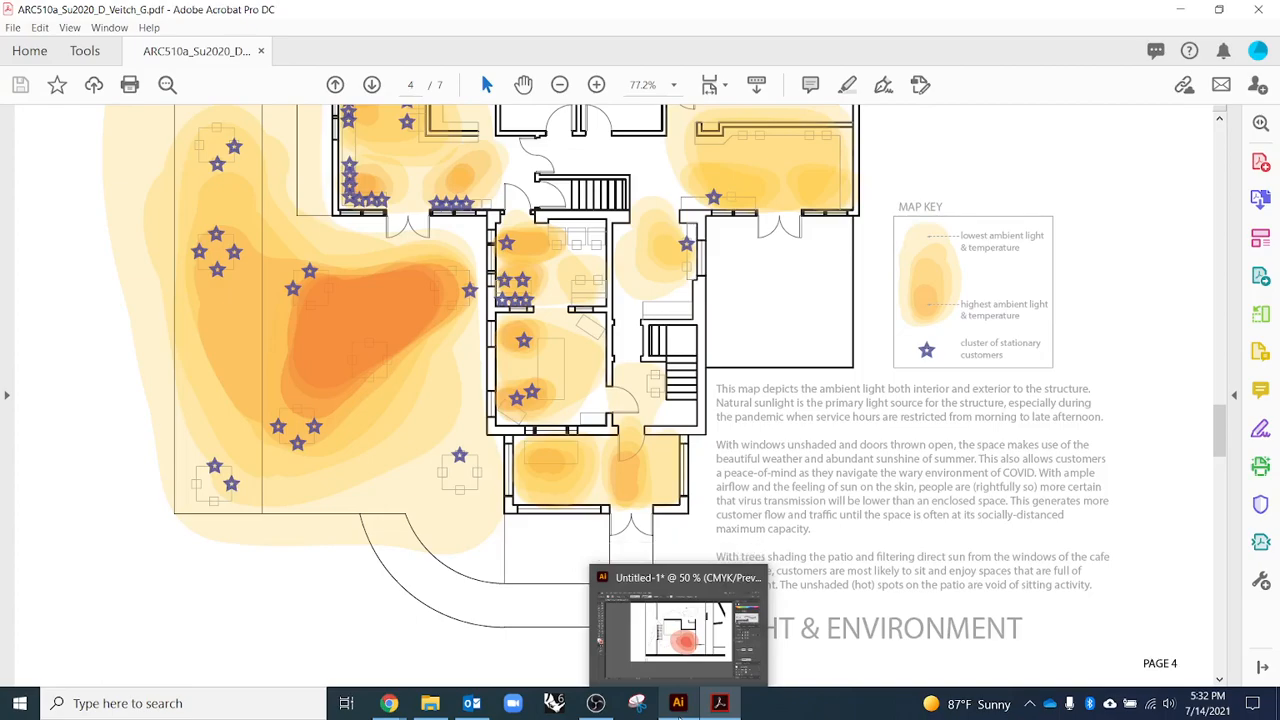
pyautogui.moveTo(642, 615)
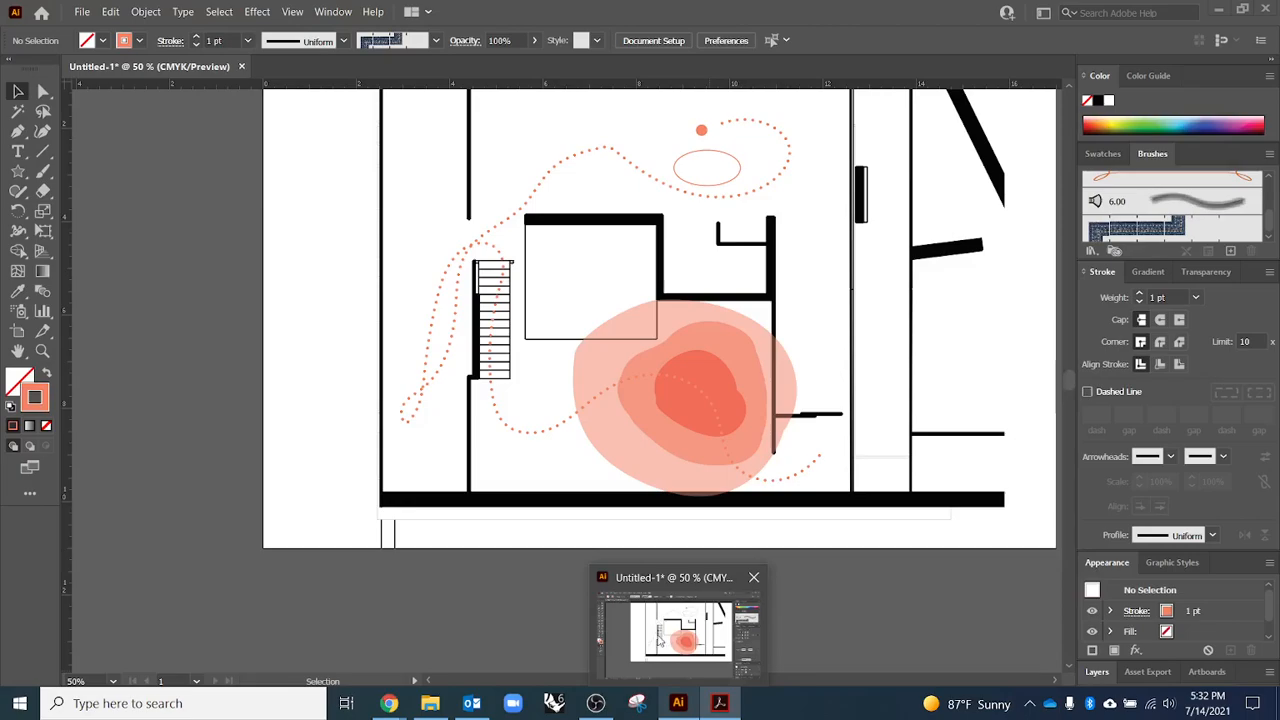
# - Examine the map key and description of the light map on page 4 of the reference PDF in Acrobat, and return to Illustrator
pyautogui.click(720, 703)
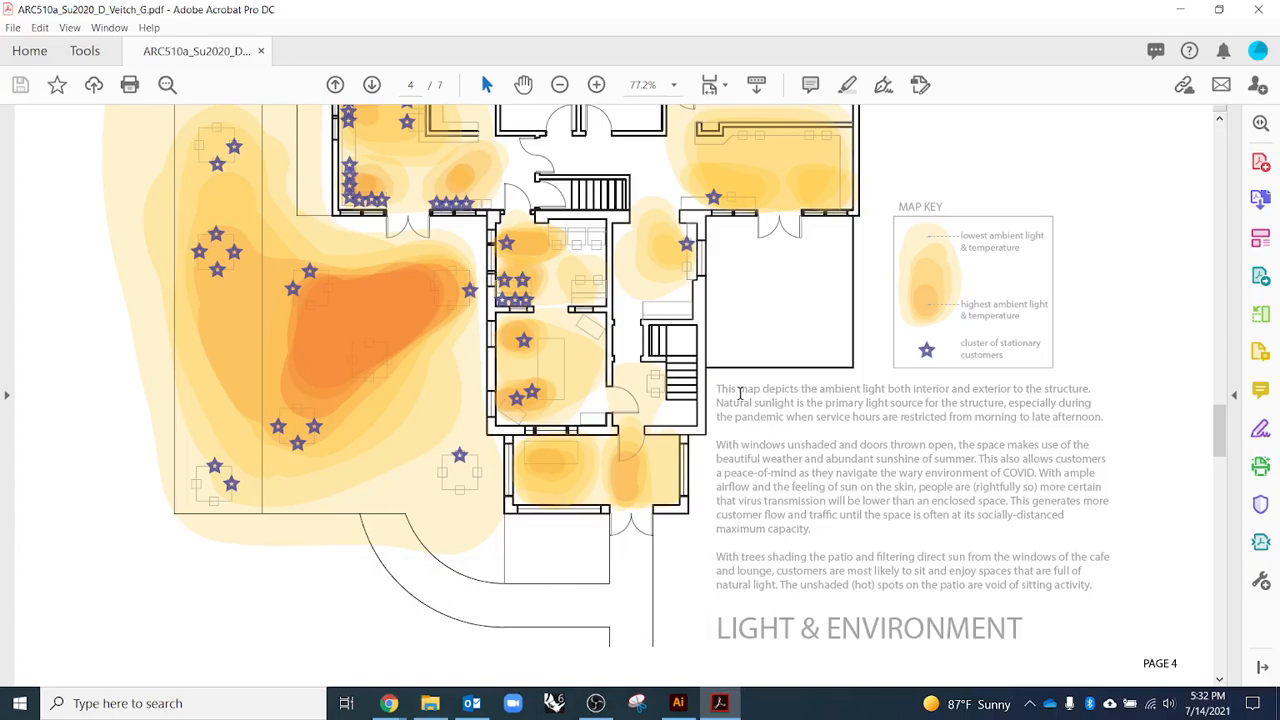
pyautogui.scroll(-1, 1012, 587)
pyautogui.scroll(1, 990, 560)
pyautogui.scroll(2, 608, 523)
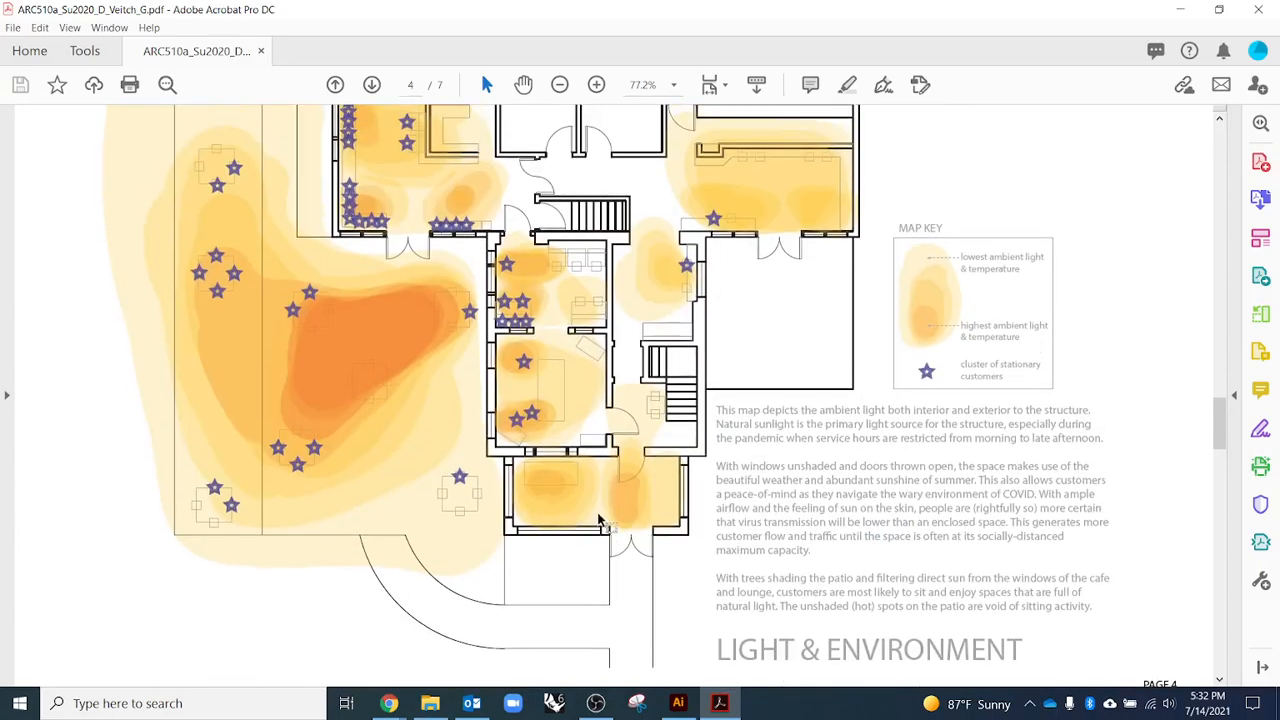
pyautogui.scroll(-2, 855, 466)
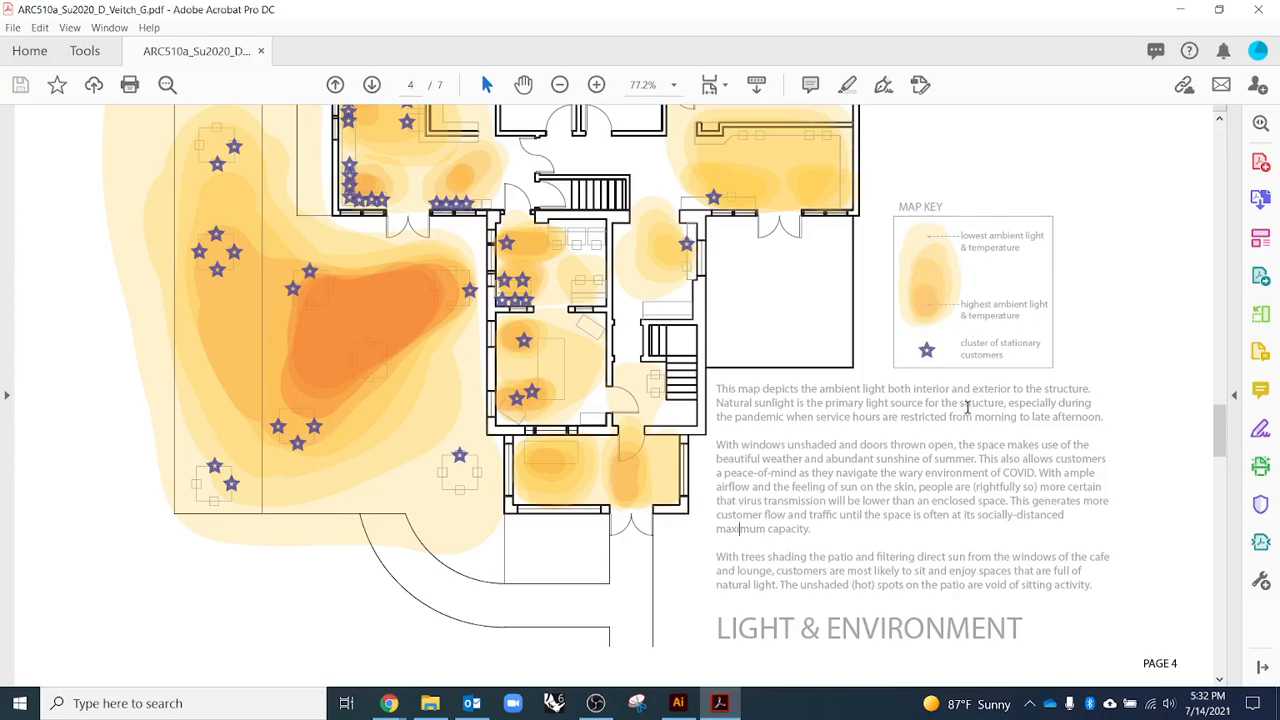
pyautogui.hotkey('alt', 'Tab')
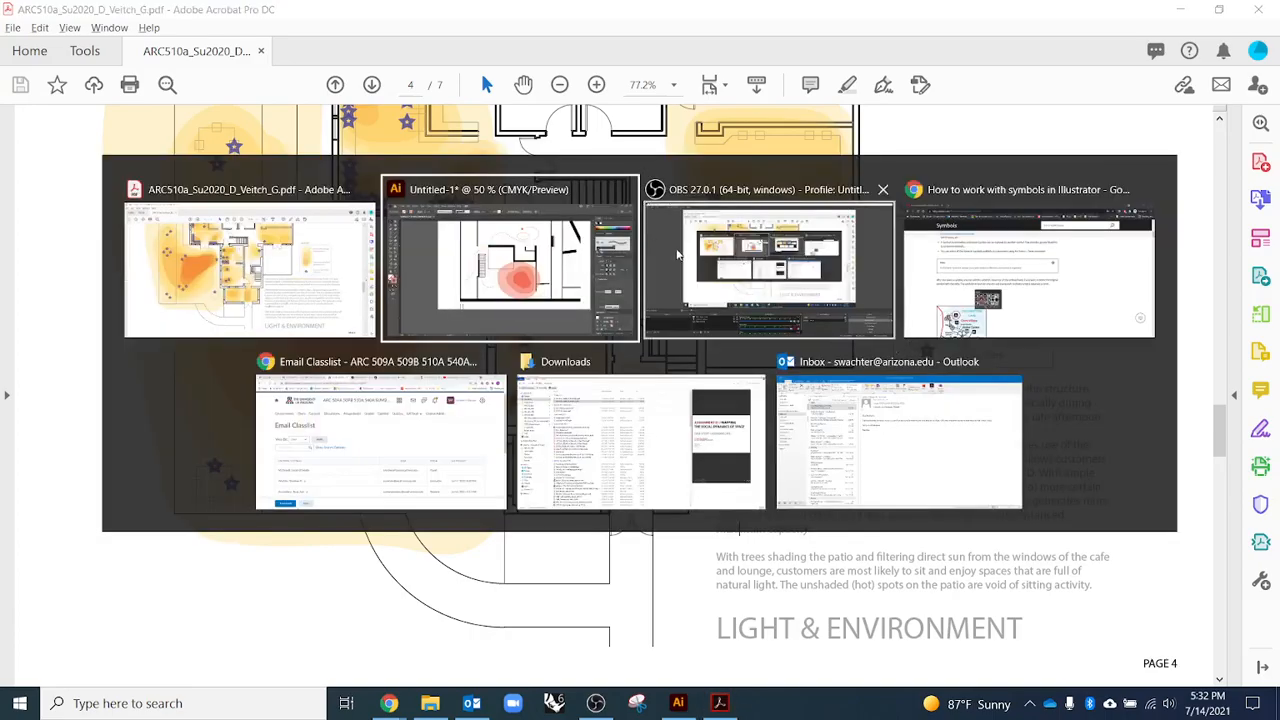
pyautogui.scroll(4, 582, 392)
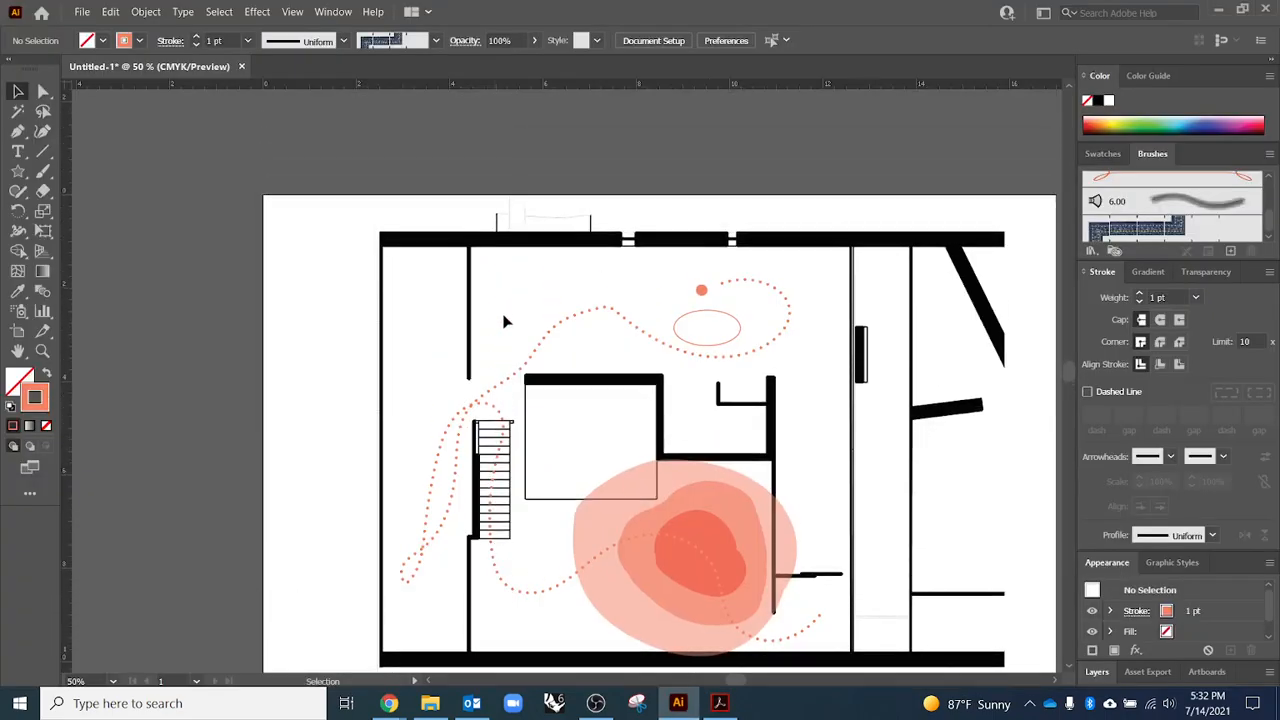
pyautogui.moveTo(298, 403); pyautogui.dragTo(268, 333)
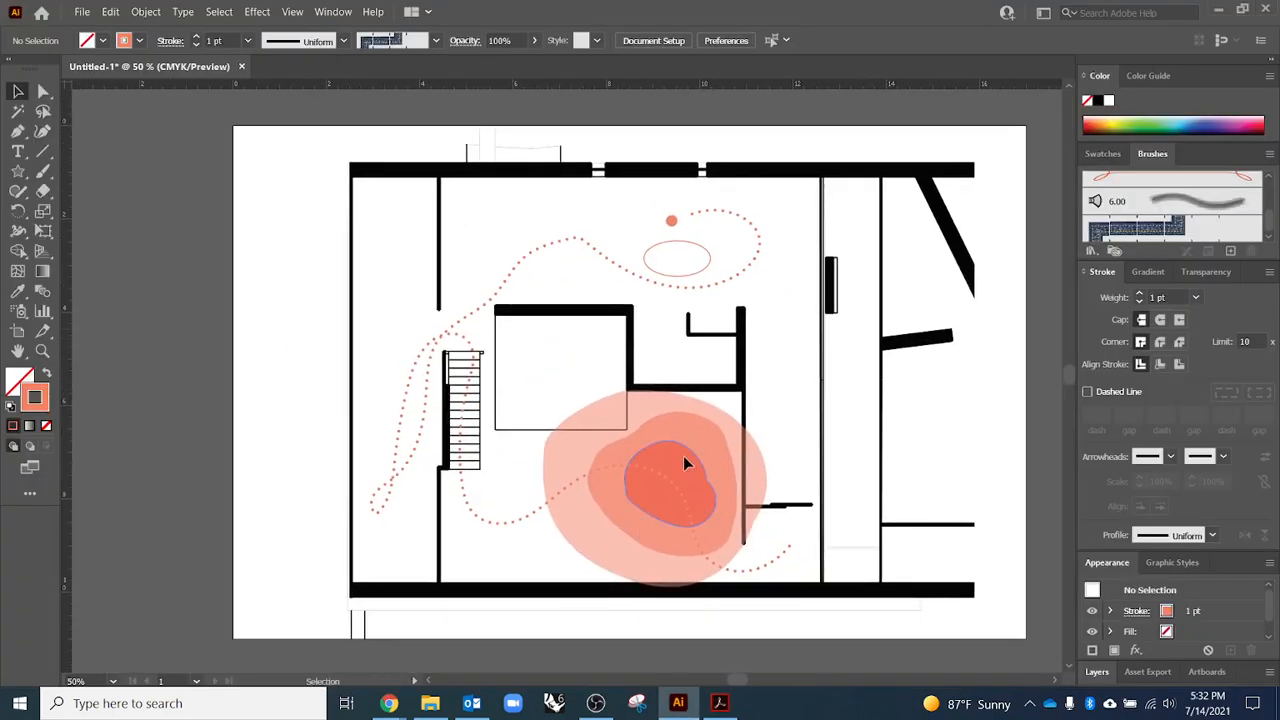
pyautogui.click(666, 498)
pyautogui.keyDown('shift'); pyautogui.click(641, 531); pyautogui.keyUp('shift')
pyautogui.keyDown('shift'); pyautogui.click(620, 515); pyautogui.keyUp('shift')
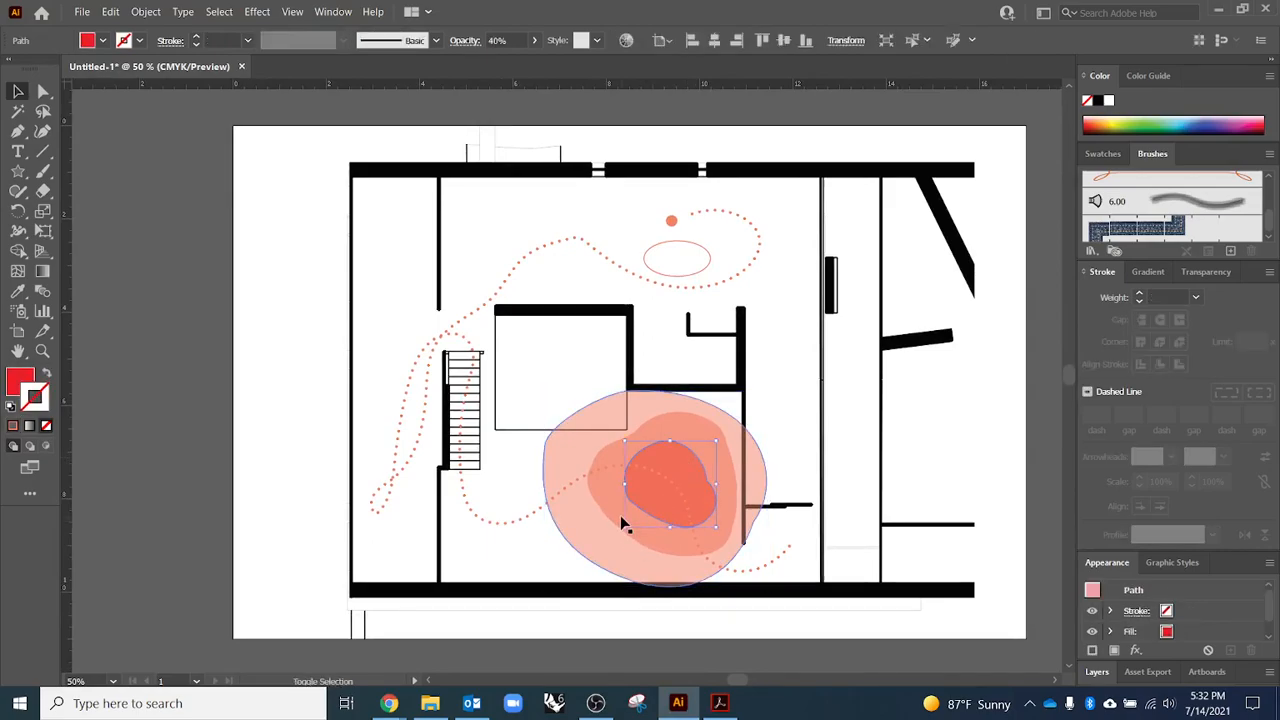
pyautogui.click(195, 353)
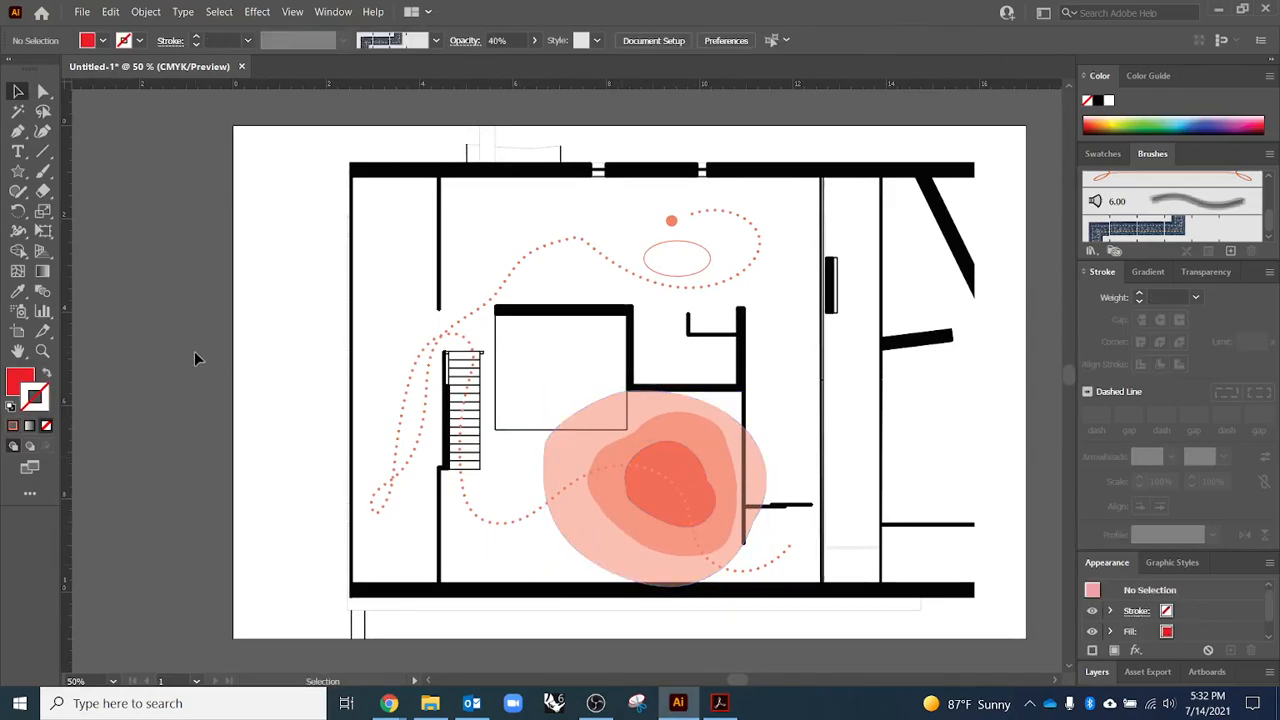
# - Draw a rectangle about 1.93 by 2.86 in for the map key in the blank margin left of the floor plan
pyautogui.click(43, 157)
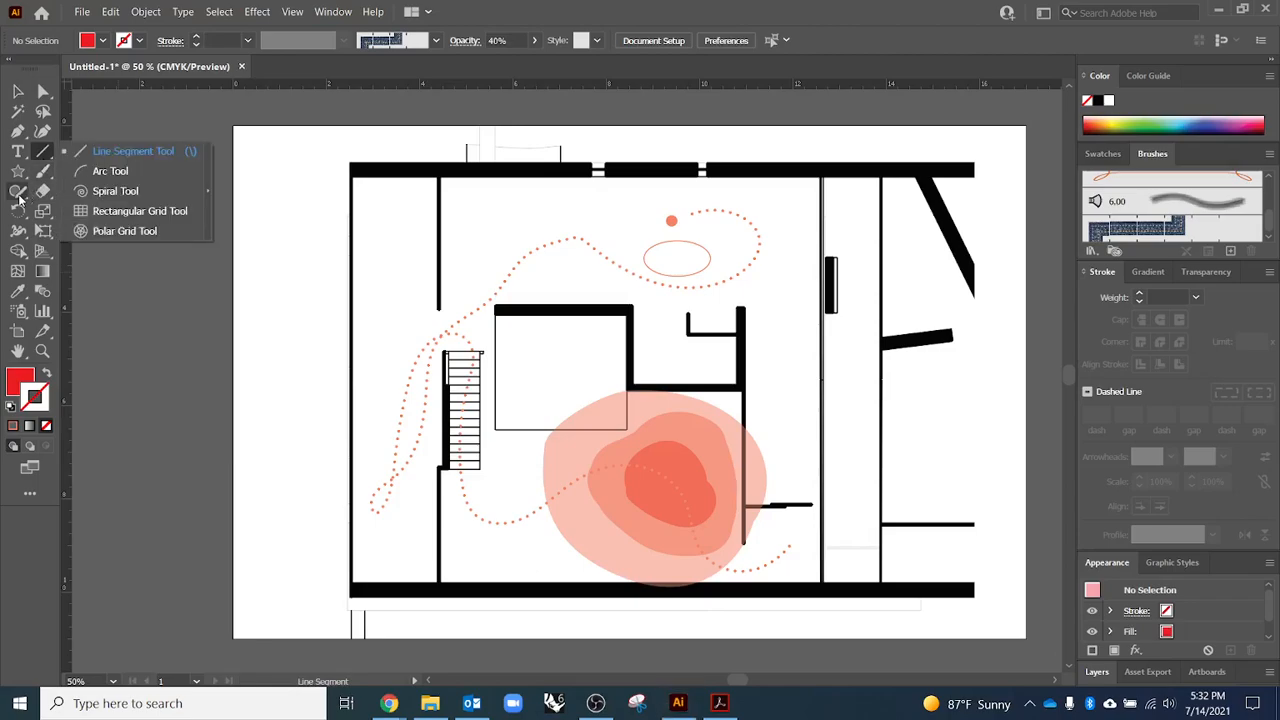
pyautogui.click(18, 171)
pyautogui.click(100, 171)
pyautogui.moveTo(249, 441); pyautogui.dragTo(338, 573)
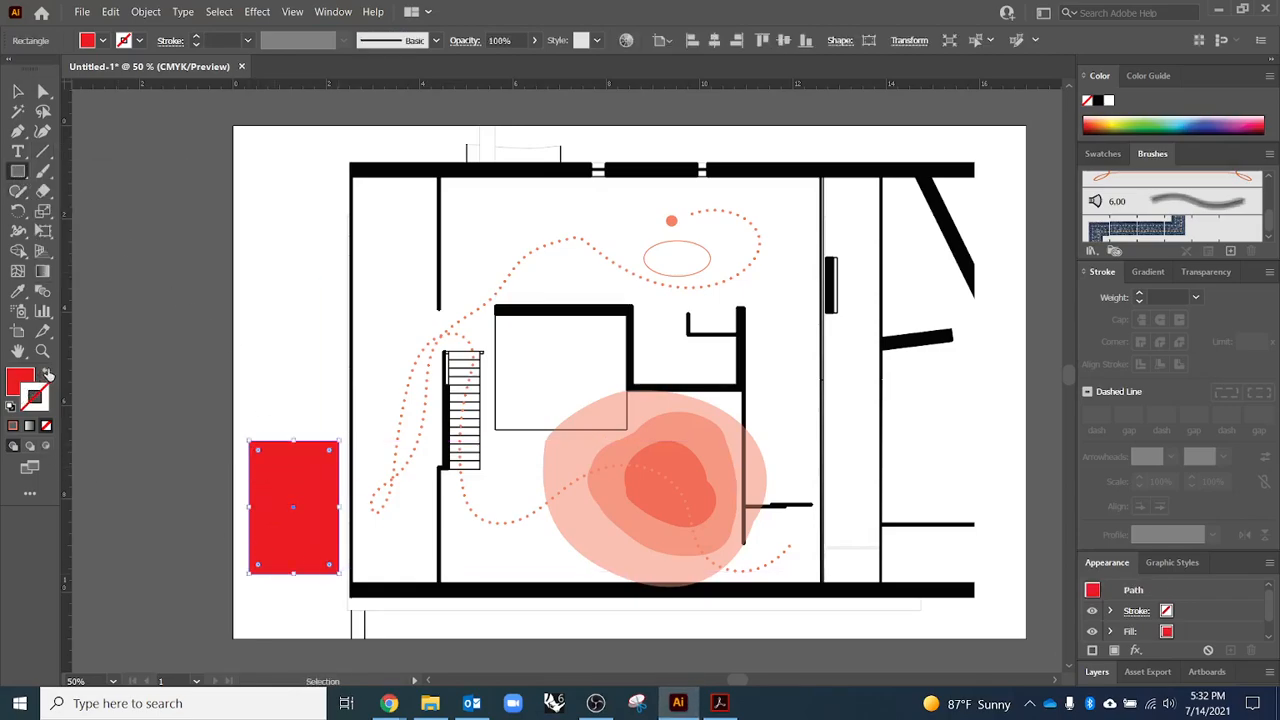
# - Give the map key rectangle no fill and a black 1 pt outline, and deselect it
pyautogui.click(47, 373)
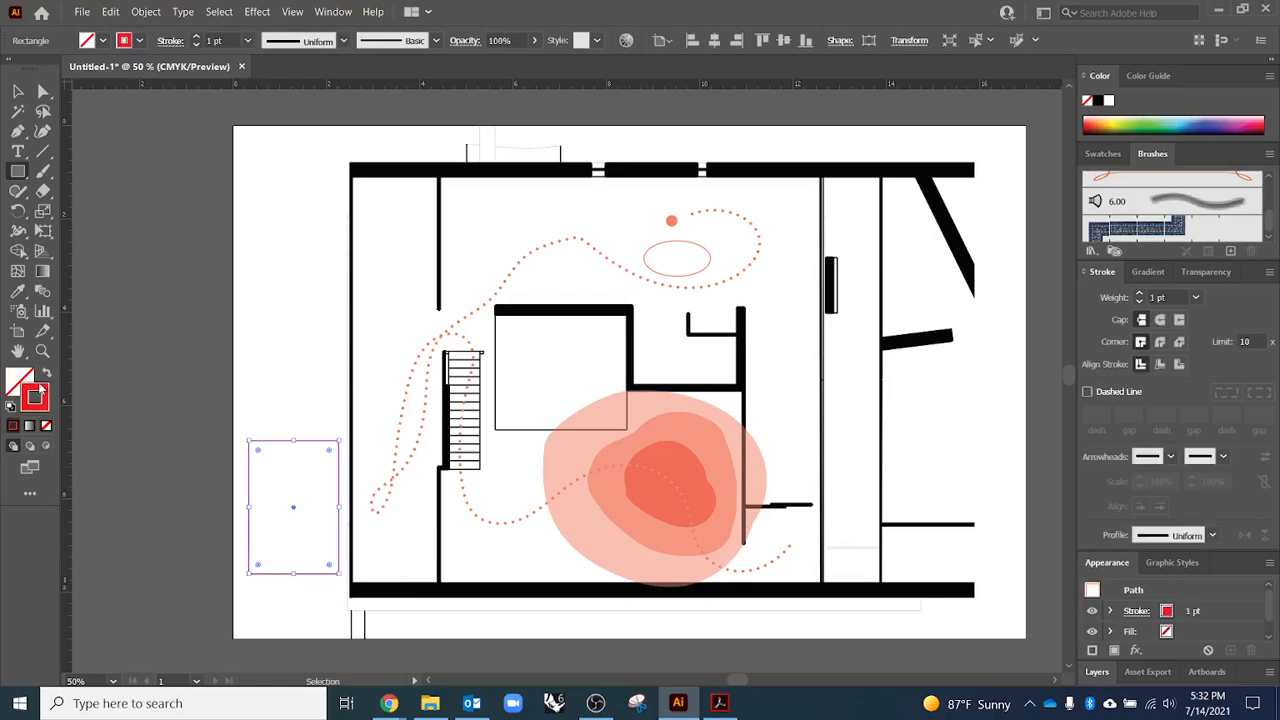
pyautogui.click(1098, 103)
pyautogui.click(246, 361)
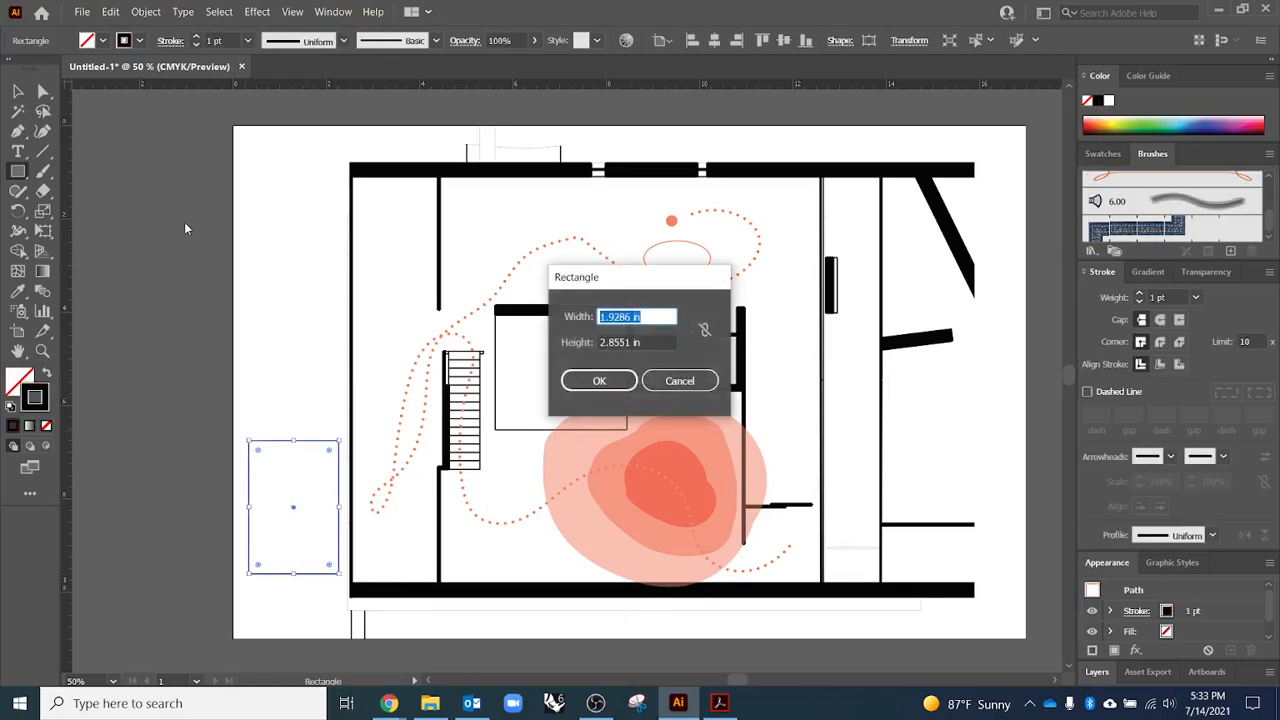
pyautogui.press('Escape')
pyautogui.press('v')
pyautogui.click(295, 535)
# - Add an area text box reading "Brightest" above the map key rectangle
pyautogui.scroll(2, 297, 555)
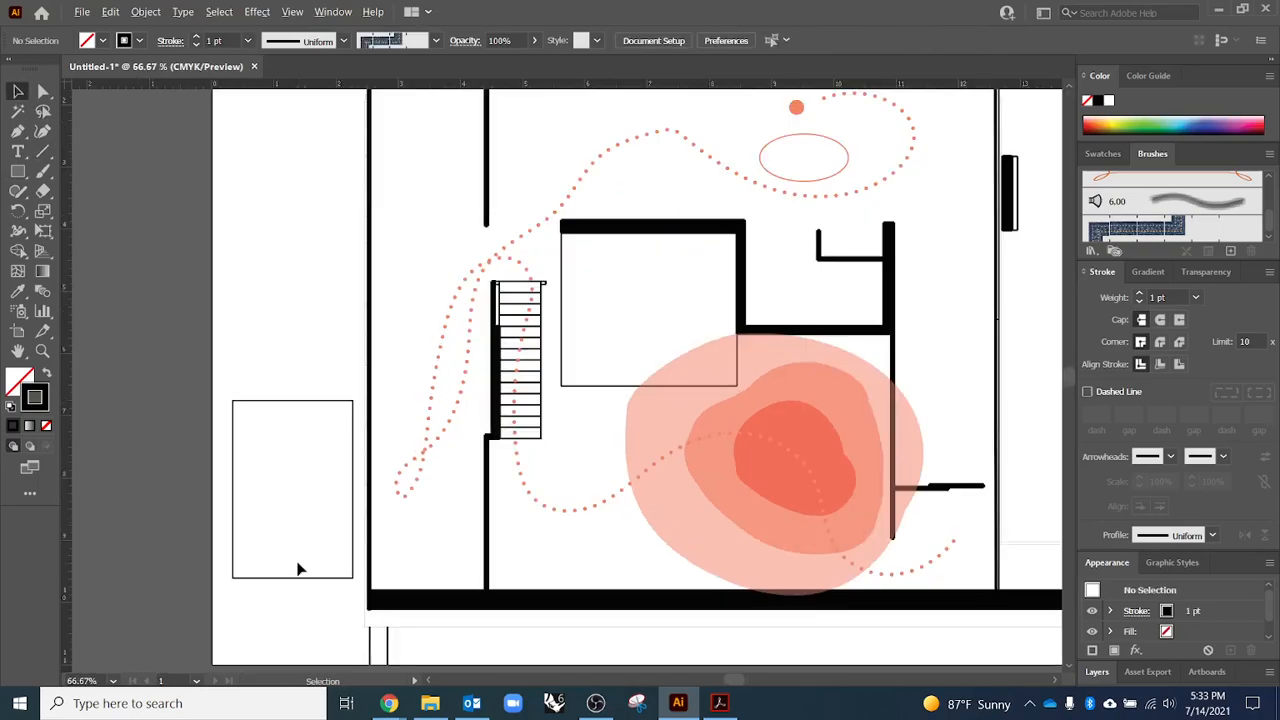
pyautogui.moveTo(251, 491); pyautogui.dragTo(338, 443)
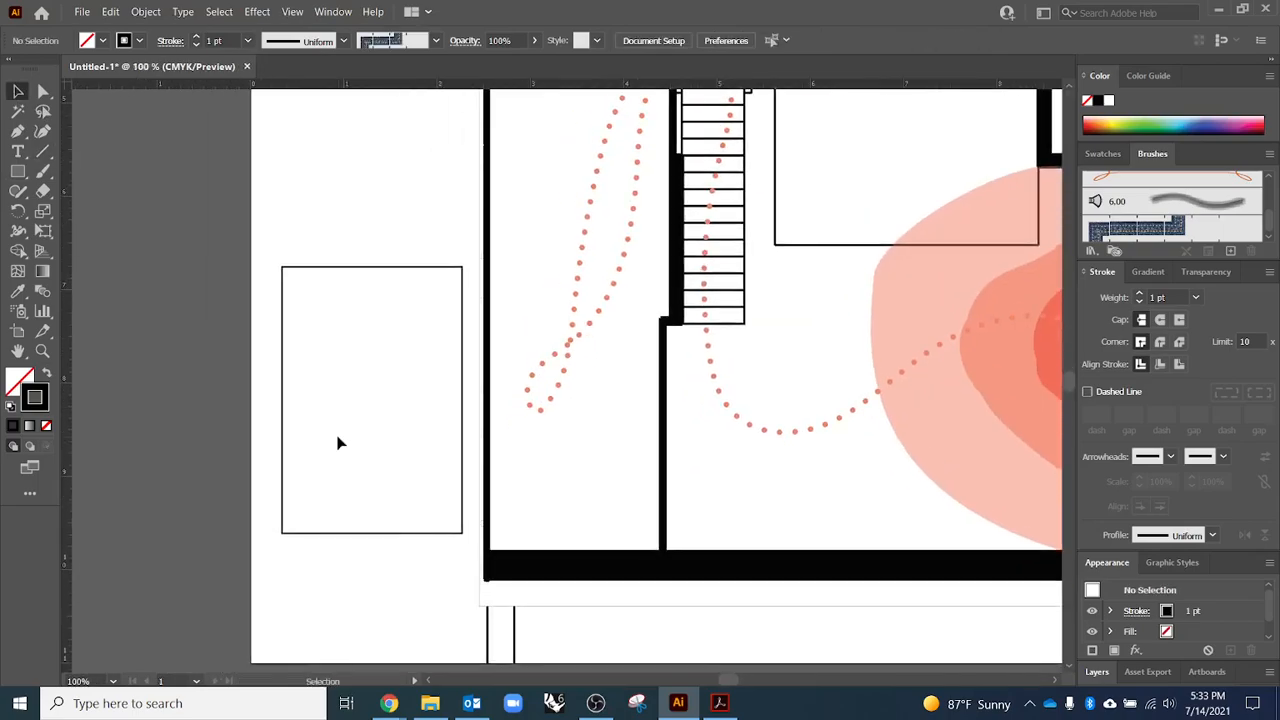
pyautogui.click(18, 152)
pyautogui.scroll(3, 400, 549)
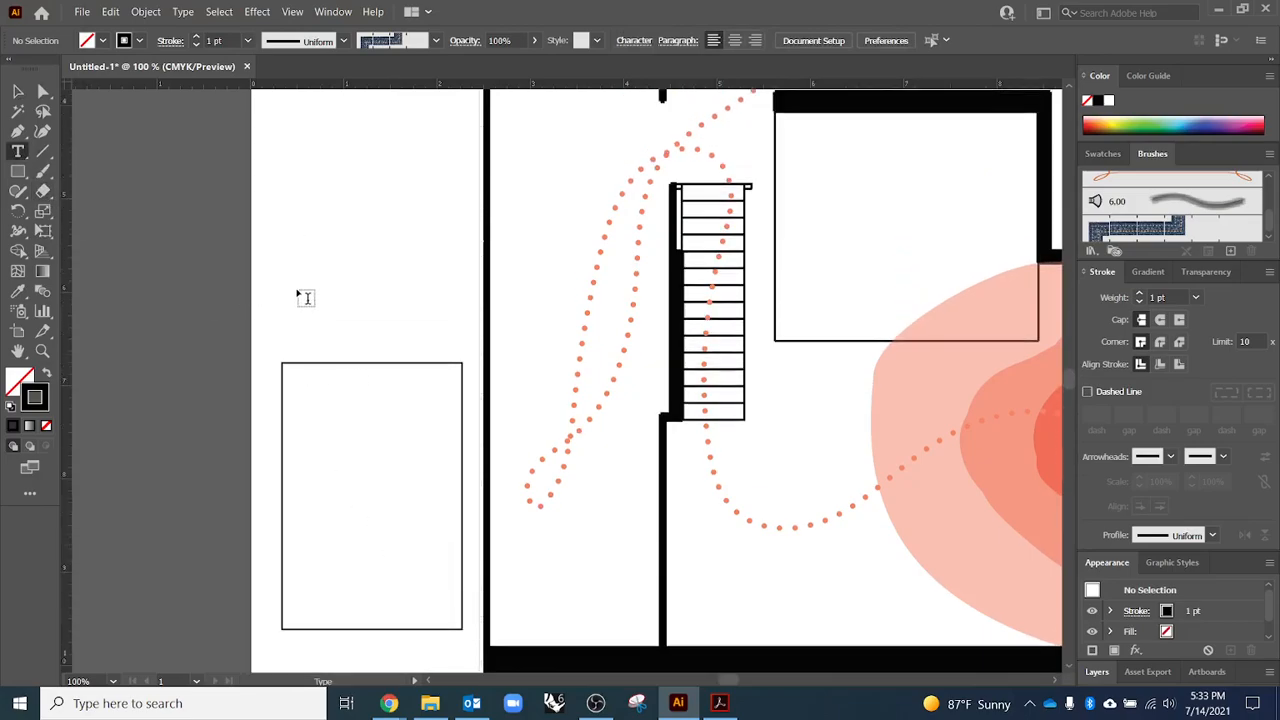
pyautogui.moveTo(279, 195); pyautogui.dragTo(452, 317)
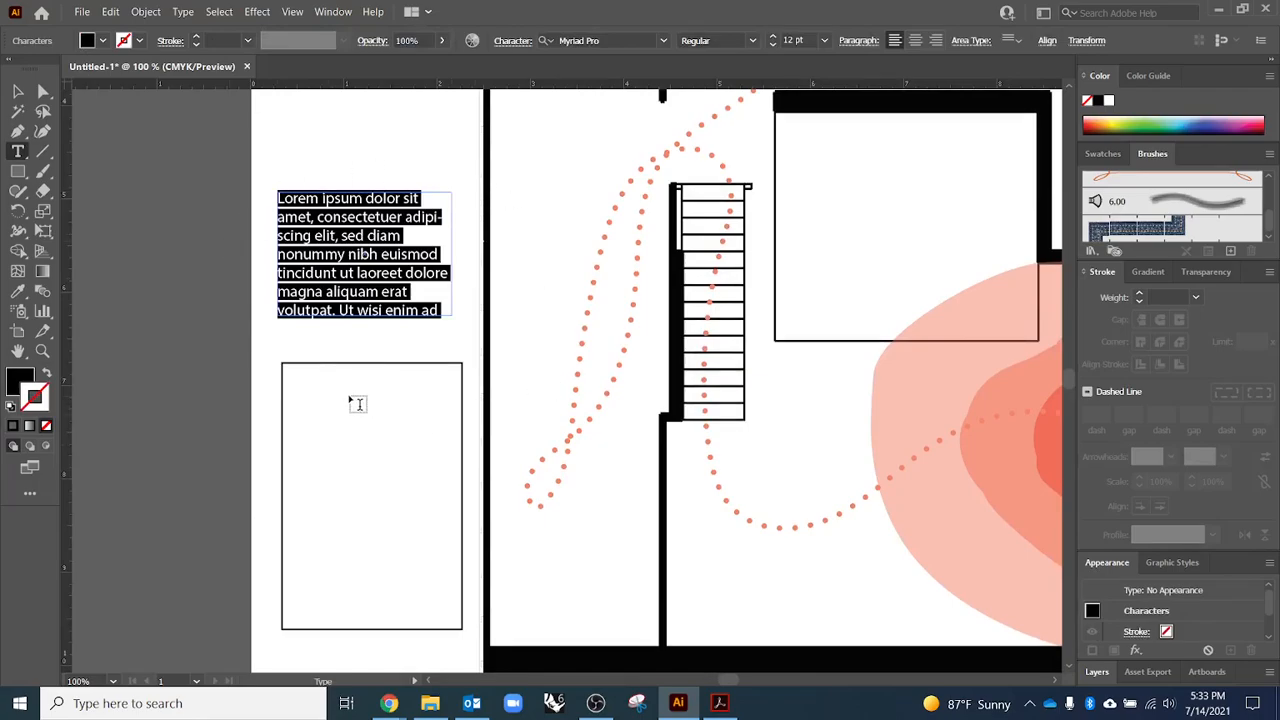
pyautogui.write('Brightest')
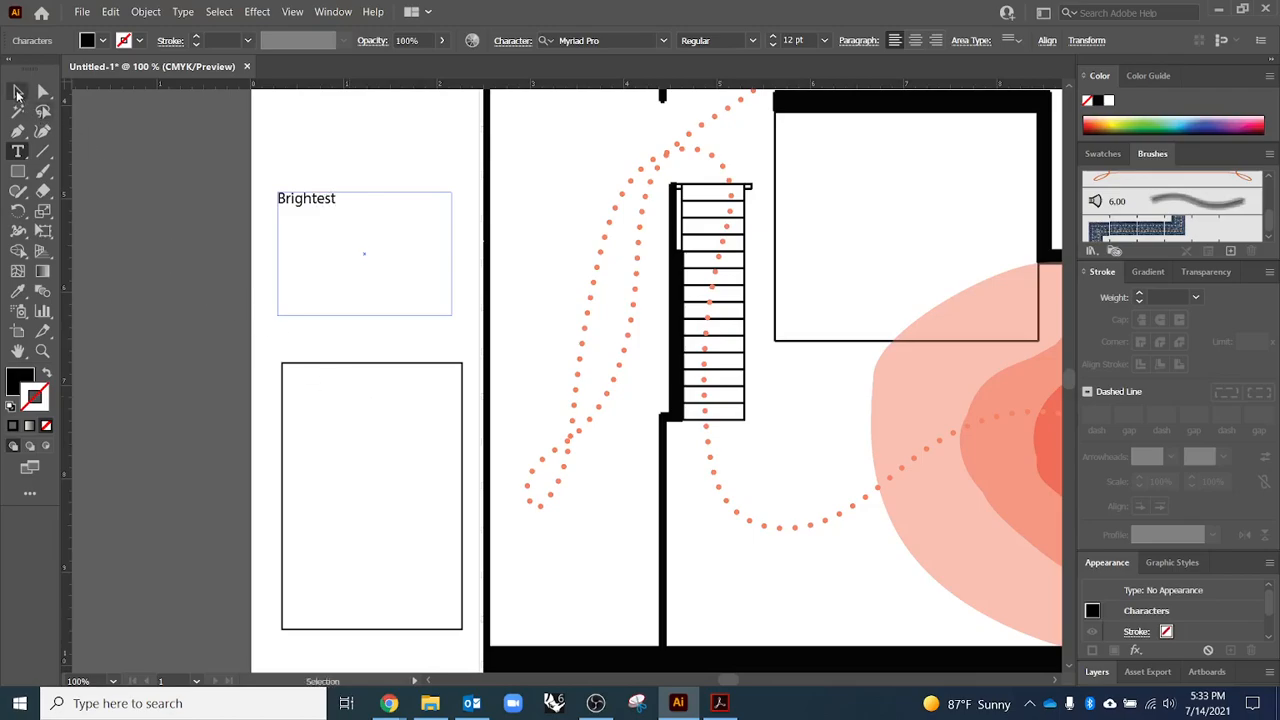
pyautogui.click(17, 92)
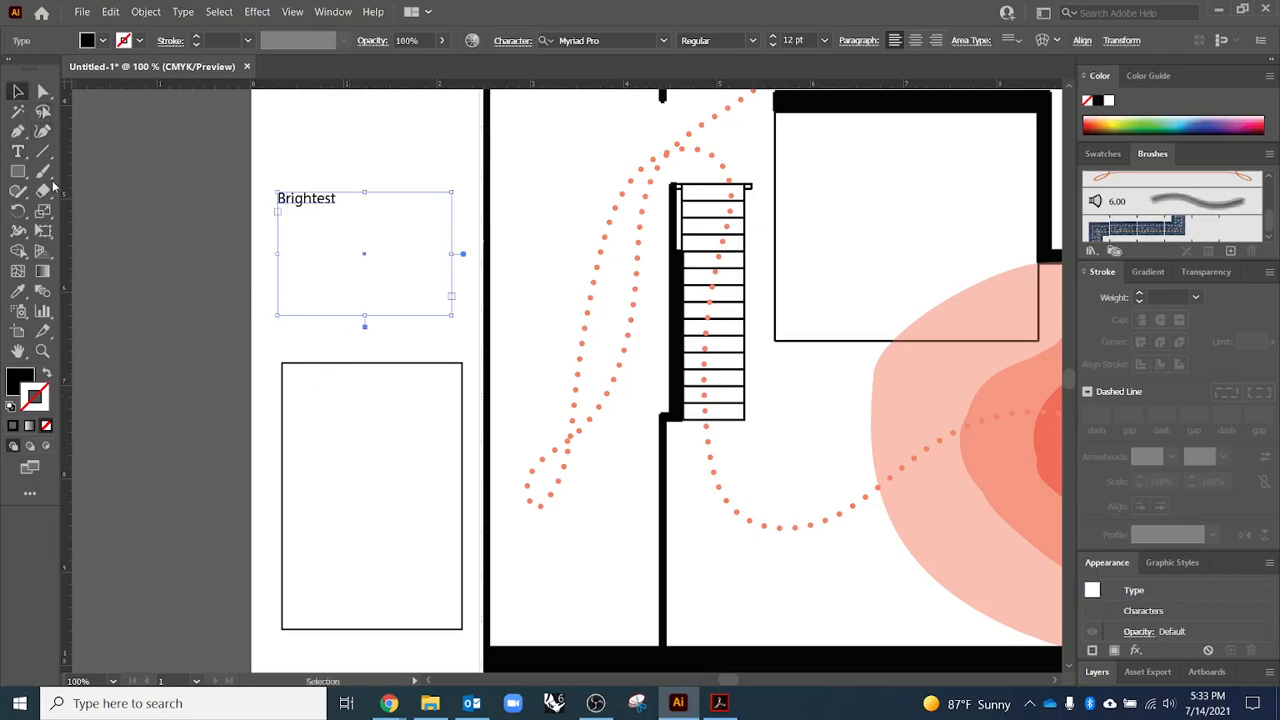
# - Add a point text label reading "Darkest" above the Brightest label
pyautogui.click(15, 152)
pyautogui.scroll(2, 309, 260)
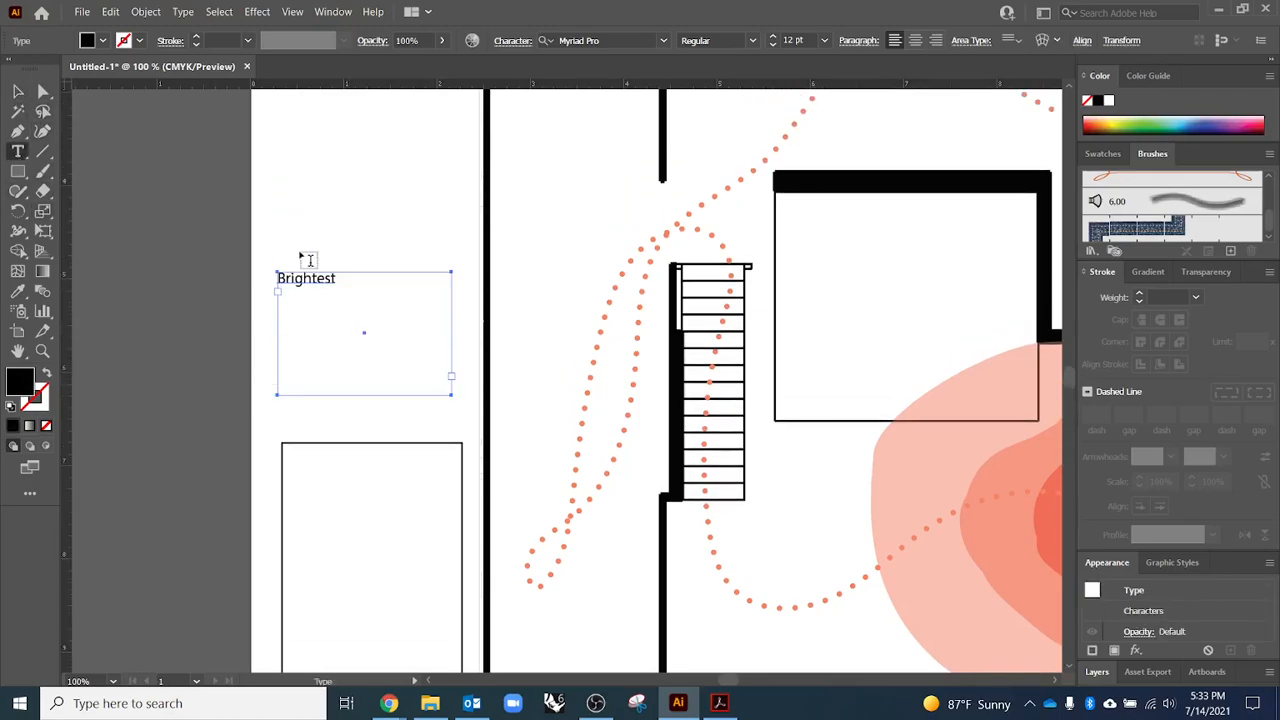
pyautogui.click(296, 193)
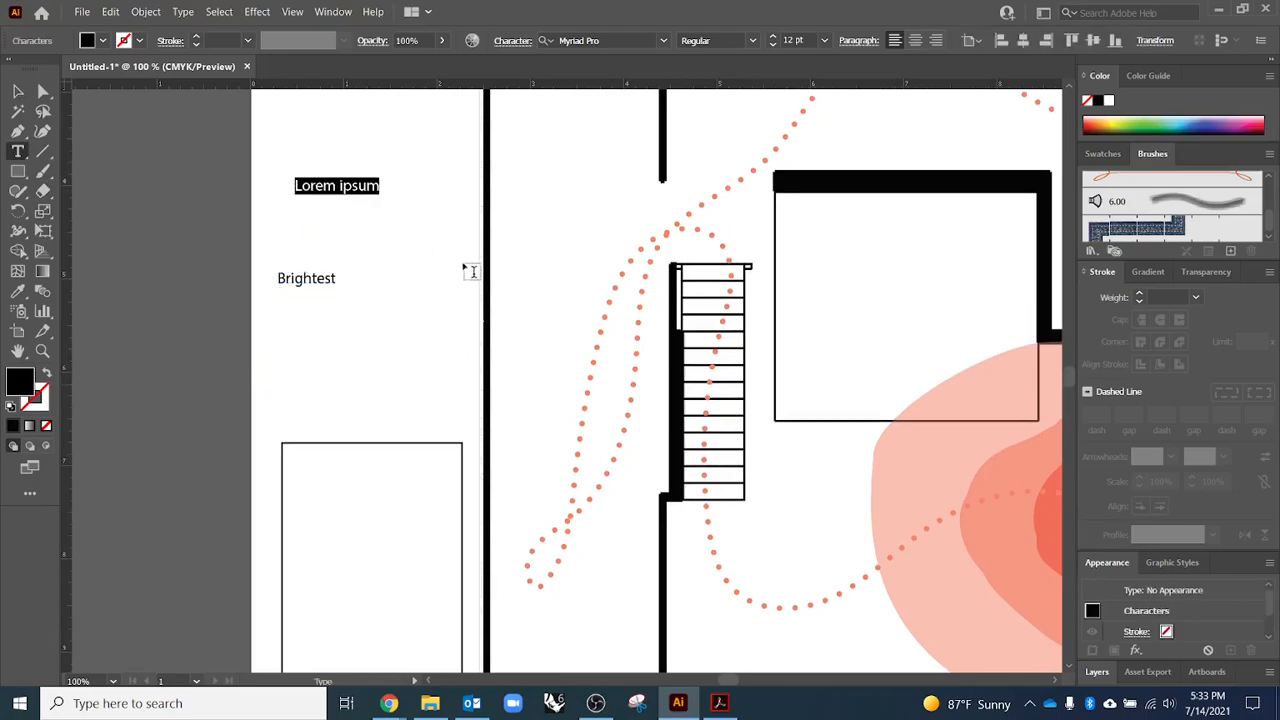
pyautogui.write('Darkest')
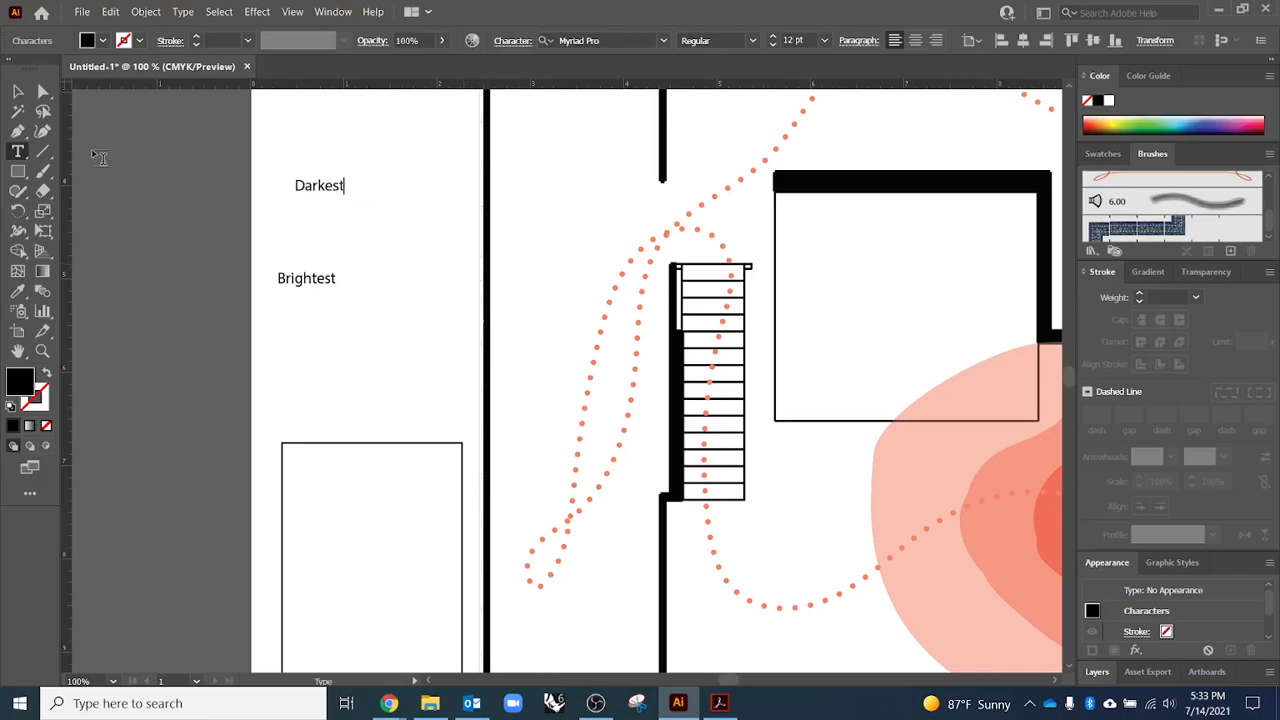
# - Shrink the text frame around the Brightest label slightly
pyautogui.click(27, 90)
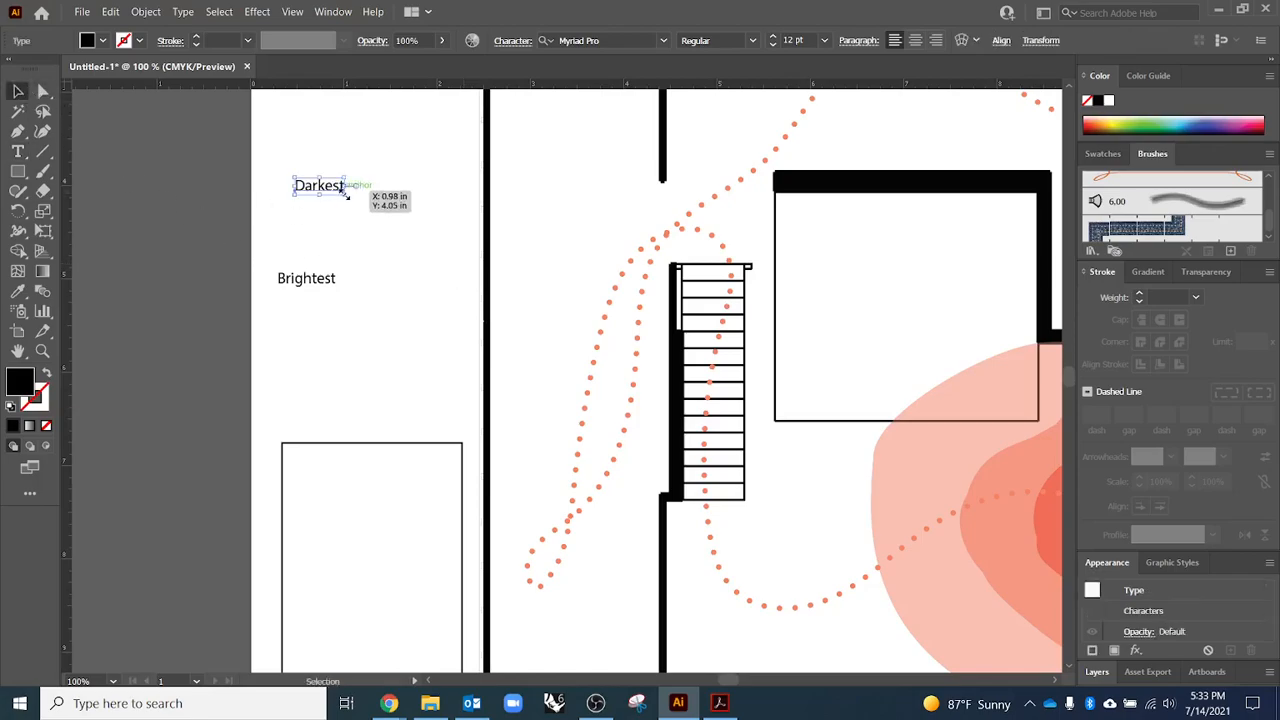
pyautogui.click(323, 278)
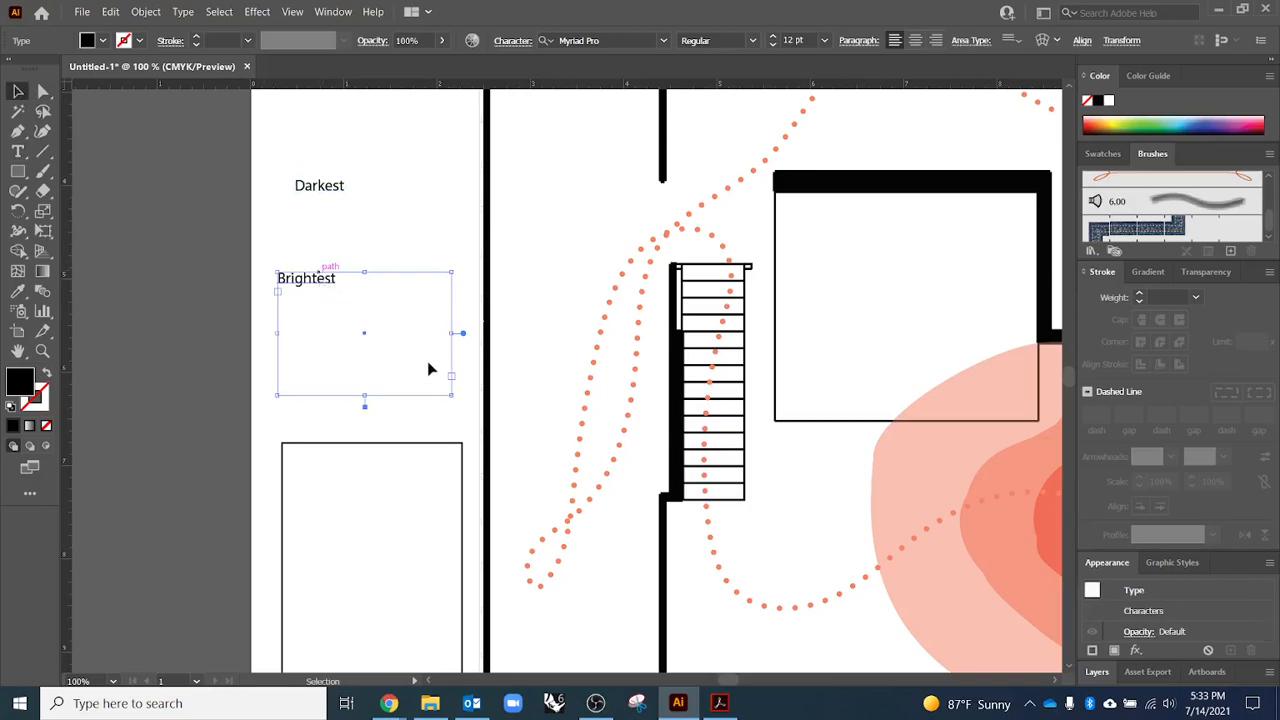
pyautogui.moveTo(453, 395)
pyautogui.mouseDown()
pyautogui.moveTo(328, 279)
pyautogui.moveTo(355, 328)
pyautogui.moveTo(442, 405)
pyautogui.mouseUp()
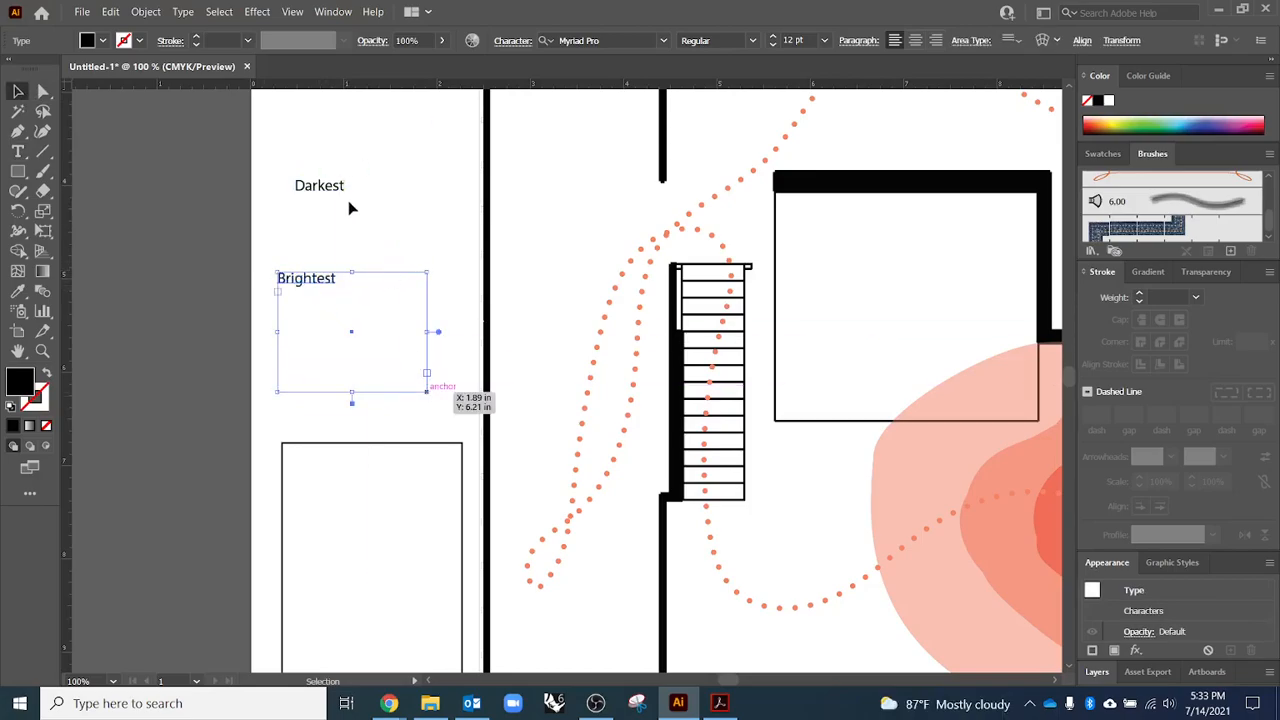
# - Try to resize the Darkest label by its bounding box corner, and undo the vertical stretch
pyautogui.click(340, 188)
pyautogui.moveTo(346, 195); pyautogui.dragTo(354, 406)
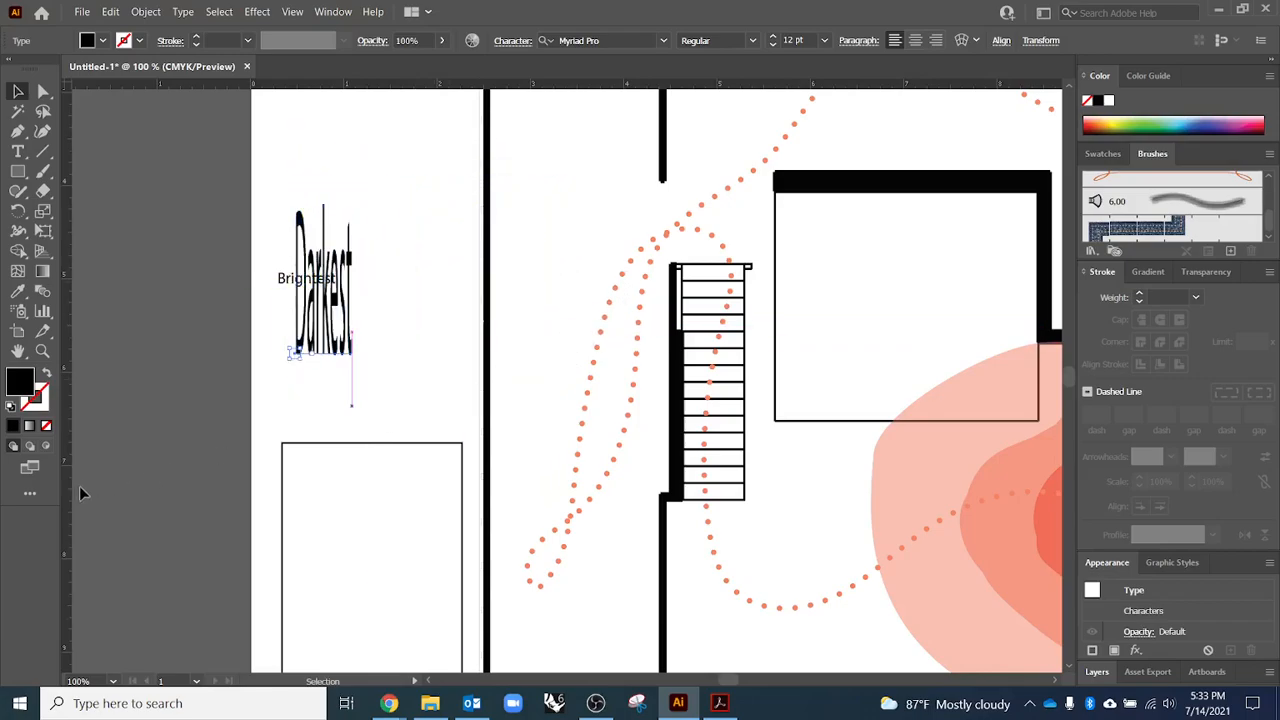
pyautogui.click(240, 502)
pyautogui.hotkey('ctrl', 'z')
# - Try a 23 pt font size on the Darkest label and bring it back down to small text
pyautogui.click(318, 279)
pyautogui.click(322, 186)
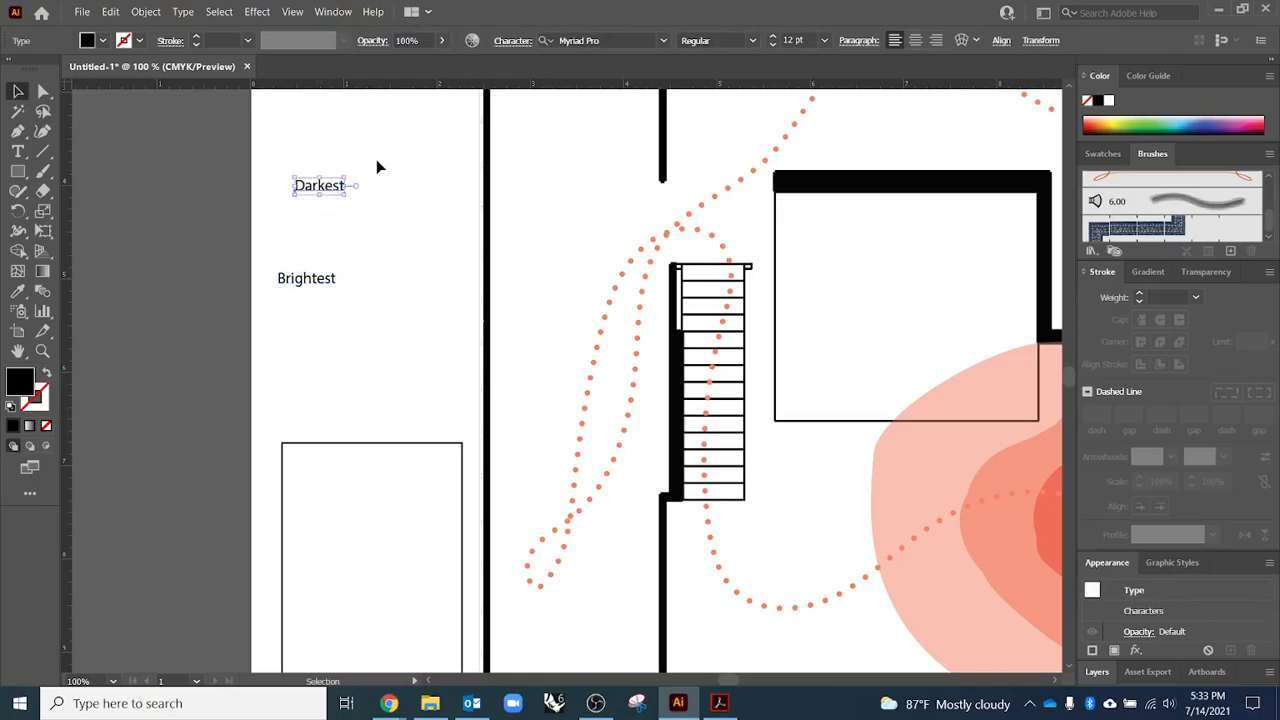
pyautogui.click(778, 36)
pyautogui.click(778, 36)
pyautogui.click(778, 36)
pyautogui.click(778, 36)
pyautogui.click(778, 36)
pyautogui.click(778, 36)
pyautogui.click(778, 36)
pyautogui.click(777, 43)
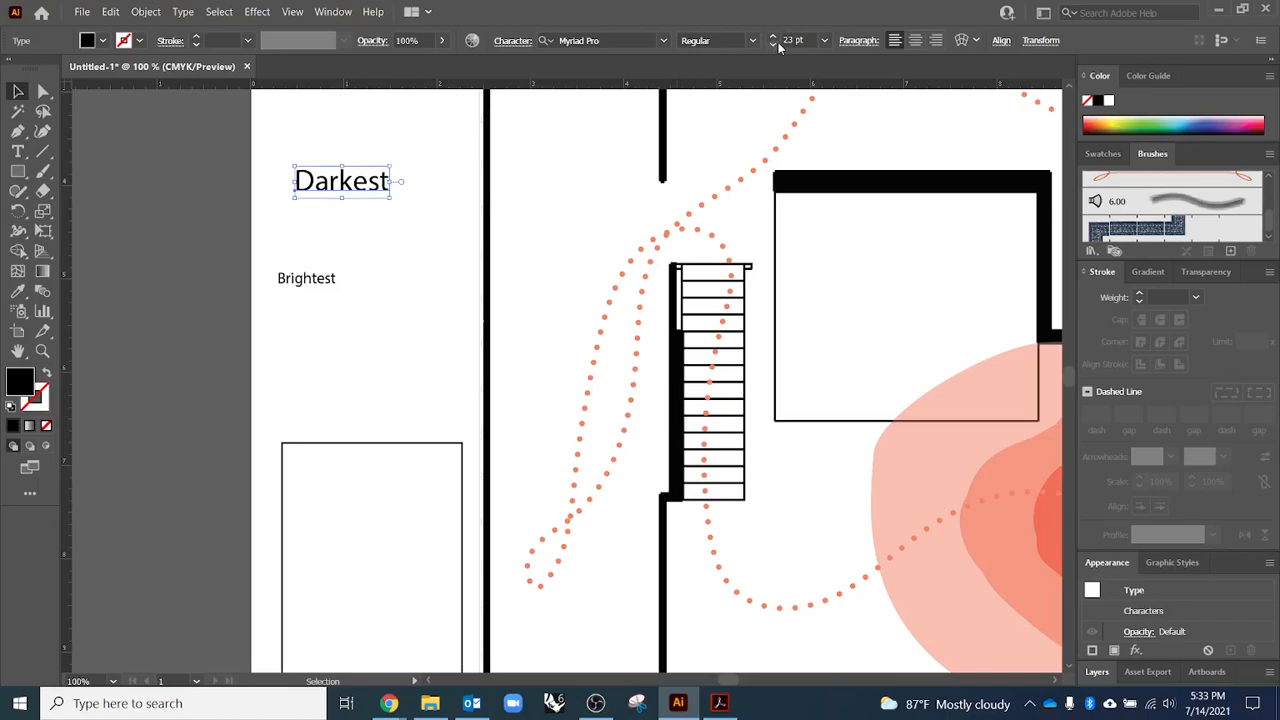
pyautogui.click(777, 43)
pyautogui.click(777, 43)
pyautogui.click(777, 43)
pyautogui.click(777, 43)
pyautogui.click(777, 43)
pyautogui.click(777, 43)
pyautogui.click(777, 43)
# - Move both labels into the right half of the map key rectangle, with Darkest above Brightest
pyautogui.moveTo(331, 194); pyautogui.dragTo(436, 500)
pyautogui.scroll(-1, 360, 350)
pyautogui.moveTo(320, 232); pyautogui.dragTo(430, 581)
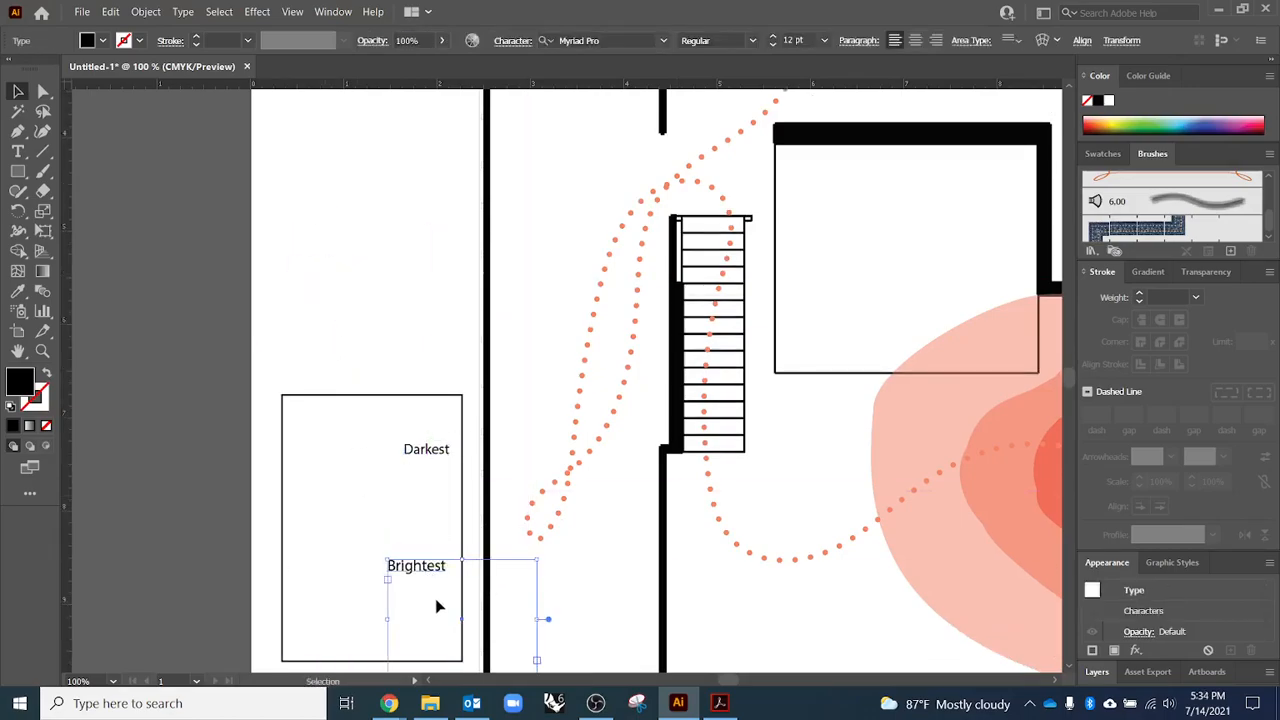
pyautogui.moveTo(422, 450); pyautogui.dragTo(406, 450)
pyautogui.click(398, 420)
# - Select all three translucent red blobs, place them beside the artboard near the map key, and scale them down to a narrow oval
pyautogui.scroll(-2, 280, 343)
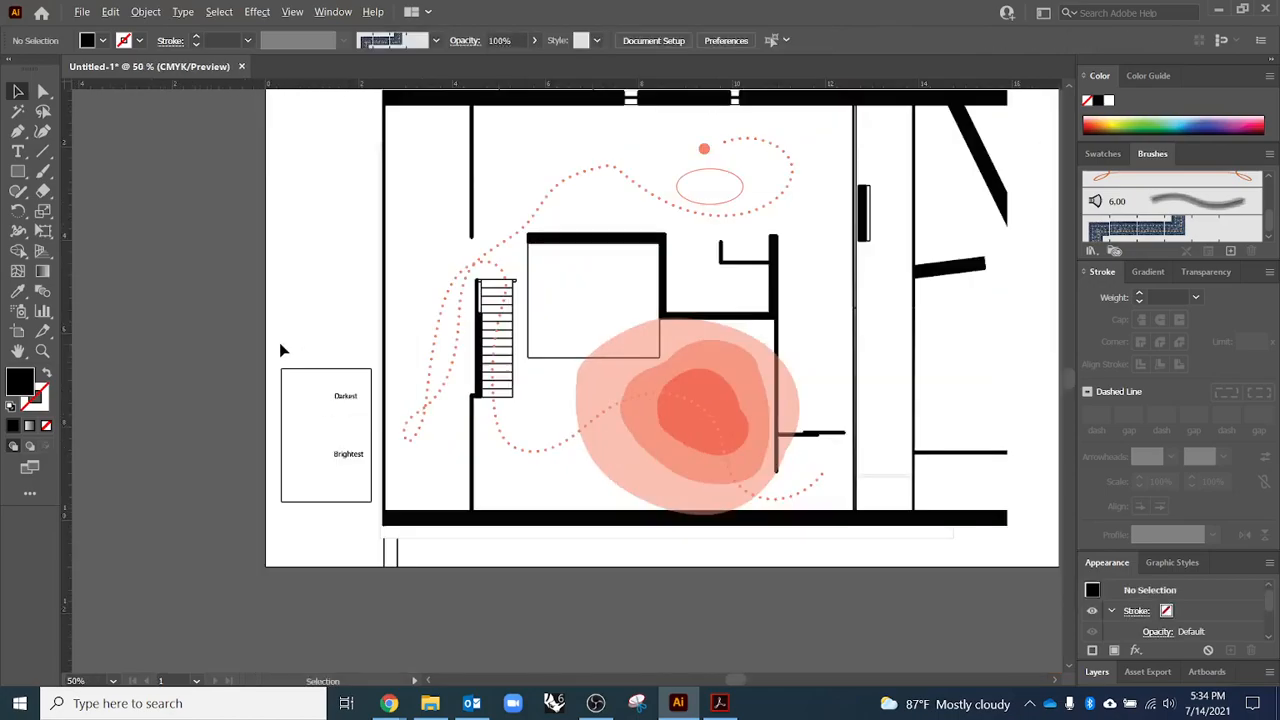
pyautogui.click(689, 438)
pyautogui.keyDown('shift'); pyautogui.click(652, 452); pyautogui.keyUp('shift')
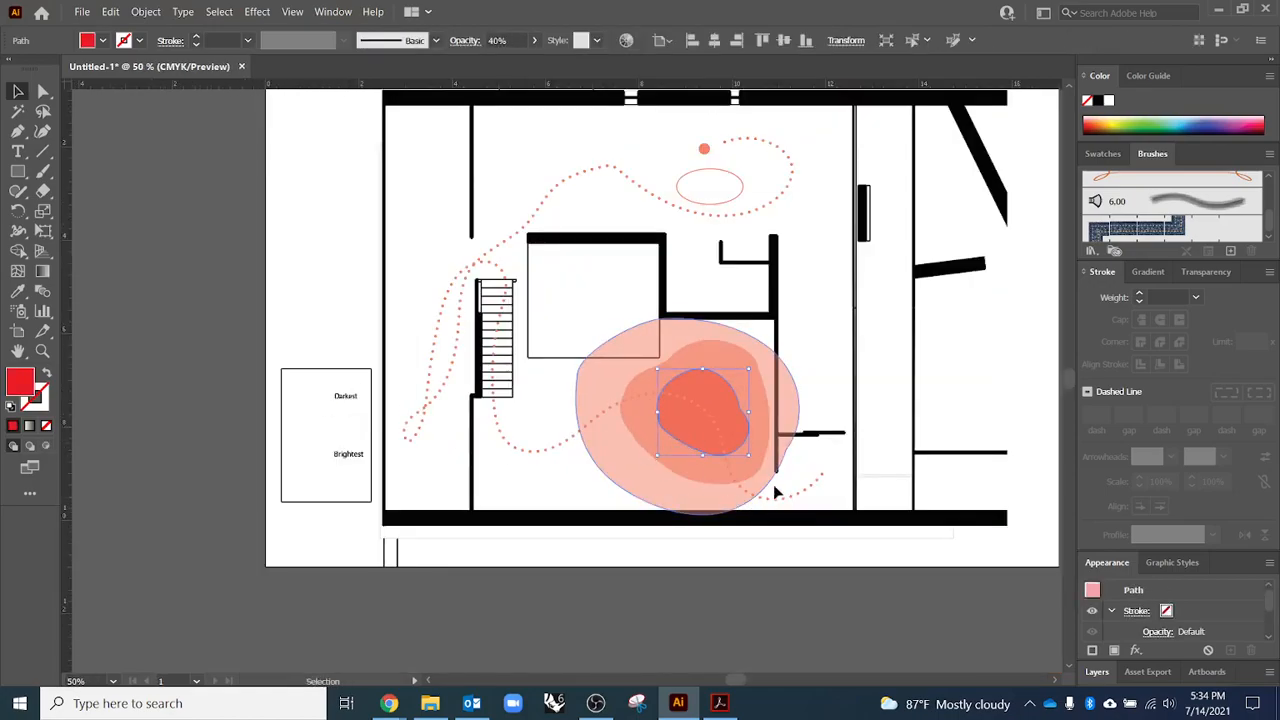
pyautogui.scroll(1, 734, 408)
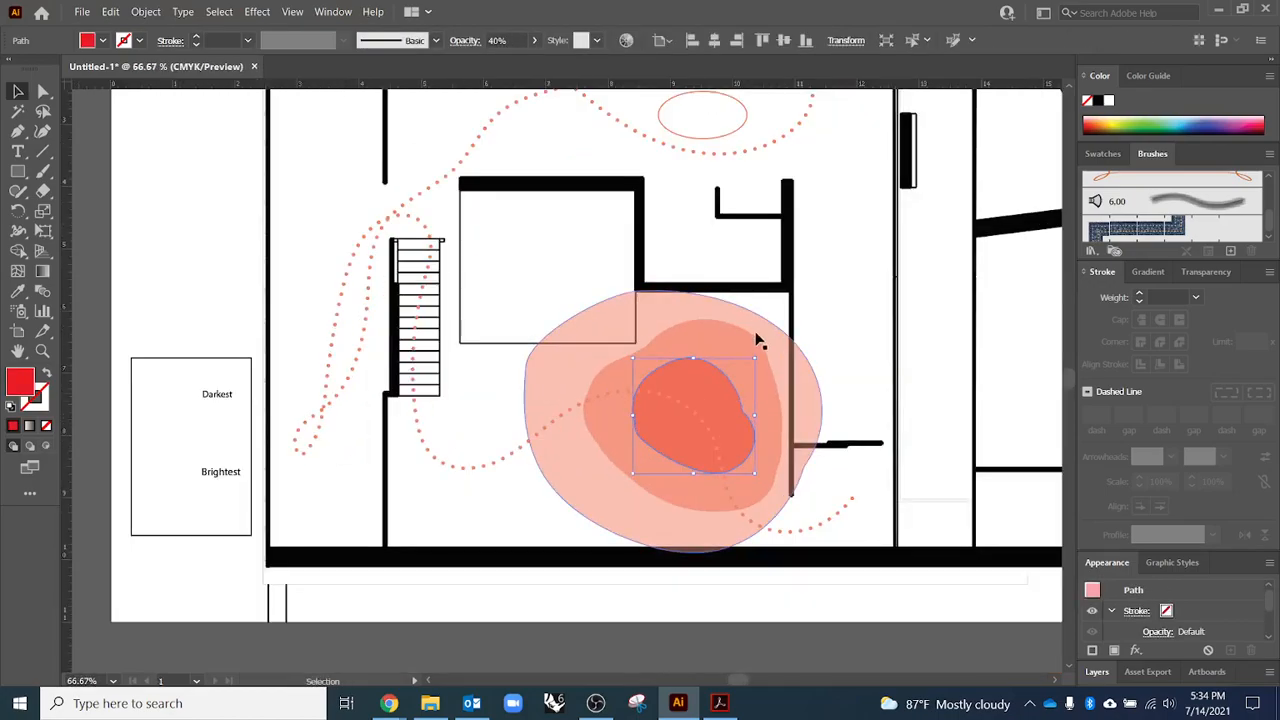
pyautogui.keyDown('shift'); pyautogui.click(727, 388); pyautogui.keyUp('shift')
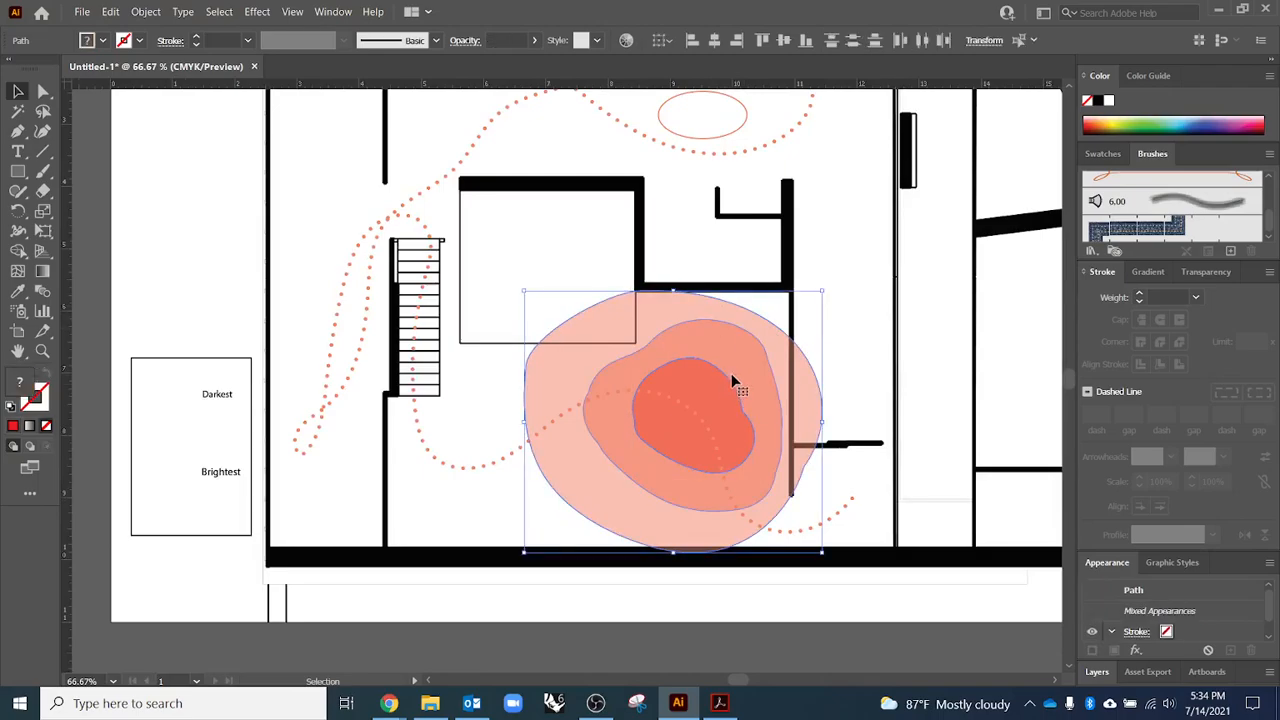
pyautogui.moveTo(731, 377); pyautogui.dragTo(391, 329)
pyautogui.moveTo(481, 453); pyautogui.dragTo(280, 364)
# - Move the small innermost blob of the scaled set up toward the top of the oval
pyautogui.click(316, 320)
pyautogui.scroll(2, 238, 263)
pyautogui.moveTo(254, 285); pyautogui.dragTo(238, 198)
# - Send the largest blob of the scaled set to the back, behind the two smaller ones
pyautogui.click(262, 340)
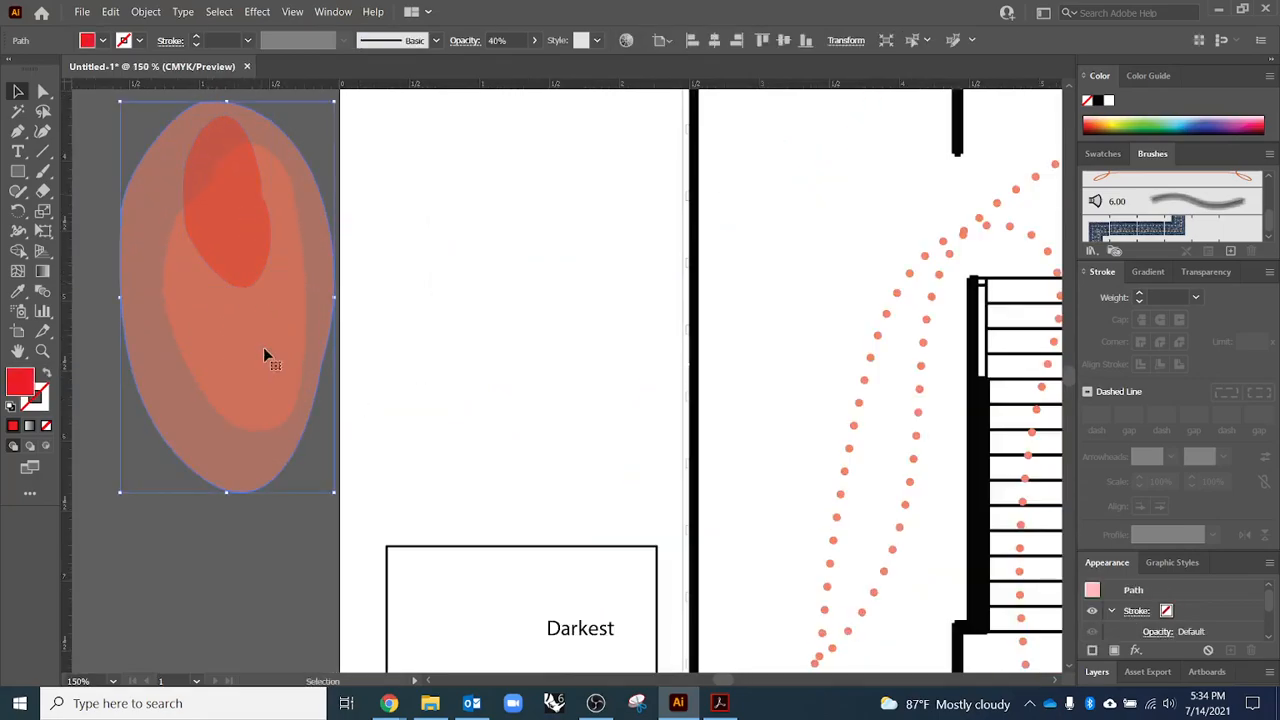
pyautogui.rightClick(310, 325)
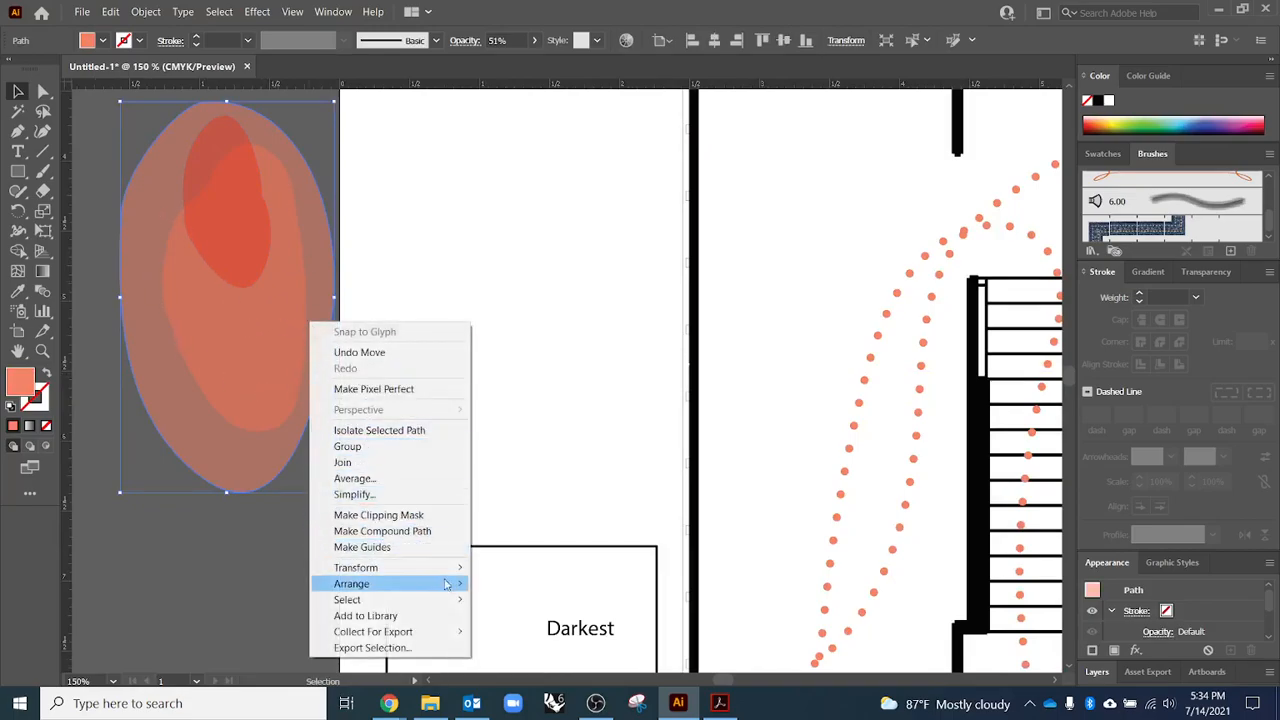
pyautogui.moveTo(444, 572)
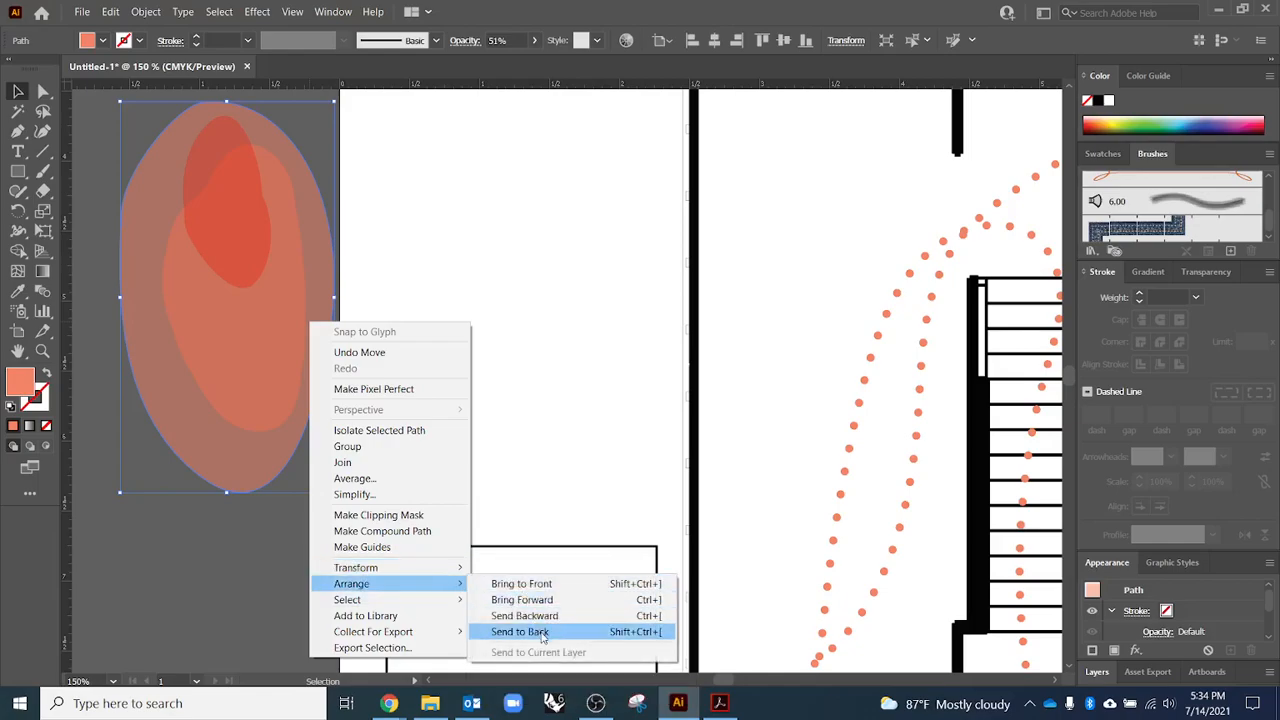
pyautogui.click(543, 634)
pyautogui.click(317, 424)
# - Move the middle blob up around the smallest one, and narrow the largest blob from both sides
pyautogui.moveTo(283, 355); pyautogui.dragTo(262, 330)
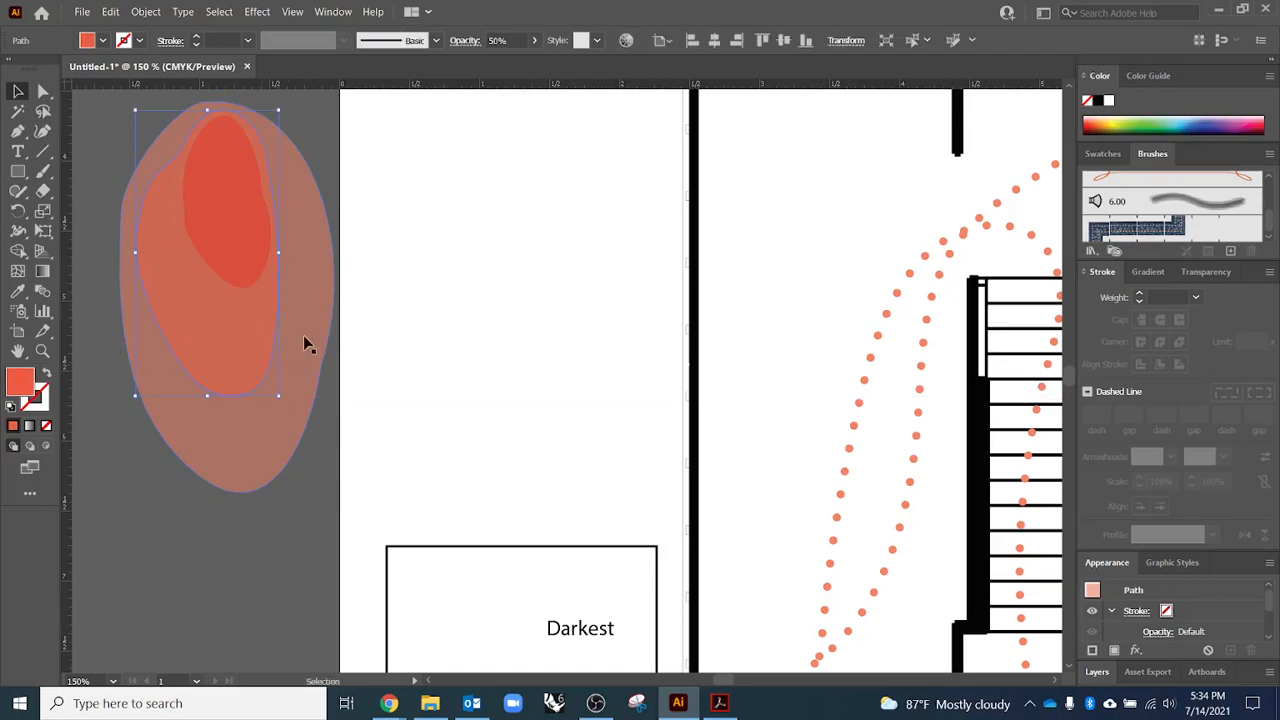
pyautogui.moveTo(338, 299); pyautogui.dragTo(298, 299)
pyautogui.moveTo(118, 297); pyautogui.dragTo(135, 302)
pyautogui.click(405, 408)
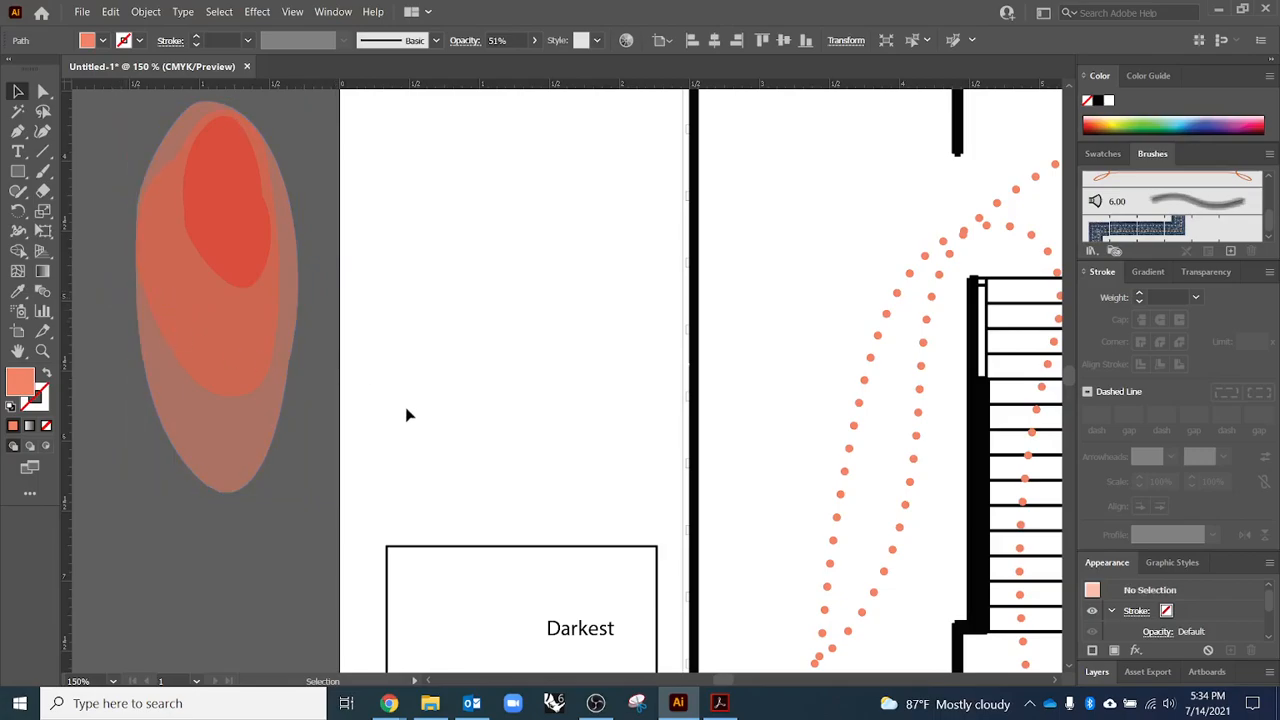
# - Move all three scaled blobs together into the left half of the map key rectangle, beside the labels
pyautogui.click(165, 205)
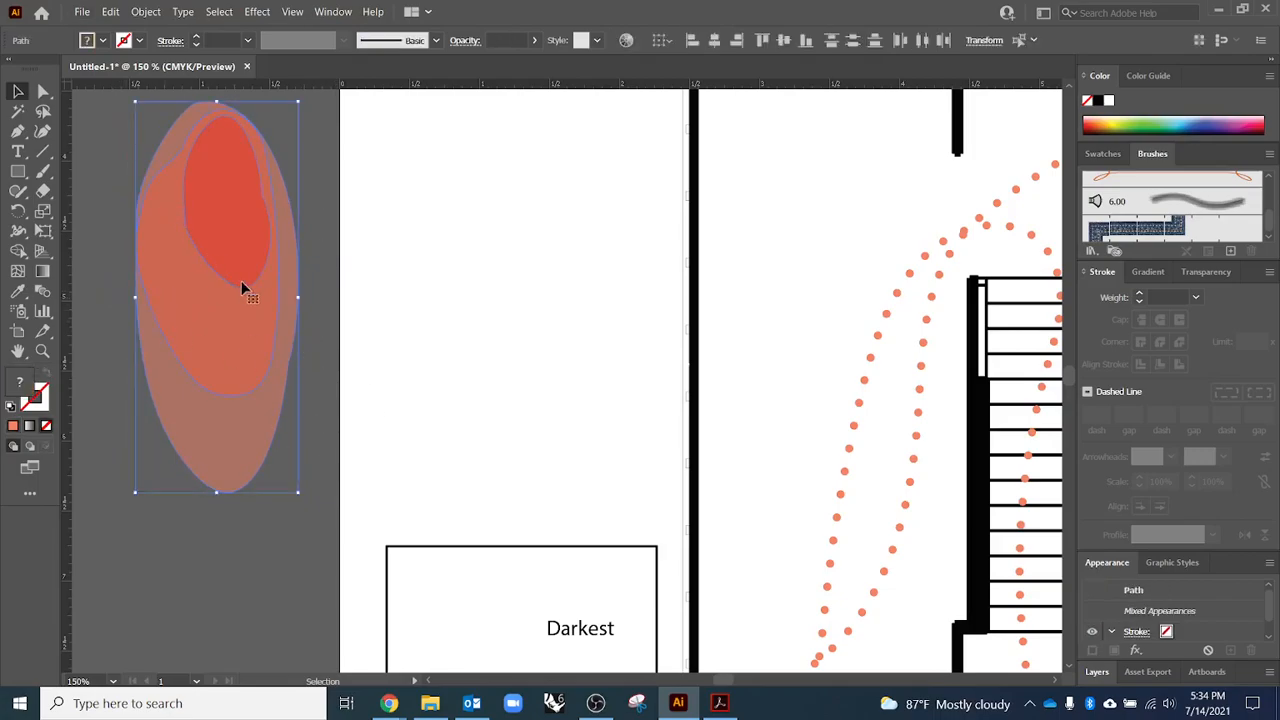
pyautogui.moveTo(246, 286); pyautogui.dragTo(455, 580)
pyautogui.moveTo(546, 593); pyautogui.dragTo(472, 258)
pyautogui.moveTo(394, 267); pyautogui.dragTo(429, 372)
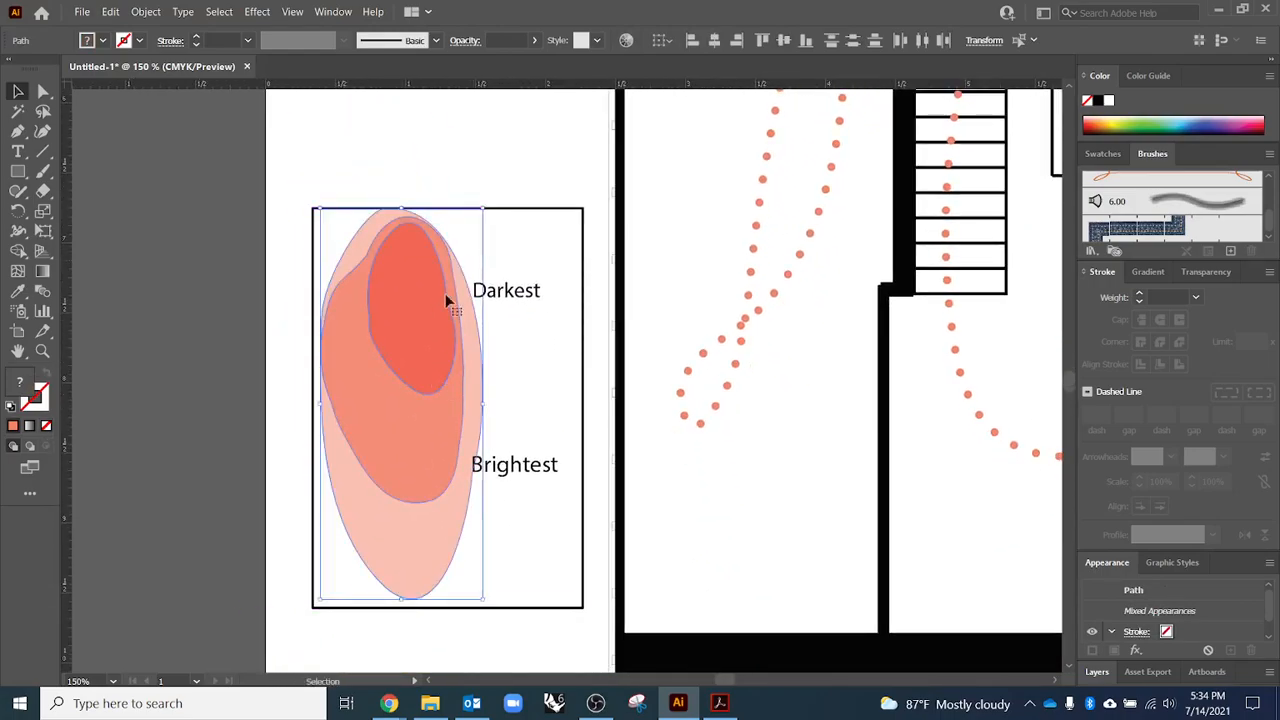
pyautogui.click(474, 271)
# - Lower the upper edge of the outer blob slightly and nudge the blob a little to the left
pyautogui.click(368, 243)
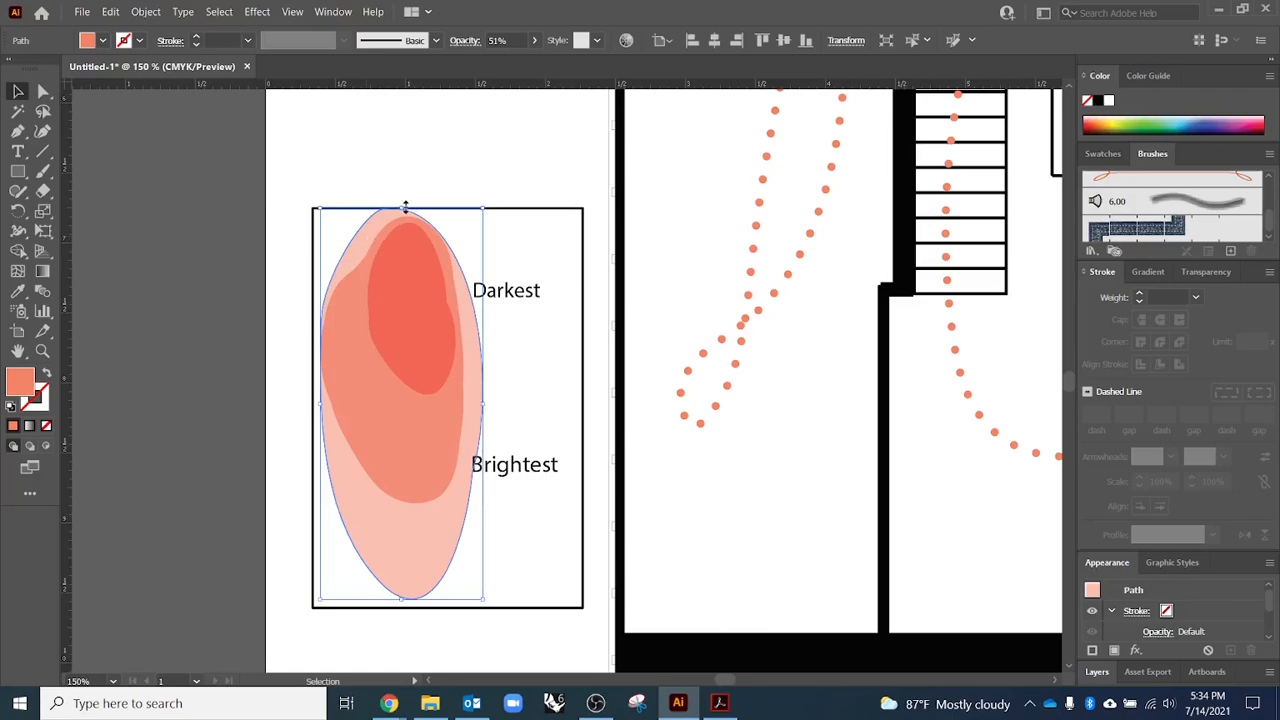
pyautogui.moveTo(405, 208); pyautogui.dragTo(405, 213)
pyautogui.click(517, 413)
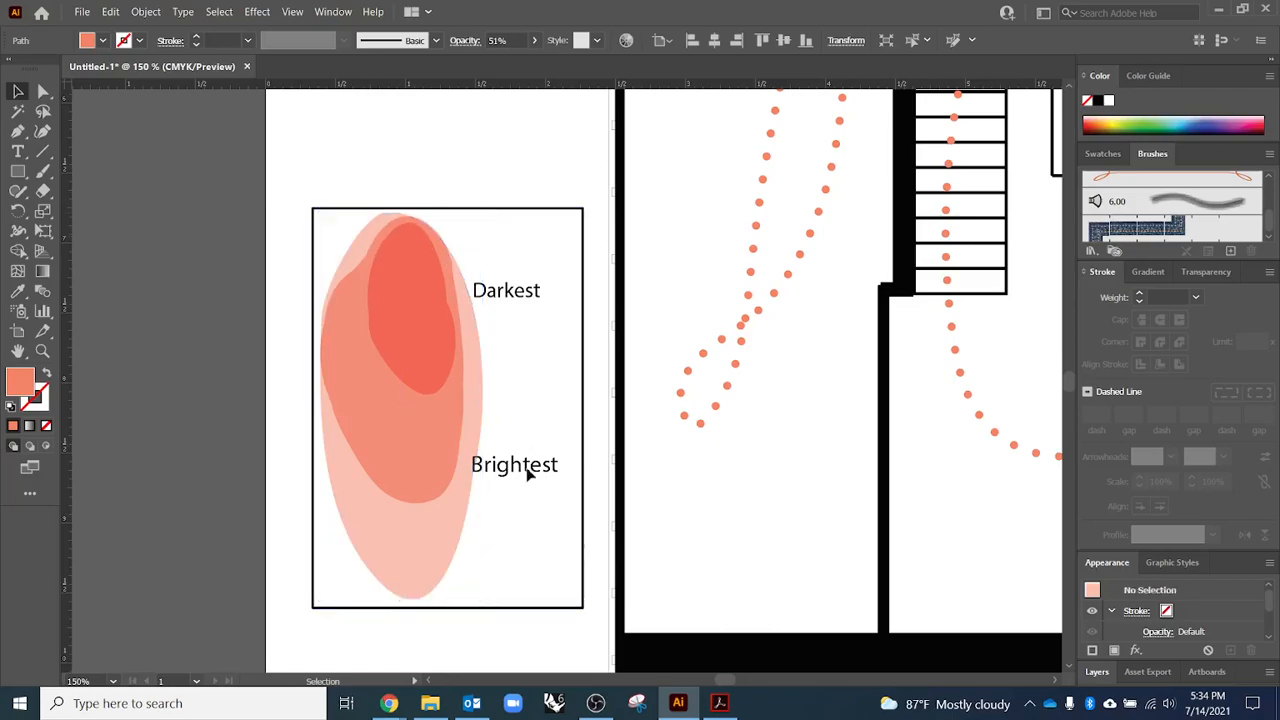
pyautogui.click(445, 533)
pyautogui.press('Left')
pyautogui.press('Left')
pyautogui.press('Left')
pyautogui.press('Left')
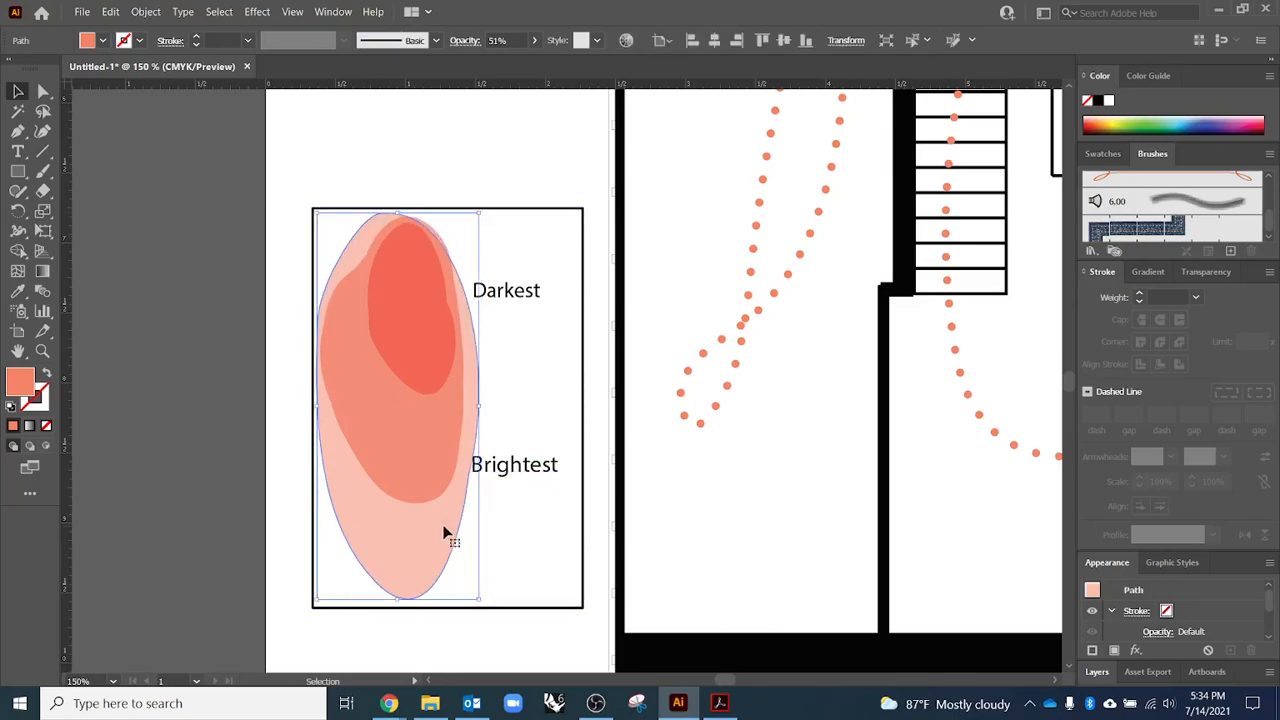
pyautogui.click(517, 372)
# - Try to shift the topmost anchor point of the outer blob with Direct Selection
pyautogui.click(343, 266)
pyautogui.scroll(2, 384, 260)
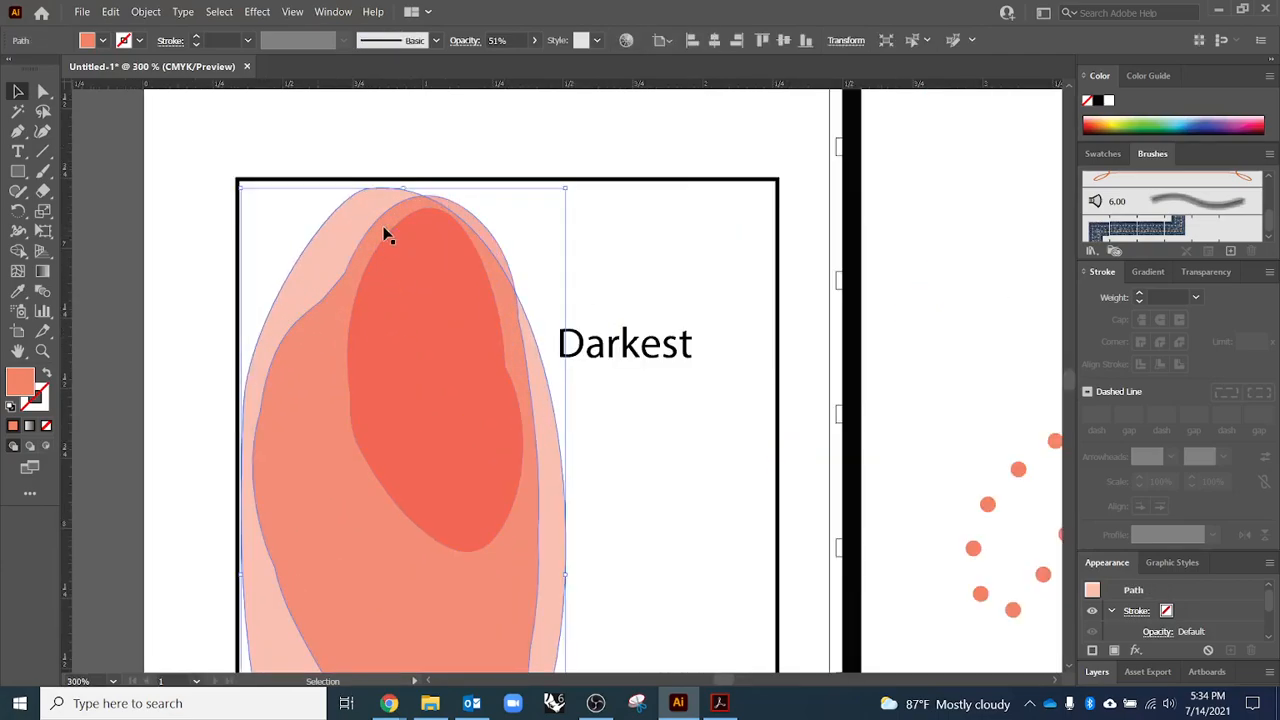
pyautogui.press('a')
pyautogui.moveTo(374, 193); pyautogui.dragTo(397, 186)
pyautogui.hotkey('ctrl', 'z')
pyautogui.click(368, 189)
pyautogui.hotkey('ctrl', 'z')
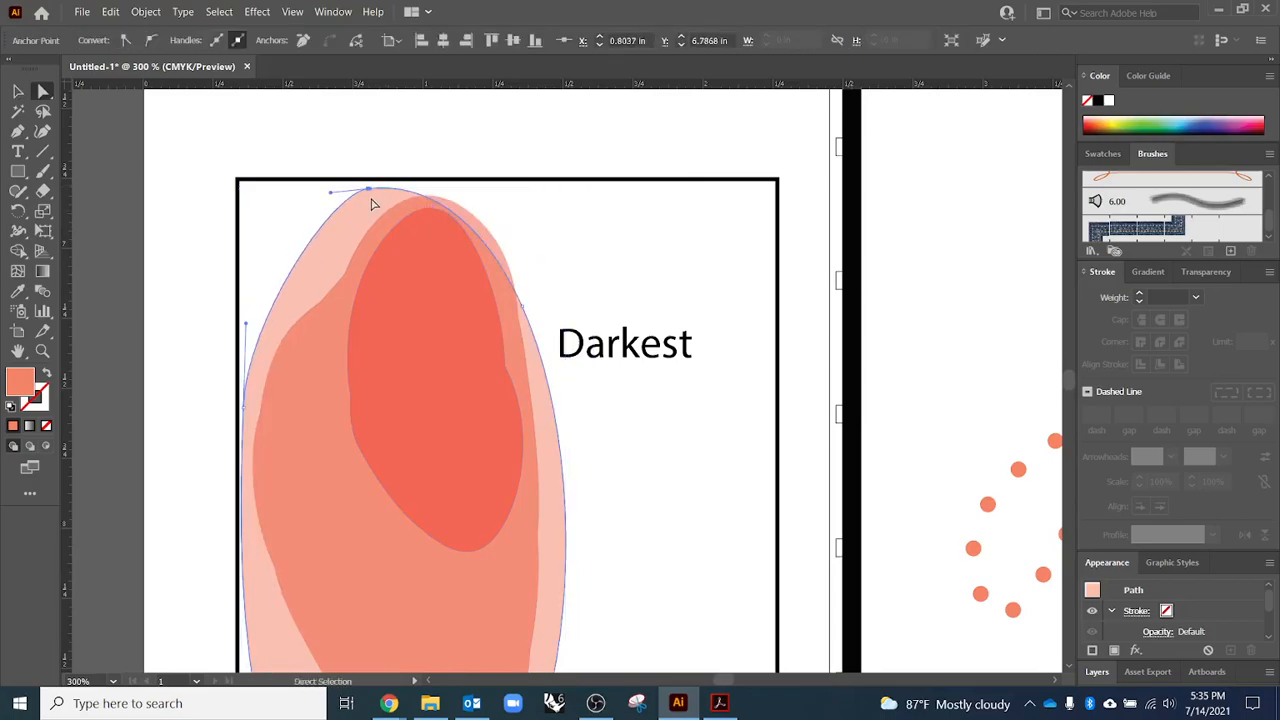
# - Reshape the outer blob's upper and right-hand curve by moving its anchor points until it encloses the middle blob
pyautogui.scroll(6, 370, 190)
pyautogui.click(315, 228)
pyautogui.scroll(-1, 314, 225)
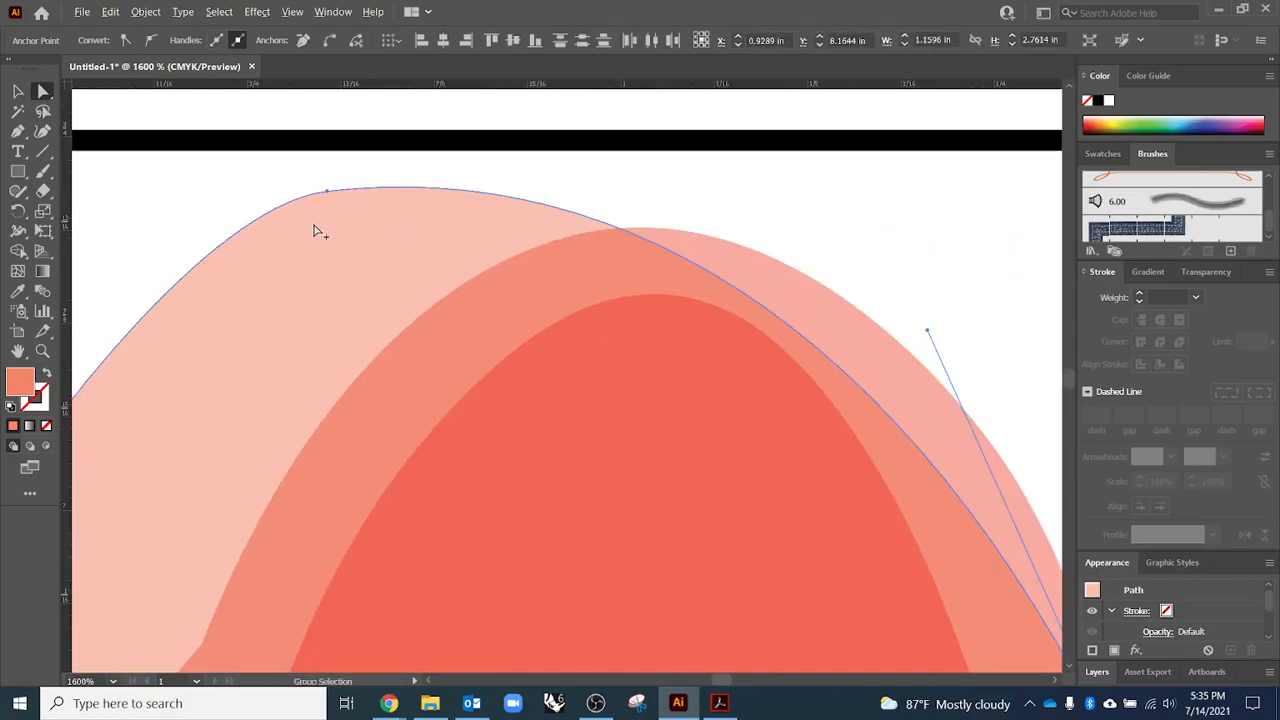
pyautogui.scroll(-1, 318, 230)
pyautogui.moveTo(320, 203); pyautogui.dragTo(463, 191)
pyautogui.scroll(-1, 465, 195)
pyautogui.click(783, 513)
pyautogui.moveTo(672, 269); pyautogui.dragTo(726, 277)
pyautogui.scroll(-3, 627, 252)
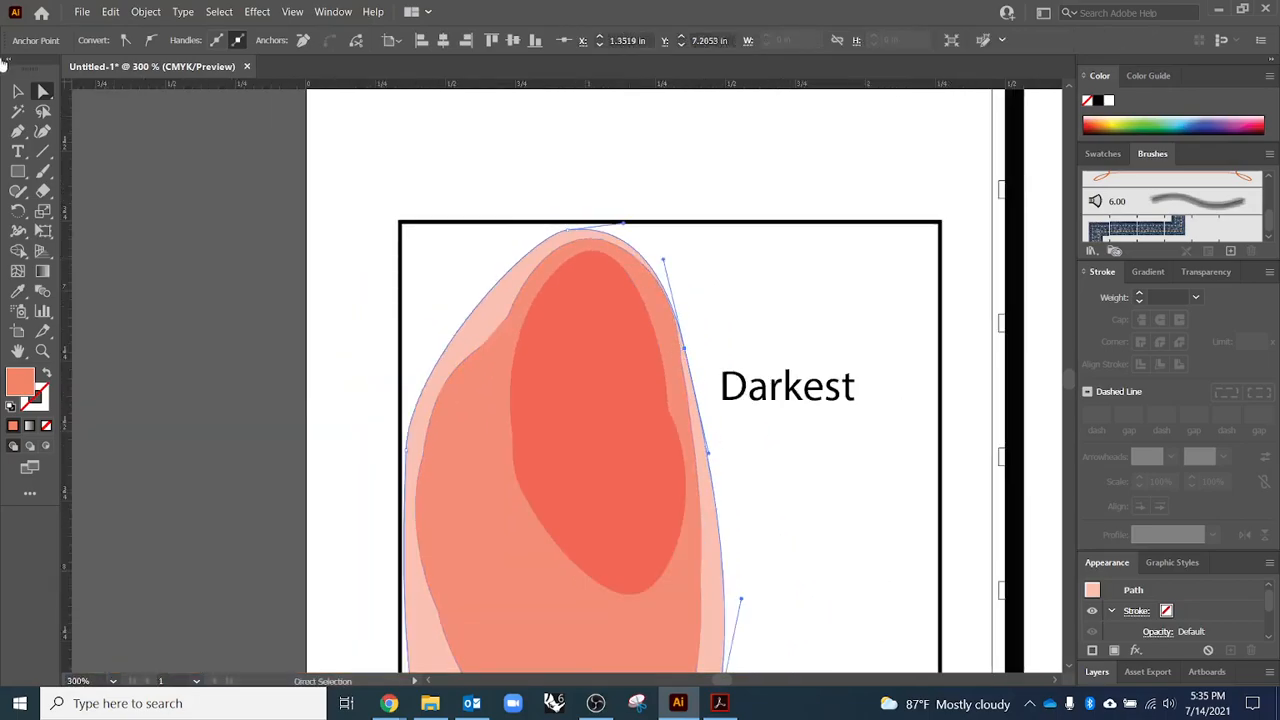
pyautogui.click(17, 92)
pyautogui.click(347, 415)
# - Draw a straight leader line from the Darkest label into the innermost blob and give it a black stroke
pyautogui.scroll(-1, 349, 415)
pyautogui.moveTo(660, 480); pyautogui.dragTo(608, 430)
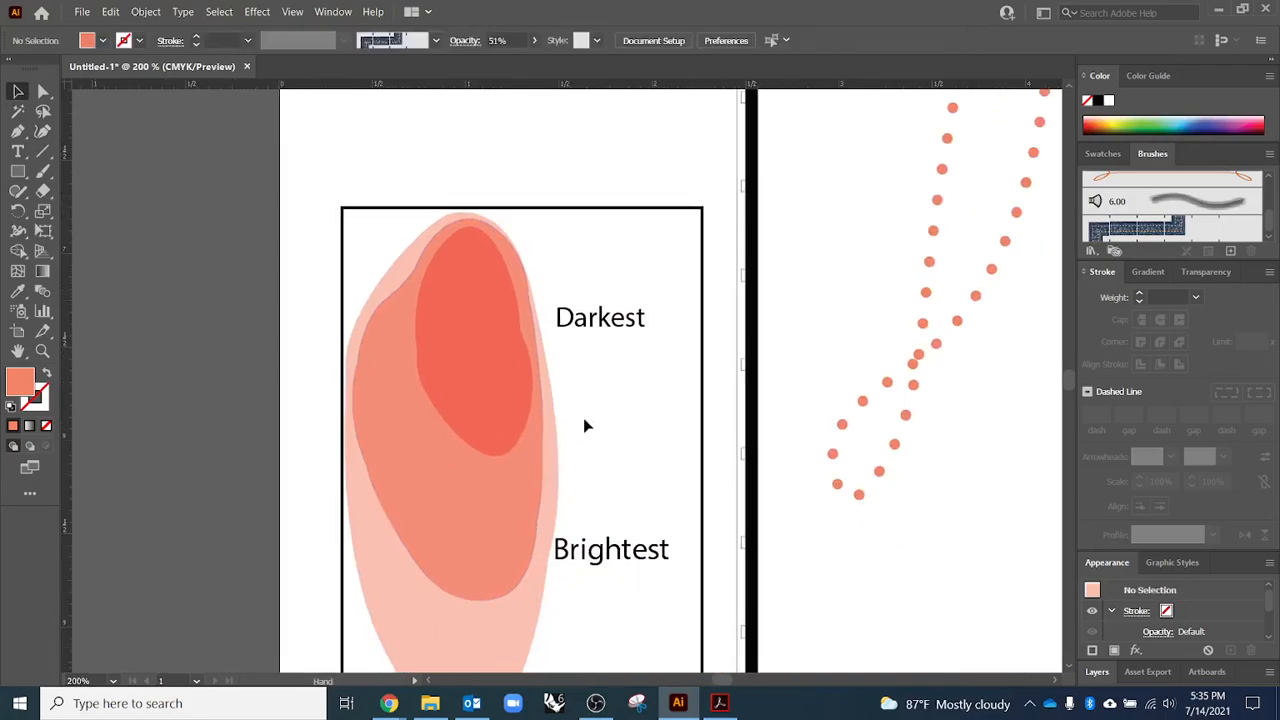
pyautogui.press('\\')
pyautogui.moveTo(551, 317); pyautogui.dragTo(473, 314)
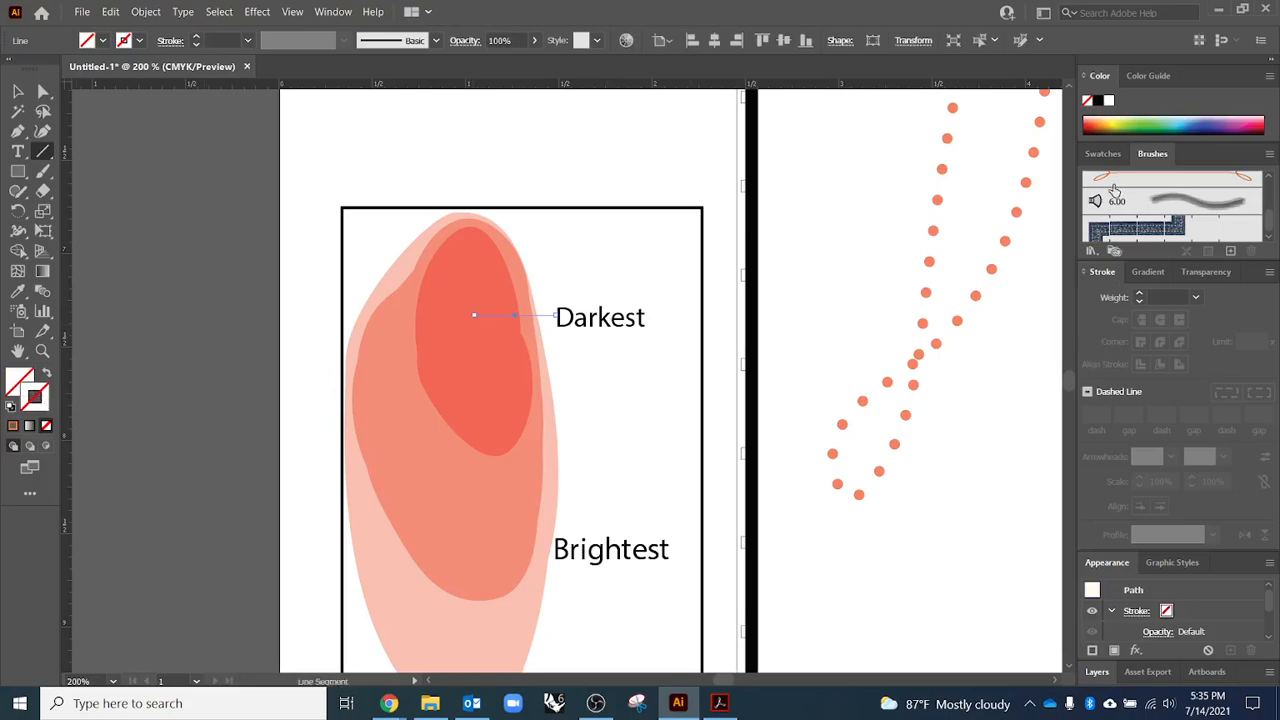
pyautogui.click(1100, 102)
# - Draw a small circle at the inner end of the Darkest leader line and fill it black with no stroke
pyautogui.click(15, 174)
pyautogui.moveTo(22, 176); pyautogui.dragTo(75, 211)
pyautogui.moveTo(555, 255); pyautogui.dragTo(473, 315)
pyautogui.hotkey('shift', 'x')
pyautogui.press('v')
pyautogui.click(629, 471)
# - Select the Darkest leader line with its dot and place a copy straight below, beside the Brightest label
pyautogui.moveTo(629, 471); pyautogui.dragTo(589, 323)
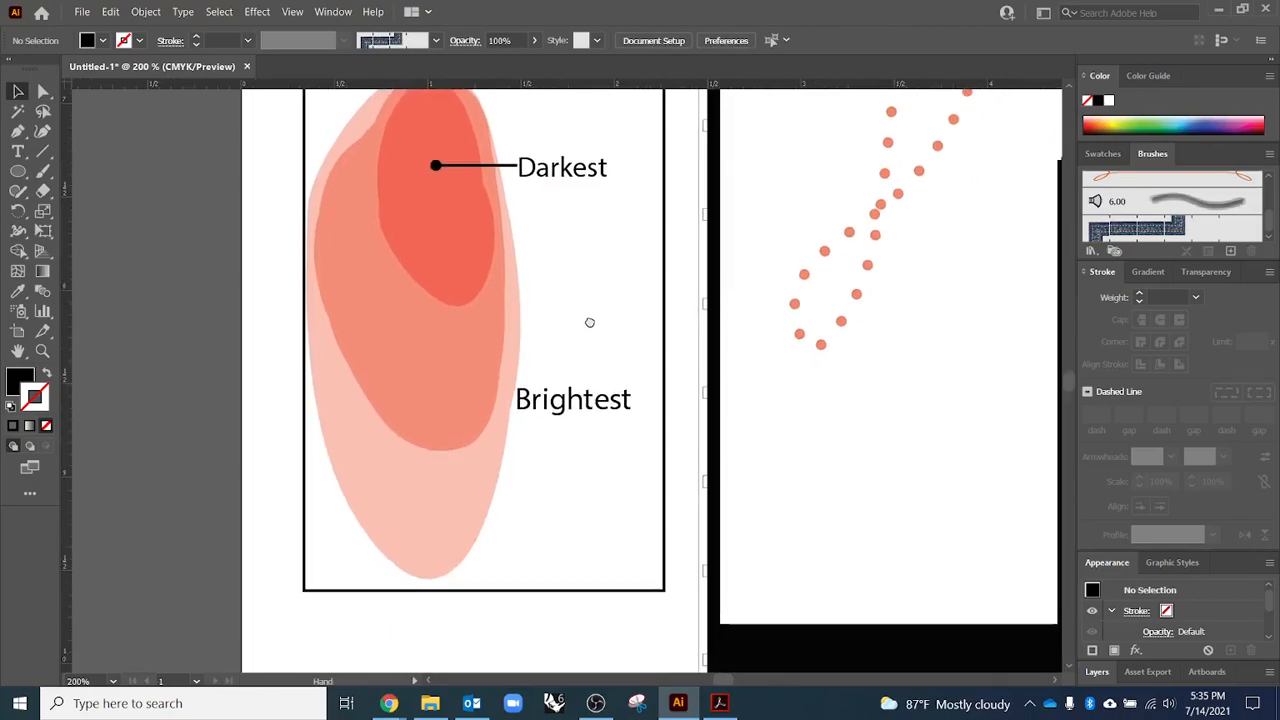
pyautogui.click(454, 165)
pyautogui.scroll(3, 445, 165)
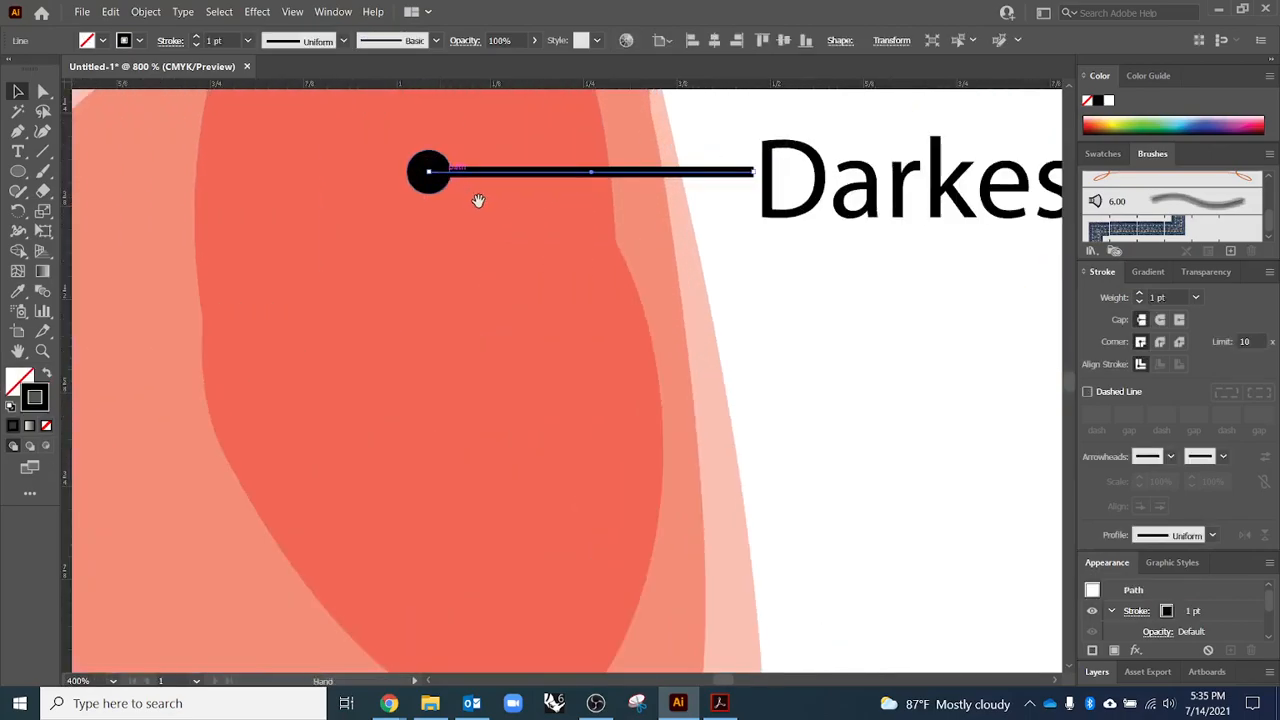
pyautogui.moveTo(477, 198); pyautogui.dragTo(525, 278)
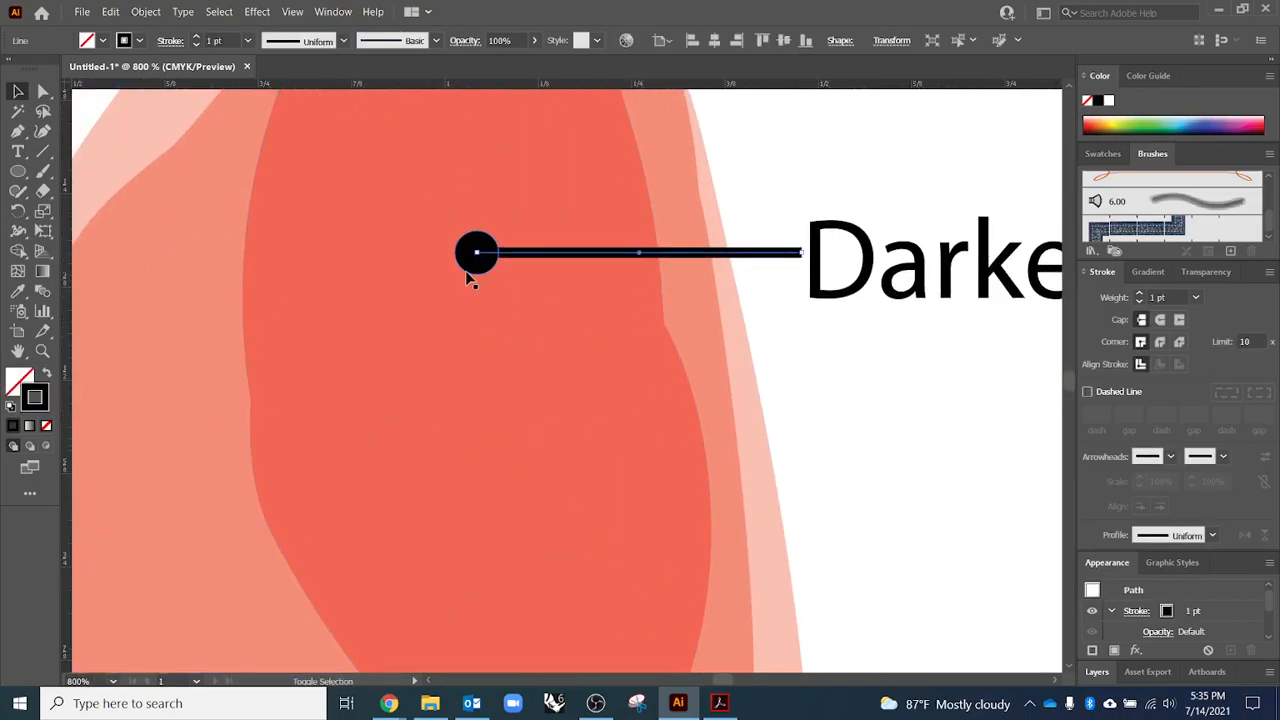
pyautogui.scroll(-3, 466, 271)
pyautogui.moveTo(556, 344); pyautogui.dragTo(566, 224)
pyautogui.moveTo(583, 134); pyautogui.dragTo(622, 488)
pyautogui.hotkey('ctrl', 'z')
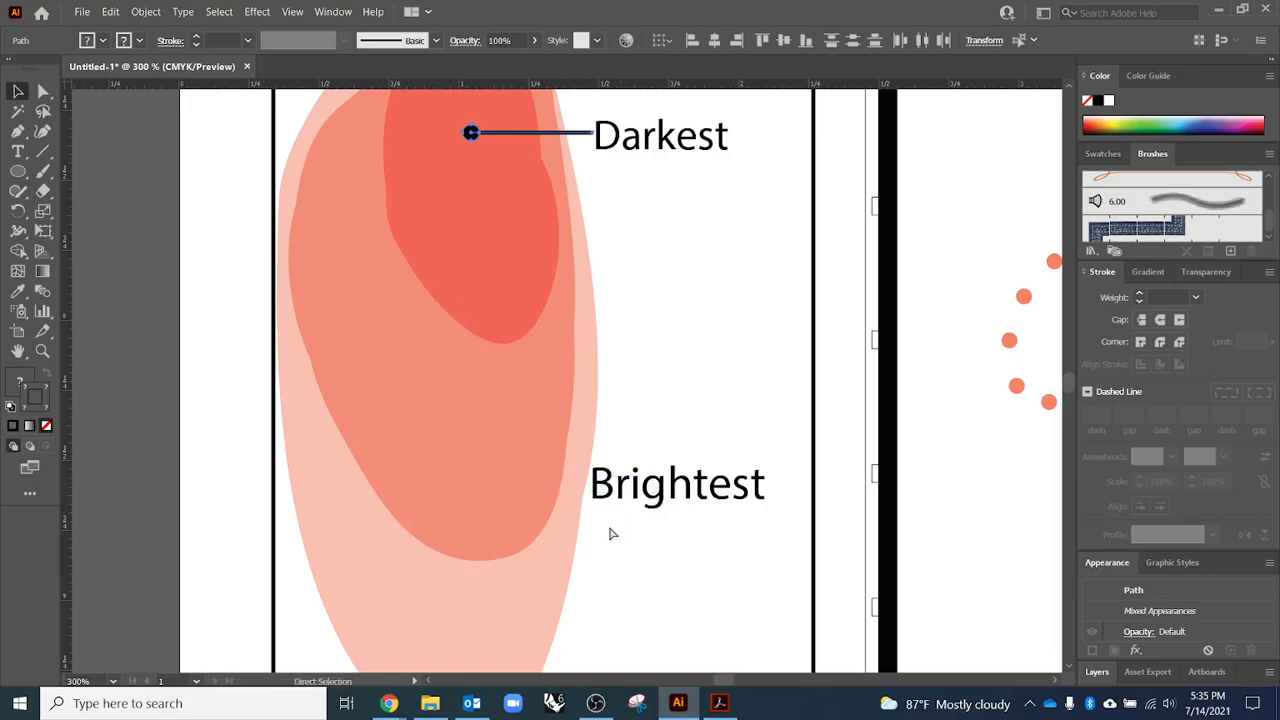
pyautogui.moveTo(581, 137); pyautogui.dragTo(632, 458)
pyautogui.hotkey('ctrl', '-')
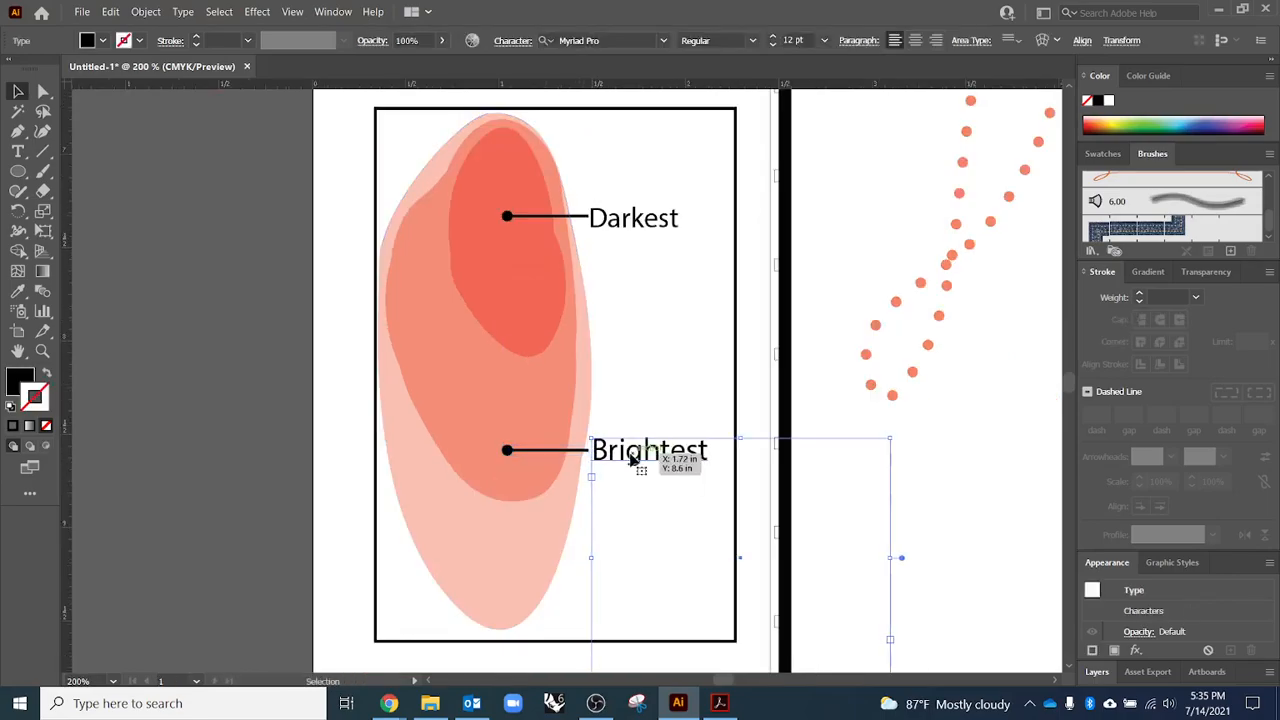
# - Select the Brightest label with its leader line and dot, and move them down until the dot sits on the lightest blob
pyautogui.moveTo(632, 458); pyautogui.dragTo(632, 458)
pyautogui.click(649, 531)
pyautogui.click(508, 449)
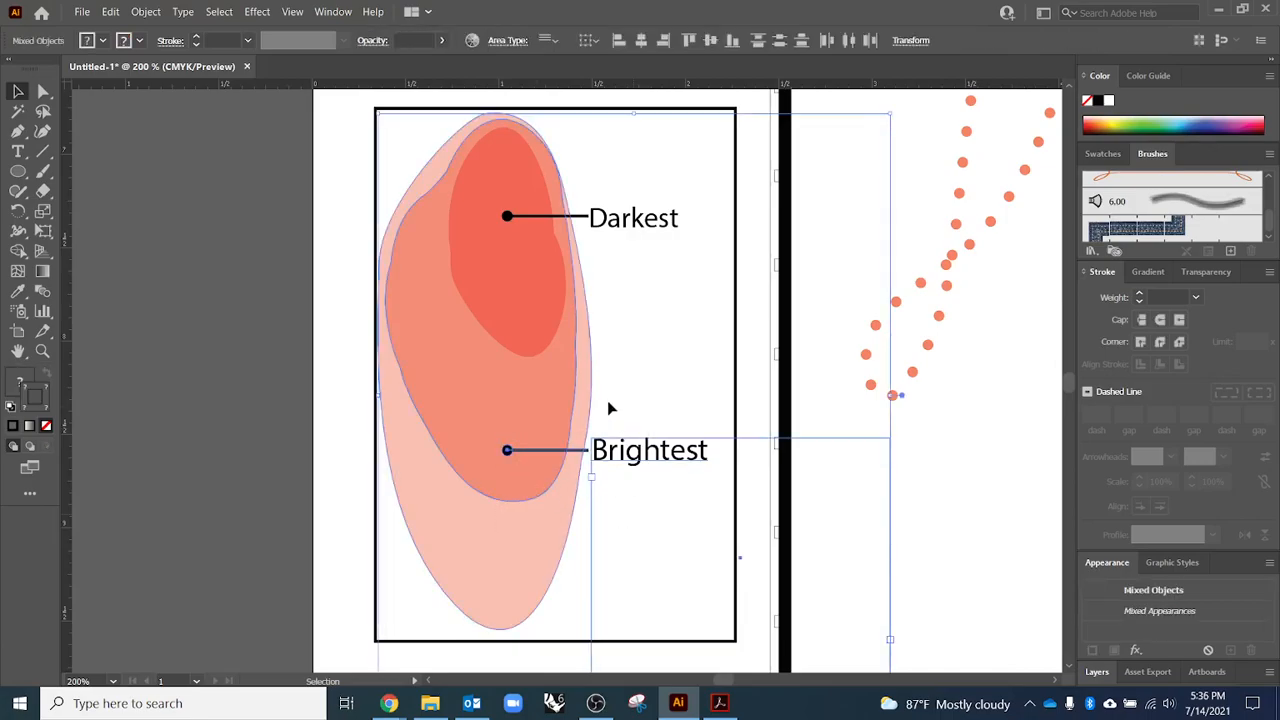
pyautogui.keyDown('shift'); pyautogui.click(543, 377); pyautogui.keyUp('shift')
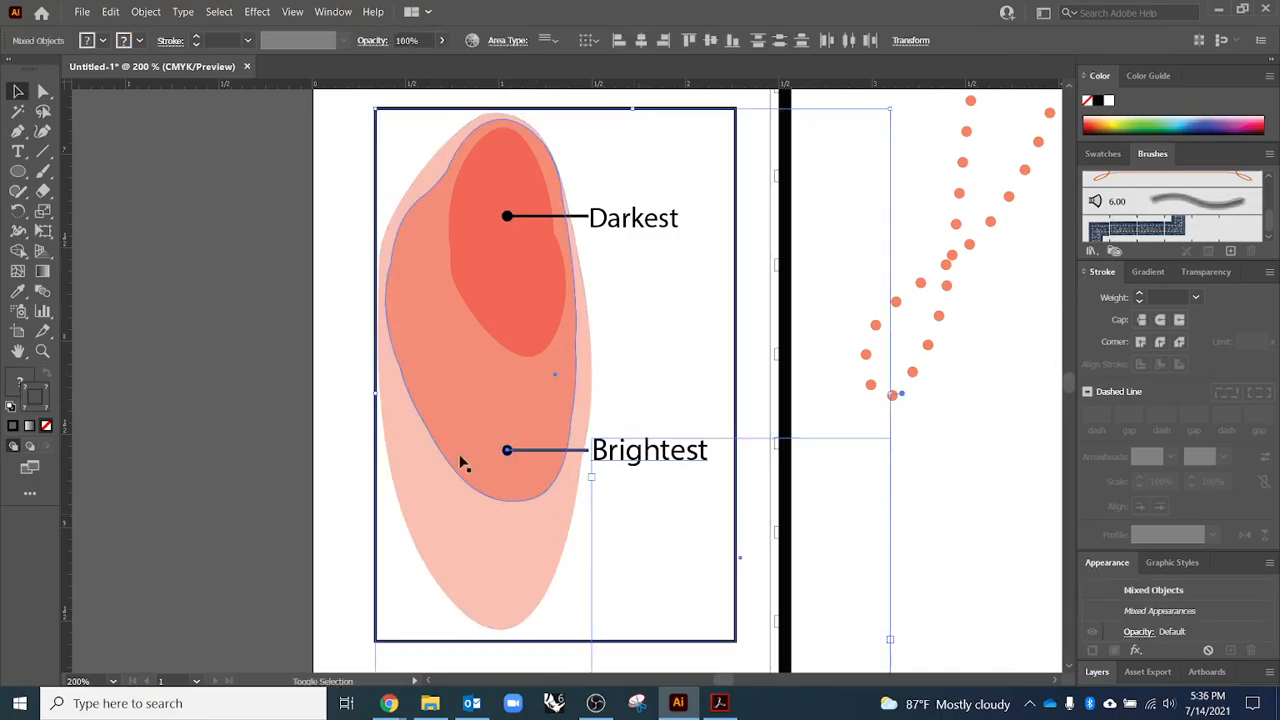
pyautogui.keyDown('shift'); pyautogui.click(375, 138); pyautogui.keyUp('shift')
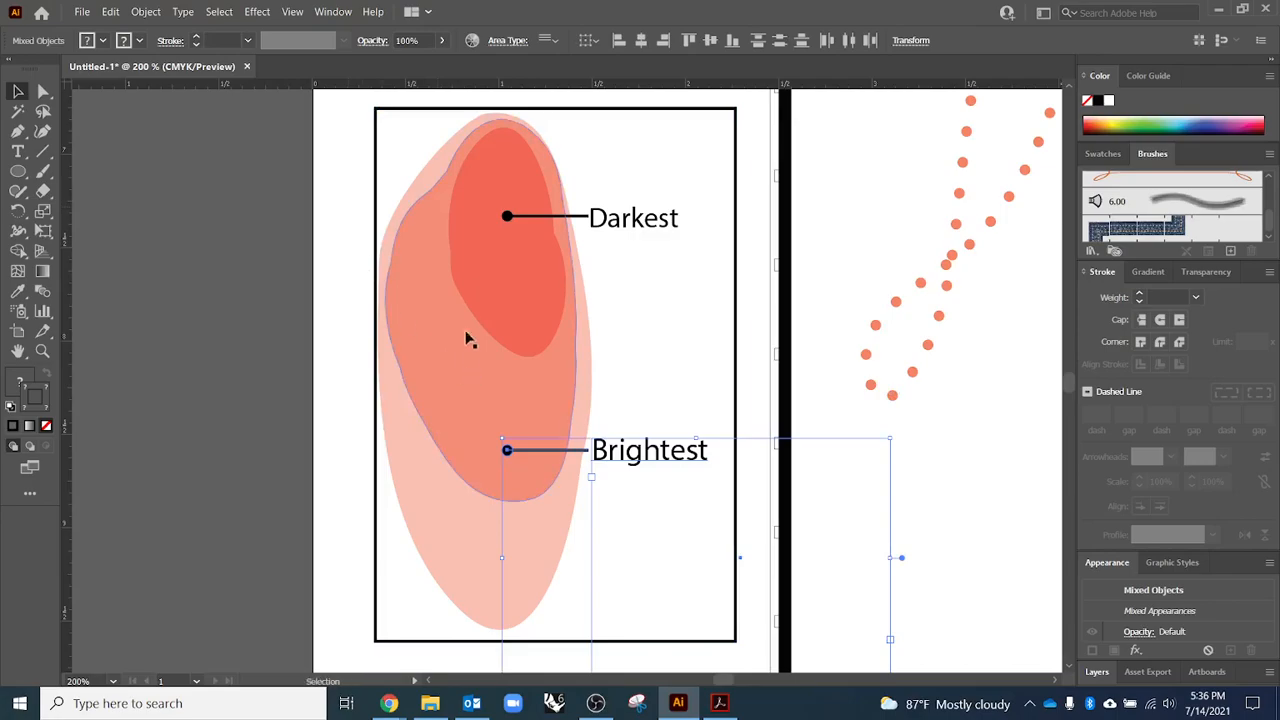
pyautogui.scroll(-1, 469, 354)
pyautogui.moveTo(617, 421); pyautogui.dragTo(633, 530)
pyautogui.scroll(-2, 394, 457)
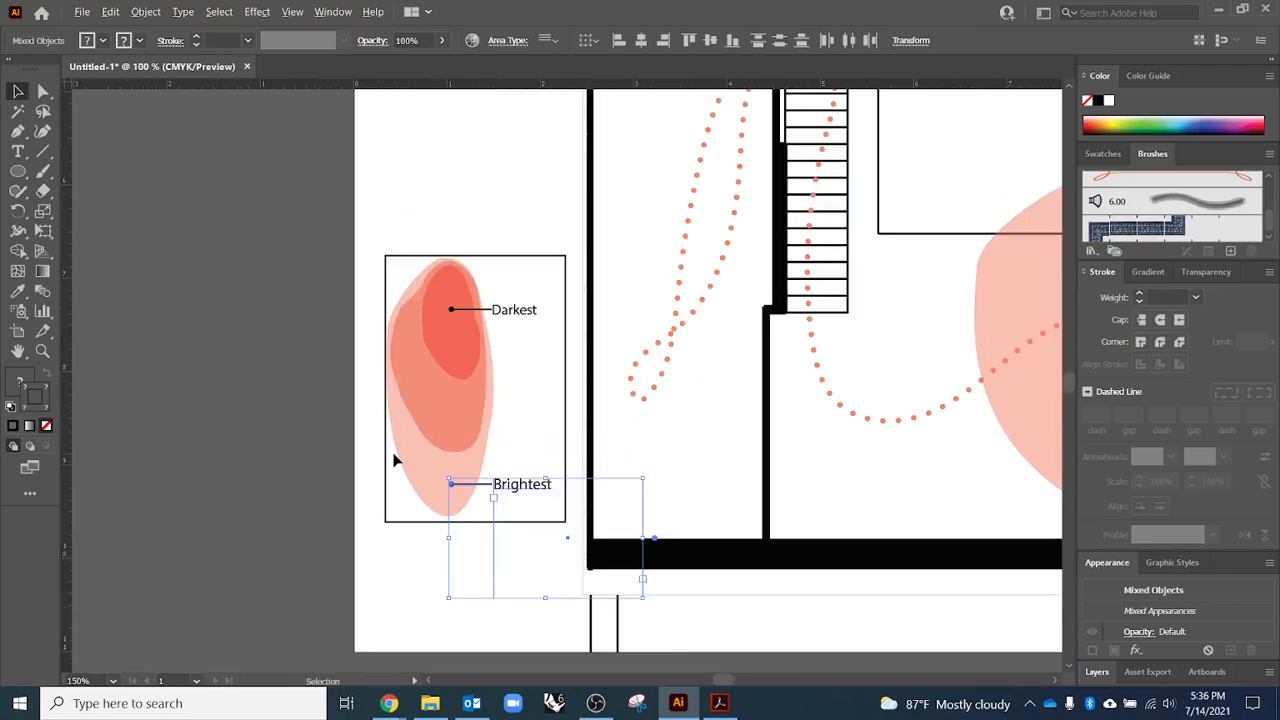
pyautogui.scroll(-1, 175, 313)
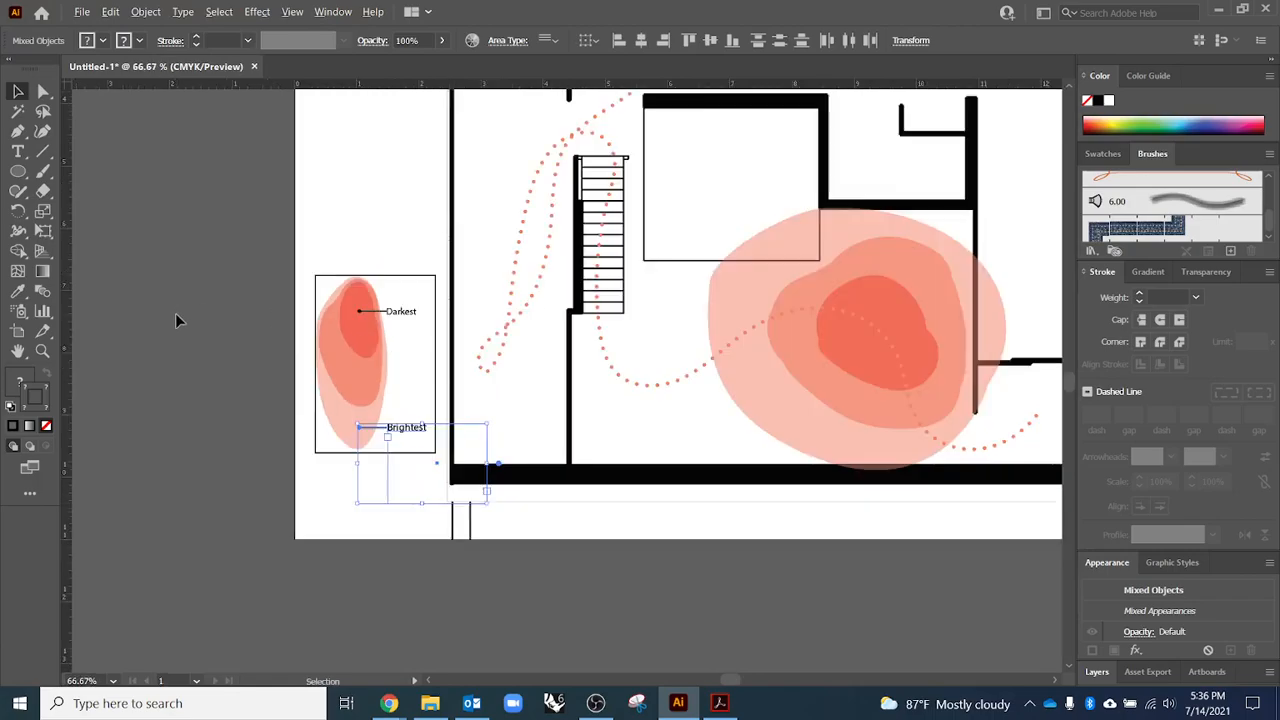
pyautogui.click(223, 432)
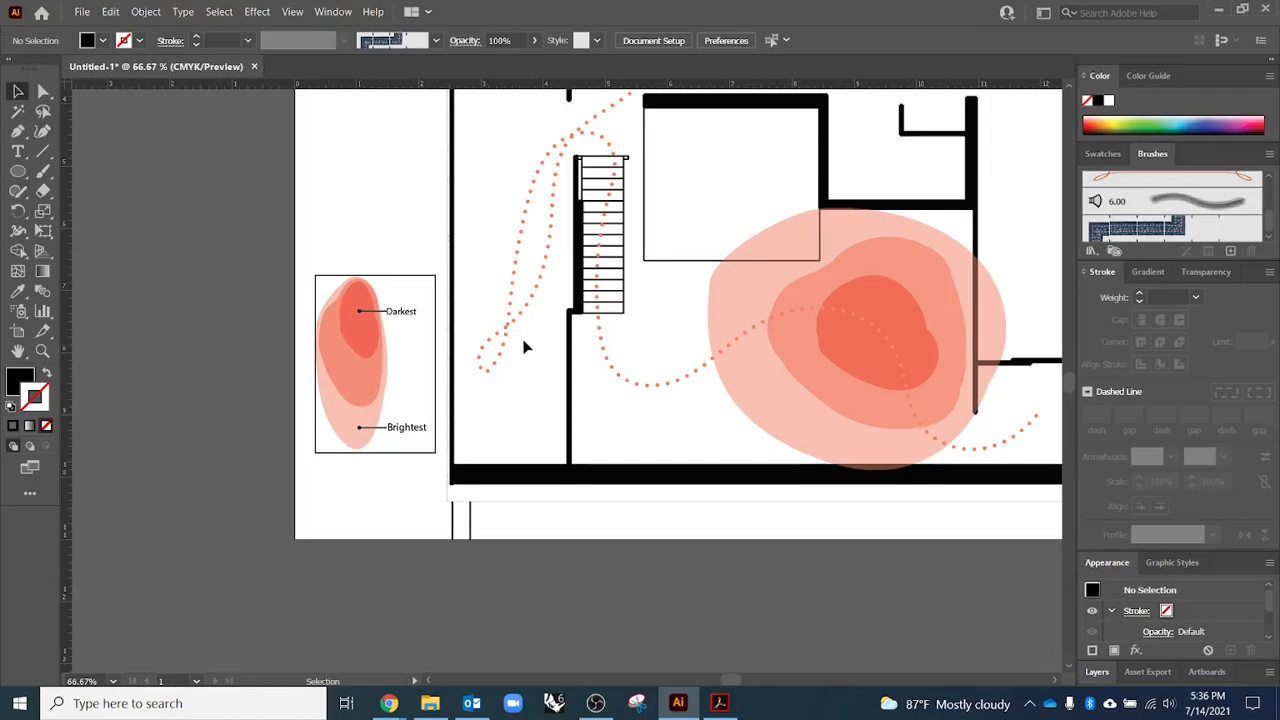
# - Change the font of the Darkest label to Arial
pyautogui.click(404, 318)
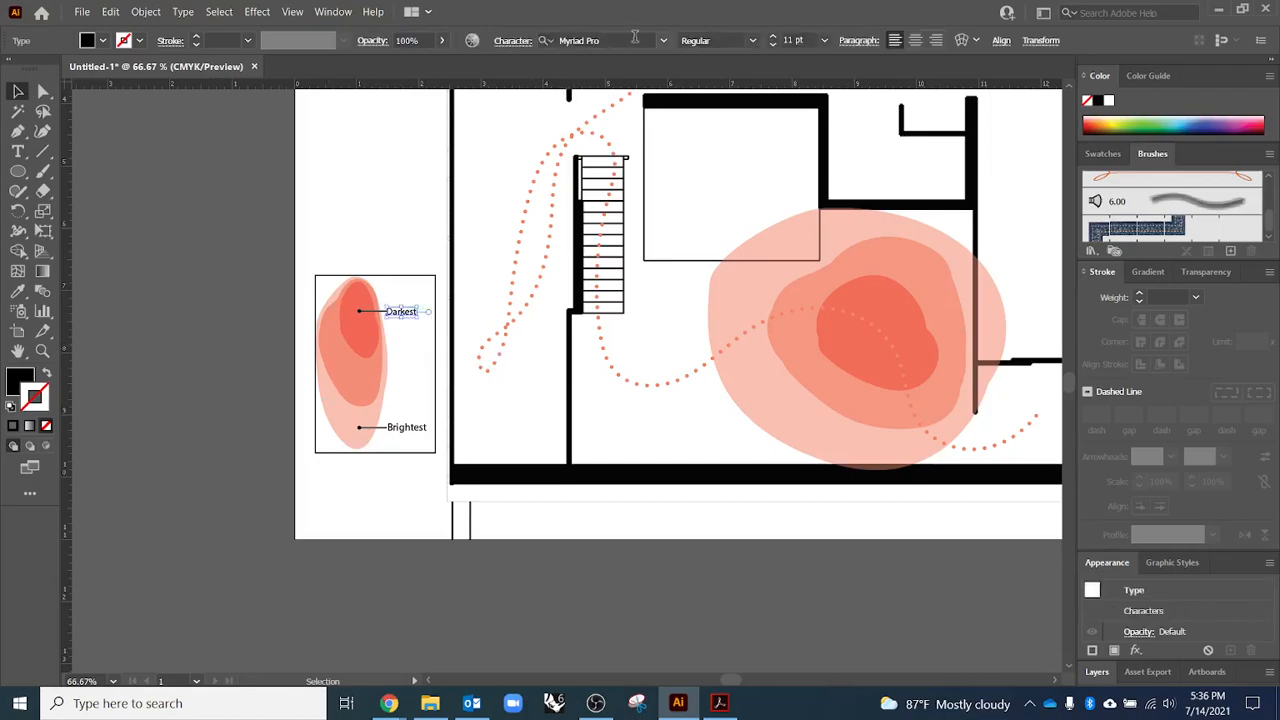
pyautogui.click(660, 44)
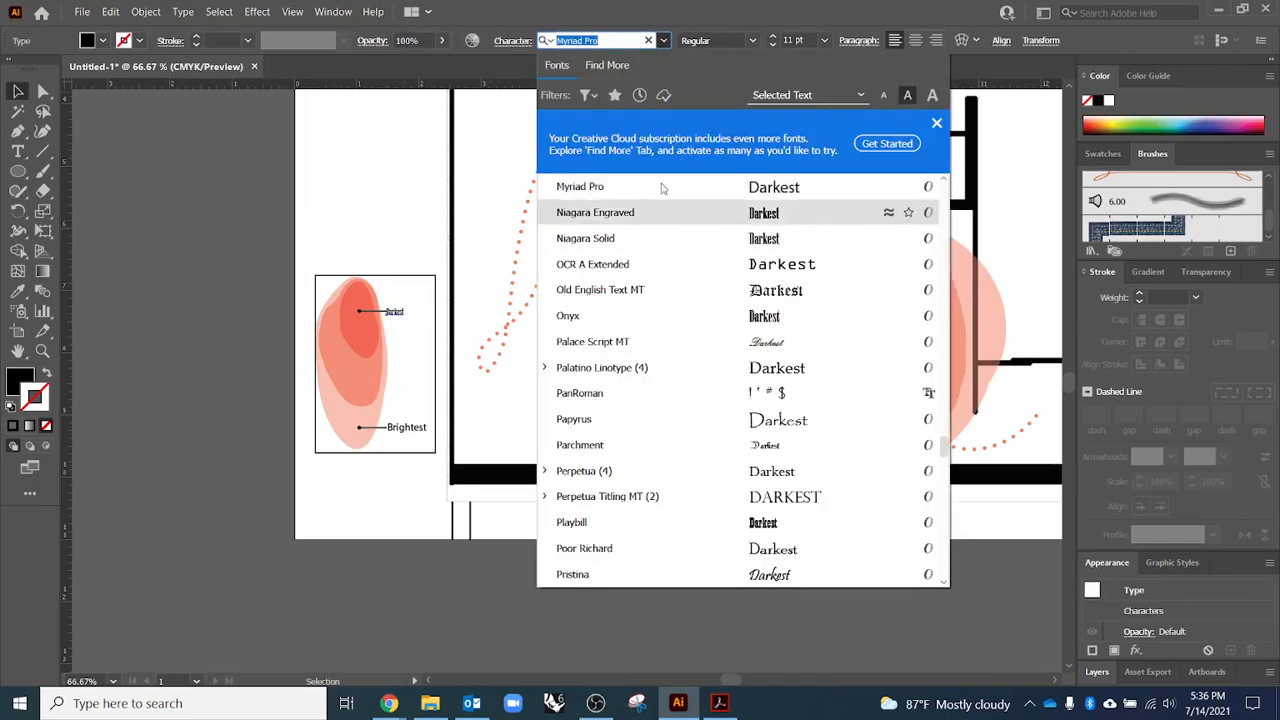
pyautogui.scroll(-7, 686, 301)
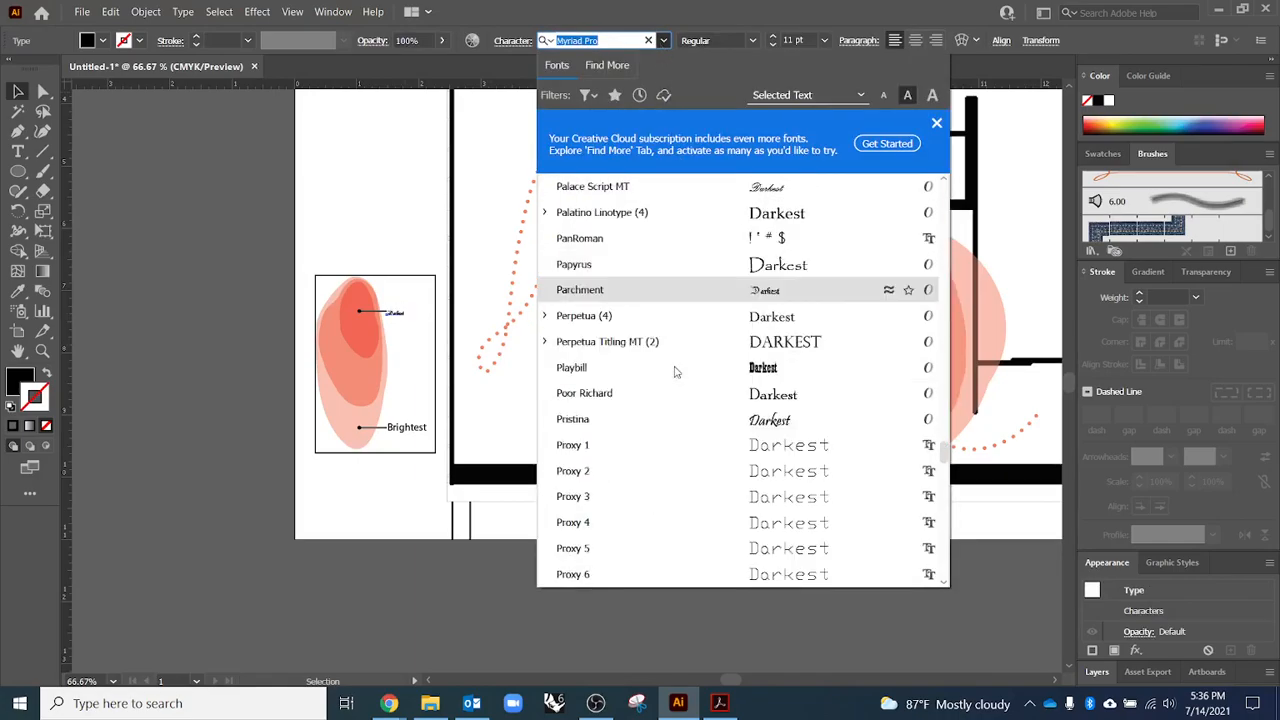
pyautogui.scroll(-15, 676, 372)
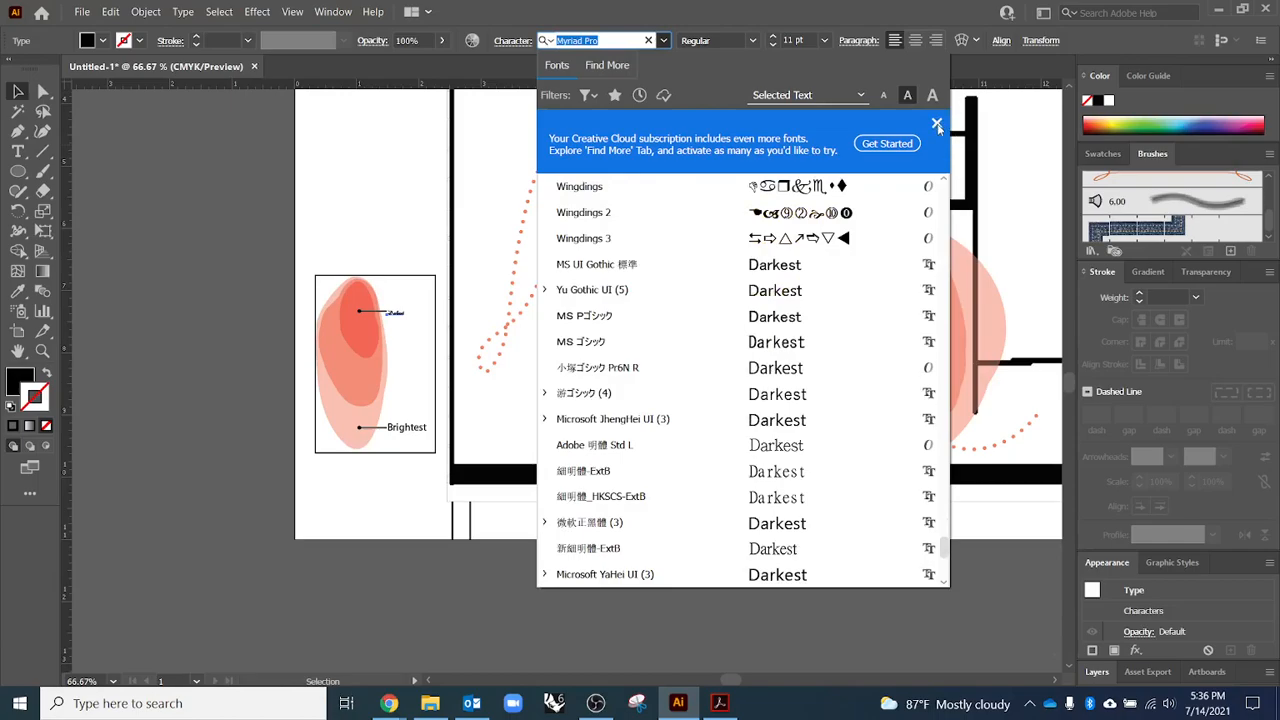
pyautogui.click(937, 126)
pyautogui.moveTo(942, 430); pyautogui.dragTo(947, 185)
pyautogui.scroll(20, 620, 300)
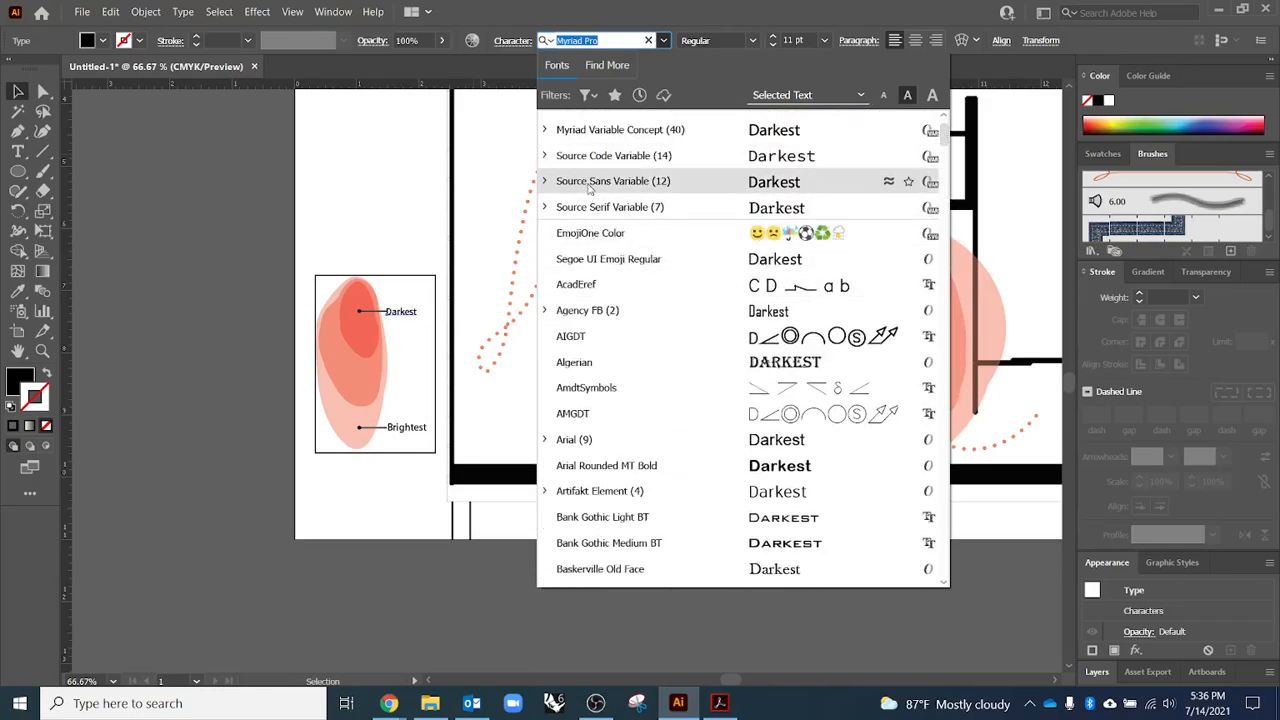
pyautogui.scroll(1, 618, 270)
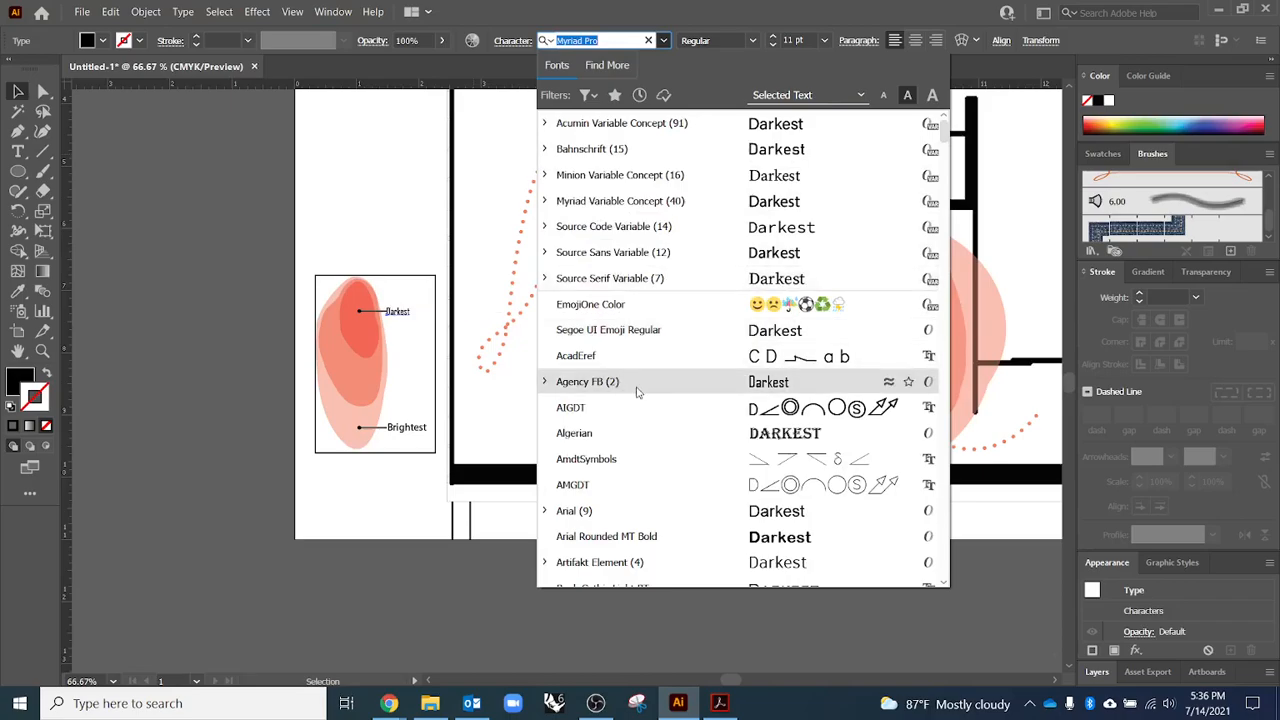
pyautogui.click(617, 512)
# - Change the font of the Brightest label in the map key to Arial and deselect it
pyautogui.click(418, 445)
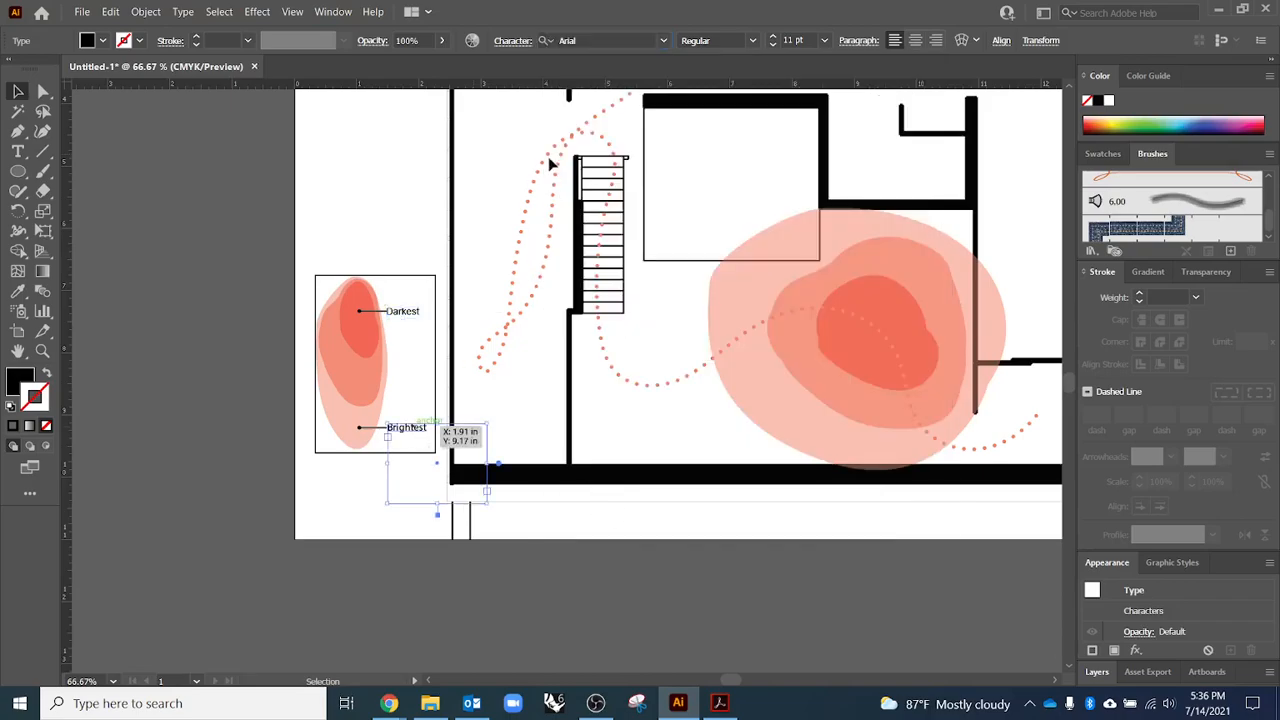
pyautogui.click(663, 40)
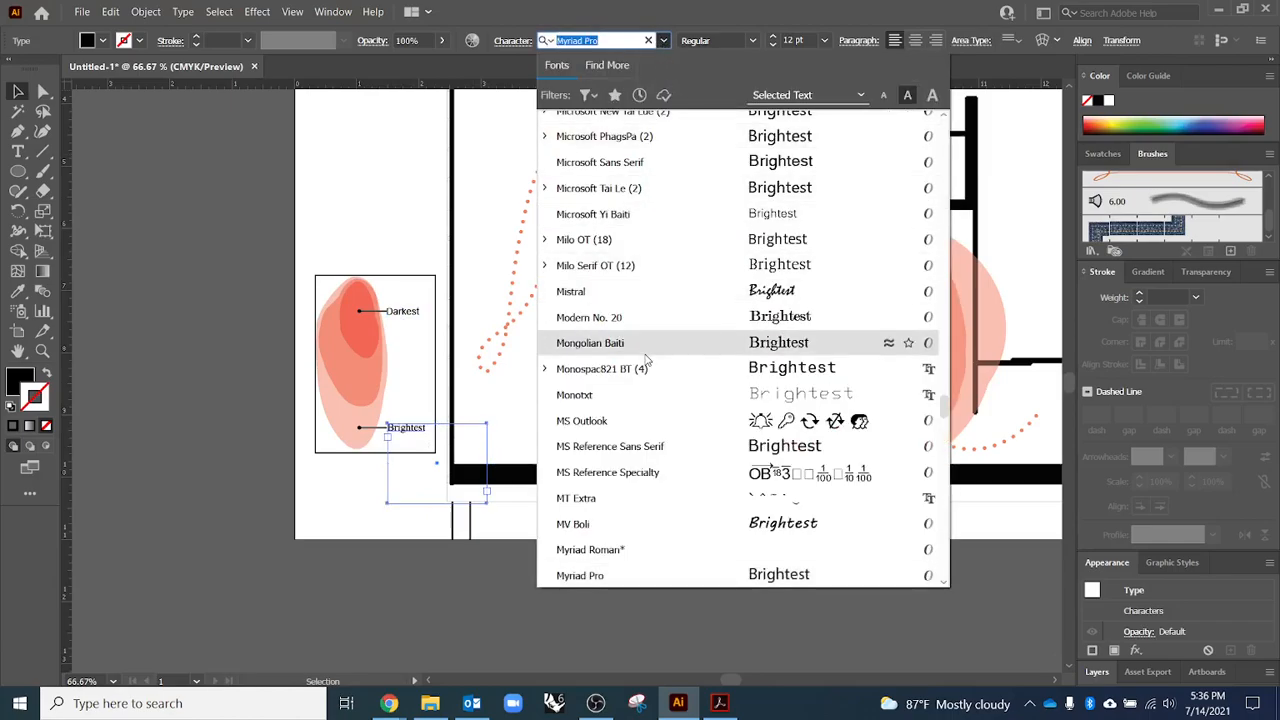
pyautogui.scroll(10, 648, 350)
pyautogui.moveTo(944, 350); pyautogui.dragTo(944, 119)
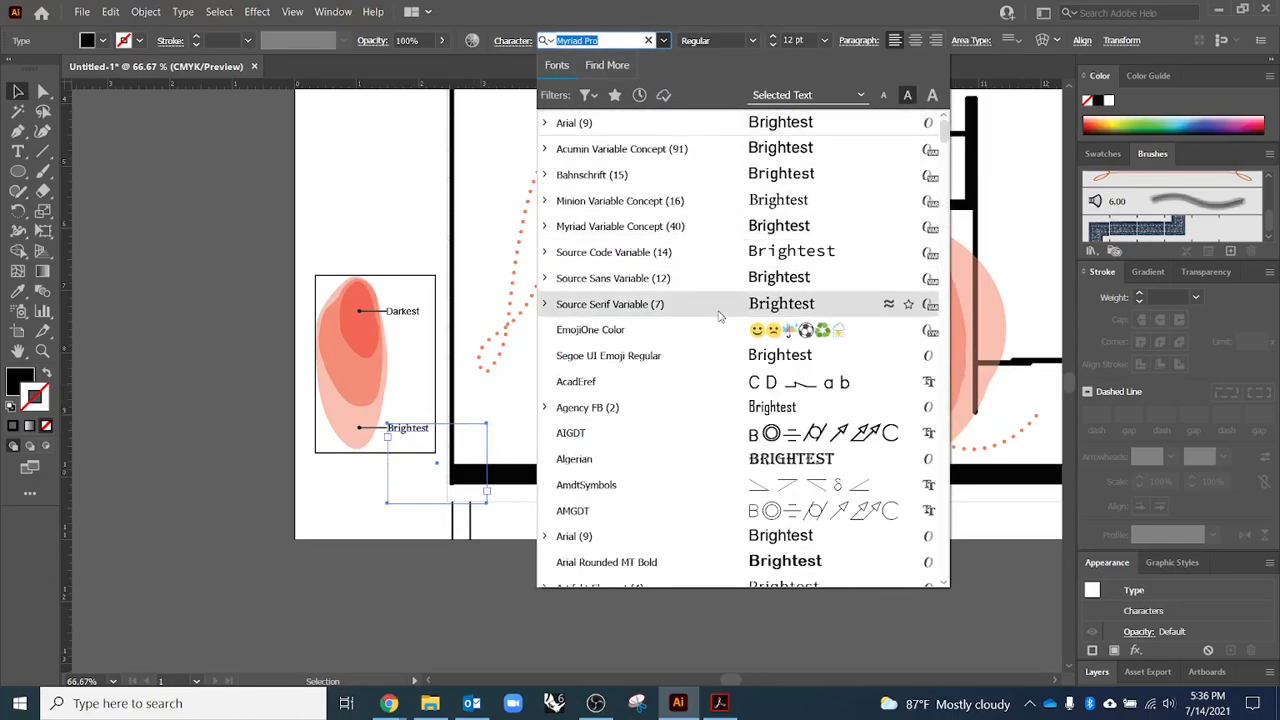
pyautogui.scroll(-2, 611, 446)
pyautogui.click(589, 387)
pyautogui.click(486, 377)
# - Check the whole floor plan with its key, and switch to the reference PDF in Acrobat to review the social-role map and collage page
pyautogui.scroll(-1, 457, 420)
pyautogui.scroll(1, 457, 446)
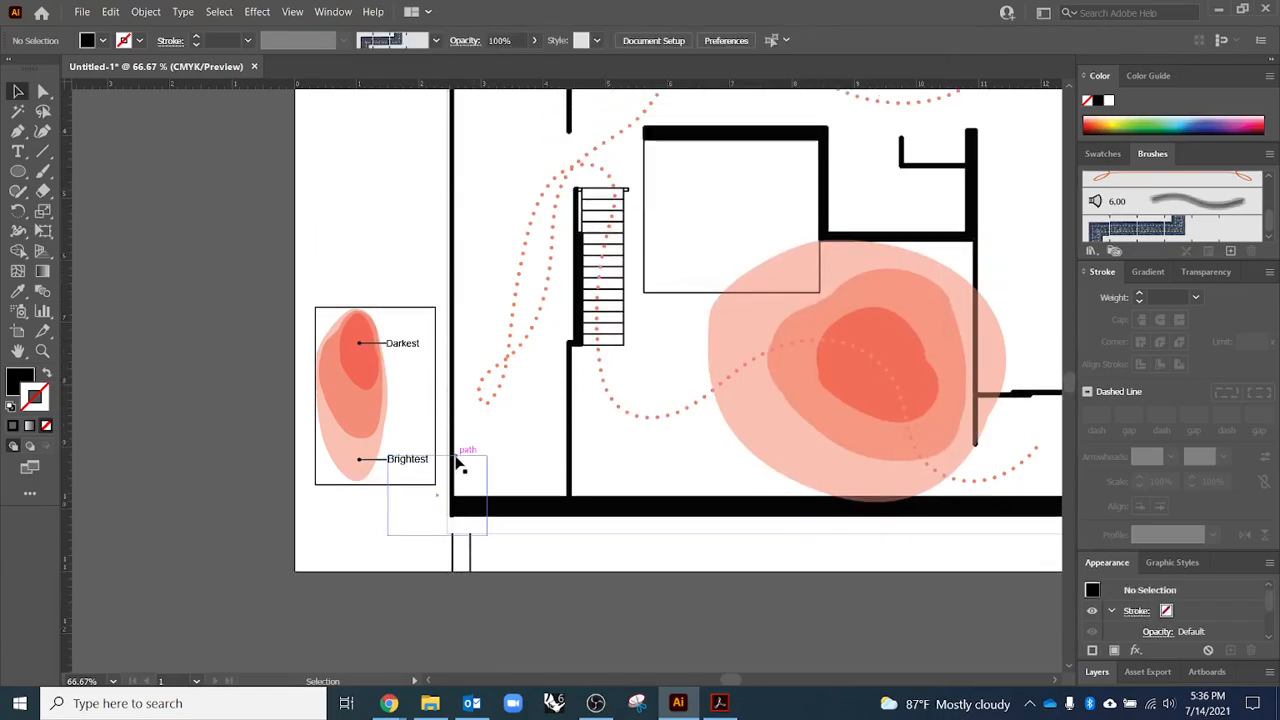
pyautogui.scroll(-2, 434, 510)
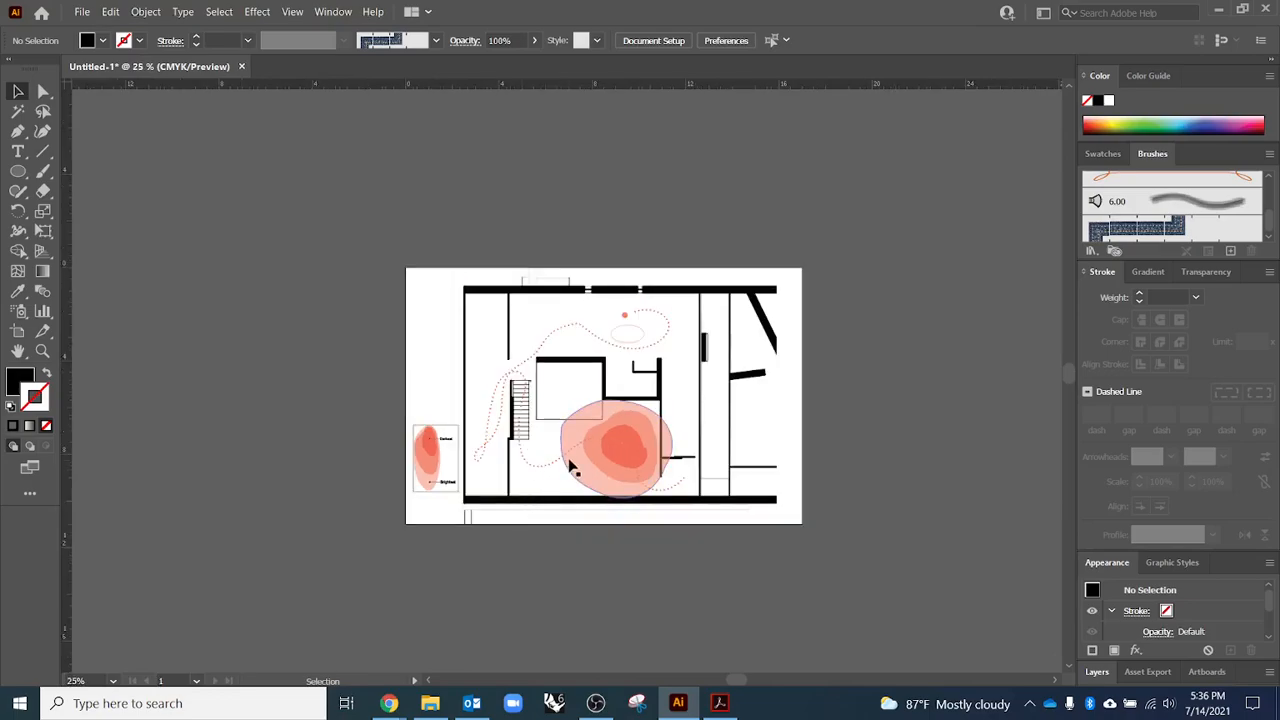
pyautogui.scroll(3, 585, 455)
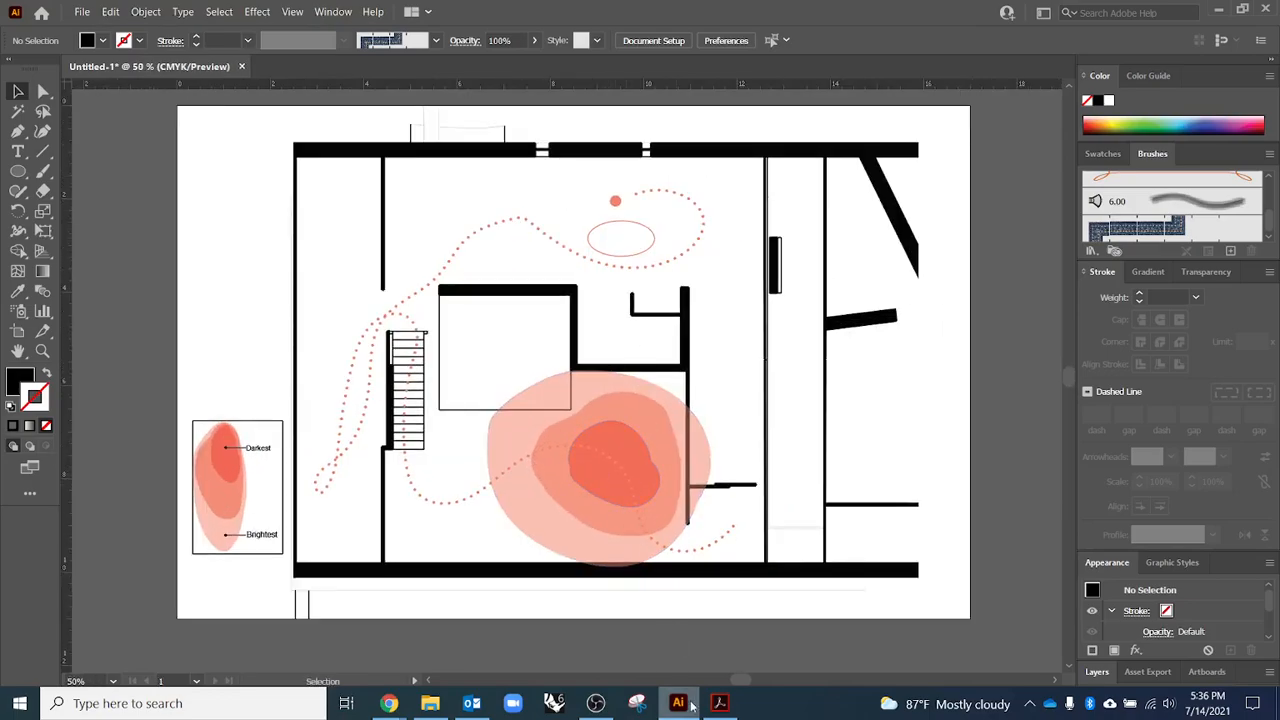
pyautogui.hotkey('alt', 'Tab')
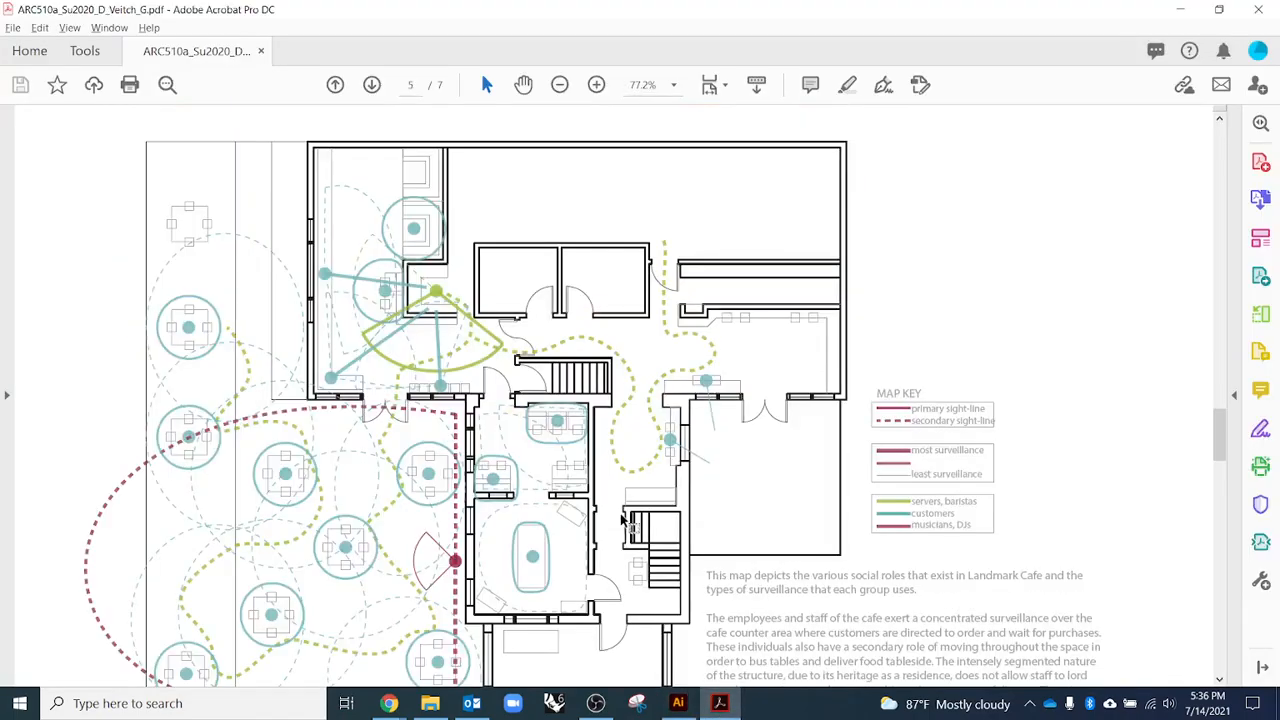
pyautogui.scroll(-10, 622, 519)
pyautogui.scroll(8, 621, 515)
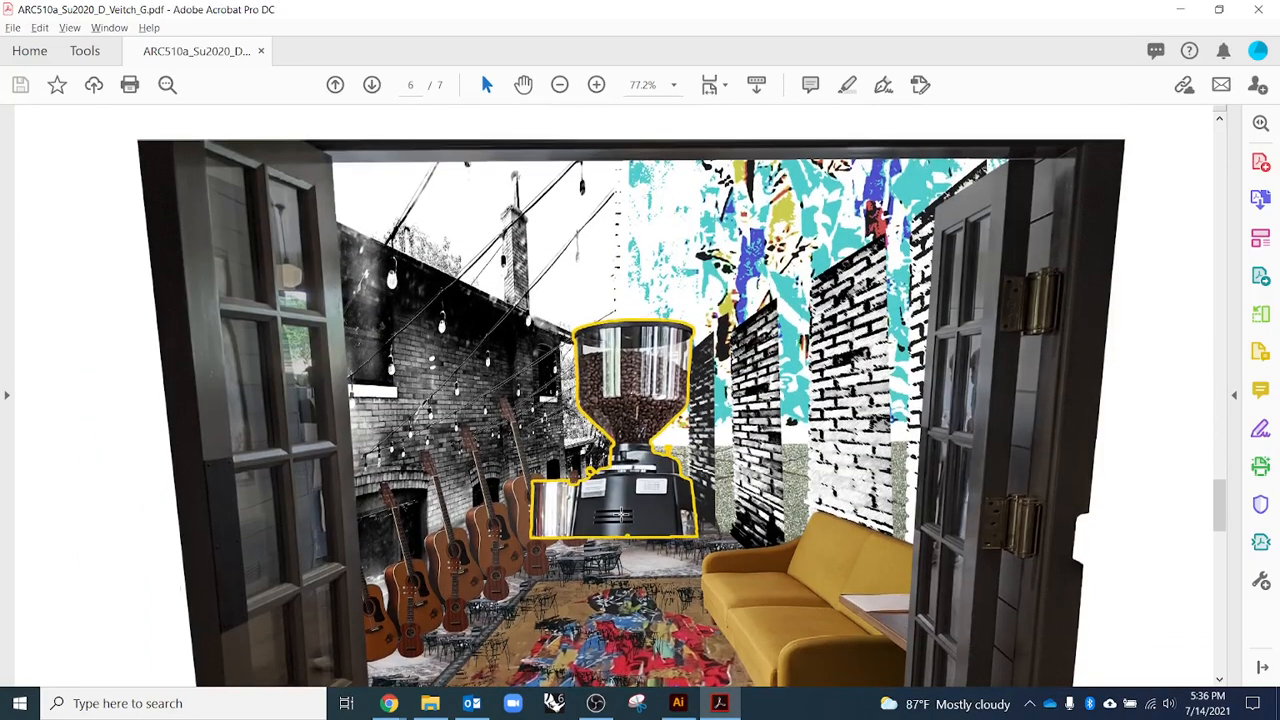